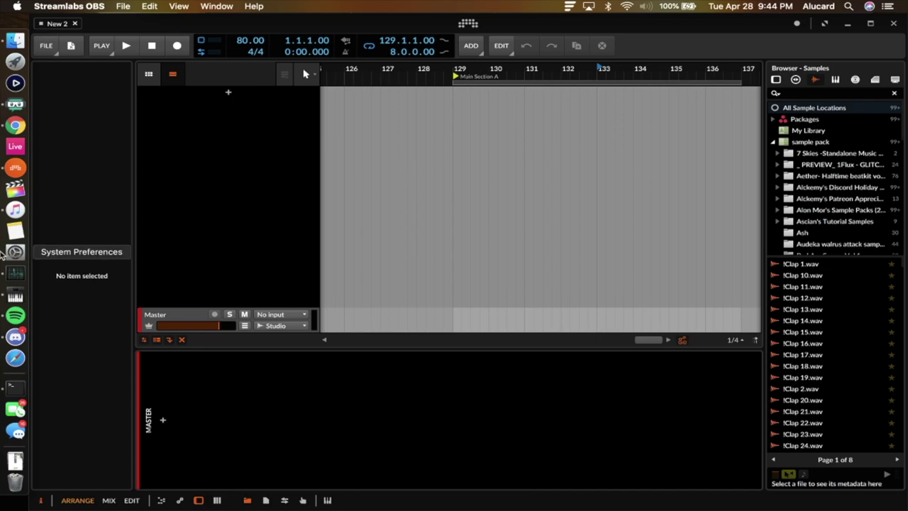
Switch to Music and listen to part of the song "Brauner's Dungeon".
click(15, 209)
scroll(398, 273, up, 15)
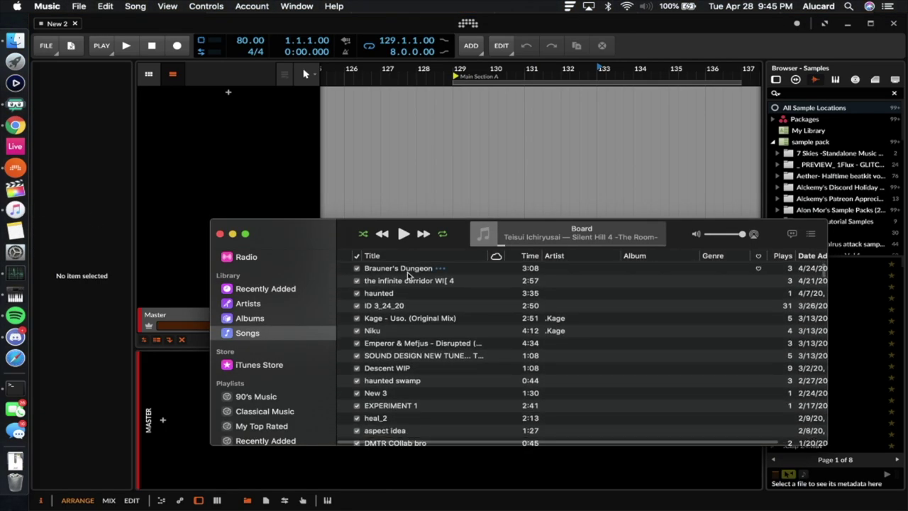
double_click(406, 269)
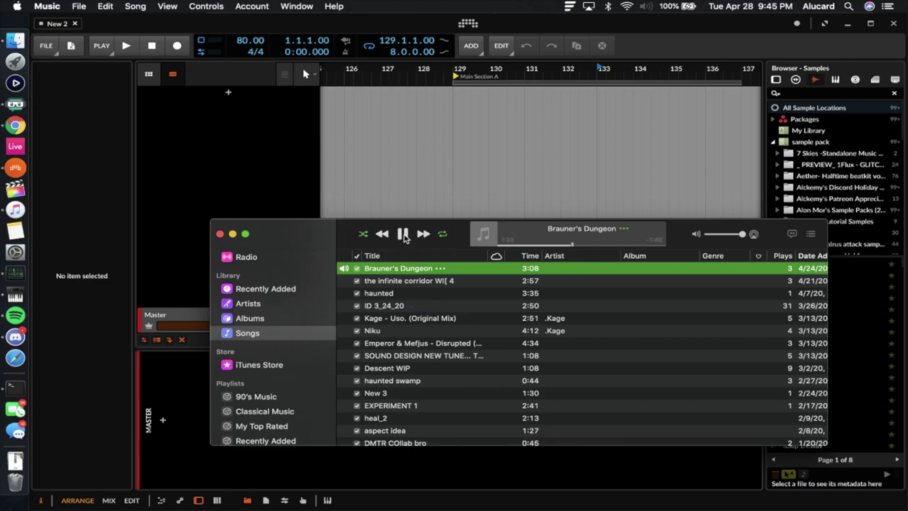
click(232, 234)
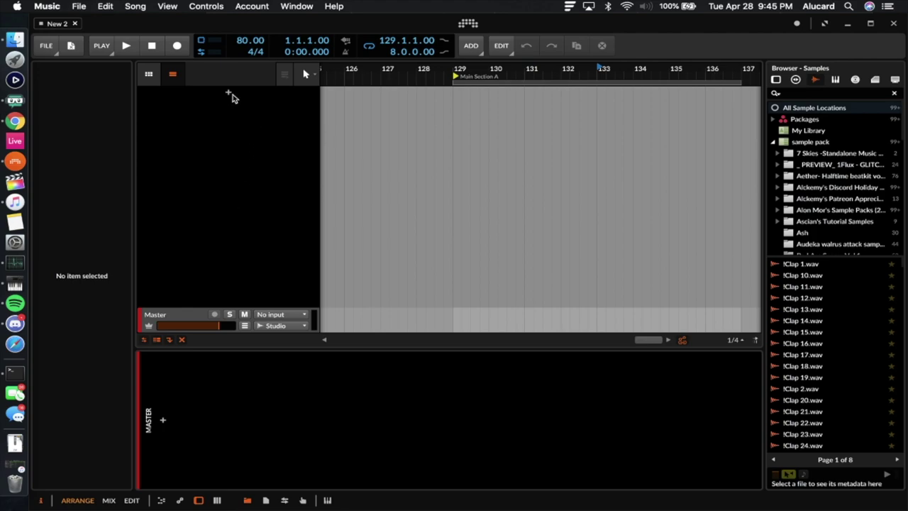
Bring the song "haunted" from Music into the Bitwig Studio arrangement as a new audio track starting at bar 129.
click(444, 103)
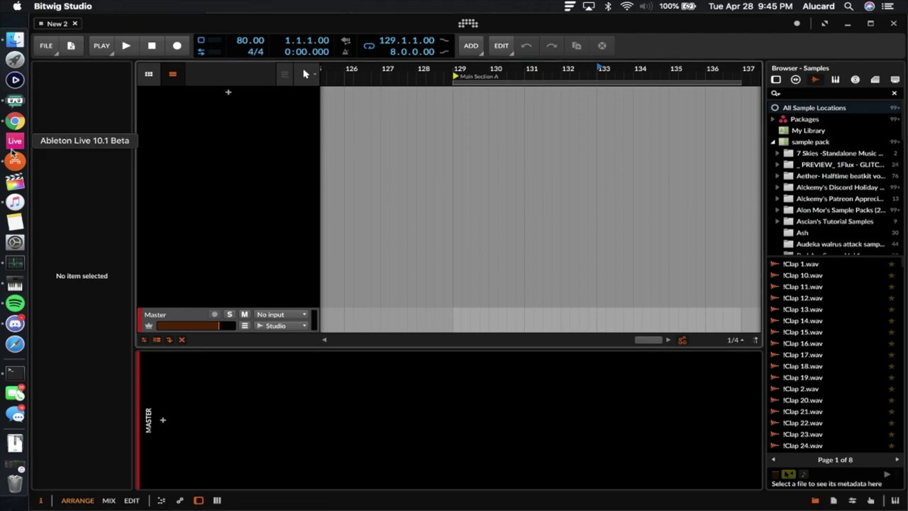
click(16, 202)
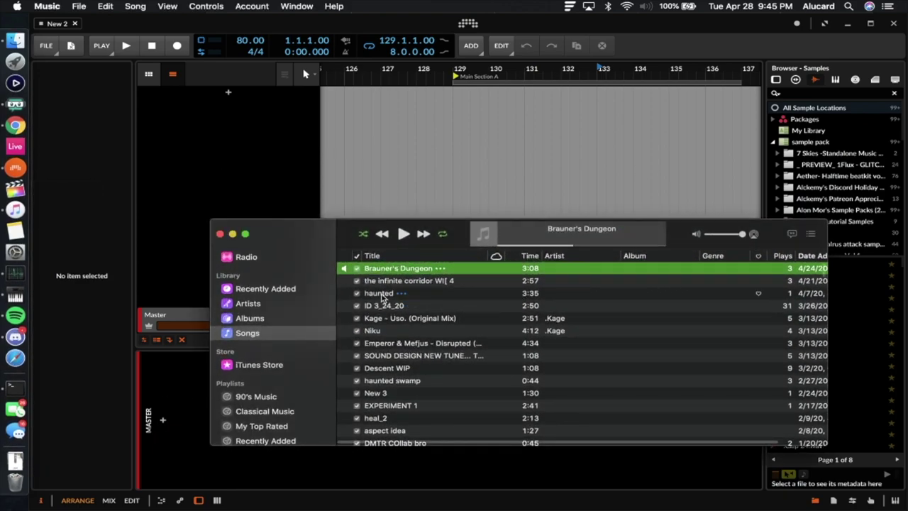
drag(383, 297, 458, 122)
click(485, 97)
scroll(363, 122, up, 2)
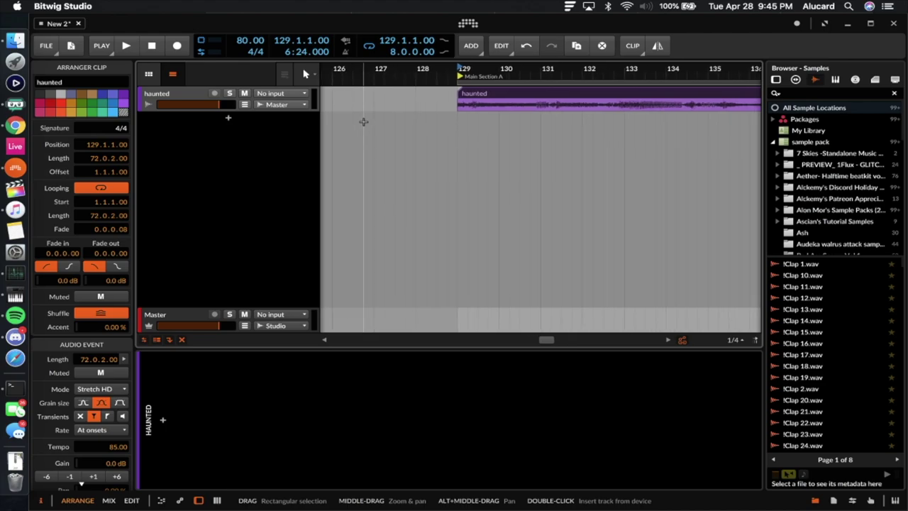
Scale the haunted clip by 200% twice so its length is 288.2.0.00.
scroll(363, 122, right, 4)
scroll(339, 152, down, 5)
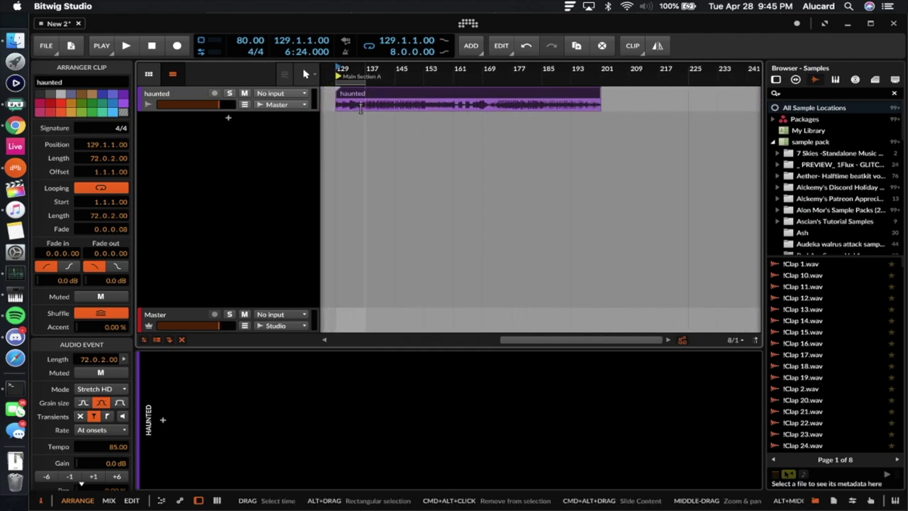
key(ctrl+shift+d)
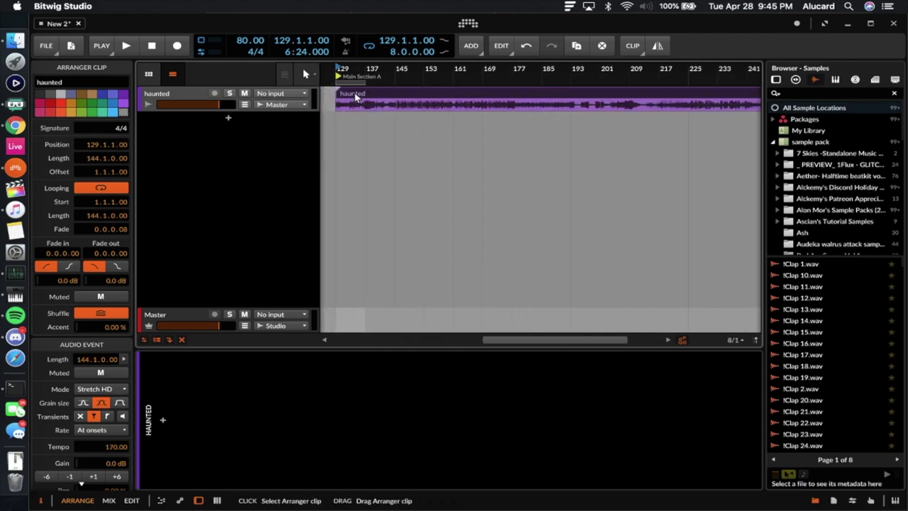
key(super+shift+z)
scroll(365, 97, right, 3)
scroll(369, 99, down, 5)
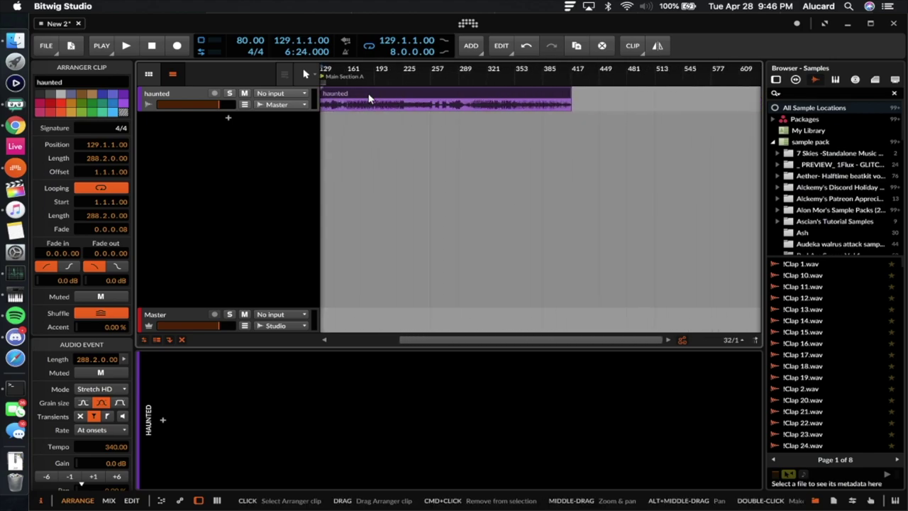
scroll(380, 105, up, 2)
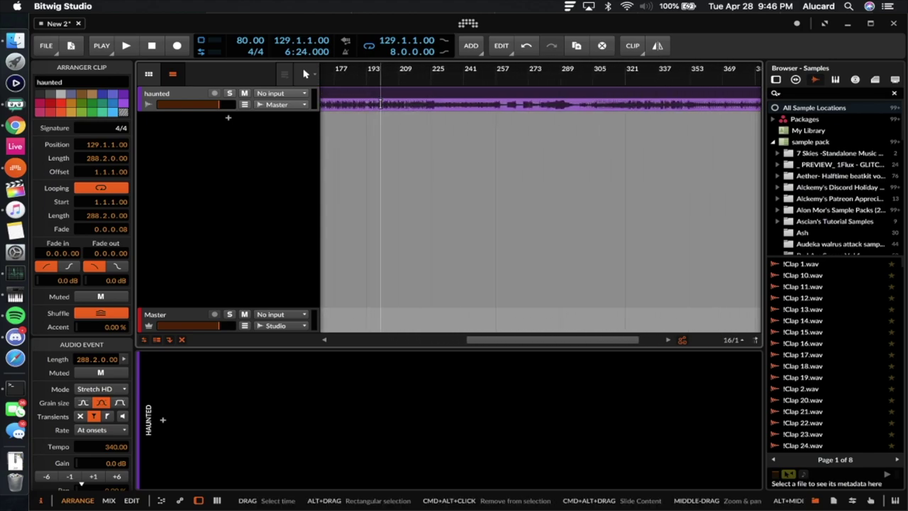
scroll(366, 104, down, 2)
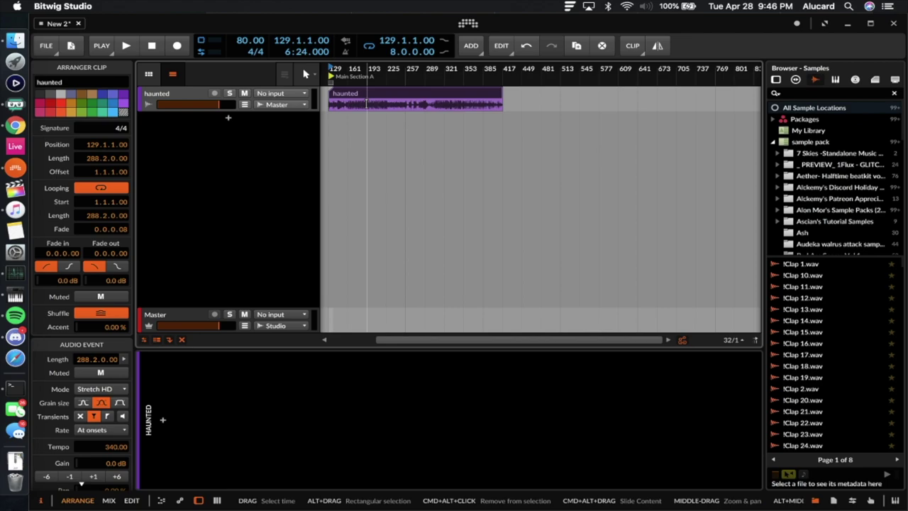
Audition the haunted clip from bar 161 and split it at 162.3.1.00, where the louder section begins.
scroll(366, 104, up, 2)
click(415, 105)
key(space)
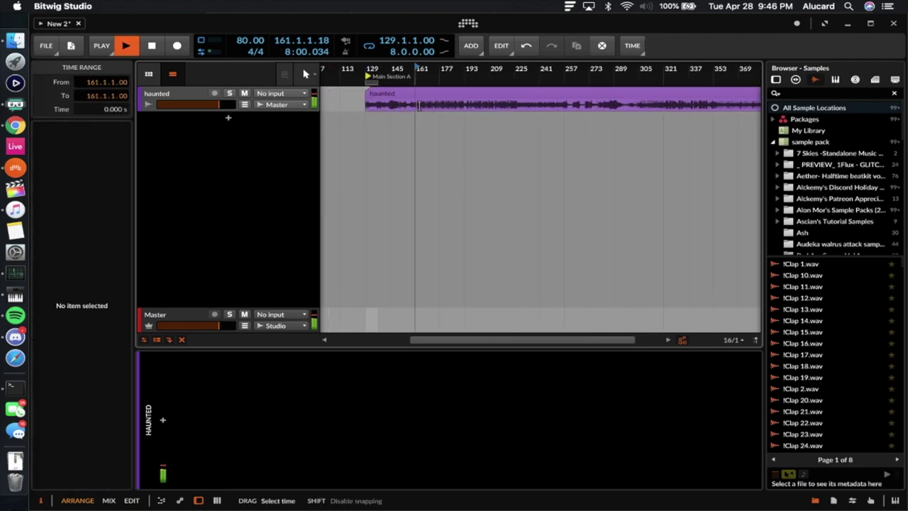
scroll(419, 105, up, 4)
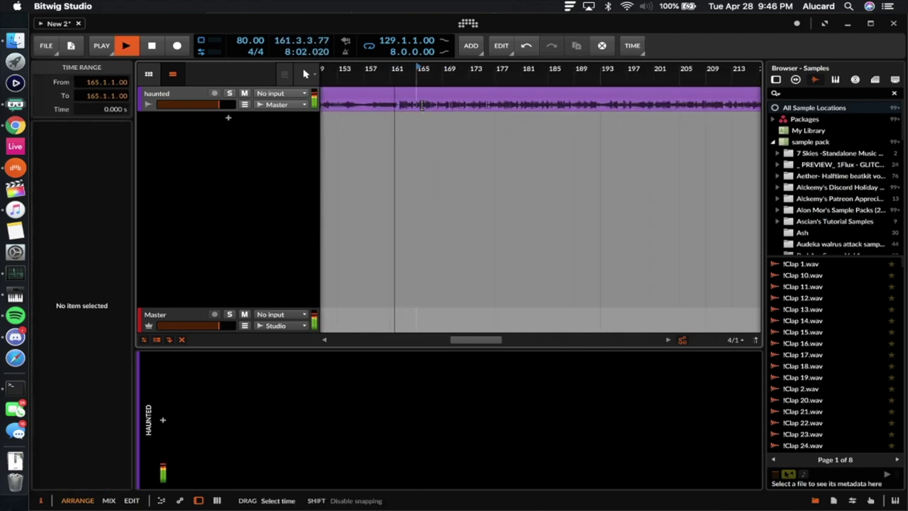
scroll(422, 105, up, 2)
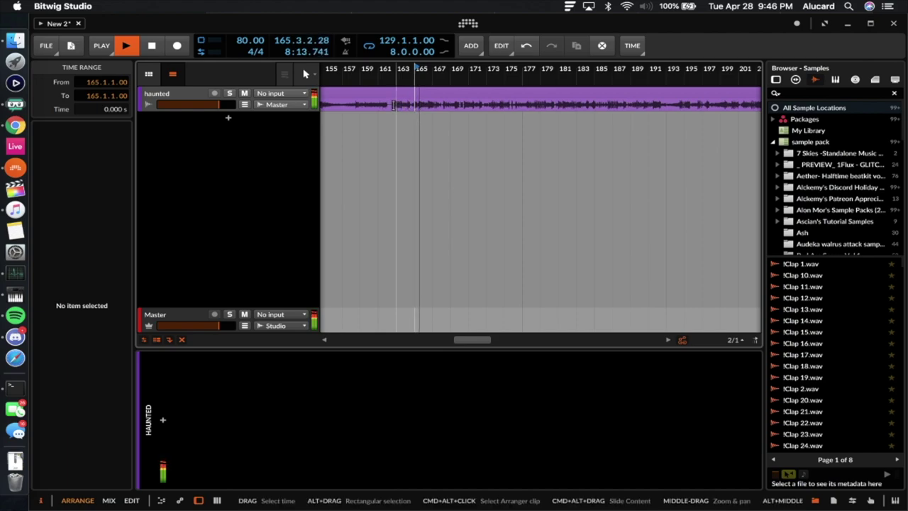
scroll(391, 105, up, 3)
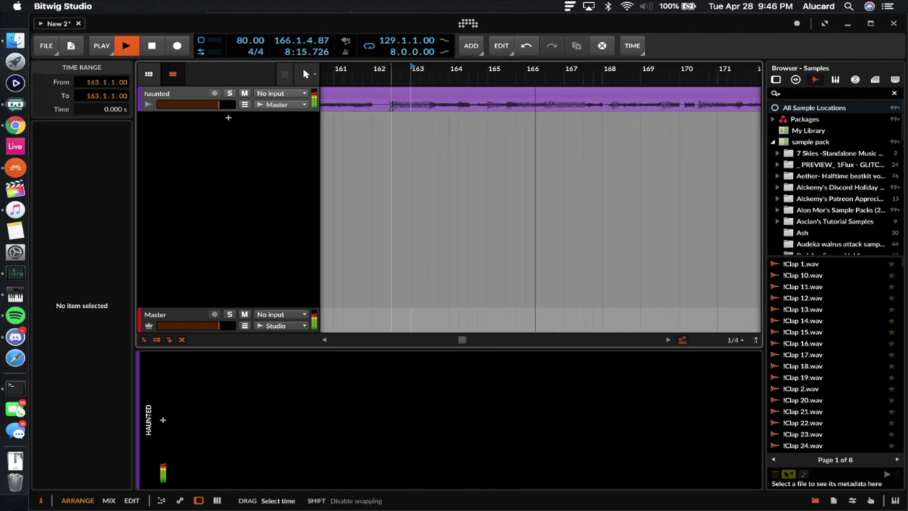
key(space)
click(391, 105)
key(super+e)
Split the haunted clip again at 221.1.1.00 to mark the end of the wanted section.
scroll(391, 106, down, 5)
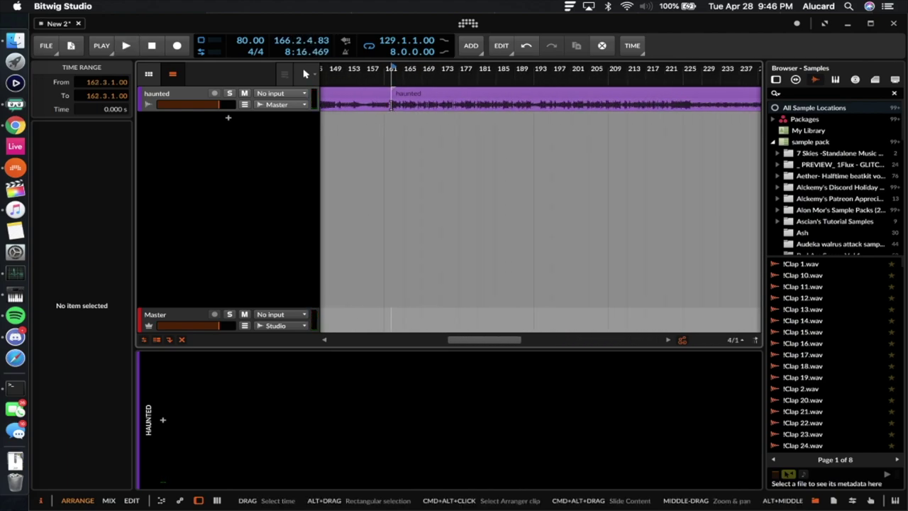
scroll(391, 105, right, 3)
click(445, 104)
key(super+e)
Delete the haunted clip pieces before 162.3 and after bar 221, leaving only the middle section.
scroll(428, 101, left, 5)
click(386, 101)
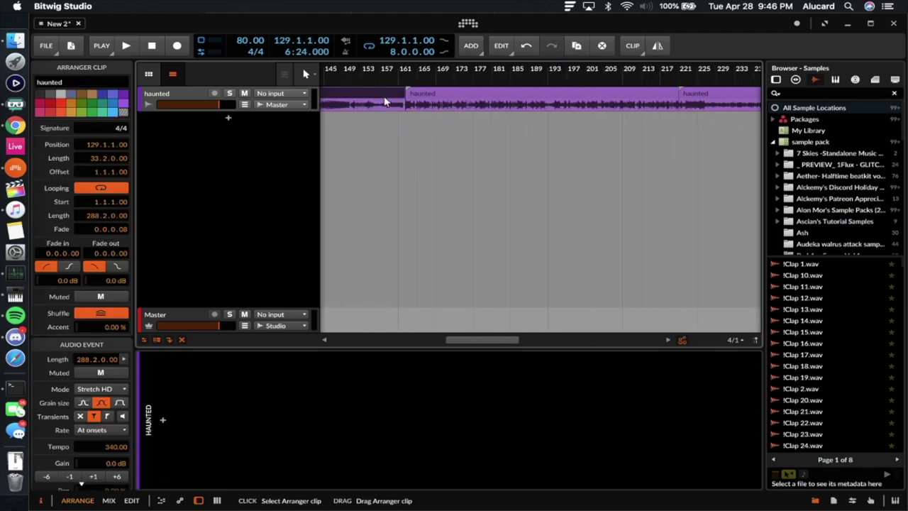
key(Delete)
scroll(388, 101, right, 4)
click(519, 100)
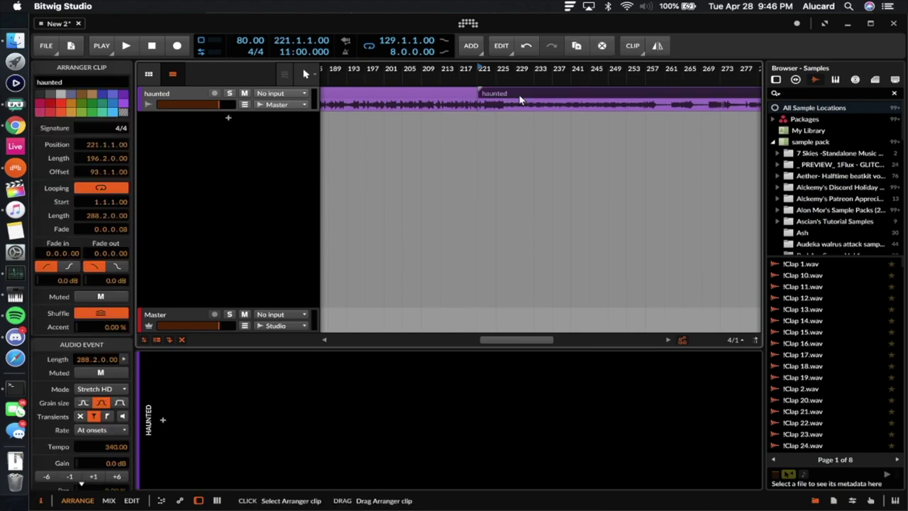
key(Delete)
Move the remaining haunted clip so it starts at bar 129.
scroll(518, 96, down, 4)
click(525, 92)
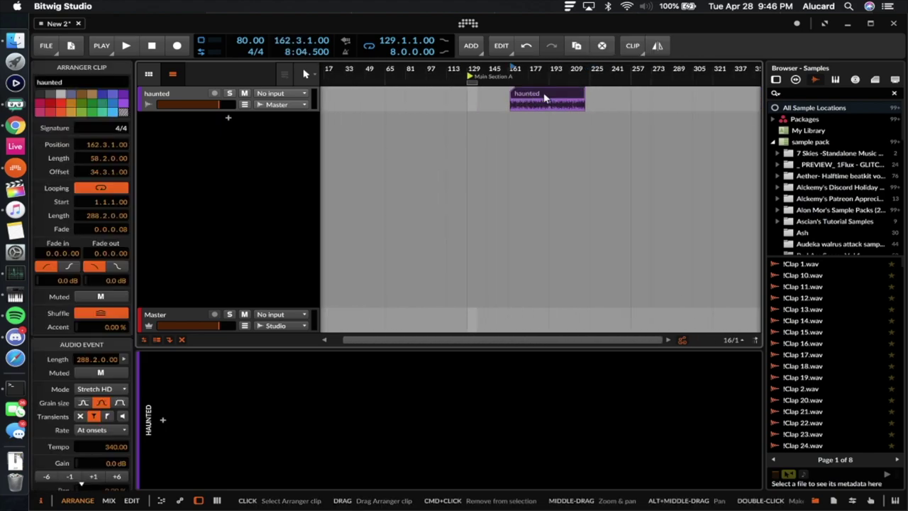
drag(545, 98, 501, 97)
scroll(501, 96, up, 2)
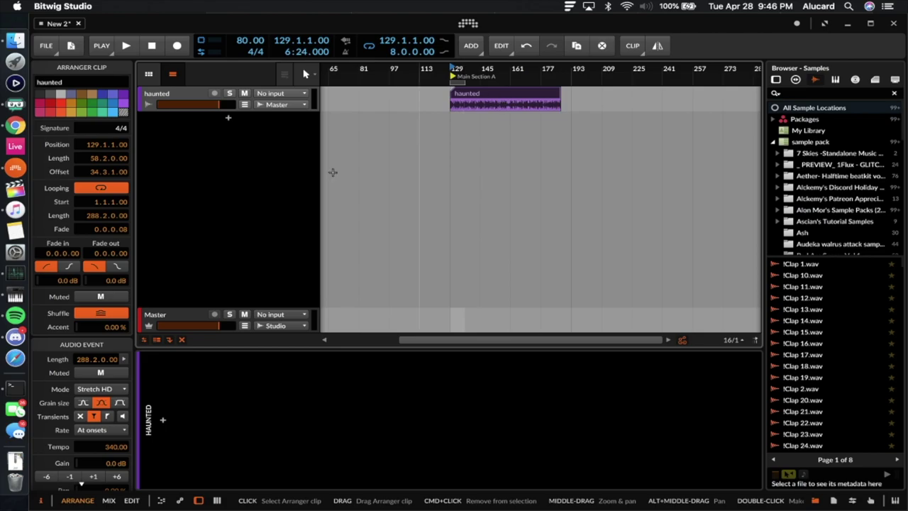
Review the audio event's available stretch modes, keeping Stretch HD selected.
click(84, 392)
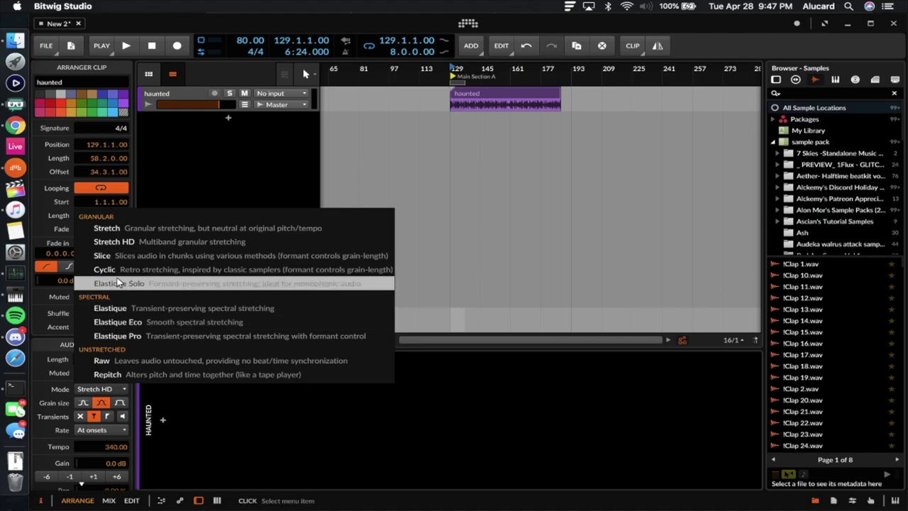
click(114, 243)
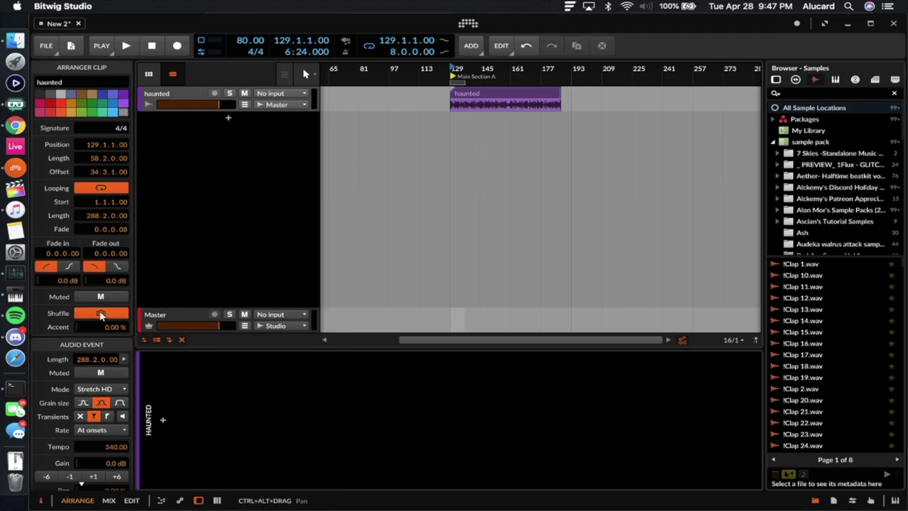
scroll(88, 348, down, 1)
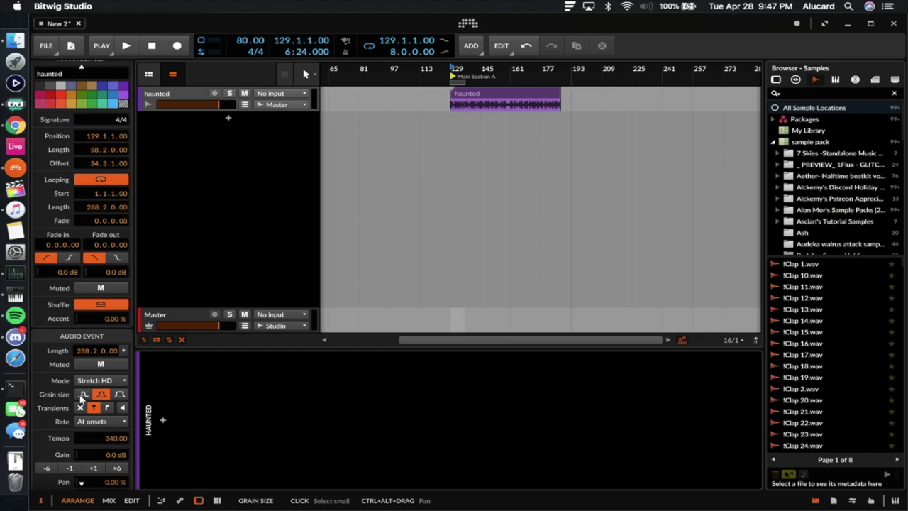
click(102, 380)
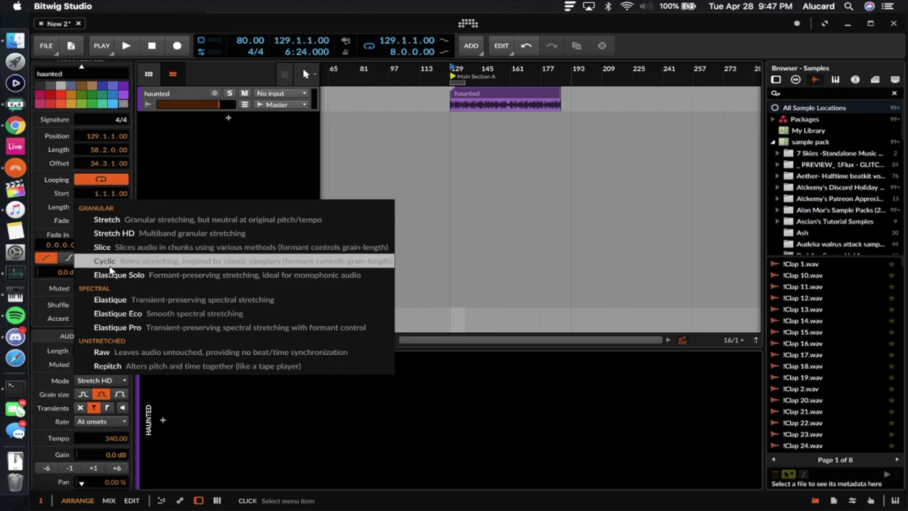
click(229, 166)
Examine the bounce and slice commands available for the haunted clip.
click(486, 93)
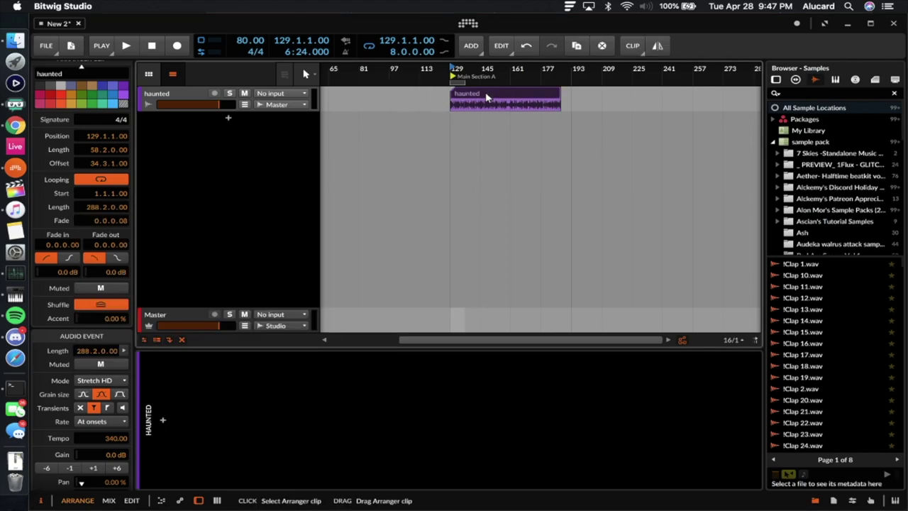
right_click(485, 92)
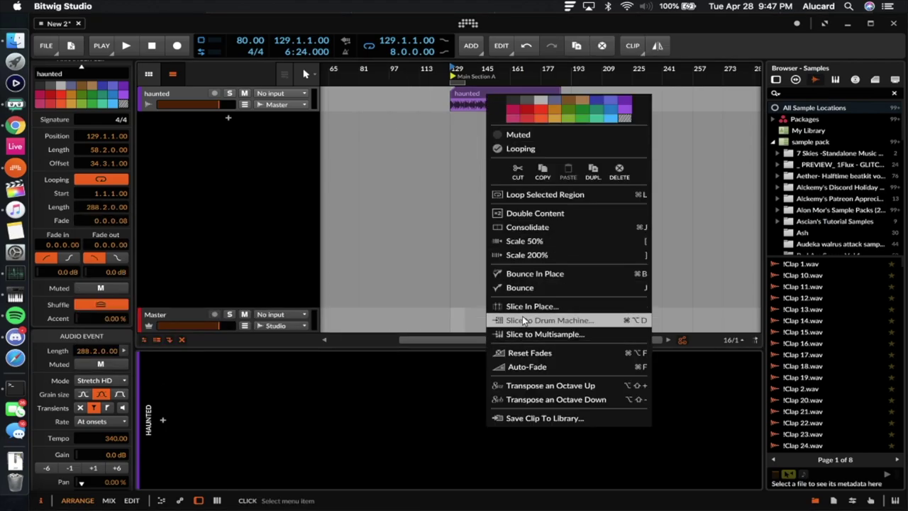
click(457, 103)
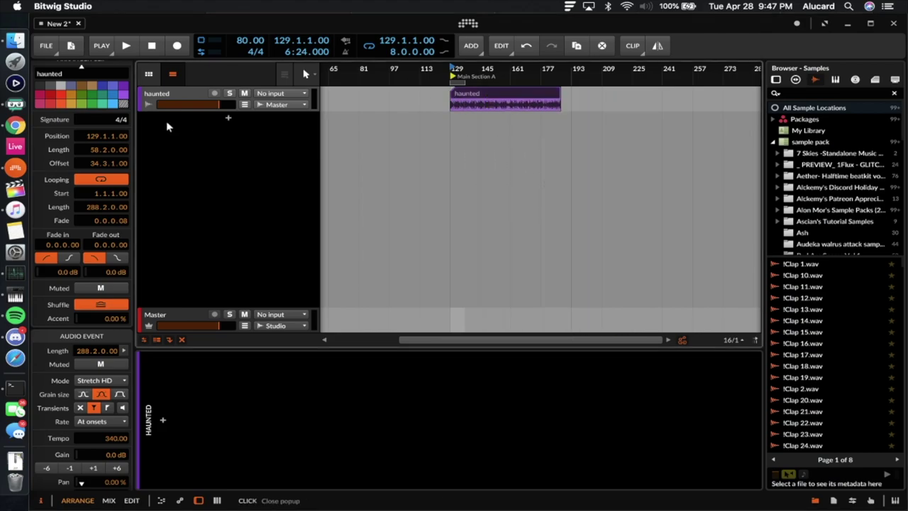
Add a new instrument track below the haunted track and insert a Sampler device on it.
double_click(178, 119)
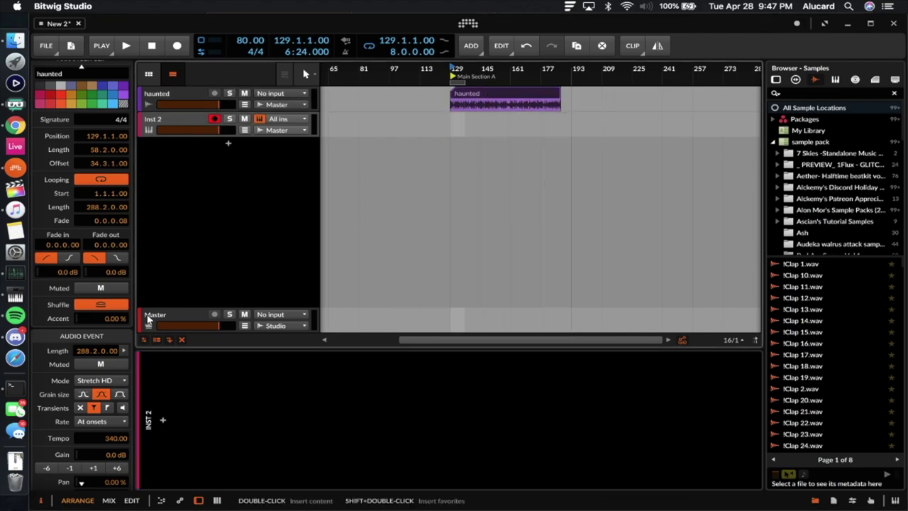
click(163, 420)
text(sampler)
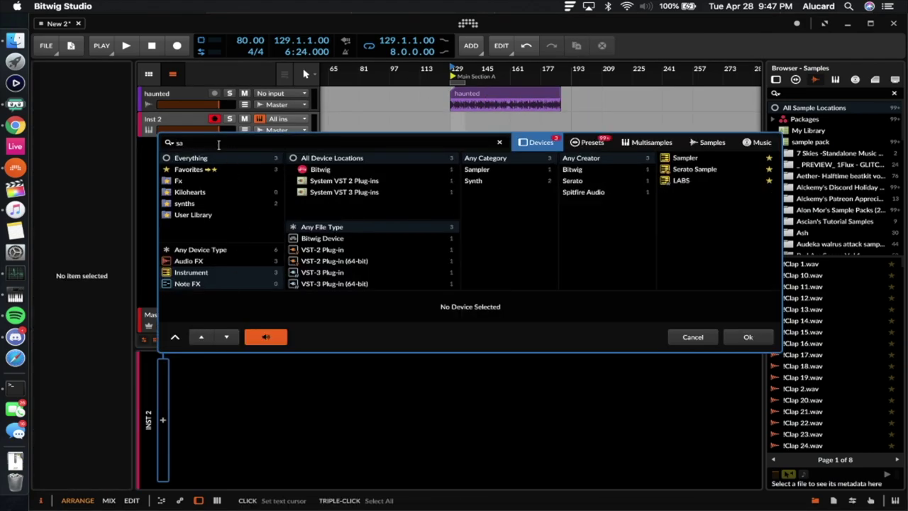
click(682, 158)
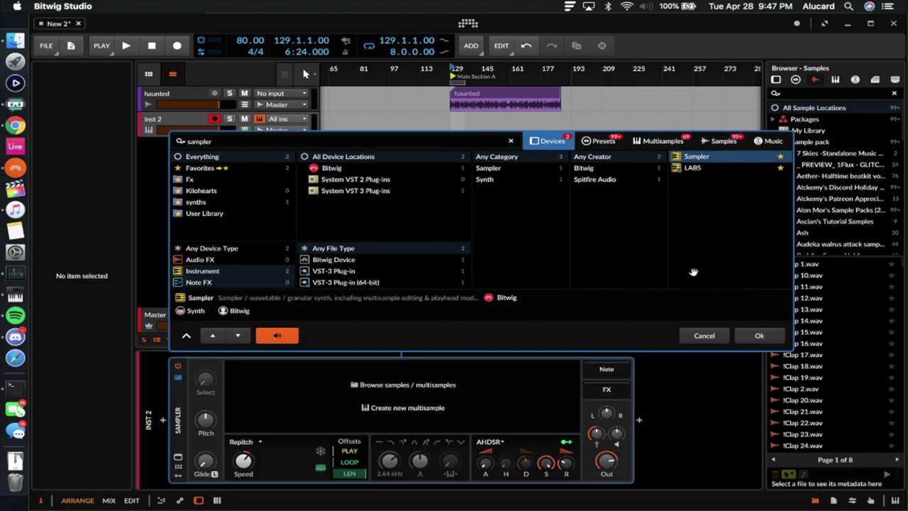
click(747, 337)
Load the trimmed haunted clip into the Sampler as a bounced sample and show the device on its track.
drag(514, 99, 358, 339)
click(202, 123)
drag(376, 388, 377, 387)
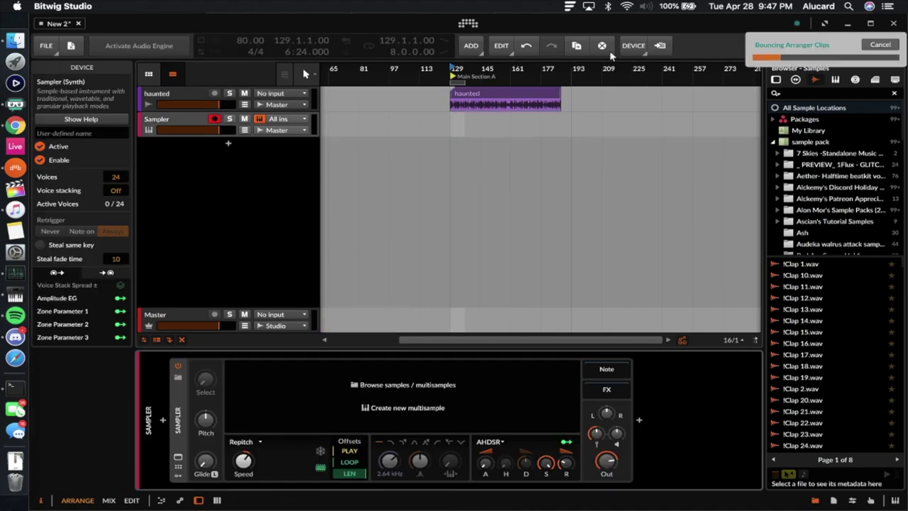
click(495, 97)
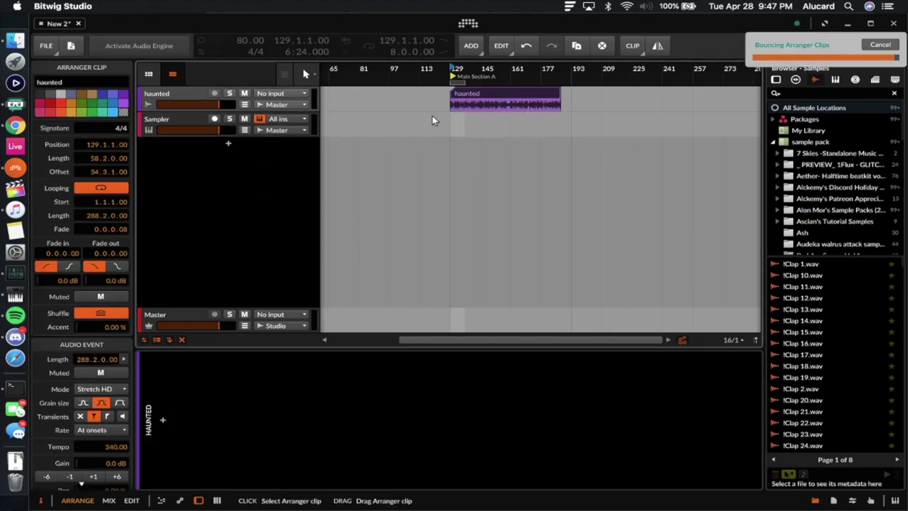
click(168, 118)
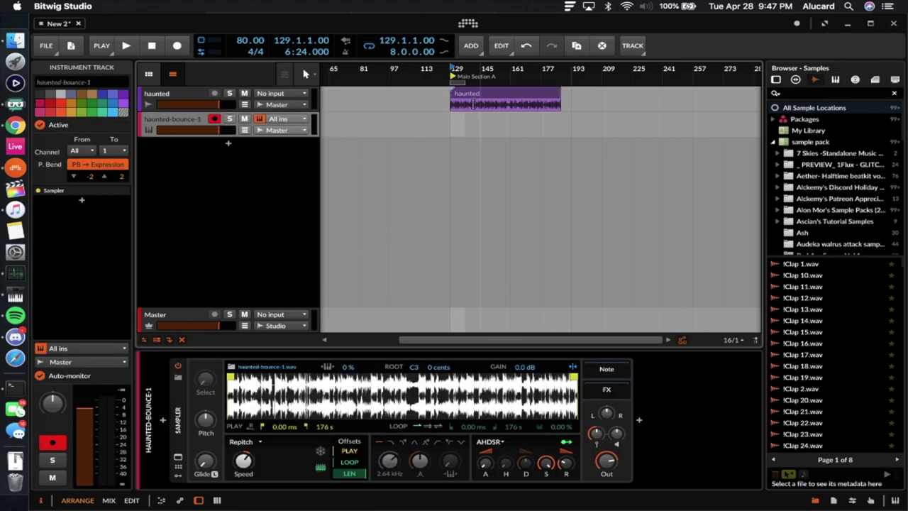
click(472, 104)
click(168, 124)
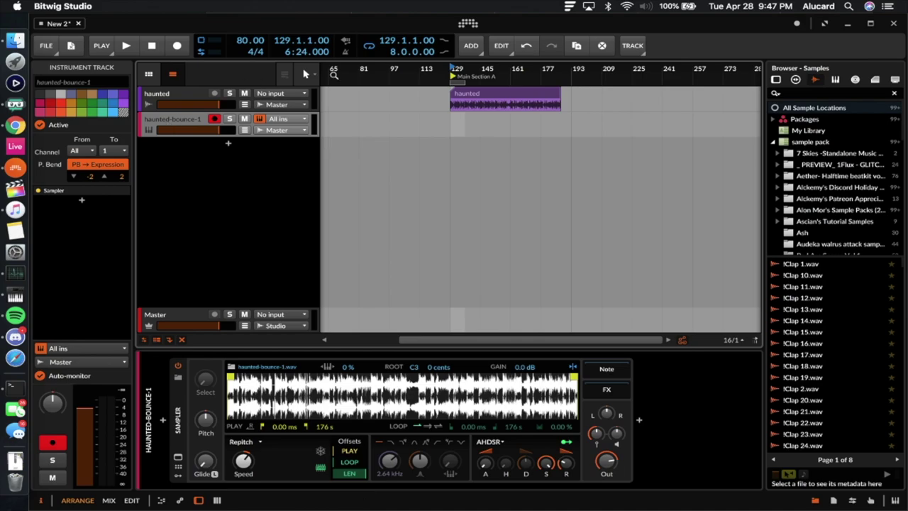
click(469, 98)
click(168, 126)
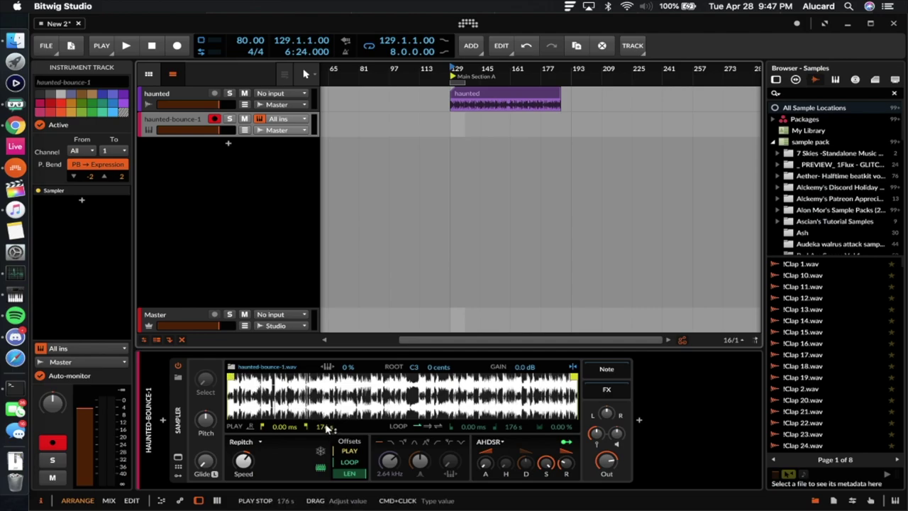
Set the Sampler's key tracking to 100 % and switch its playback mode to Textures.
drag(337, 454, 355, 462)
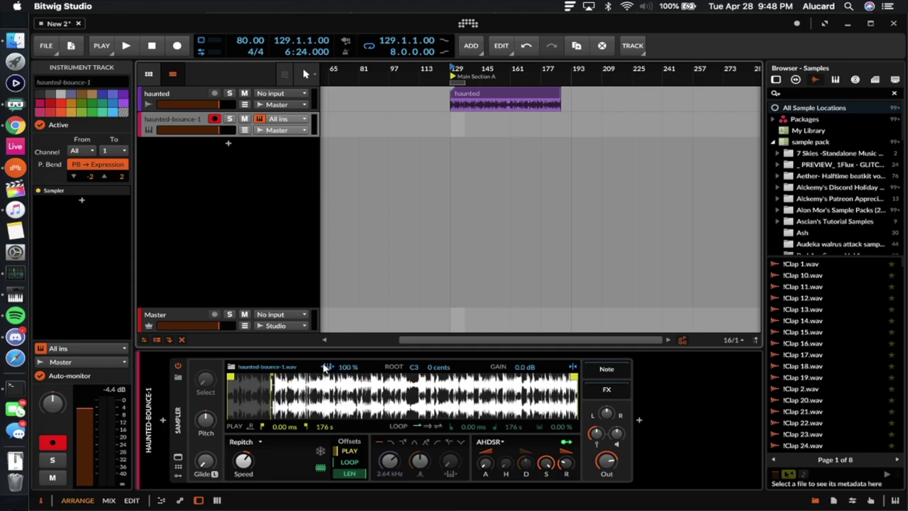
click(344, 445)
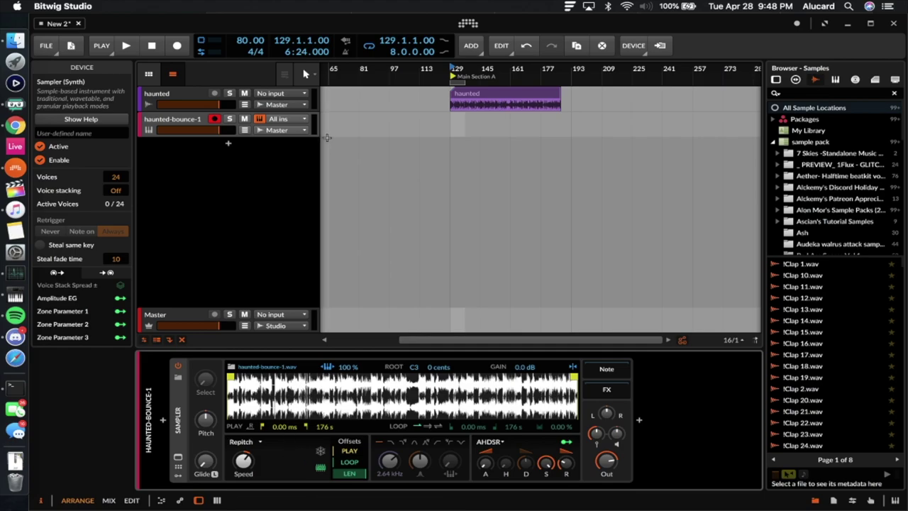
click(245, 442)
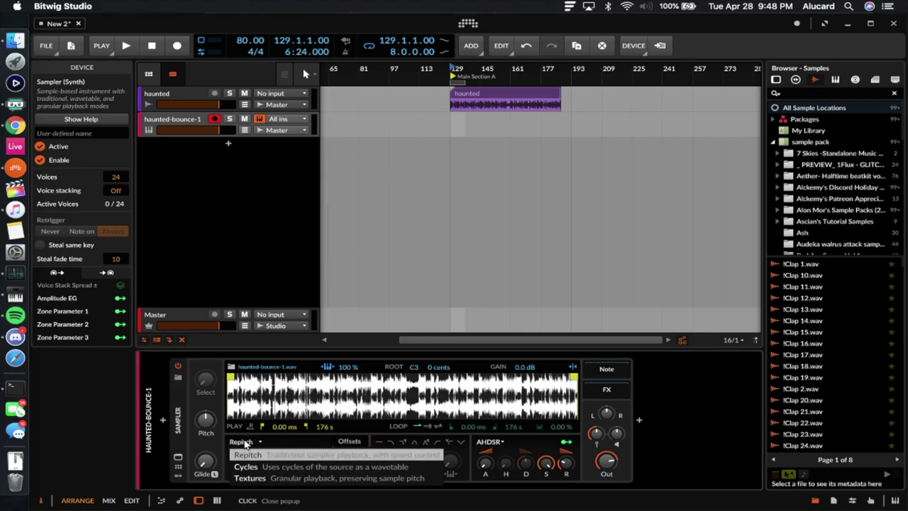
click(254, 478)
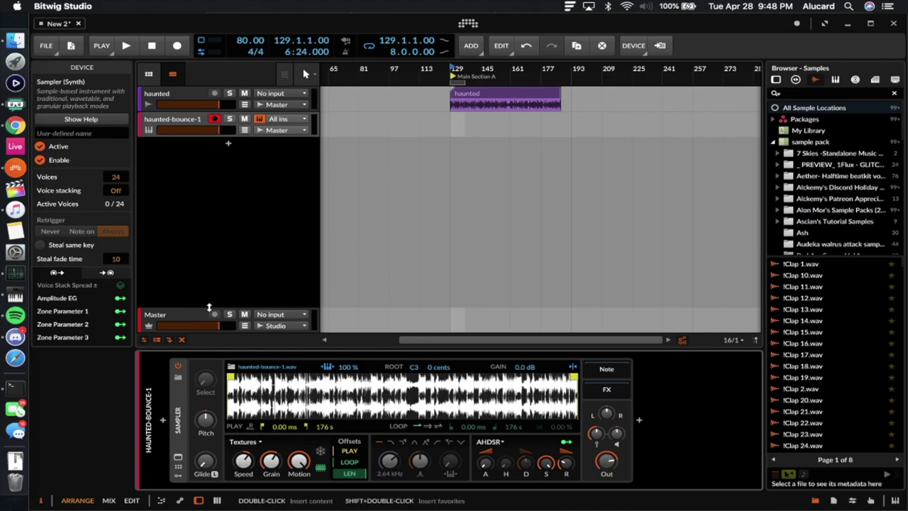
click(172, 121)
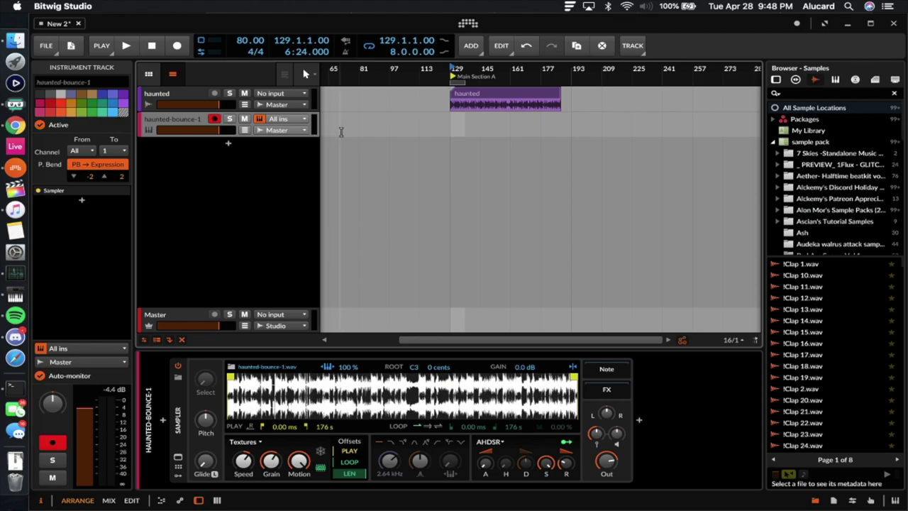
Audition the haunted clip from bar 145 and around bar 147, then stop playback.
click(478, 95)
scroll(478, 95, up, 3)
scroll(478, 95, up, 2)
click(478, 99)
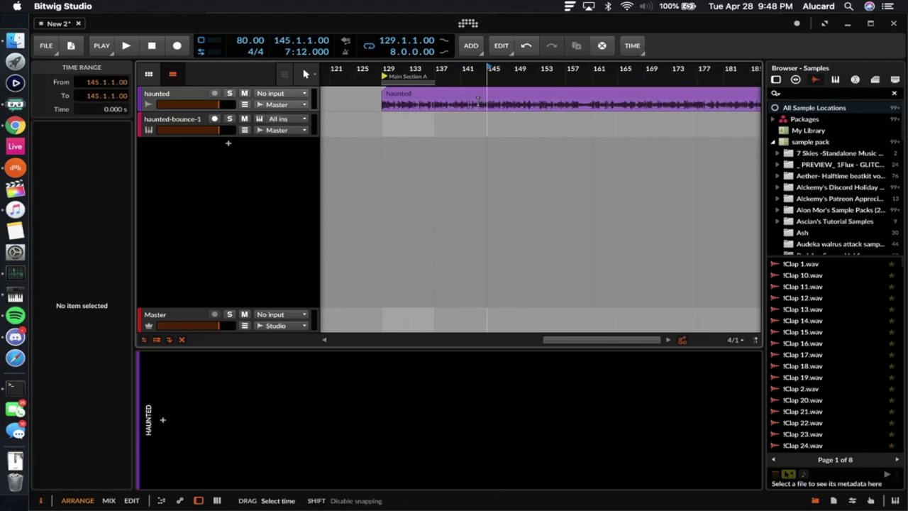
key(space)
click(502, 104)
scroll(501, 104, up, 1)
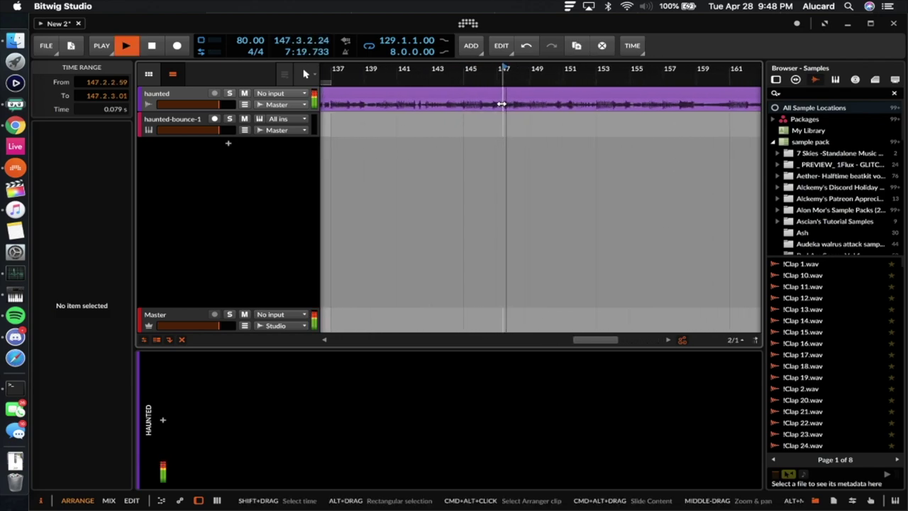
scroll(501, 104, up, 1)
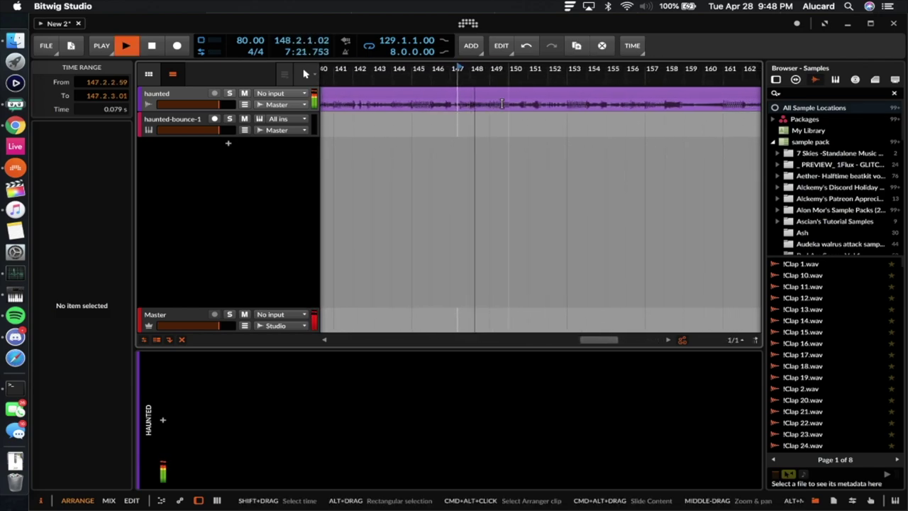
click(513, 105)
scroll(512, 105, down, 4)
key(space)
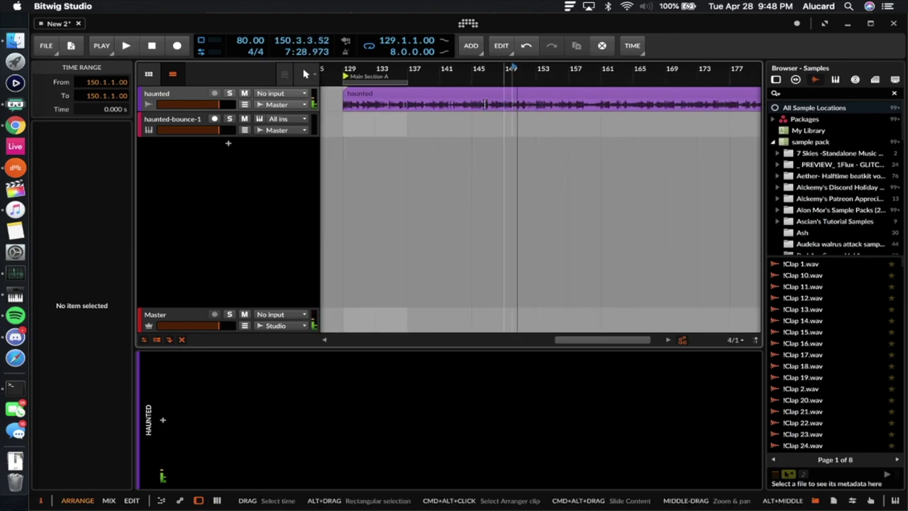
Move the haunted clip along its track so that it starts at bar 193.
scroll(488, 105, down, 2)
click(614, 108)
drag(614, 107, 659, 110)
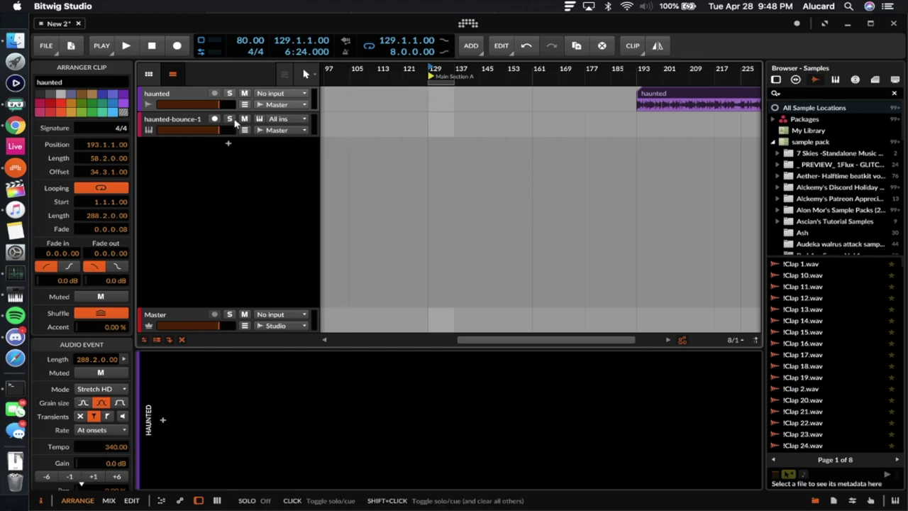
Add an audio track below haunted-bounce-1, set its input to haunted (POST) and arm it for recording.
click(193, 122)
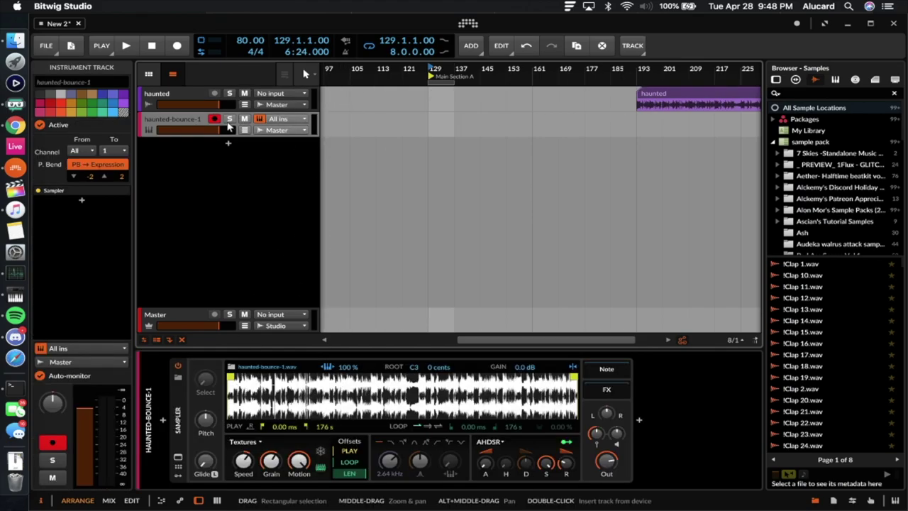
key(super+t)
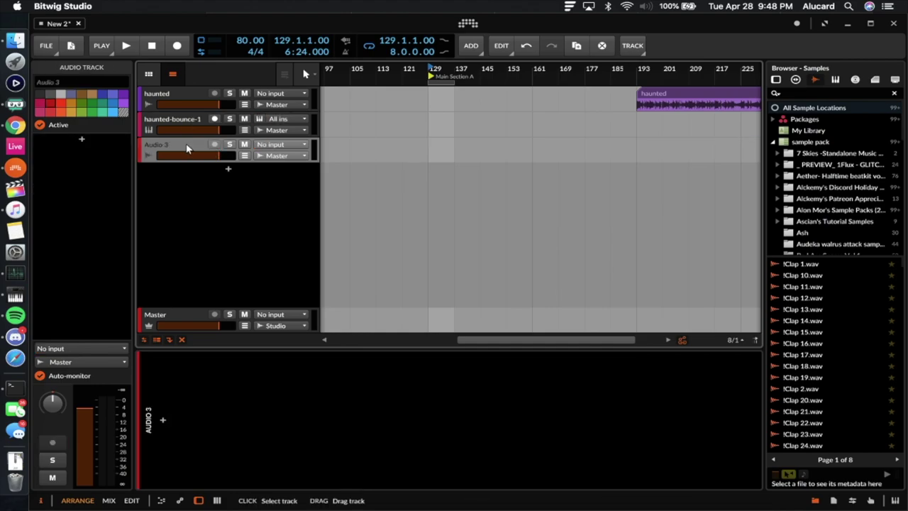
click(273, 144)
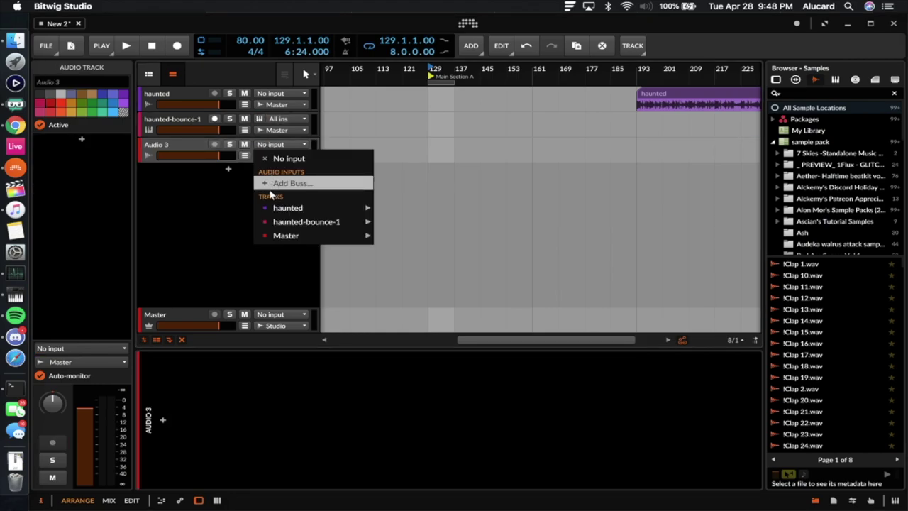
mouse_move(273, 208)
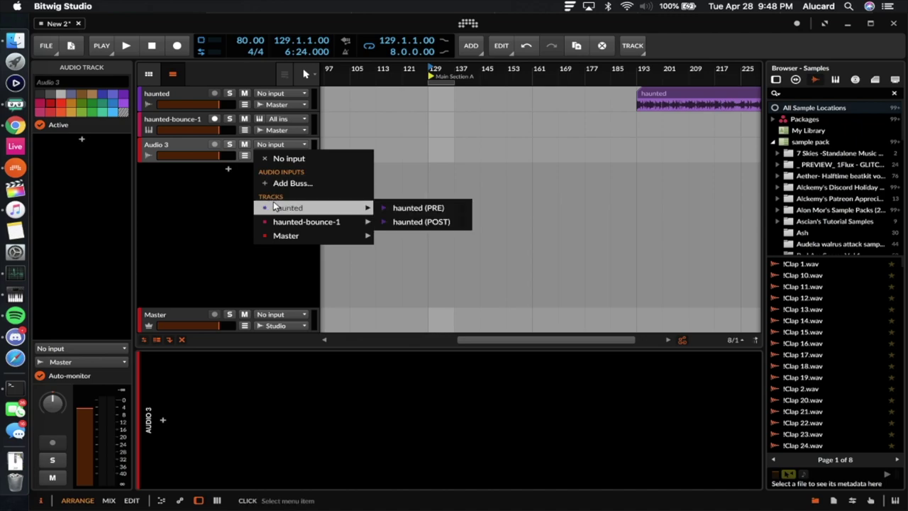
click(403, 222)
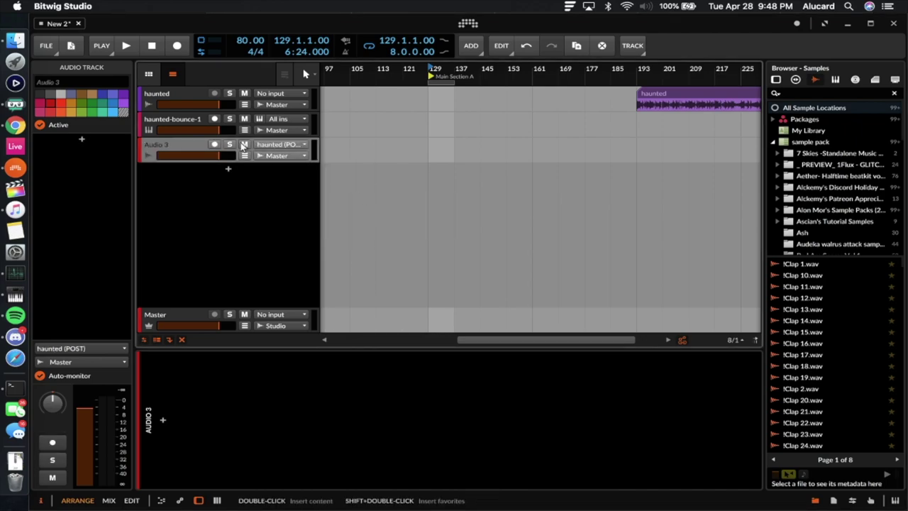
click(214, 144)
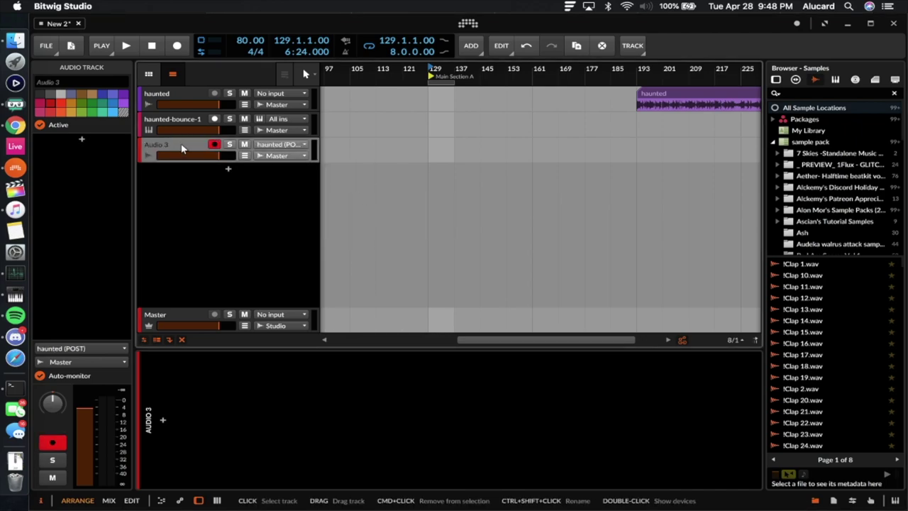
Change the new audio track's input to haunted-bounce-1 (POST).
click(273, 144)
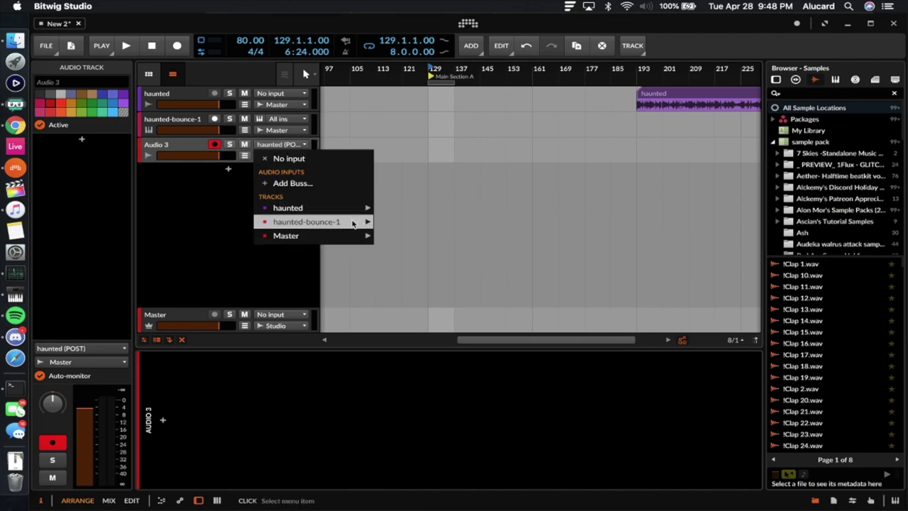
mouse_move(358, 223)
click(436, 235)
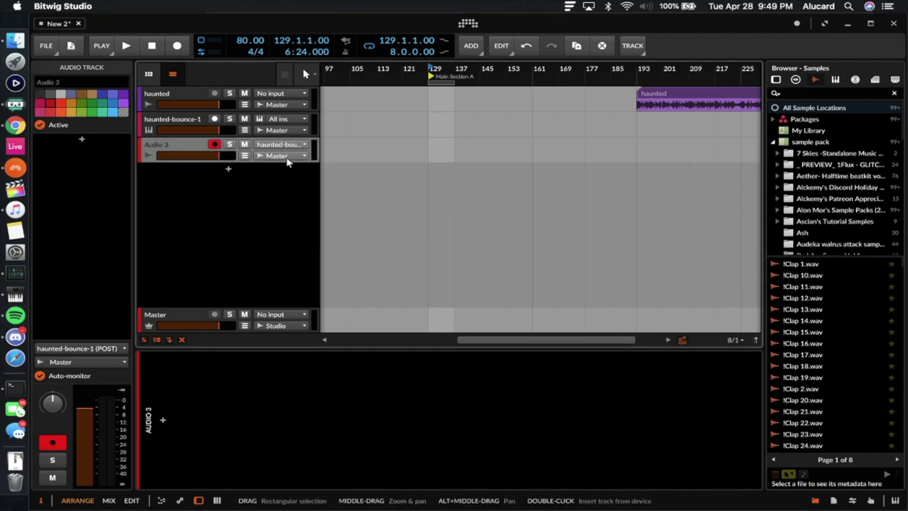
Arm the Sampler track along with Audio 3 and start recording both from bar 129.
click(190, 121)
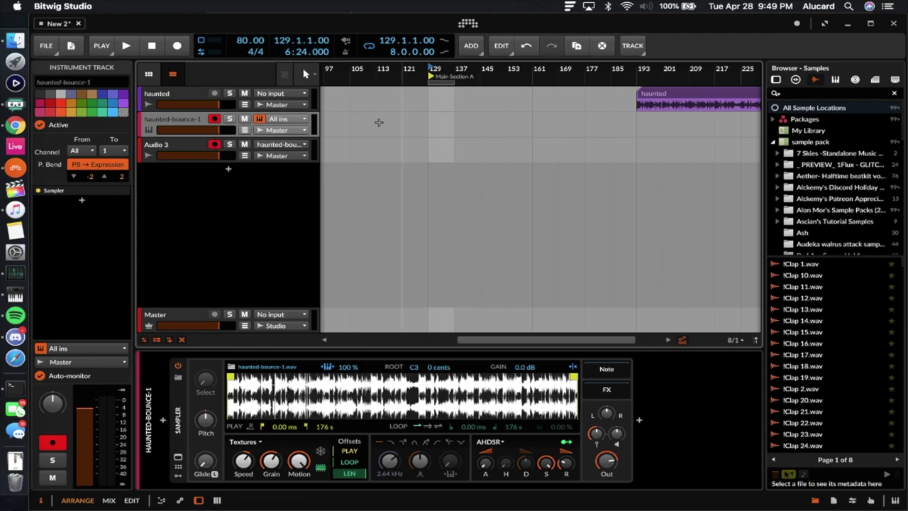
scroll(337, 120, up, 3)
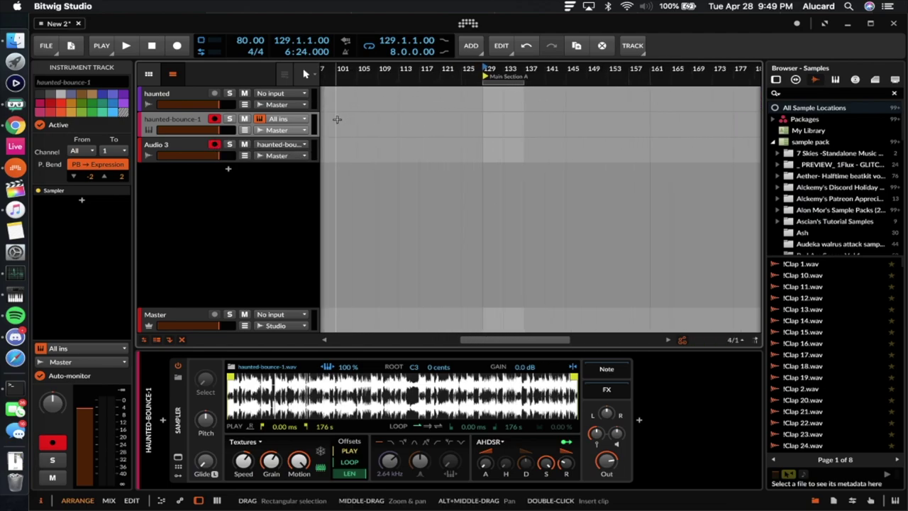
key(shift+r)
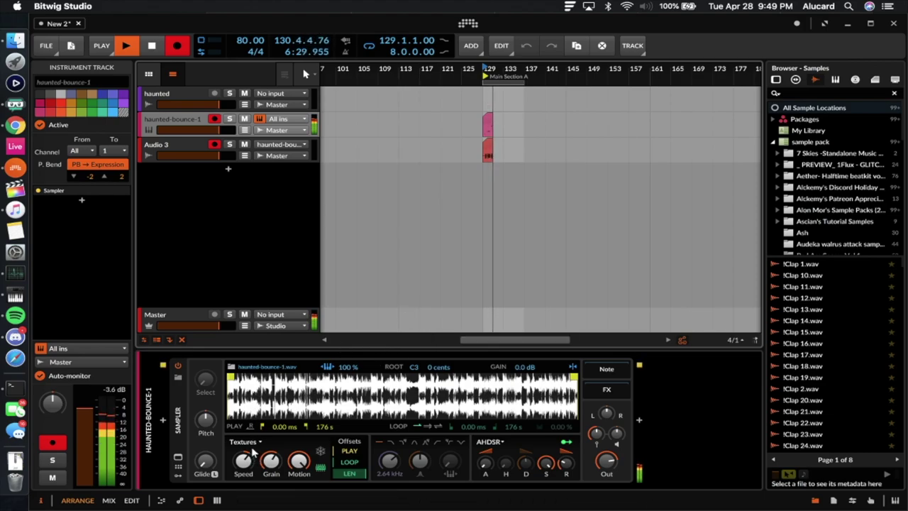
Freeze the Sampler's playback and sweep its position while recording, up to about 77 % and back to 47 %, adjusting the motion too.
click(319, 450)
mouse_move(248, 463)
mouse_down()
mouse_move(247, 444)
mouse_move(243, 453)
mouse_up()
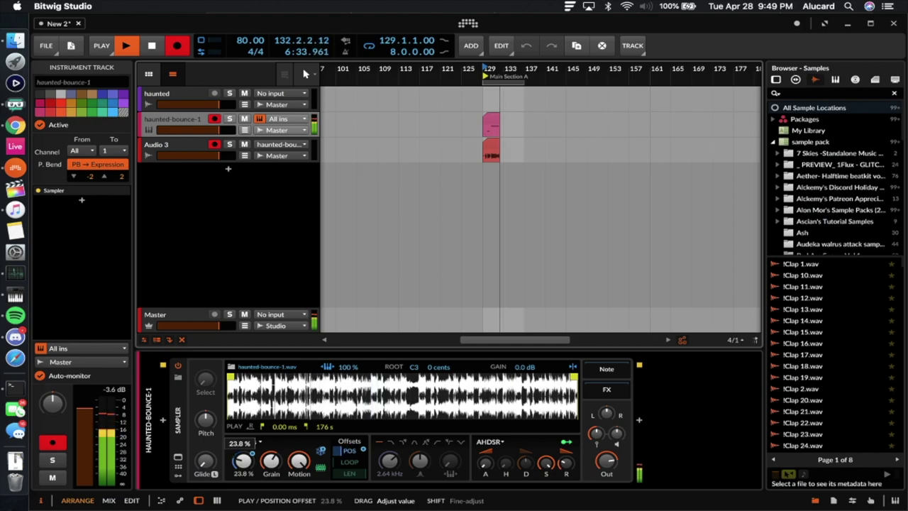
drag(299, 460, 243, 415)
drag(244, 454, 244, 430)
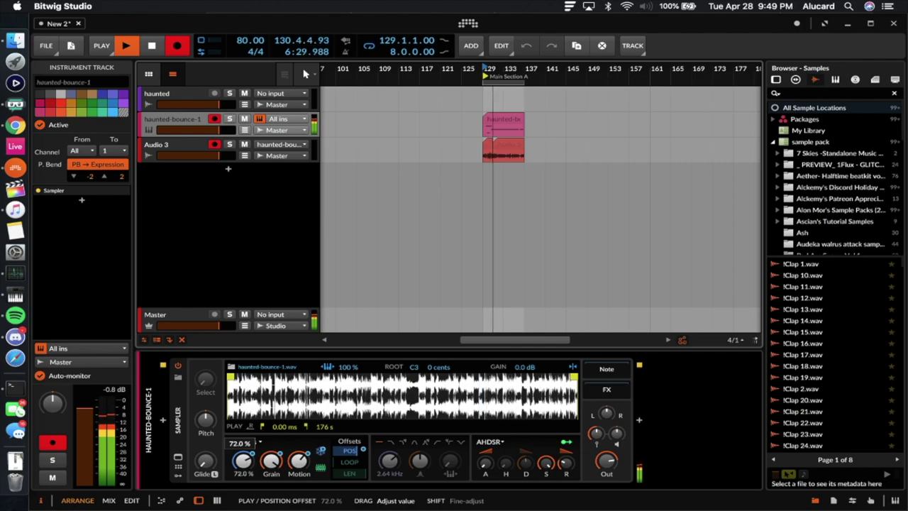
drag(243, 457, 243, 408)
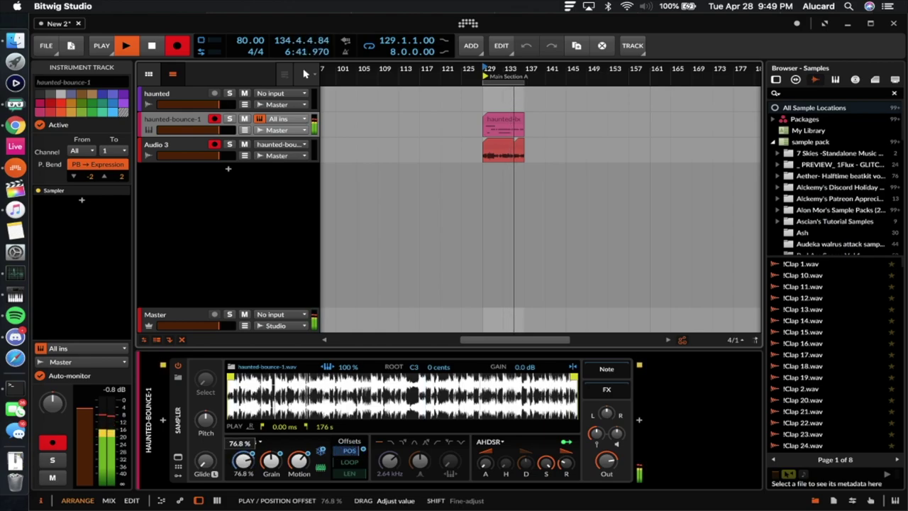
drag(243, 458, 243, 475)
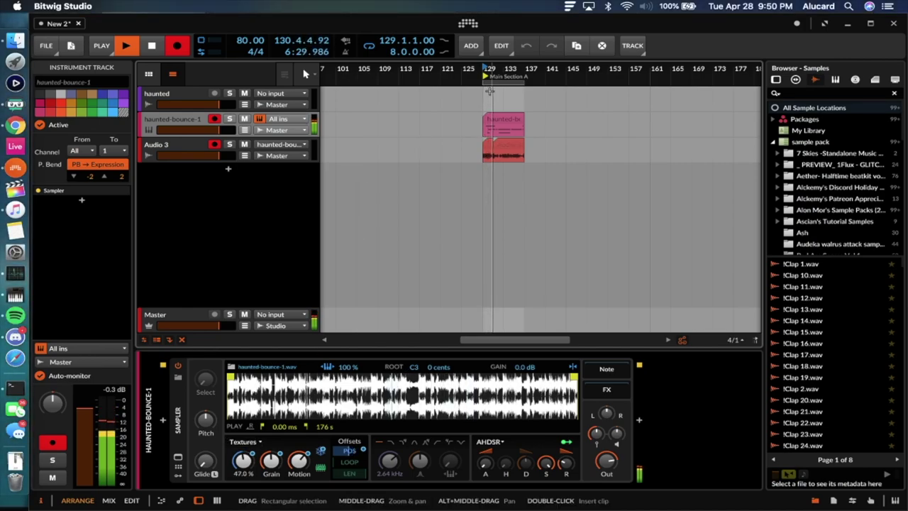
Extend the arranger loop region to 24 bars, stop the recording and restart playback from around bar 143.
click(494, 125)
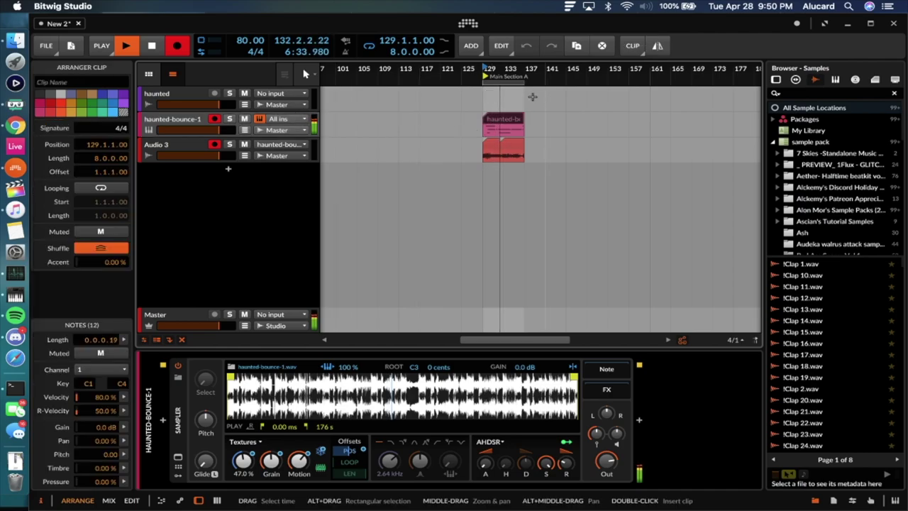
drag(524, 82, 608, 82)
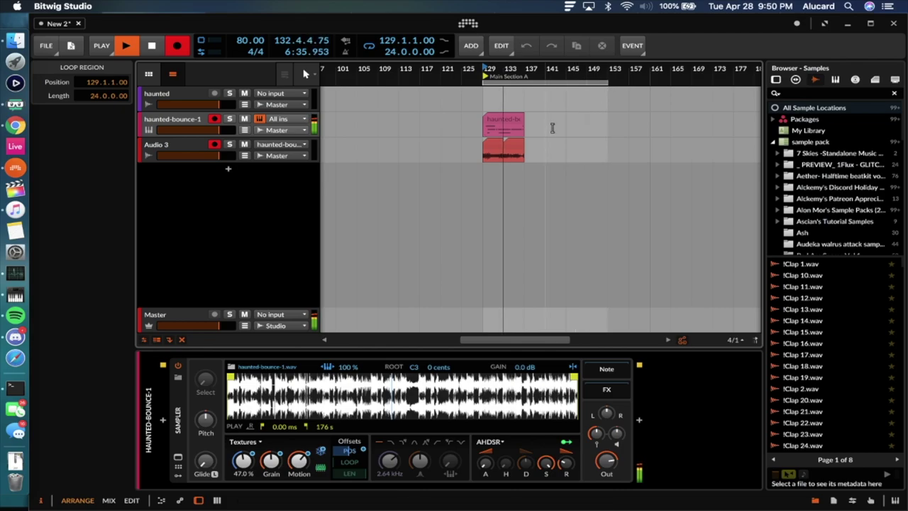
click(555, 125)
key(space)
key(space)
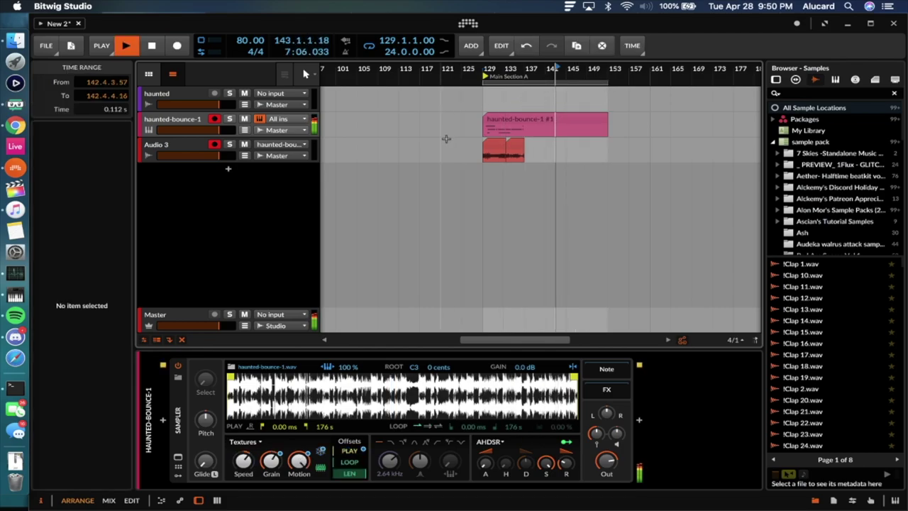
Try different Sampler speeds during playback, from about 48 % to 75 %, and adjust the playhead motion.
drag(244, 460, 245, 492)
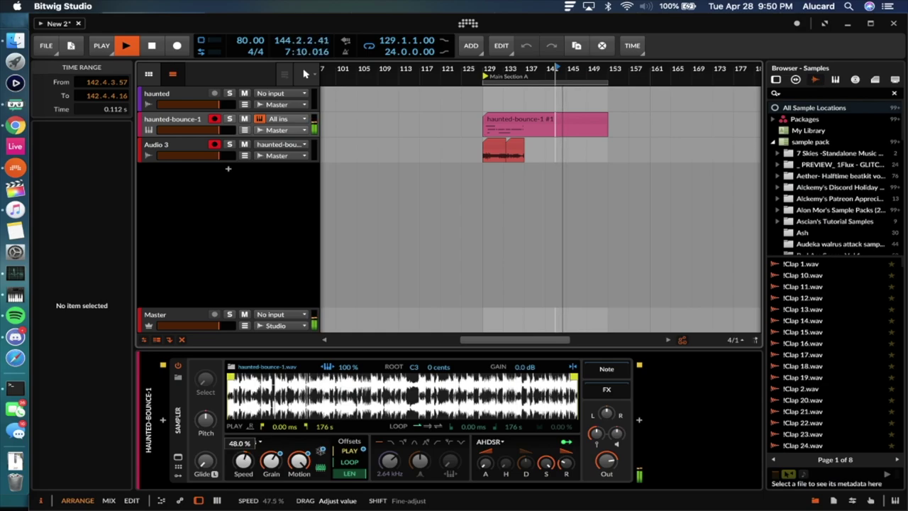
drag(298, 461, 299, 482)
drag(244, 461, 244, 510)
drag(246, 464, 246, 399)
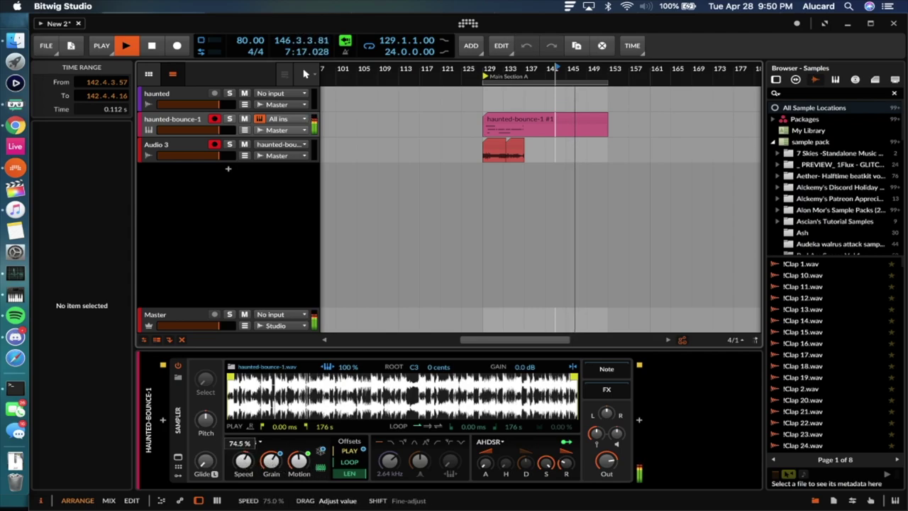
Freeze the Sampler's playback again and set its position offset to 21 %.
click(323, 452)
drag(243, 462, 244, 429)
mouse_move(344, 440)
mouse_down()
mouse_move(345, 452)
mouse_move(344, 441)
mouse_up()
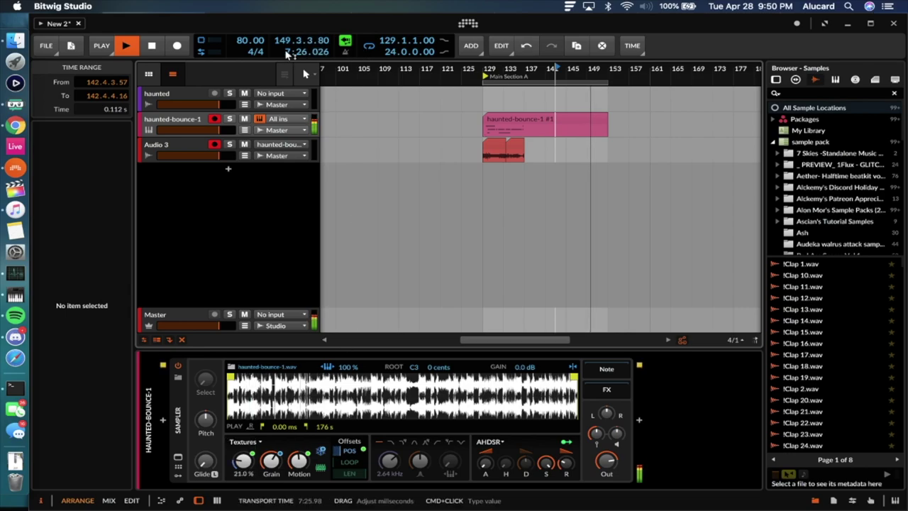
Record another pass while sweeping the Sampler's position offset between about 21 % and 49 %, with motion at about 77 %, and stop the transport.
click(177, 45)
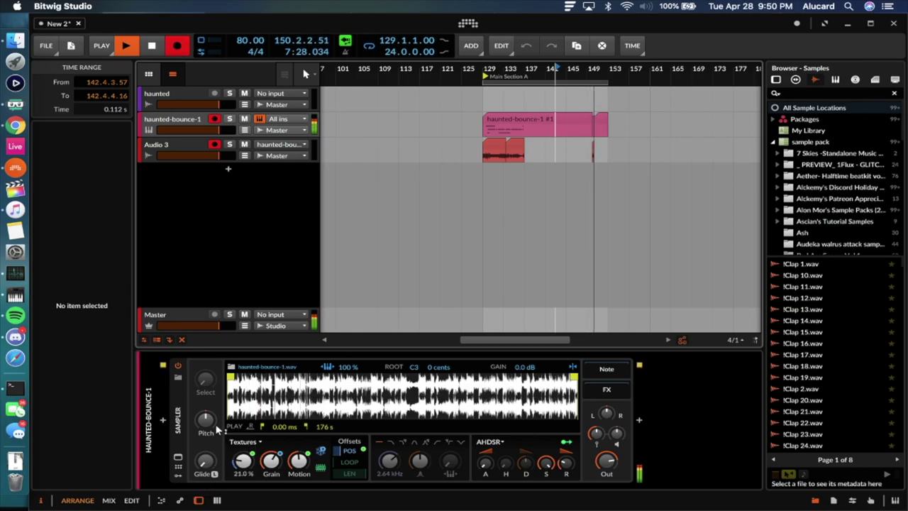
mouse_move(243, 461)
mouse_down()
mouse_move(243, 434)
mouse_move(243, 461)
mouse_move(243, 444)
mouse_up()
drag(289, 474, 243, 476)
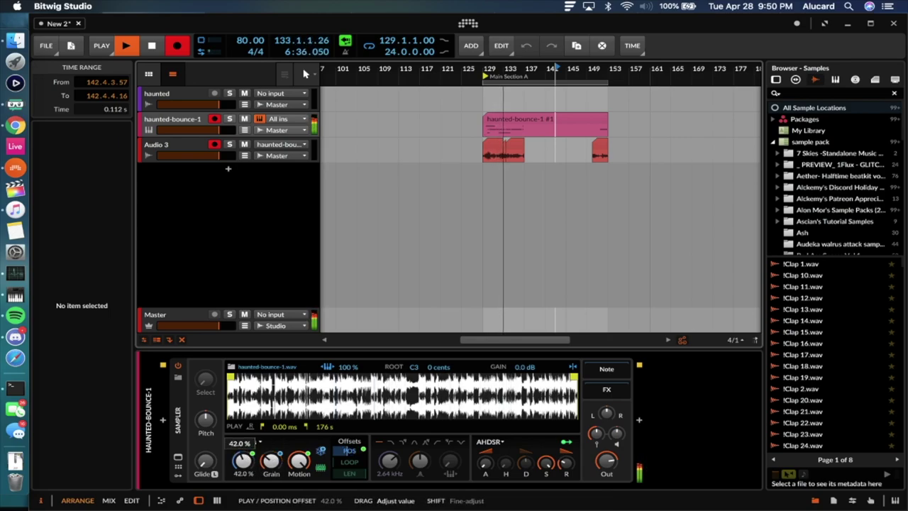
drag(299, 461, 299, 456)
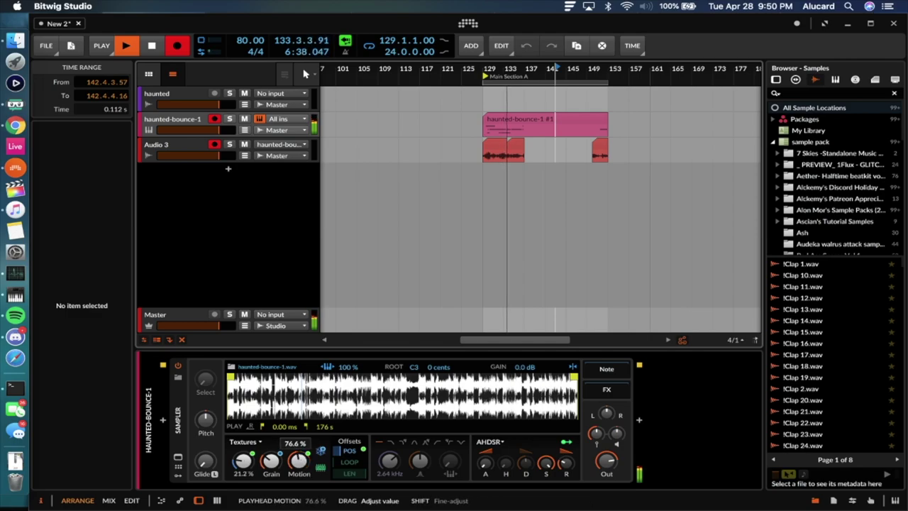
drag(243, 461, 242, 458)
mouse_move(243, 461)
mouse_down()
mouse_move(242, 477)
mouse_move(242, 430)
mouse_move(243, 453)
mouse_up()
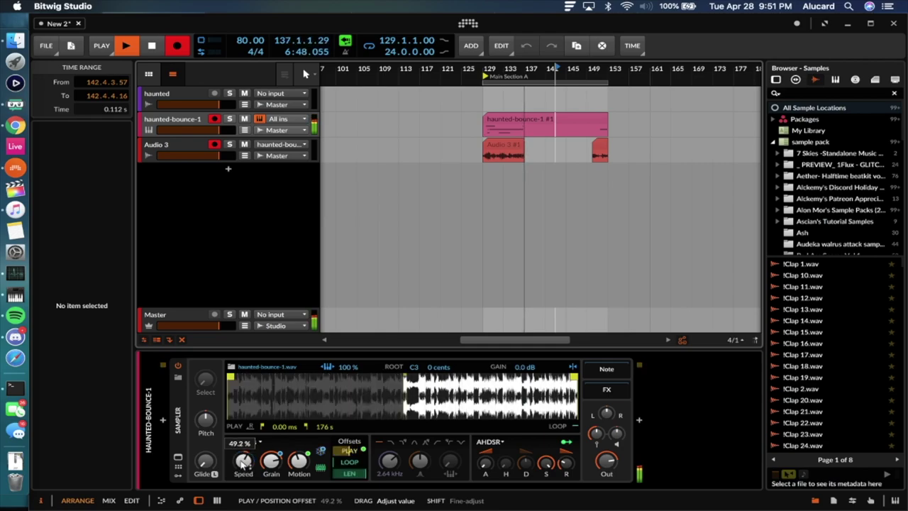
key(space)
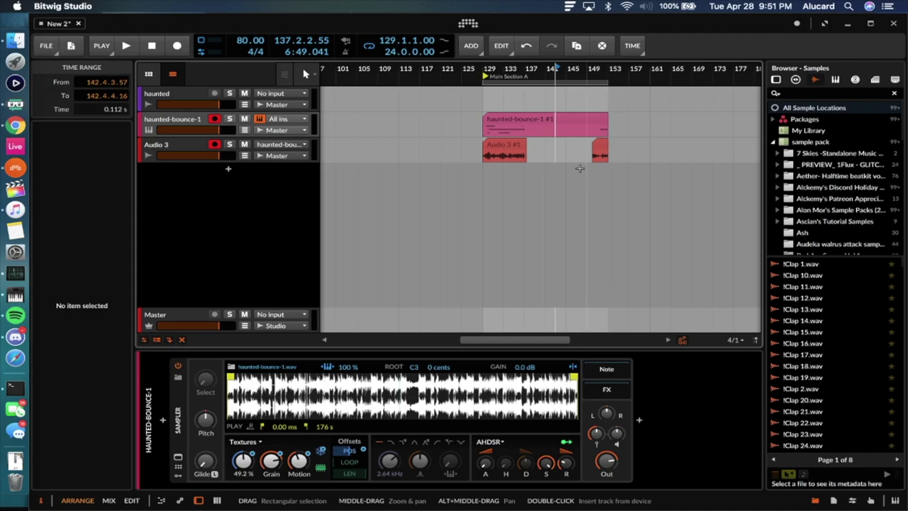
Move the longer recorded audio clip on the Audio 3 track from bar 129 to bar 113.
click(524, 157)
click(170, 155)
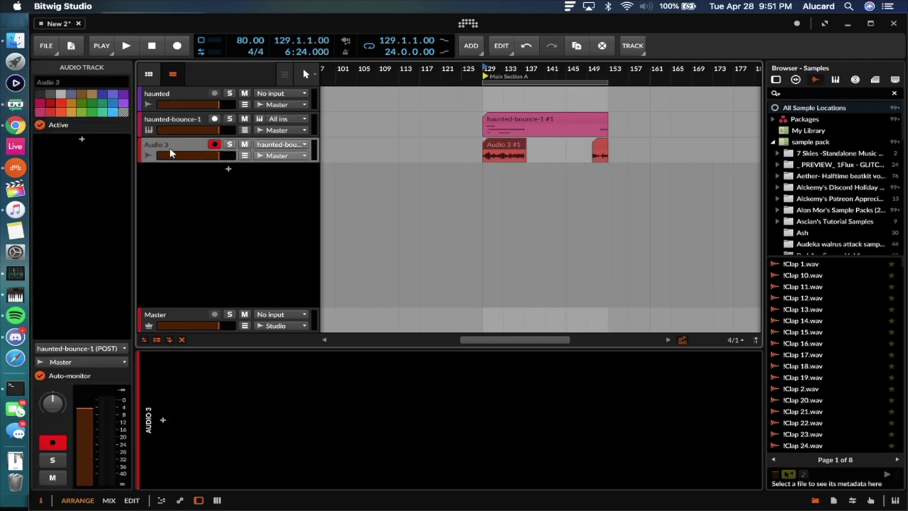
click(504, 158)
click(502, 147)
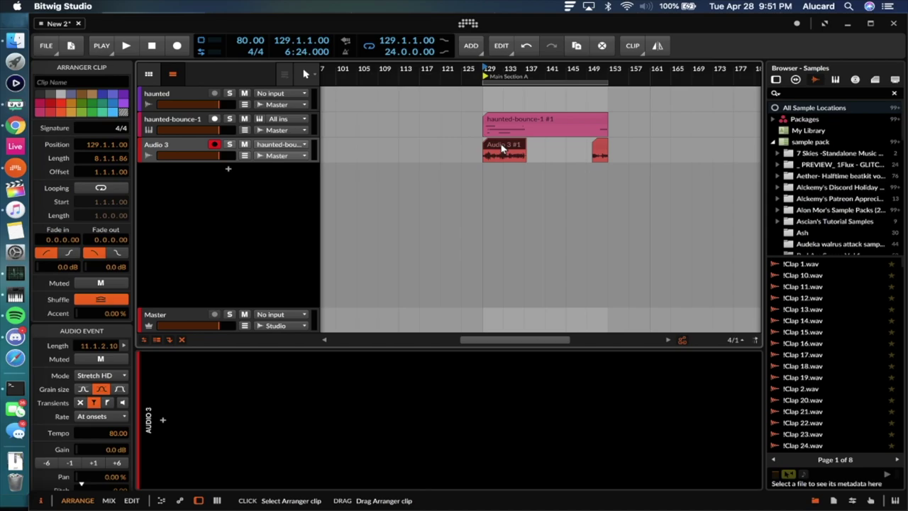
drag(501, 148, 418, 147)
Delete the haunted-bounce-1 note clip and the short leftover recording at the end of the Audio 3 track.
click(499, 125)
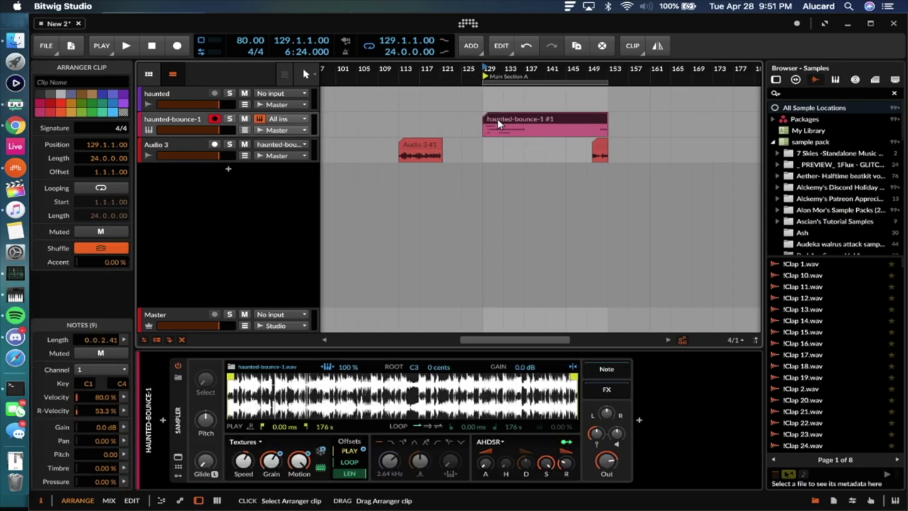
shift+click(598, 147)
key(Delete)
Slice the Audio 3 clip to a multisample at 1/4 notes, keeping Bounce and Slice with the Pre-Fader source.
drag(395, 134, 408, 150)
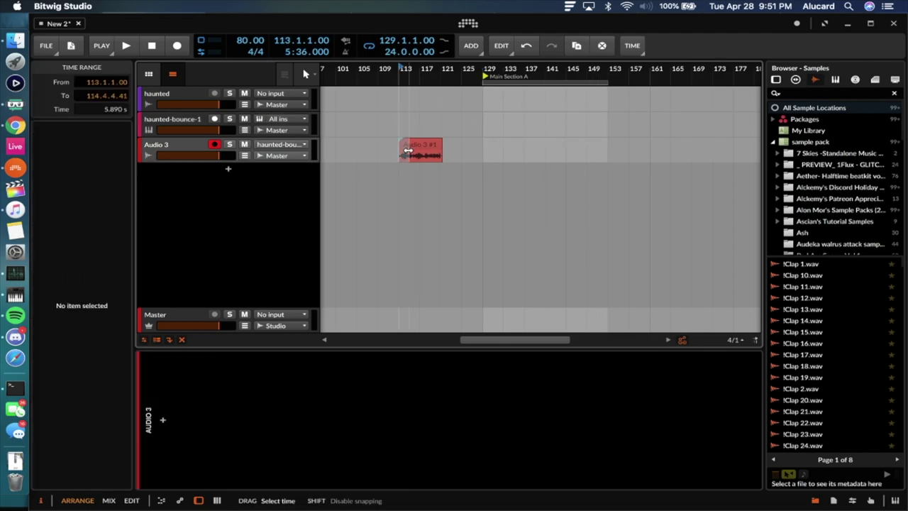
click(419, 148)
click(196, 148)
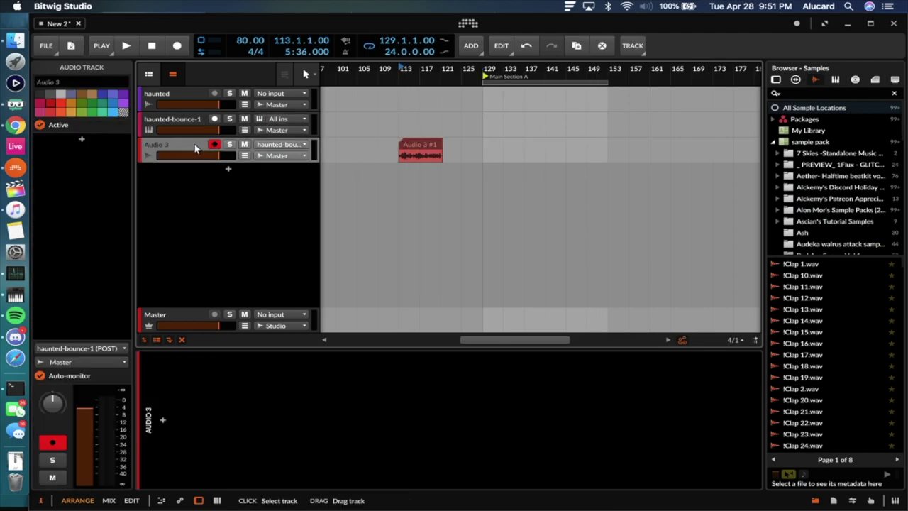
click(419, 146)
right_click(419, 146)
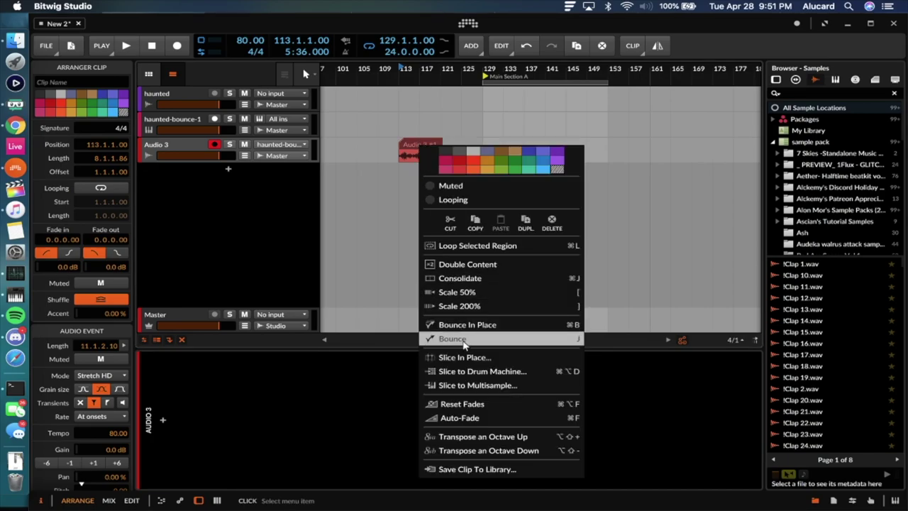
click(468, 385)
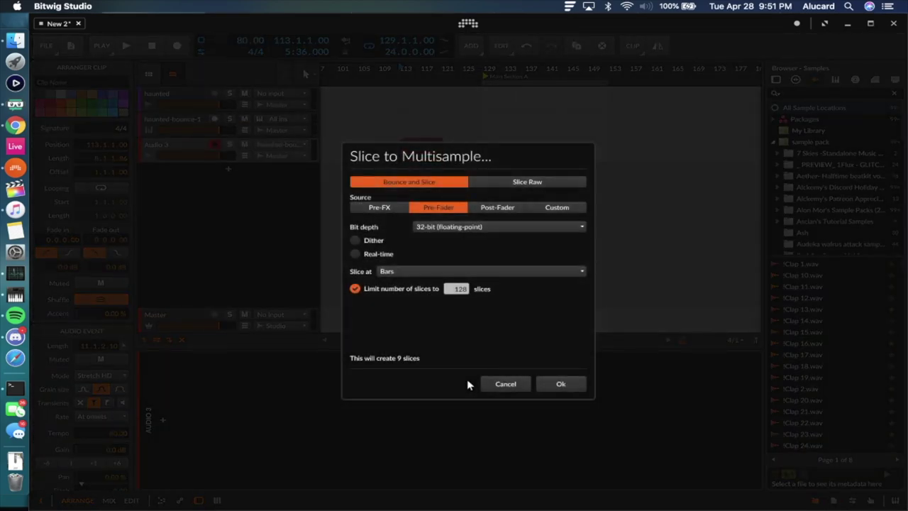
click(417, 271)
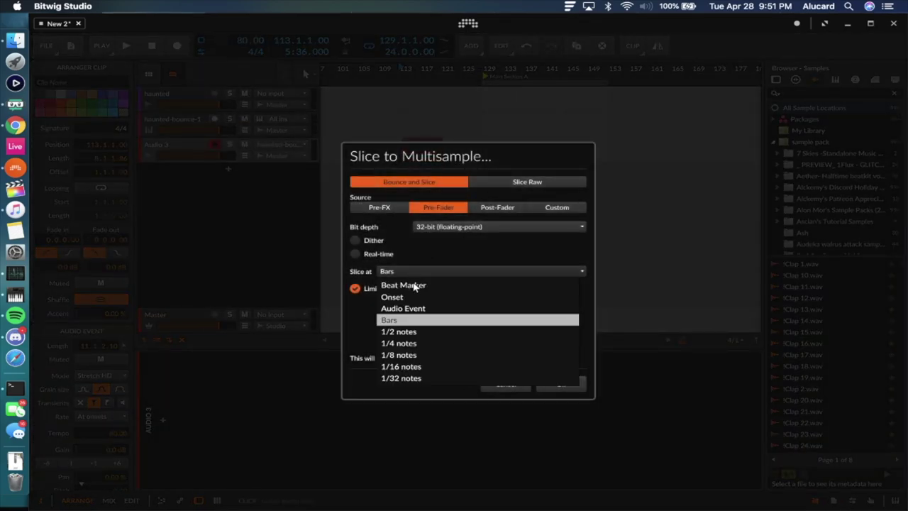
click(406, 344)
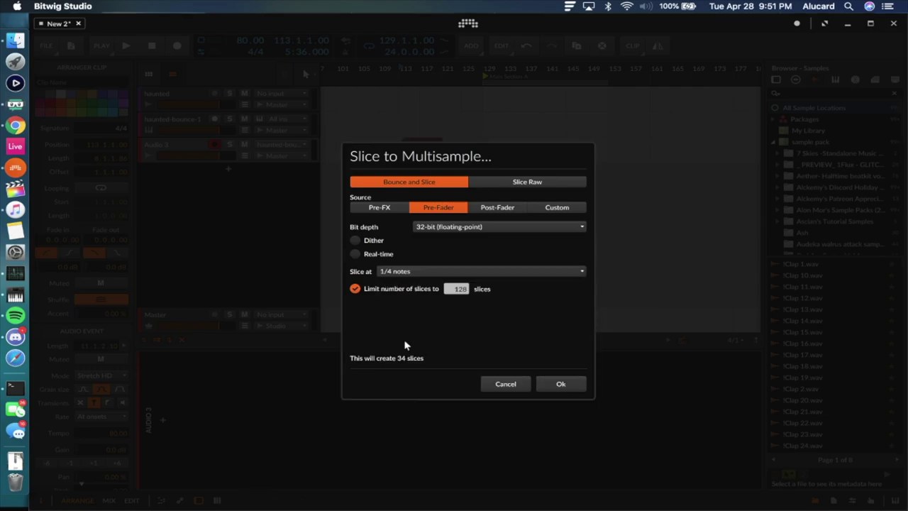
click(559, 383)
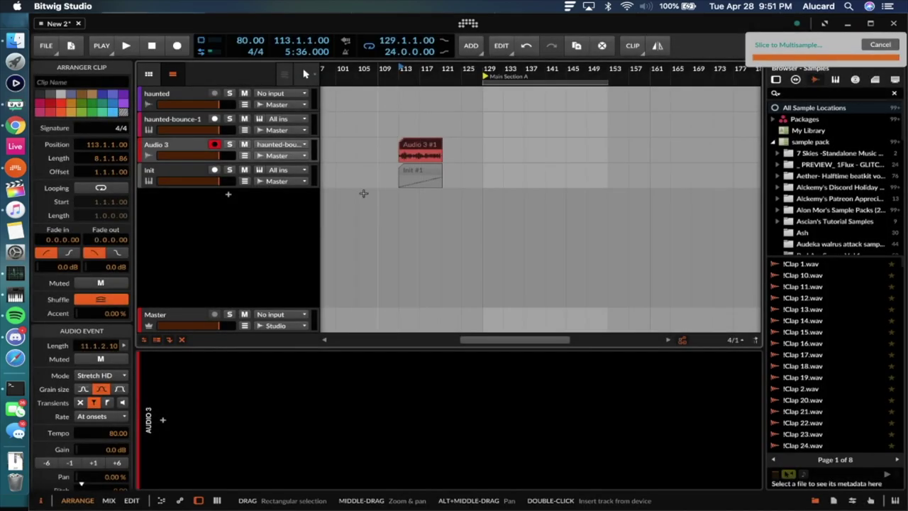
Move the Audio 3 clip to bar 153, past the end of the loop region.
scroll(422, 168, right, 1)
scroll(423, 168, left, 2)
drag(434, 148, 637, 146)
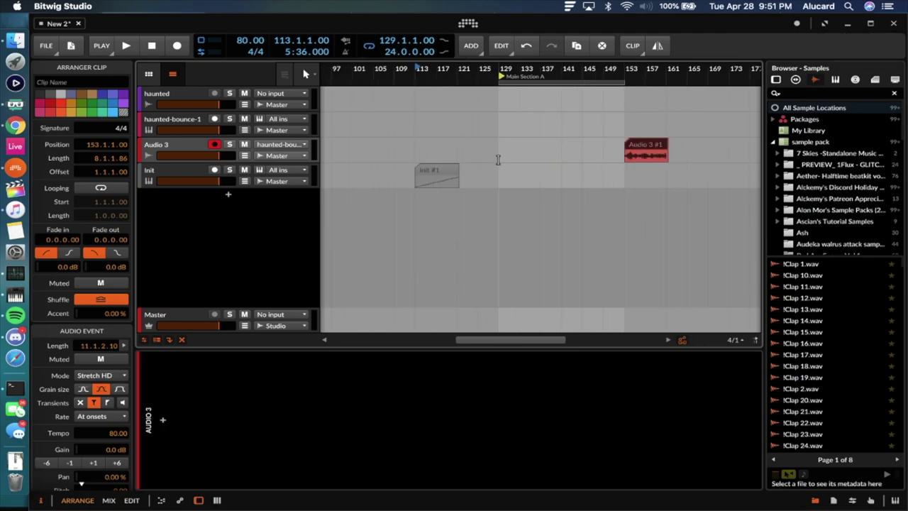
Move the sliced Init note clip to bar 129 and delete it from the Init track.
click(434, 176)
scroll(461, 176, left, 3)
scroll(496, 176, right, 1)
drag(489, 171, 572, 170)
scroll(580, 170, up, 2)
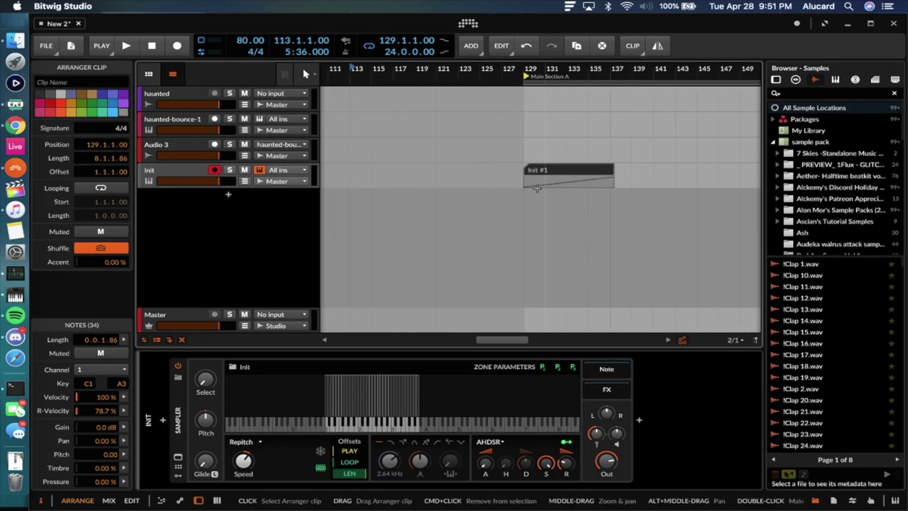
click(570, 173)
key(Delete)
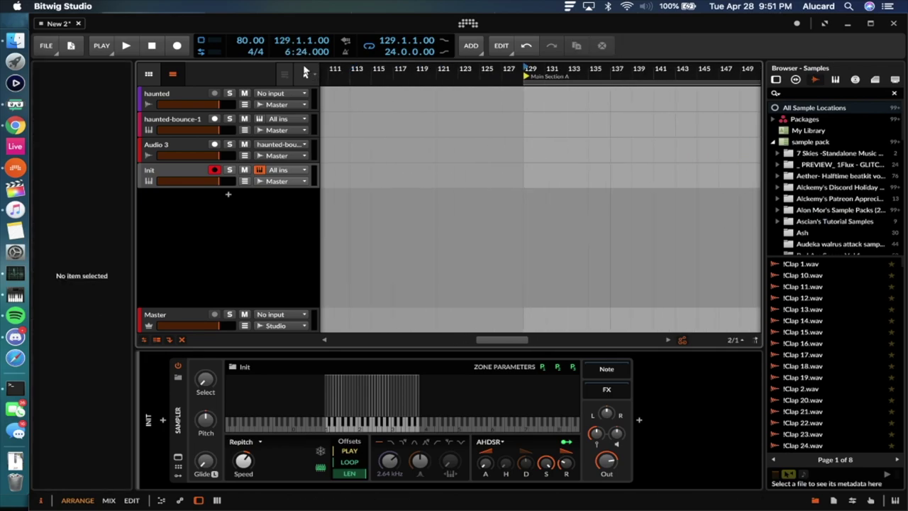
Create an empty note clip on the Init track at bar 129 and extend it to 2 bars.
click(527, 182)
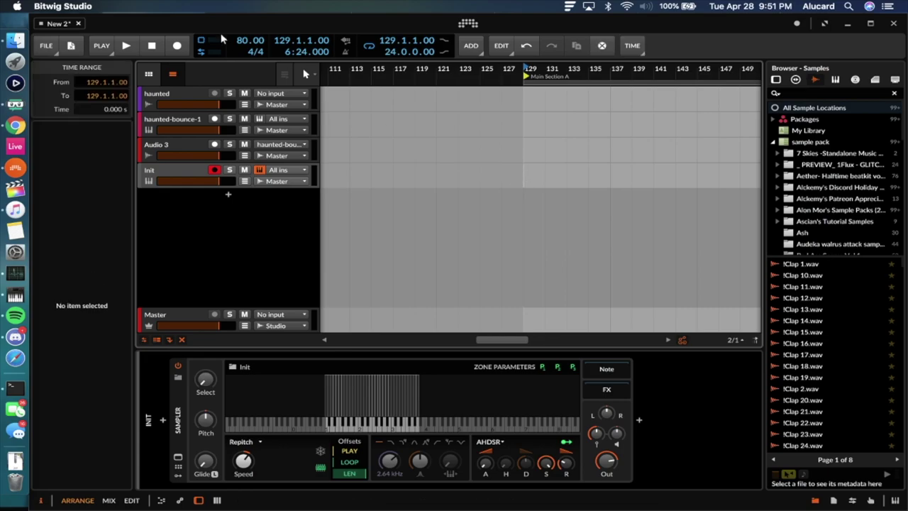
scroll(546, 175, up, 5)
scroll(397, 152, left, 2)
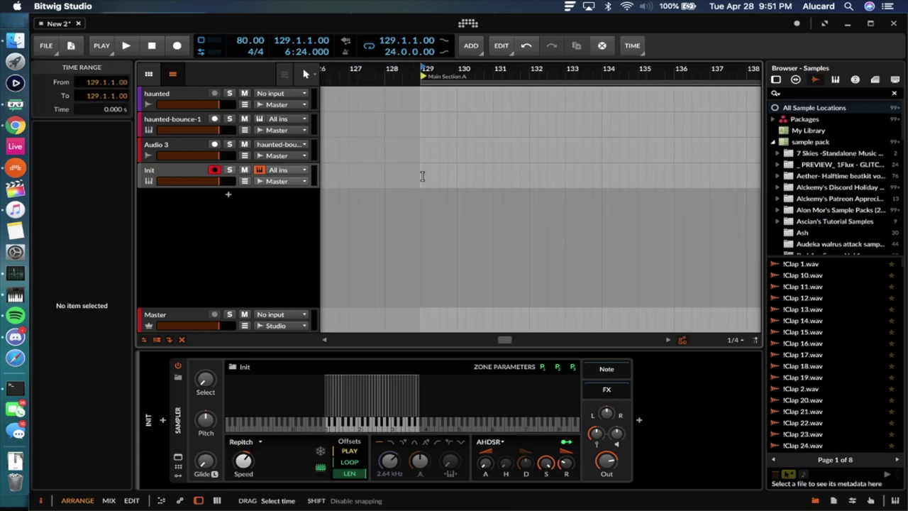
double_click(419, 175)
drag(457, 171, 500, 169)
scroll(496, 112, down, 1)
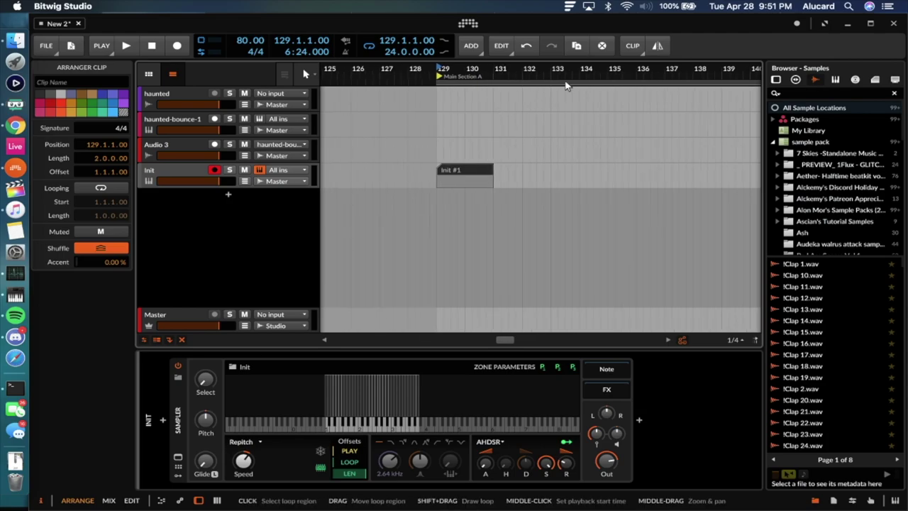
Shorten the arranger loop region to 2 bars so it matches the empty Init clip.
scroll(568, 82, down, 5)
drag(682, 83, 516, 78)
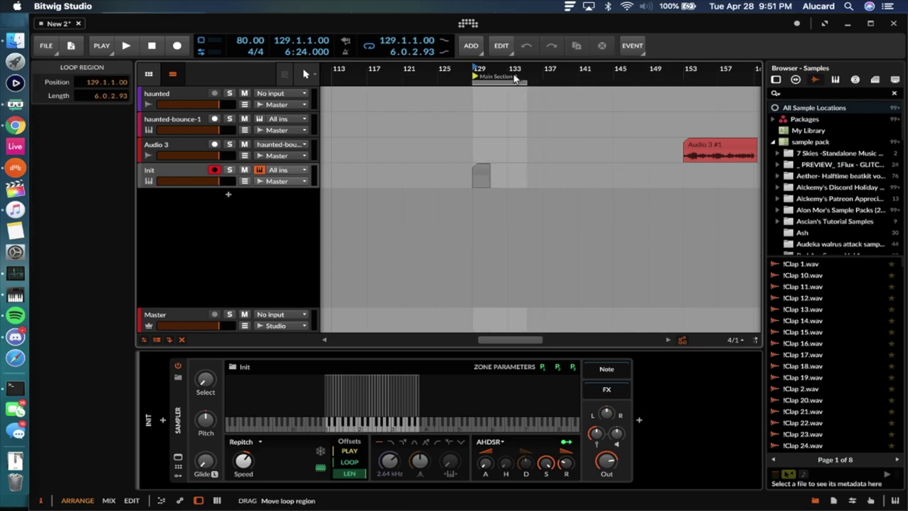
scroll(500, 104, up, 4)
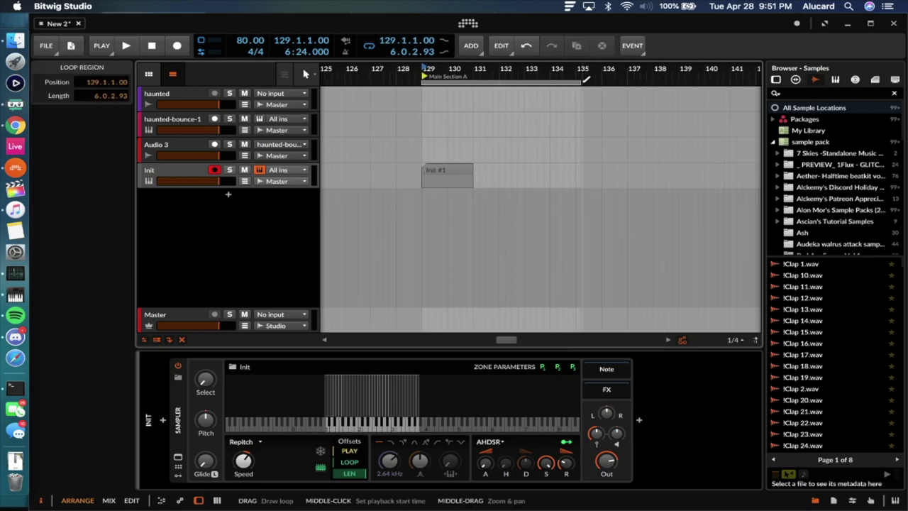
drag(579, 82, 498, 82)
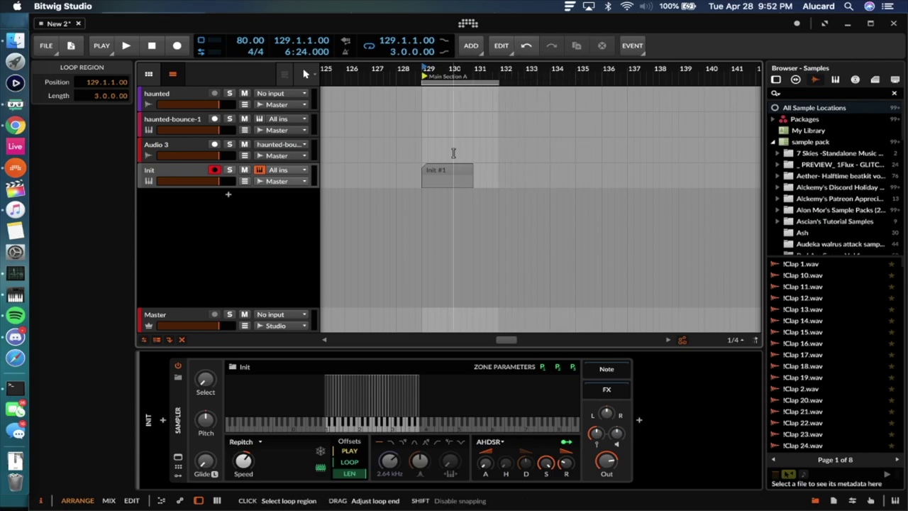
click(457, 172)
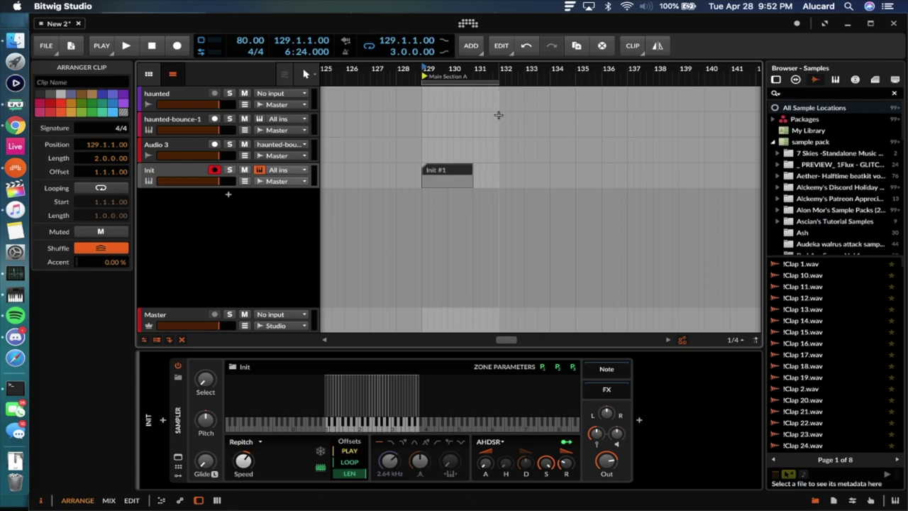
drag(499, 84, 472, 83)
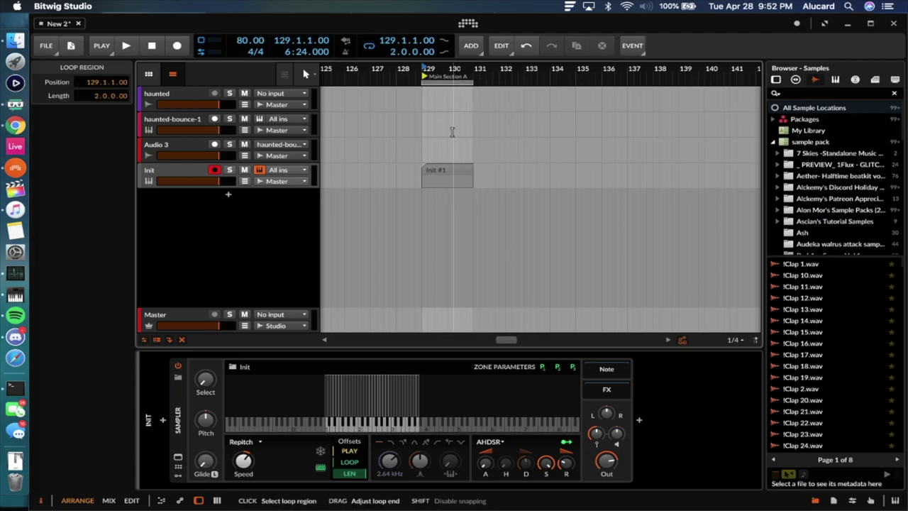
click(446, 174)
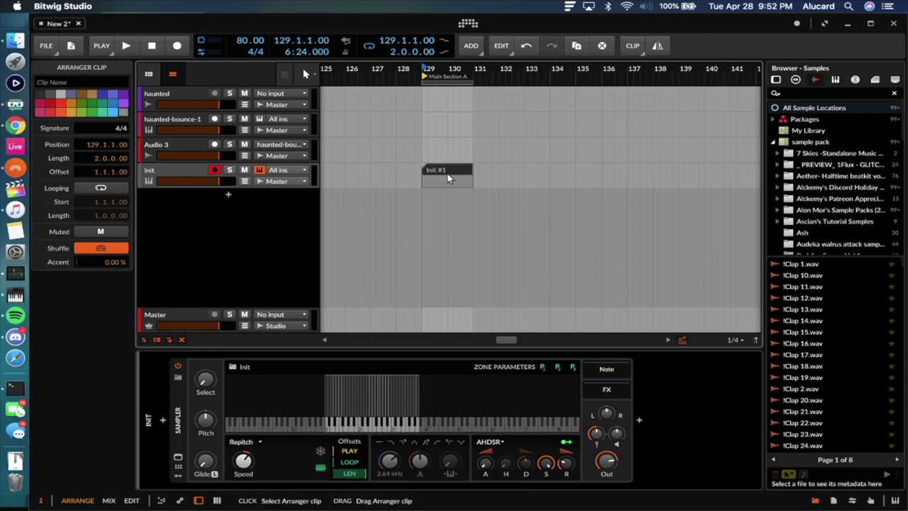
key(super+d)
key(Delete)
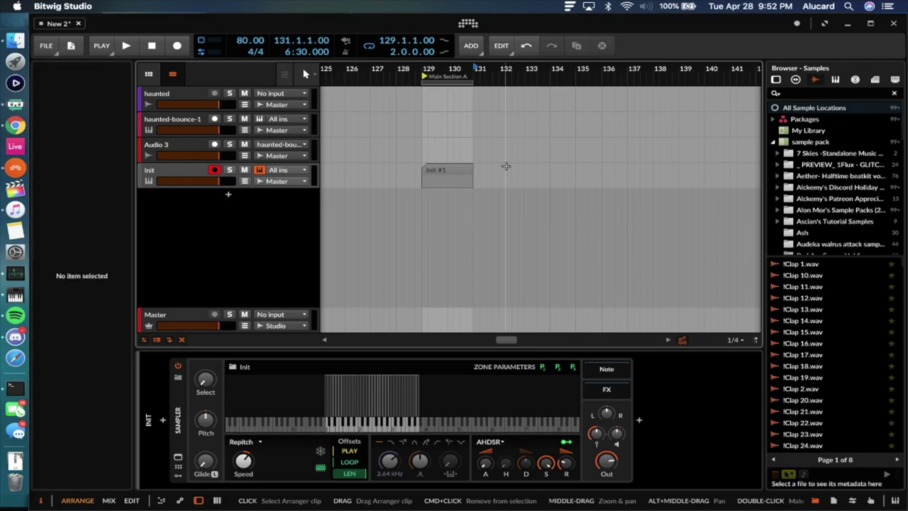
Open the Init clip in the note editor, audition a slice on the piano keyboard and return to the arranger.
double_click(446, 174)
click(226, 241)
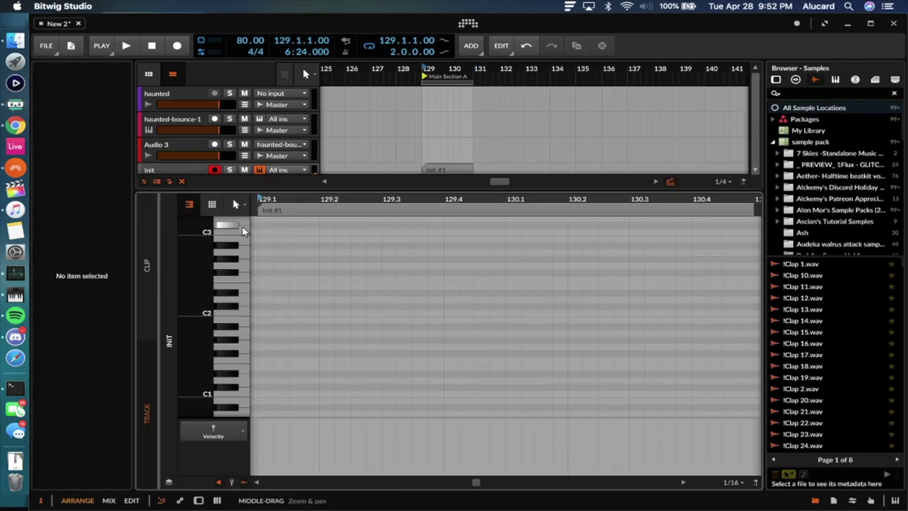
click(162, 168)
Insert the OTT effect on the Master track and set its depth to 56 % and out gain to about 5.9 dB.
click(178, 318)
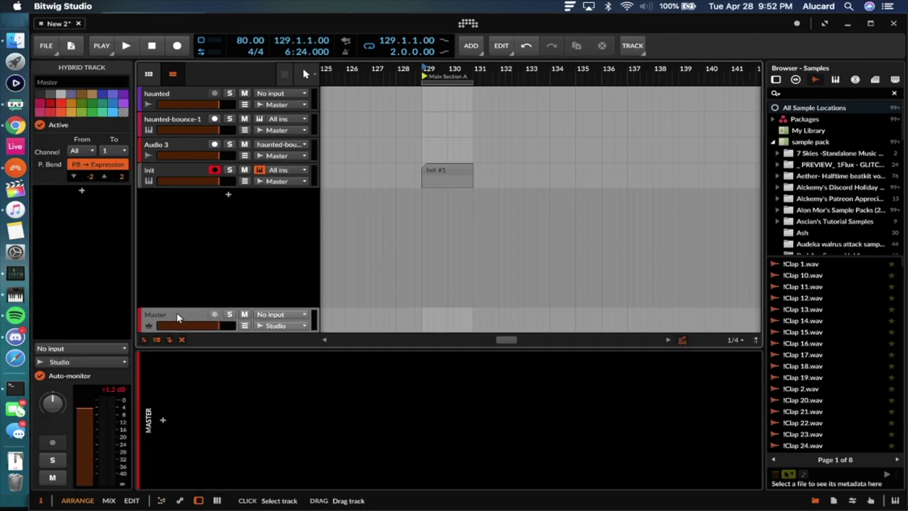
click(161, 422)
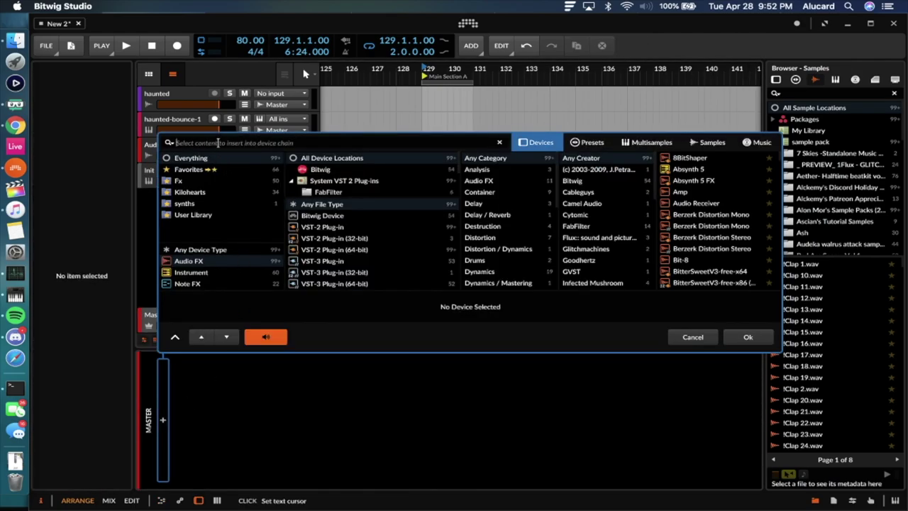
text(OTT)
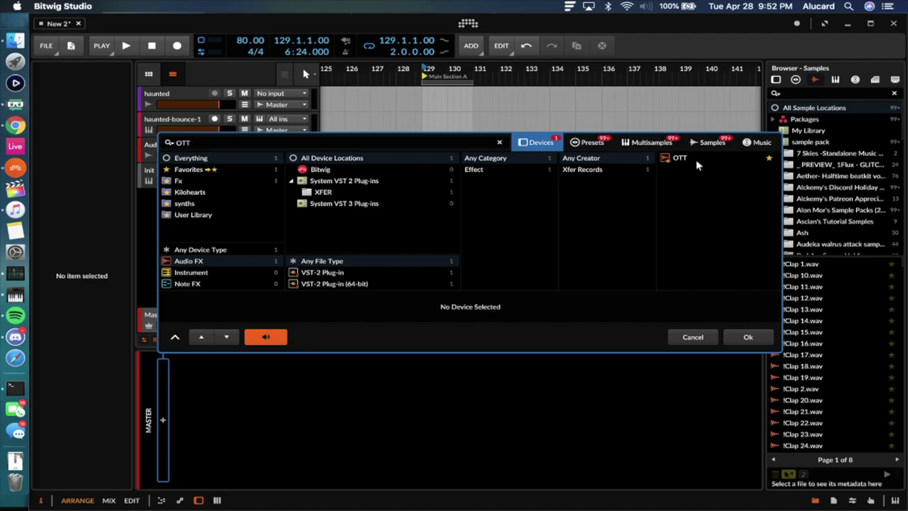
click(760, 335)
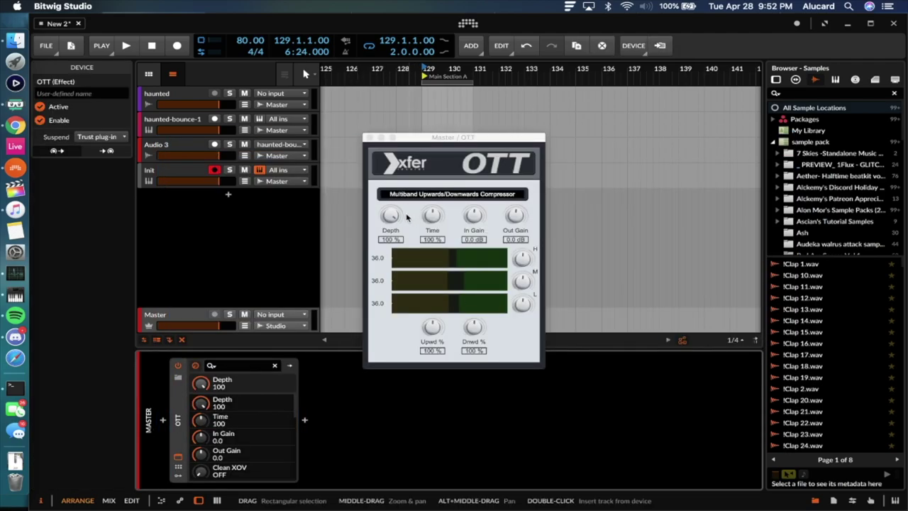
drag(390, 216, 393, 237)
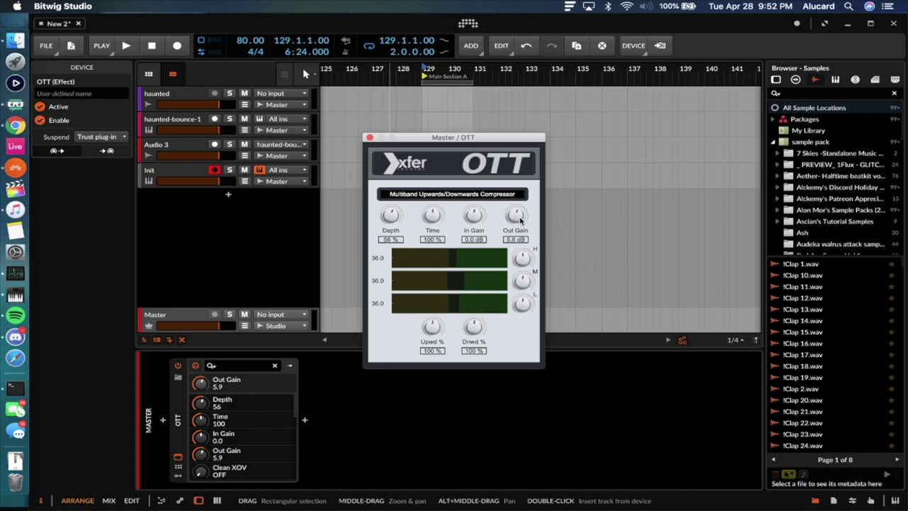
click(369, 137)
Open the empty Init clip for note editing in the drum-style view.
double_click(436, 172)
double_click(443, 173)
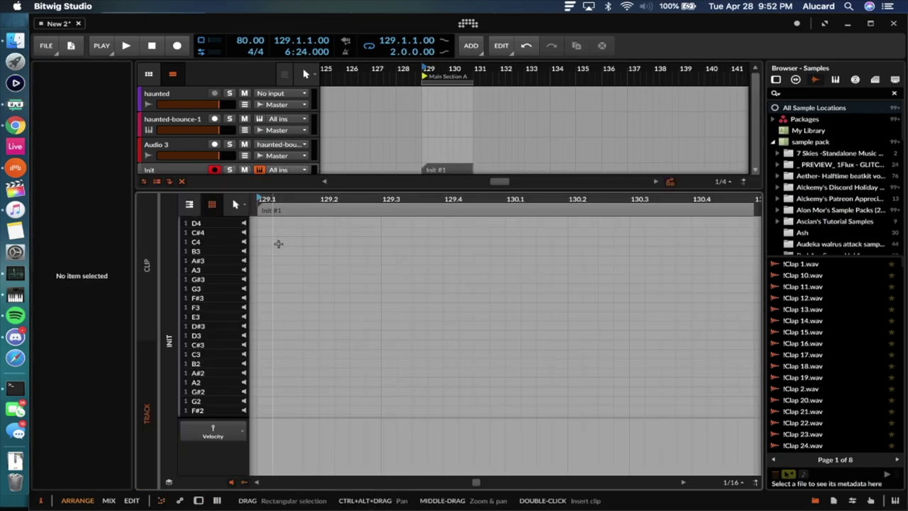
Switch the Init clip to the piano-roll view and draw an eighth-note A#1 at the clip's start.
click(189, 205)
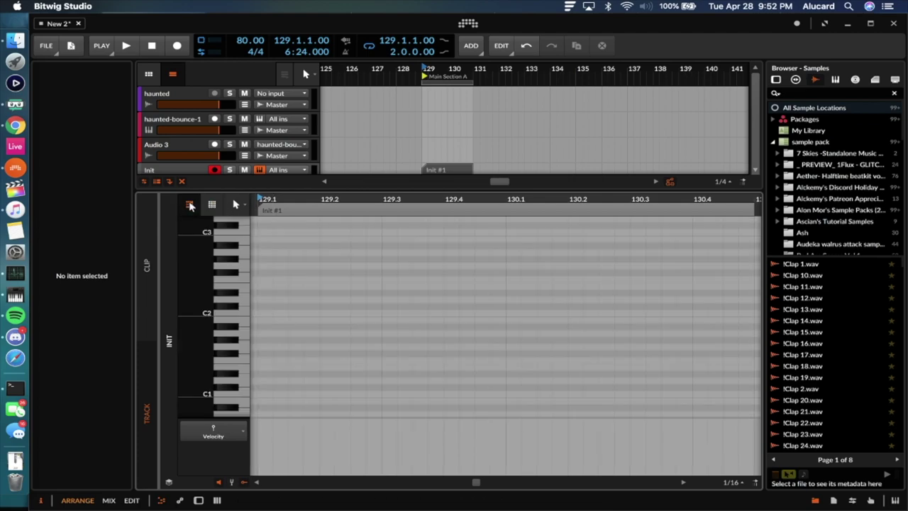
double_click(267, 282)
mouse_move(272, 280)
mouse_down()
mouse_move(320, 281)
mouse_move(277, 299)
mouse_move(296, 306)
mouse_move(296, 329)
mouse_up()
click(296, 318)
click(323, 326)
key(space)
key(space)
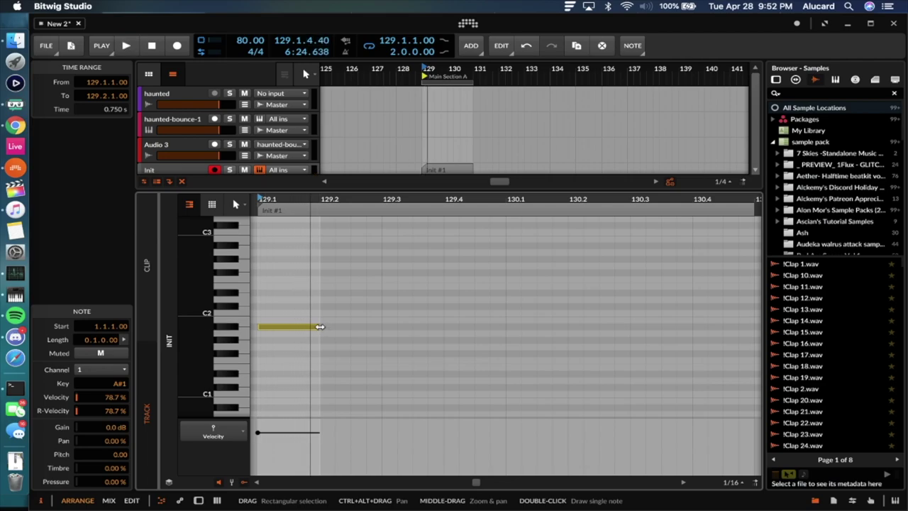
drag(314, 326, 298, 326)
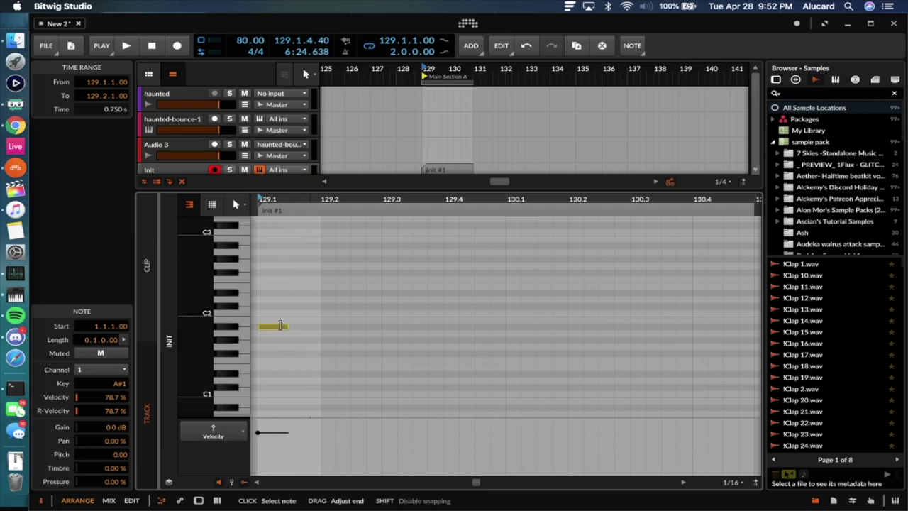
Add a G1 note at 1.1.3, shorten it to a sixteenth (0.0.1.00) and play back the phrase.
double_click(292, 347)
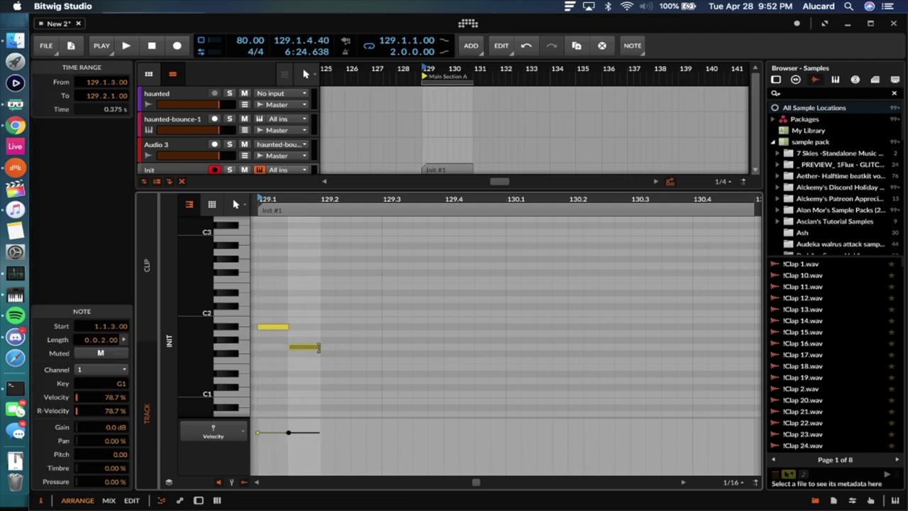
drag(318, 347, 303, 347)
scroll(317, 347, up, 2)
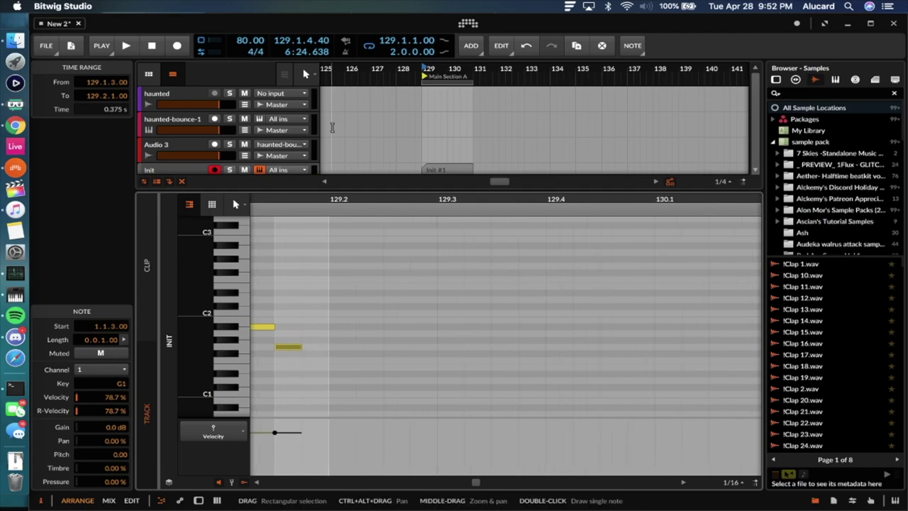
key(space)
key(space)
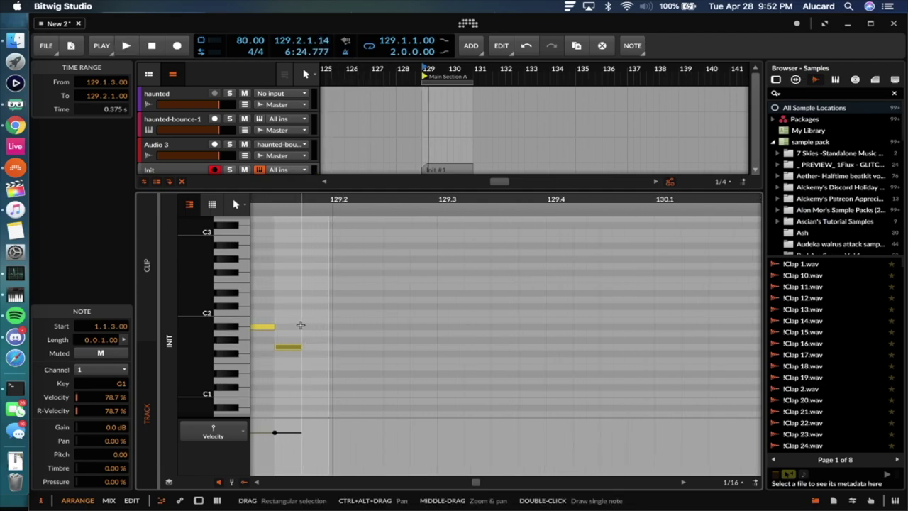
scroll(301, 330, left, 2)
key(space)
key(space)
Add an A1 note after the G1 and trim its start to 1.1.4.28, giving a length of 0.0.0.71.
double_click(344, 334)
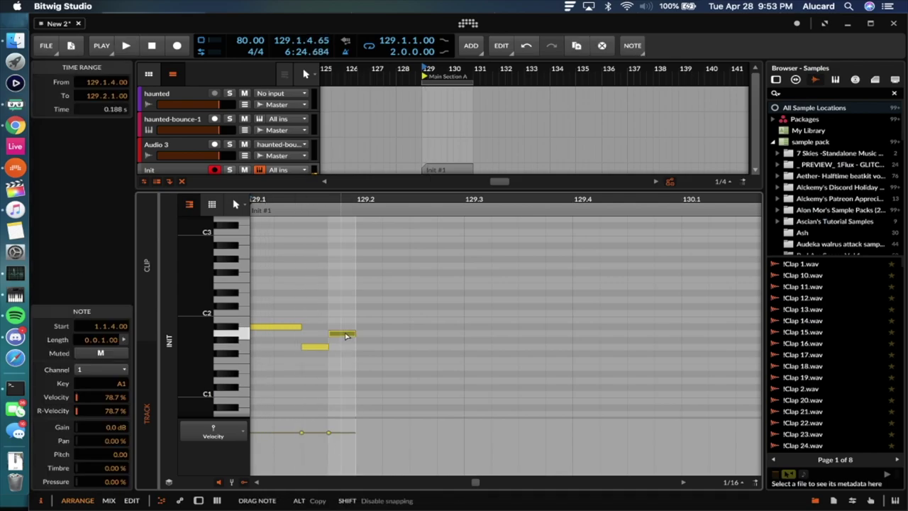
scroll(348, 337, up, 3)
drag(326, 334, 353, 335)
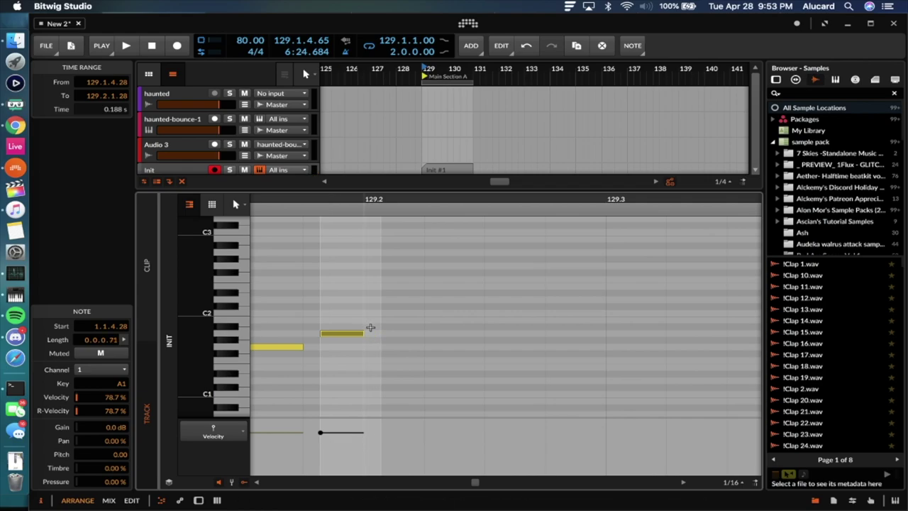
Add a B1 note at 1.2.1.00 with a length of 0.0.2.00 and play back the phrase.
double_click(367, 327)
drag(405, 327, 476, 325)
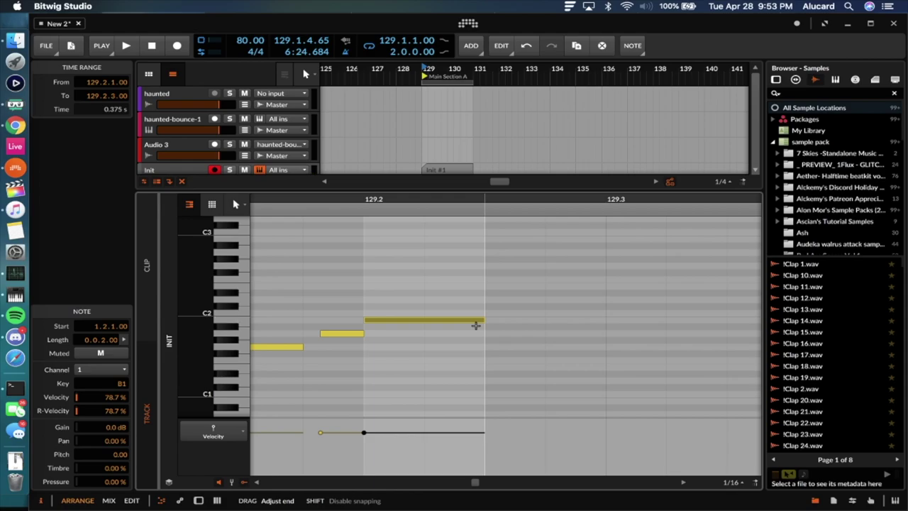
key(space)
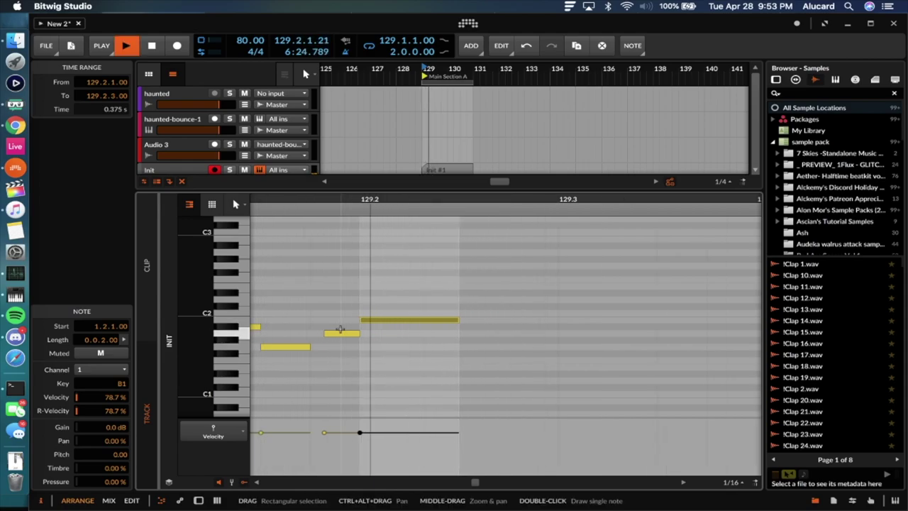
key(space)
scroll(371, 311, down, 3)
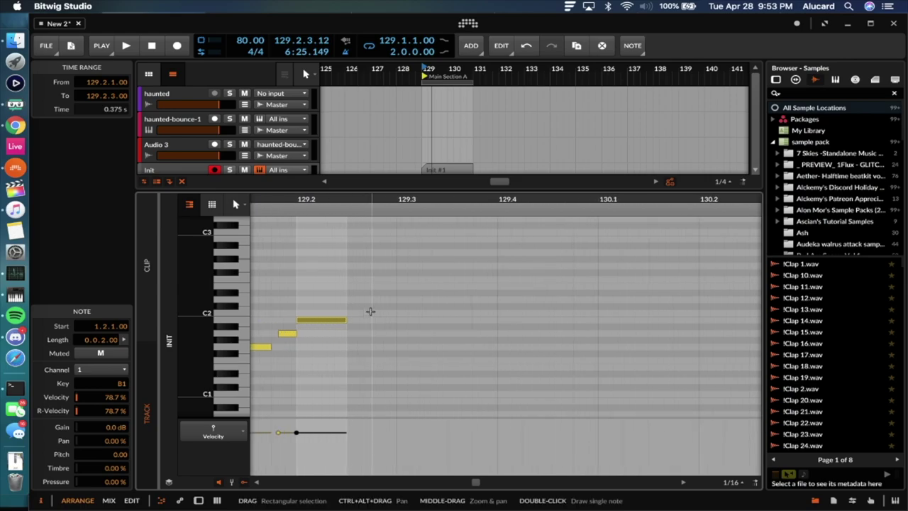
Add a C2 note at 1.2.3.00 with a length of 0.0.2.00 and audition it in playback.
double_click(362, 313)
key(space)
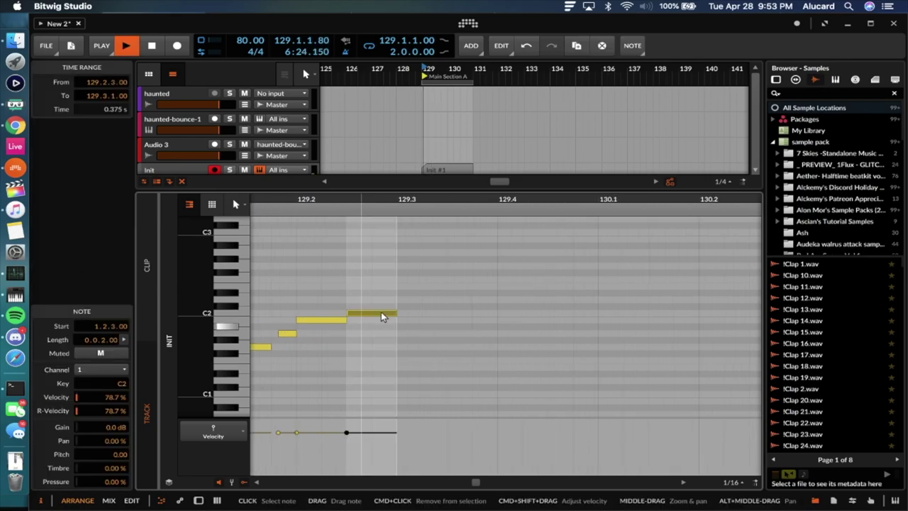
key(space)
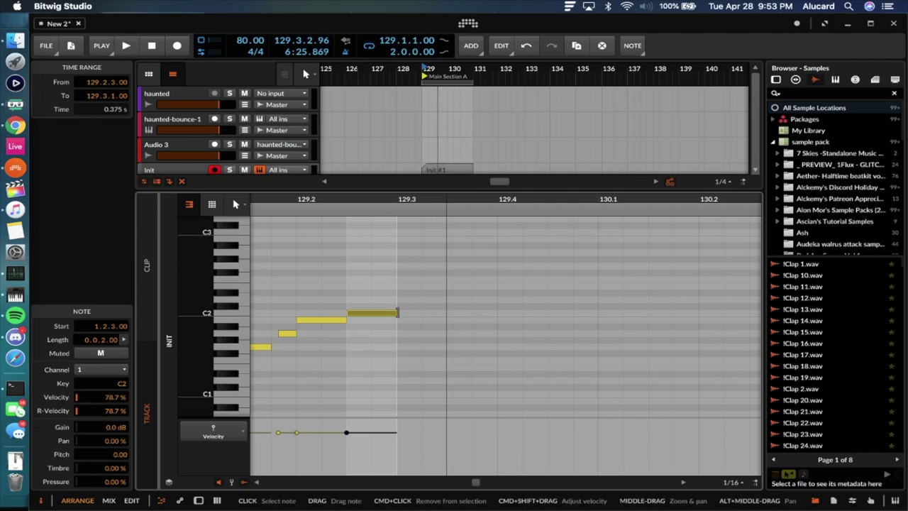
Add a D#2 note at 1.3.1.00, shorten it to 0.0.1.00 and play back the phrase.
double_click(405, 300)
drag(440, 300, 411, 293)
key(space)
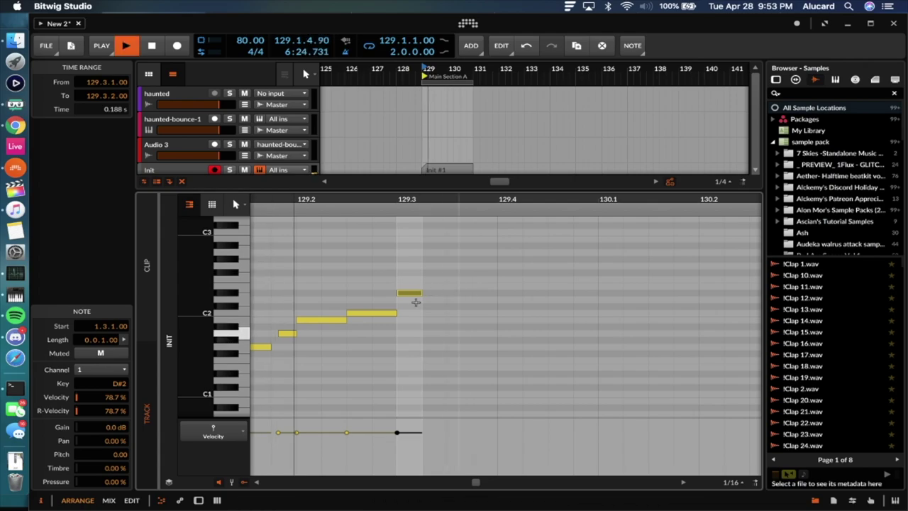
key(space)
Add a sixteenth note at 1.3.4.00, audition the phrase and transpose the new note up to A#2.
double_click(469, 291)
key(space)
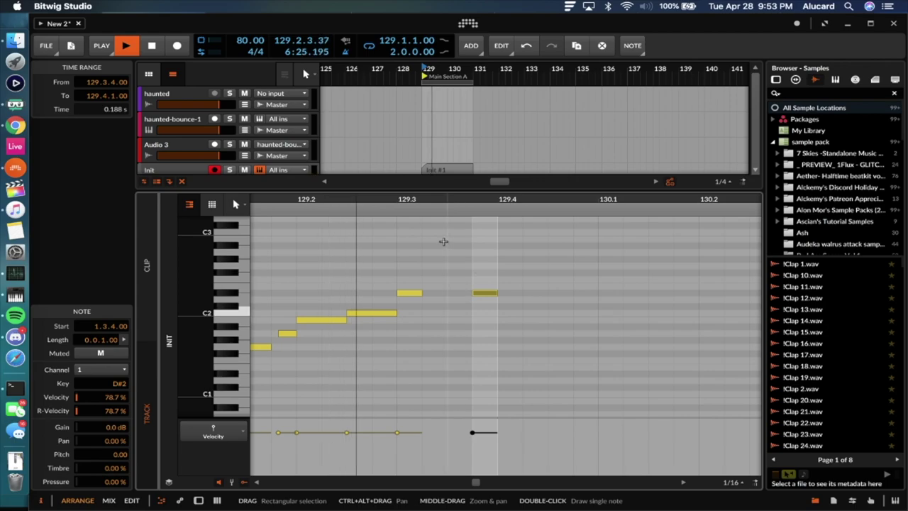
key(space)
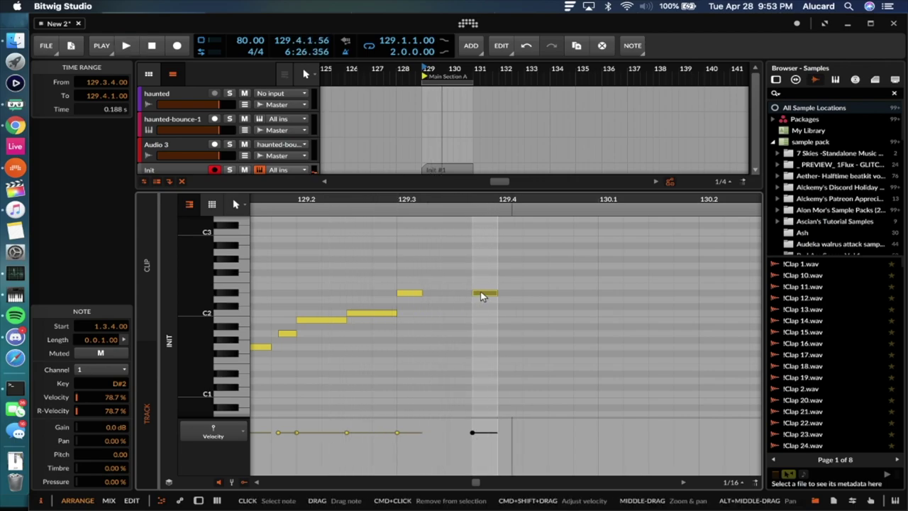
key(Up)
key(Up)
key(Up)
key(Up)
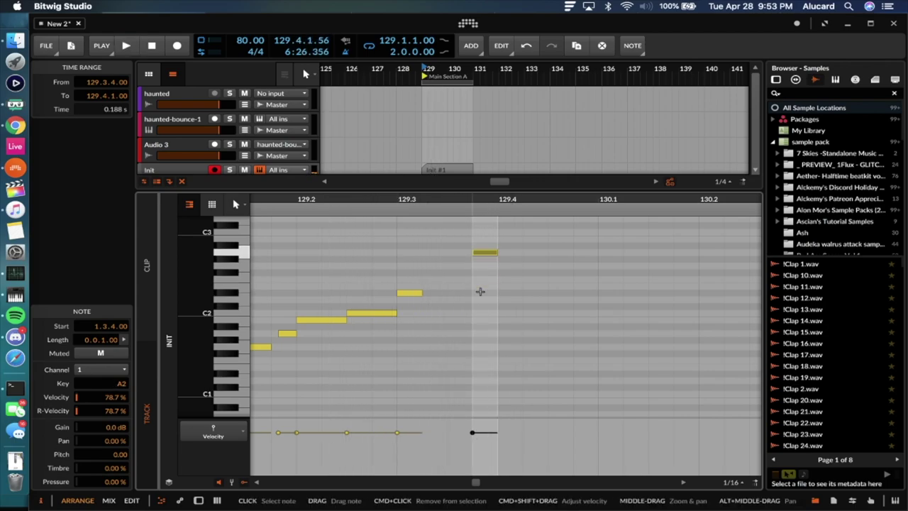
Transpose the D#2 note at 1.3.1 up to A#2 and play back the whole phrase.
click(412, 293)
key(Up)
key(Up)
key(Up)
key(Up)
key(Up)
key(Up)
key(Up)
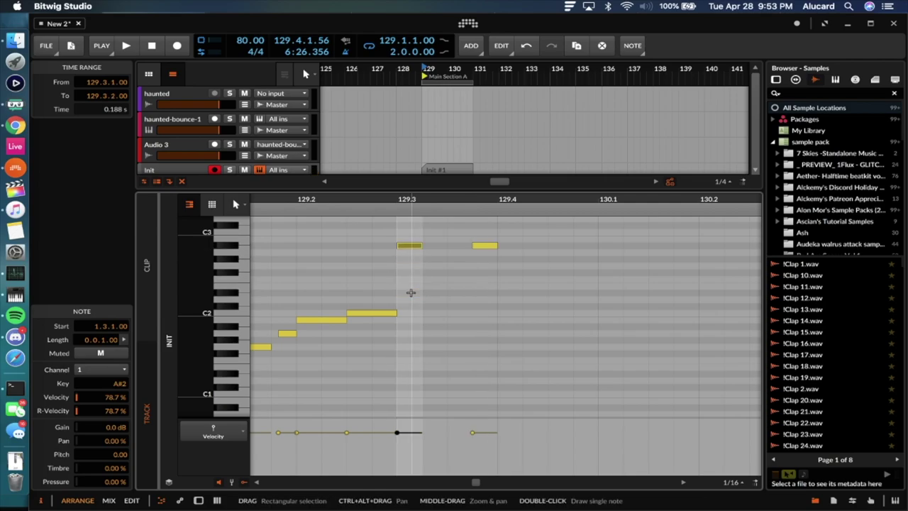
scroll(396, 306, left, 2)
scroll(395, 305, down, 1)
scroll(394, 305, left, 2)
scroll(394, 307, right, 2)
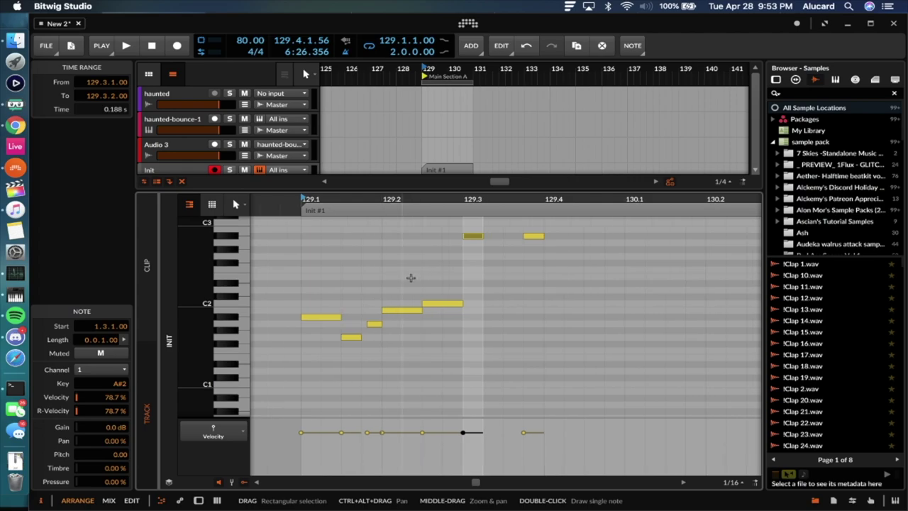
key(space)
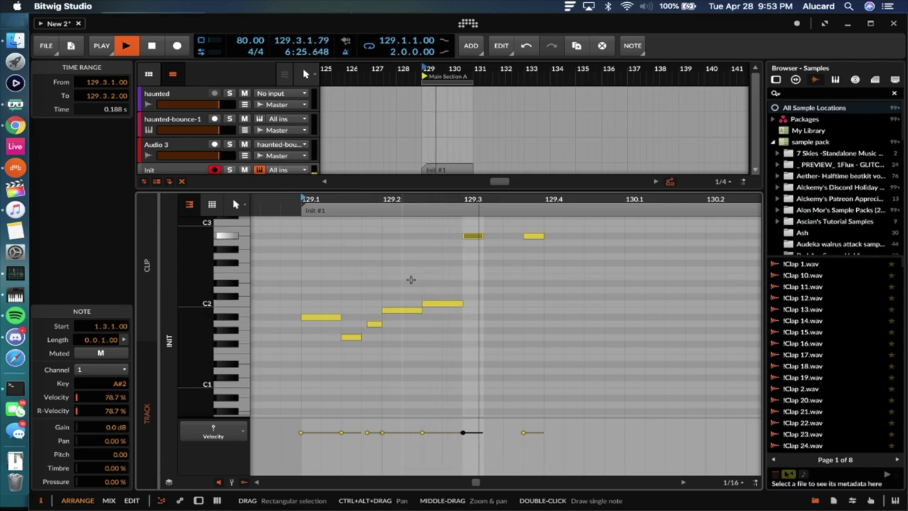
key(space)
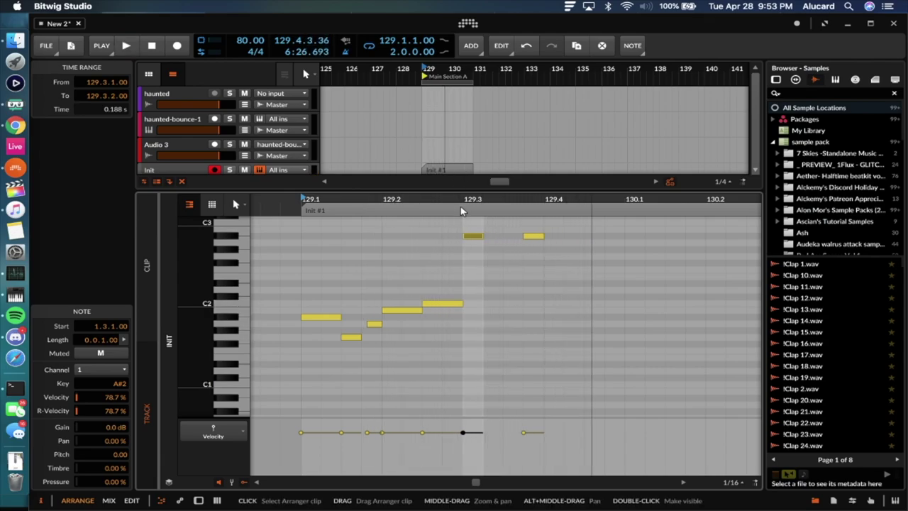
Shorten the Init clip to 1 bar in the arranger and duplicate it to bar 130.
scroll(453, 128, down, 2)
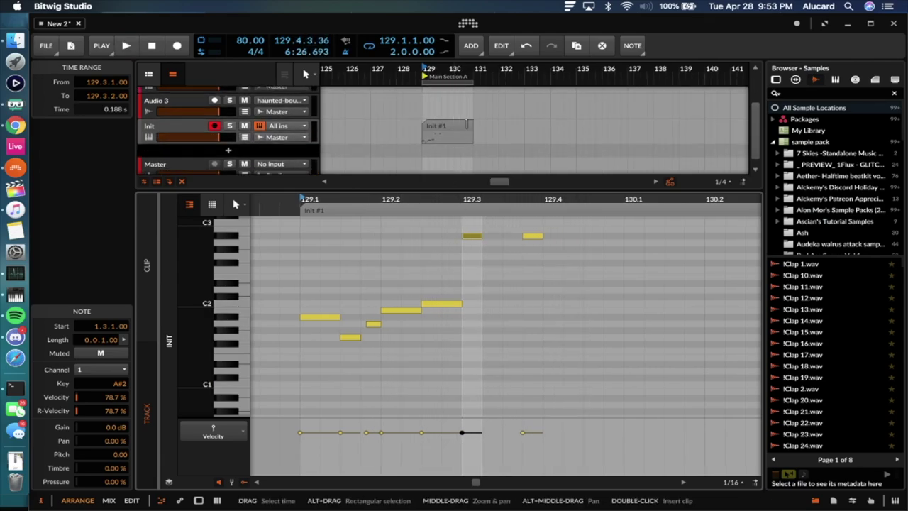
drag(470, 125, 445, 125)
key(super+d)
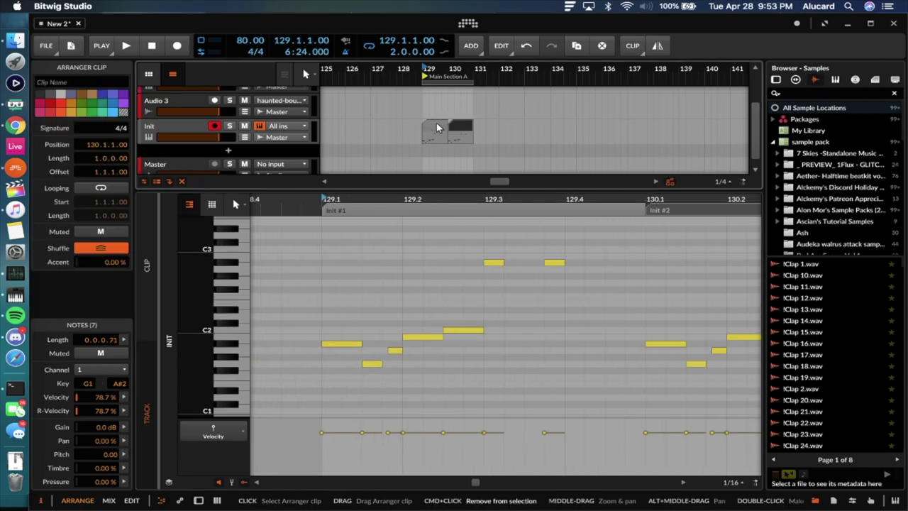
In the duplicated clip at bar 130, replace the two A#2 notes with a one-beat A2 at 1.3.1.00 and play it back.
click(462, 129)
mouse_move(492, 261)
mouse_down()
mouse_move(556, 263)
mouse_move(501, 274)
mouse_up()
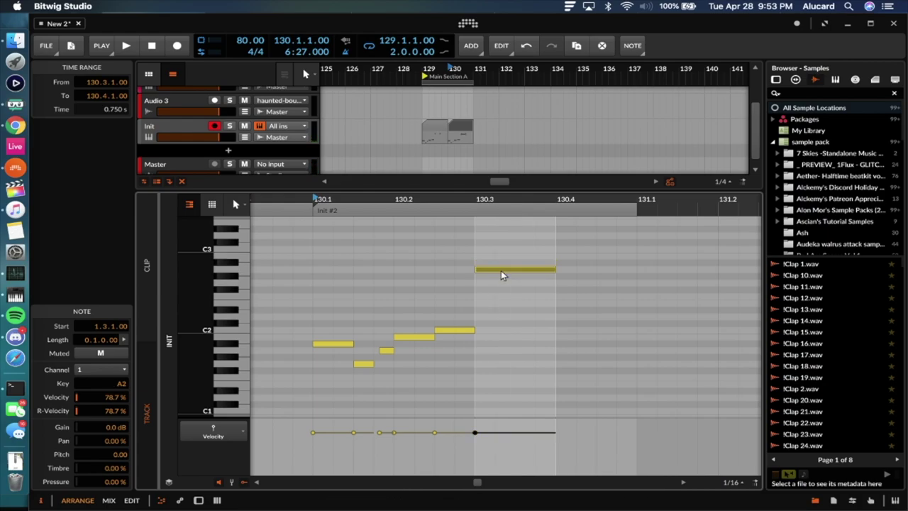
key(space)
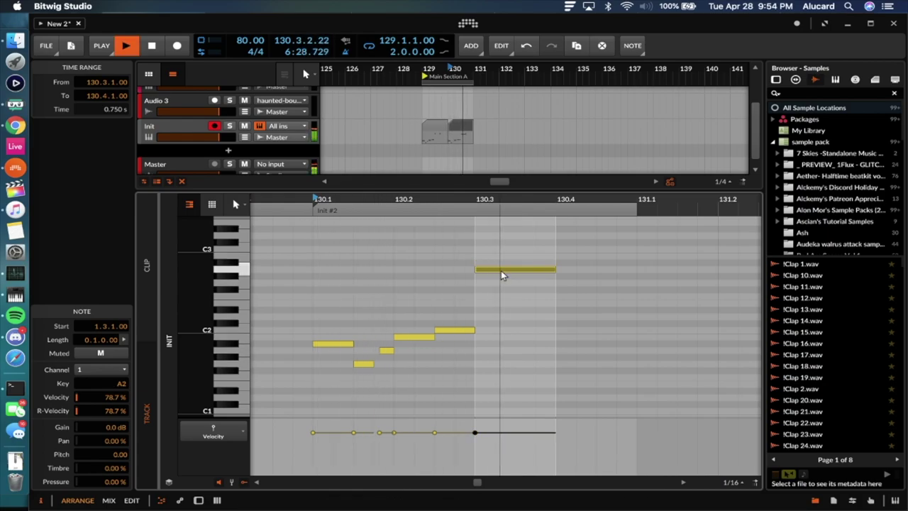
key(space)
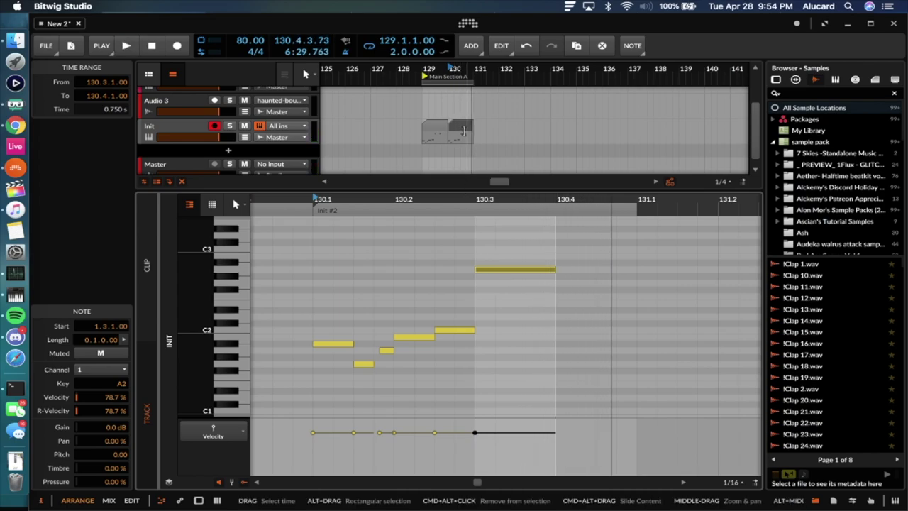
Move the long A2 note to beat 130.4 and draw a sixteenth-note F2 at 1.3.1.00.
scroll(460, 135, up, 5)
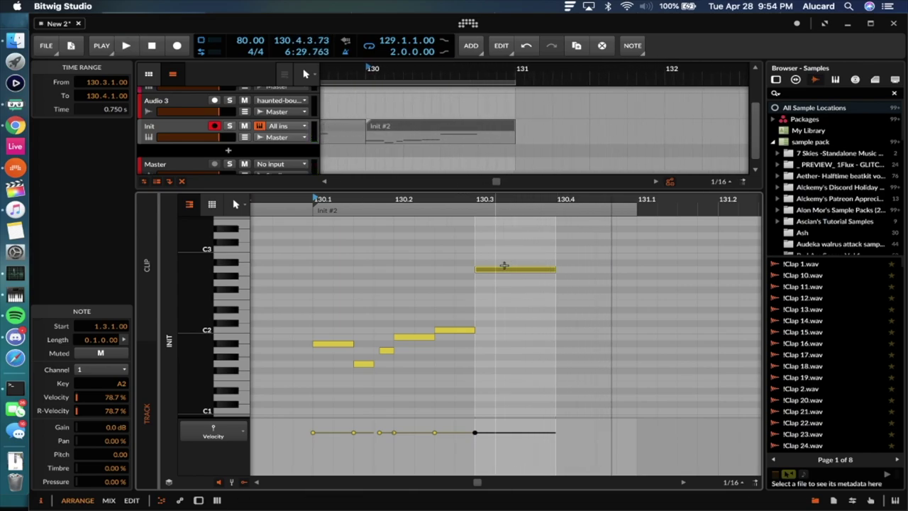
drag(505, 274, 487, 297)
double_click(486, 295)
scroll(483, 294, up, 5)
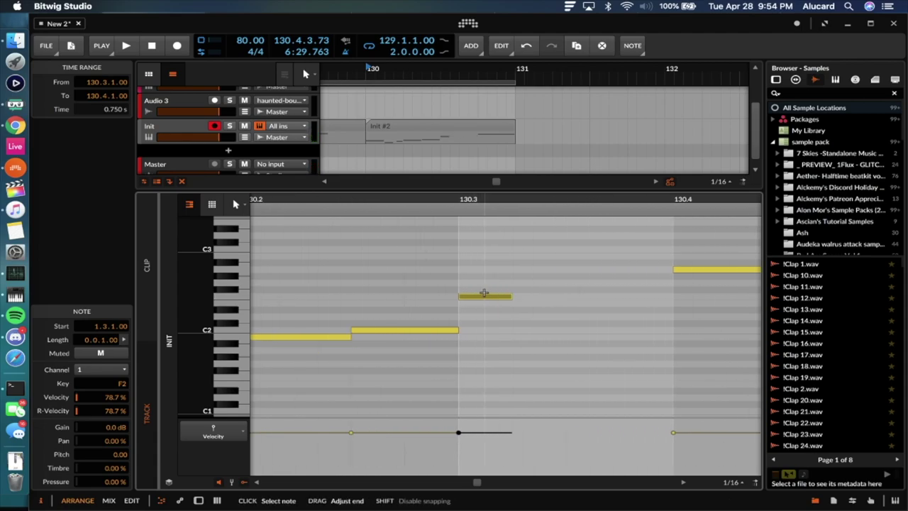
Halve the F2 note to 0.0.0.50, duplicate it and place the copy one sixteenth after the original's start.
key(alt+s)
key(super+d)
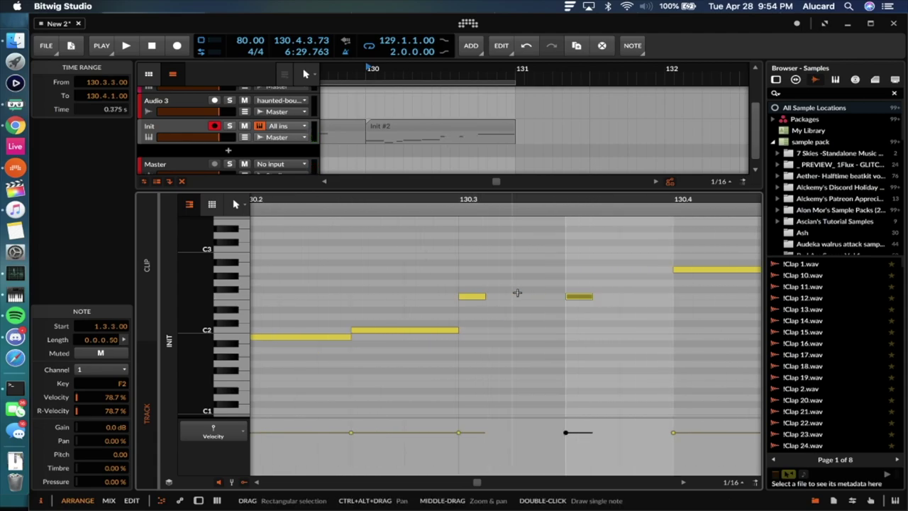
drag(577, 298, 526, 299)
Add a G2 note at 1.3.2.72 and a C#3 at 1.3.3.00, each 0.0.0.25 long, and start playback.
drag(579, 304, 564, 282)
double_click(584, 243)
drag(590, 242, 580, 244)
key(space)
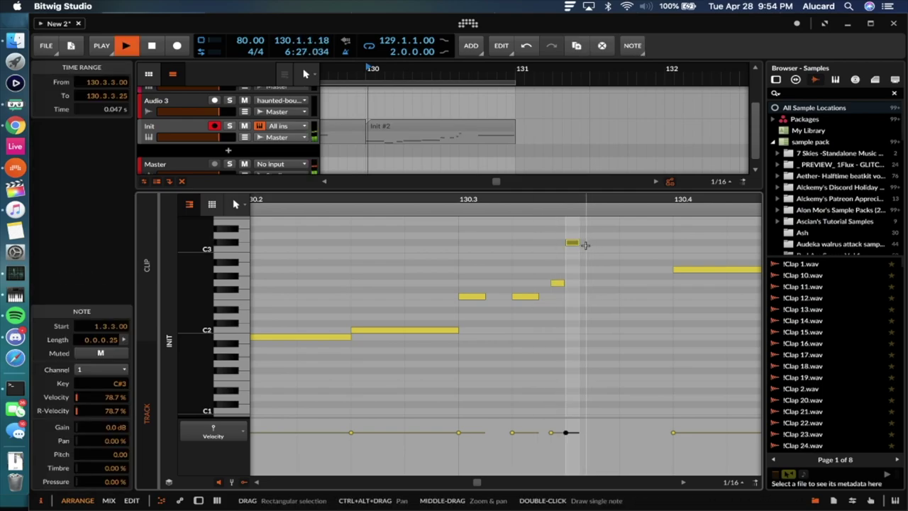
Move the C#3 note to 1.3.4.00 while the clip plays, listen to the result and stop playback.
click(558, 282)
scroll(558, 282, down, 1)
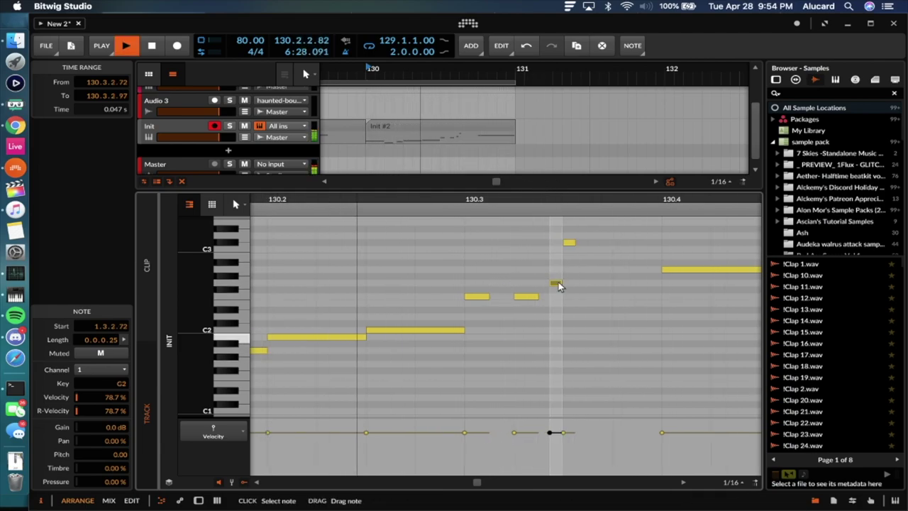
drag(573, 241, 618, 244)
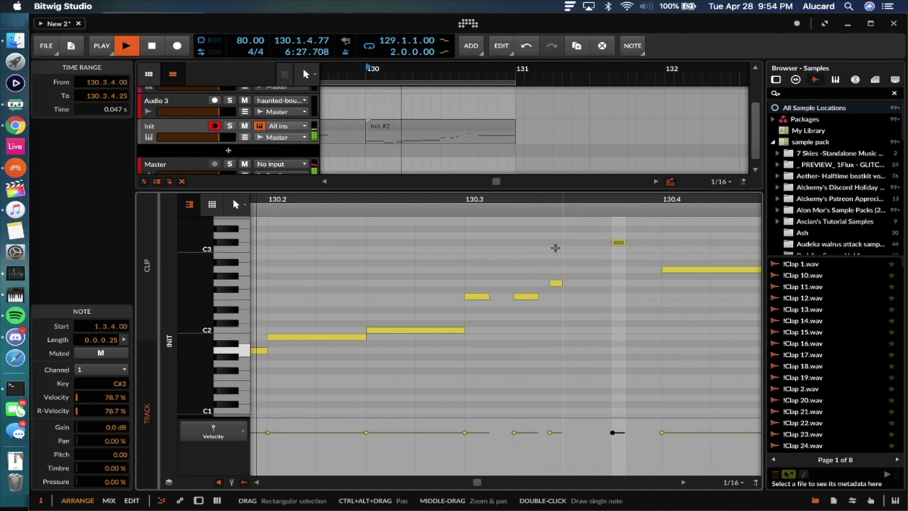
scroll(555, 248, down, 1)
key(space)
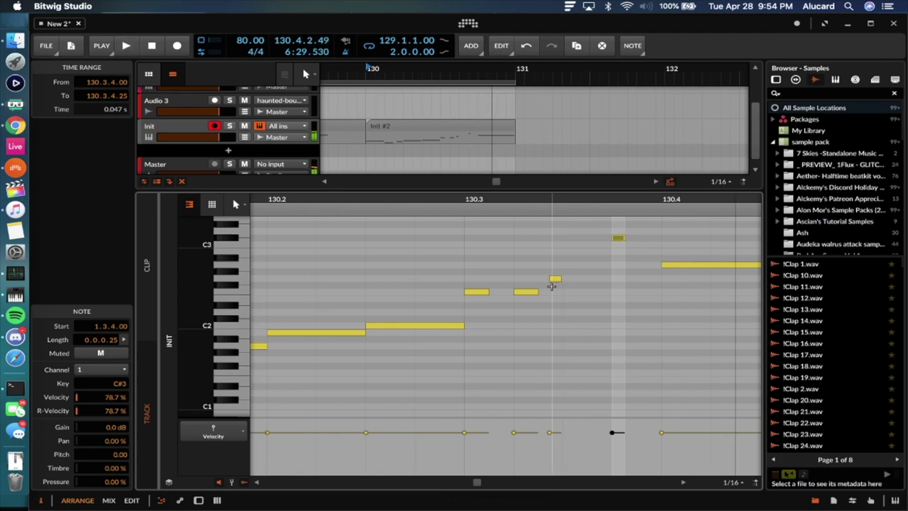
Move the G2 note to 1.3.3 and the second F2 note to 1.3.2.25.
mouse_move(557, 280)
mouse_down()
mouse_move(571, 280)
mouse_move(551, 293)
mouse_up()
click(532, 293)
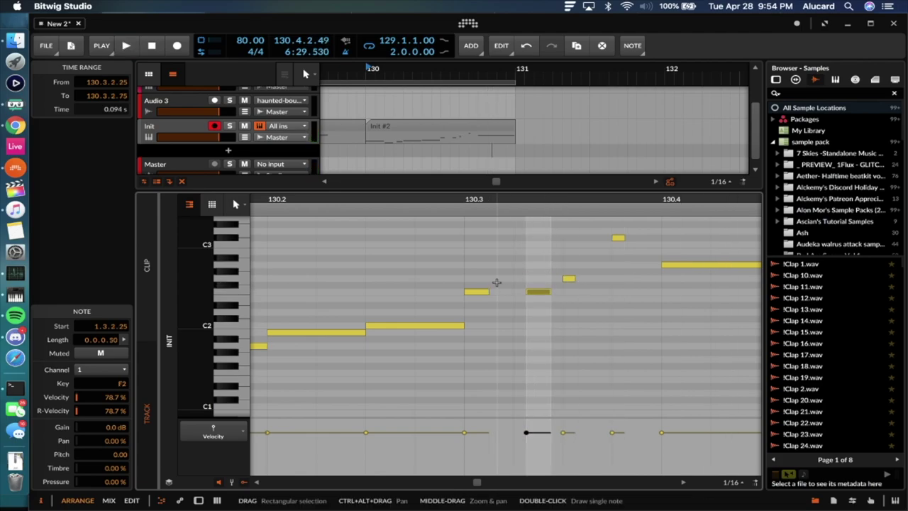
scroll(496, 283, down, 5)
scroll(494, 279, up, 1)
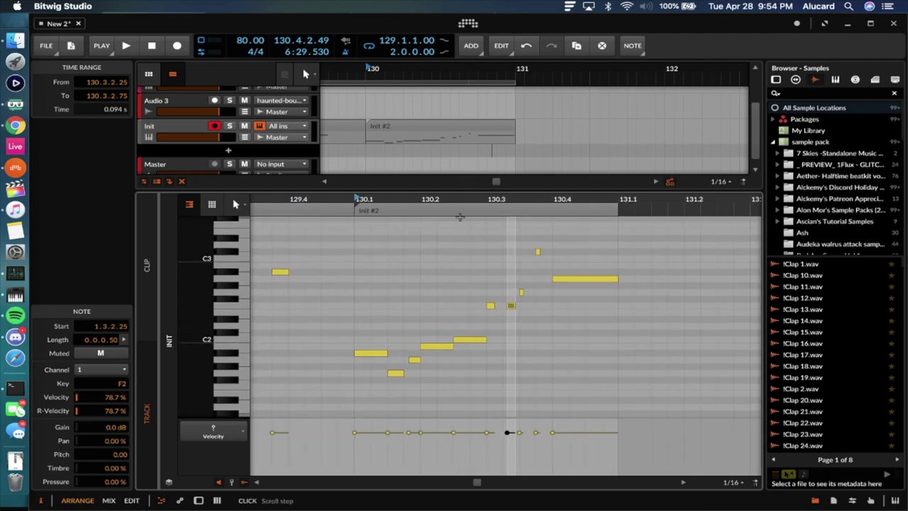
Nudge the G2 note slightly to the right, move the second F2 note to 1.3.2.40 and audition the clip.
key(space)
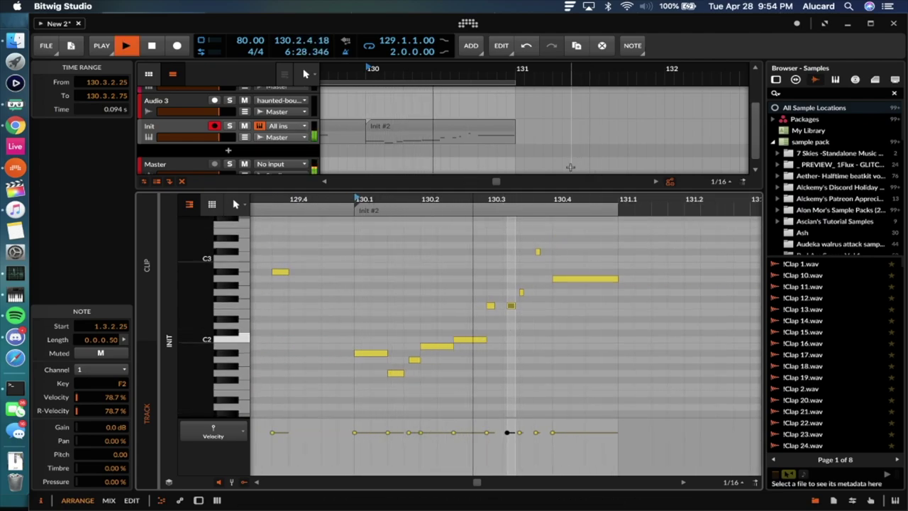
key(space)
scroll(521, 304, up, 8)
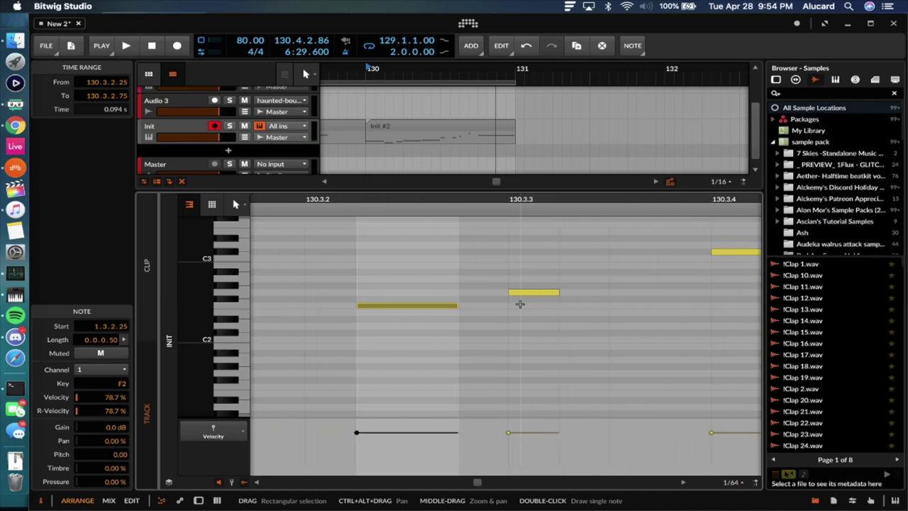
drag(521, 294, 547, 294)
click(400, 306)
drag(400, 305, 426, 303)
scroll(428, 302, down, 8)
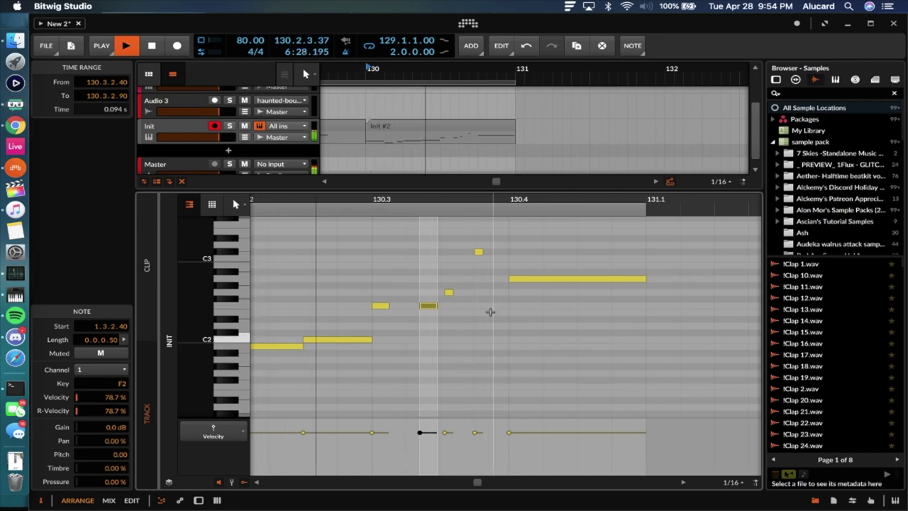
key(space)
Try the G2 note at 1.3.3.34 and listen to the clip.
click(449, 291)
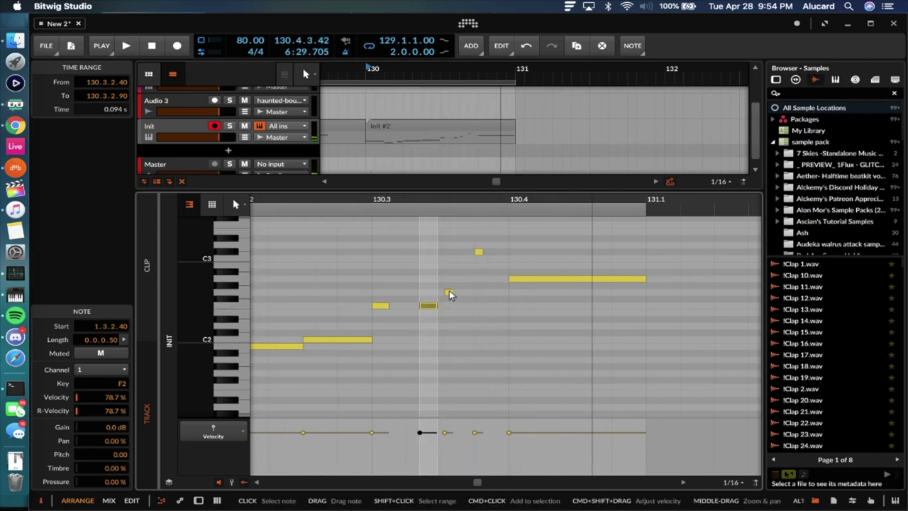
scroll(450, 290, up, 8)
drag(475, 295, 493, 295)
key(space)
scroll(491, 294, down, 3)
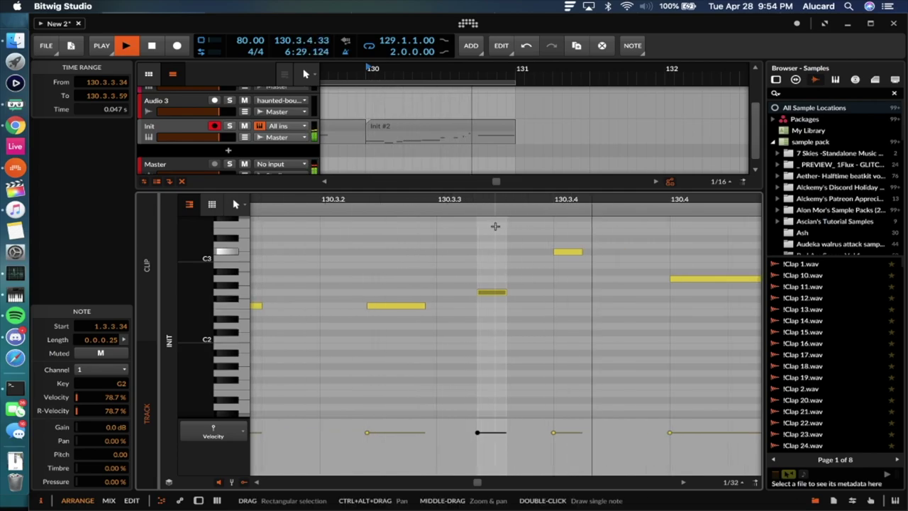
key(space)
Delete the G2 note, move the C#3 note to 1.3.4.12 and listen to the whole two-bar loop.
double_click(493, 293)
drag(570, 251, 578, 253)
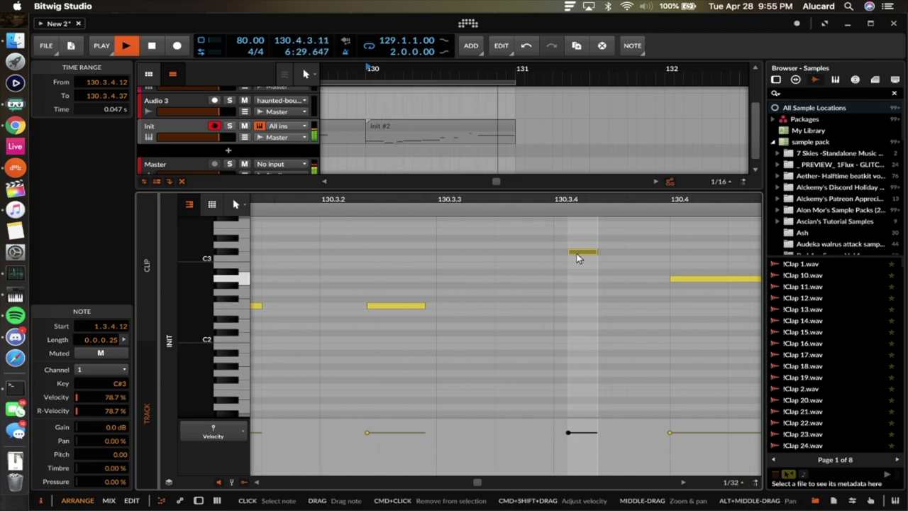
scroll(577, 258, down, 5)
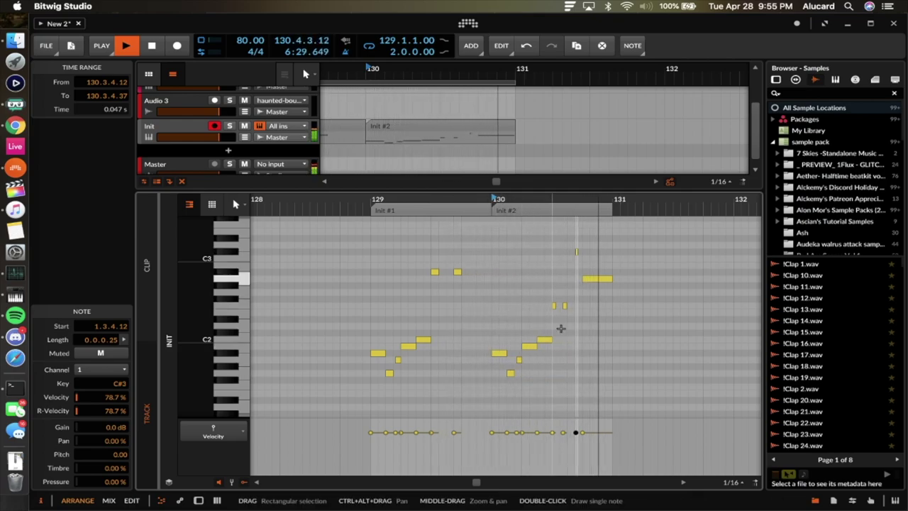
key(space)
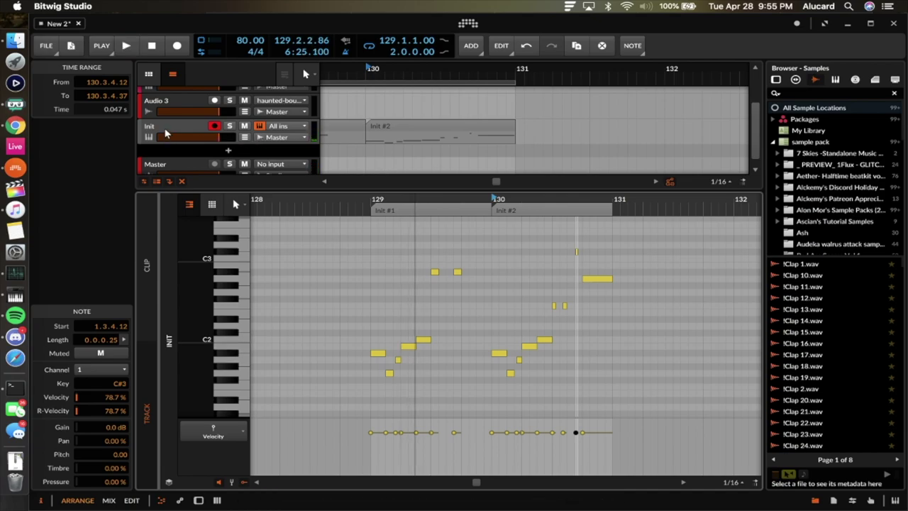
Show the Init track's device chain and consolidate the Init #1 and Init #2 clips into one two-bar clip.
double_click(166, 134)
scroll(385, 182, left, 2)
scroll(390, 179, down, 3)
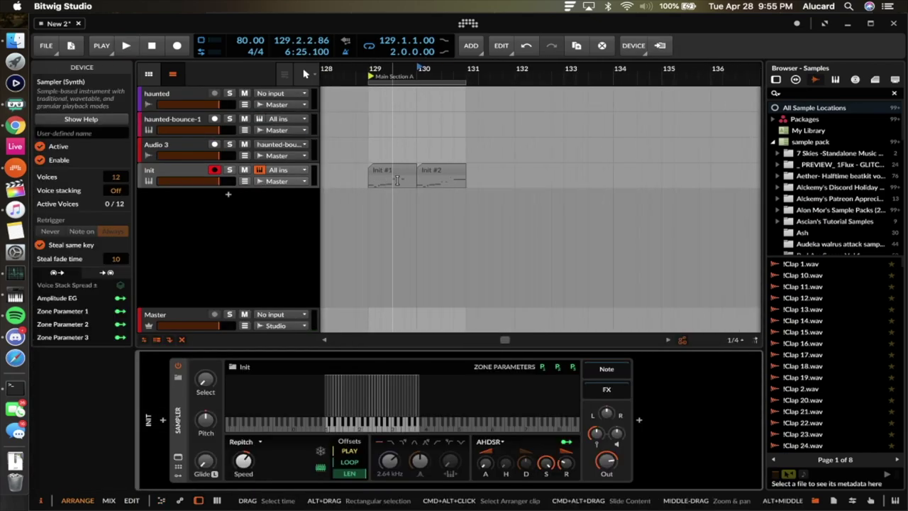
click(393, 174)
shift+click(436, 171)
key(super+j)
click(183, 178)
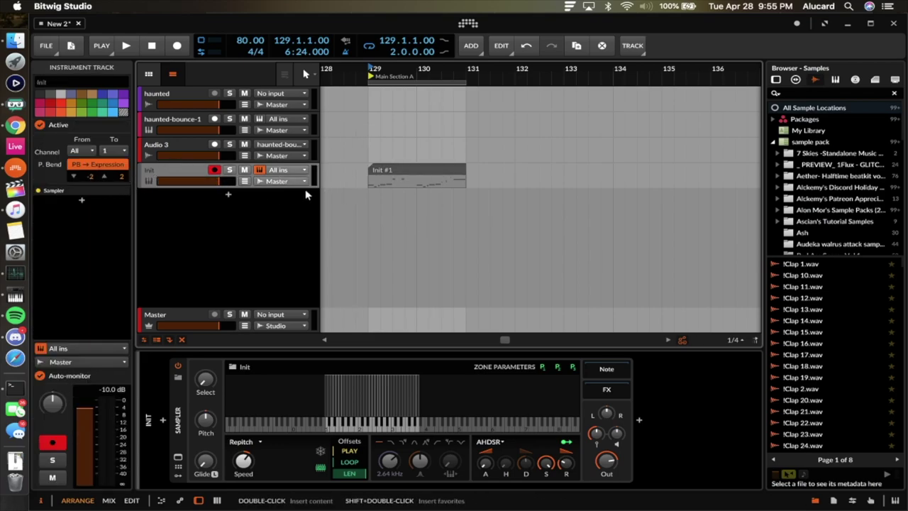
scroll(359, 177, up, 3)
click(403, 173)
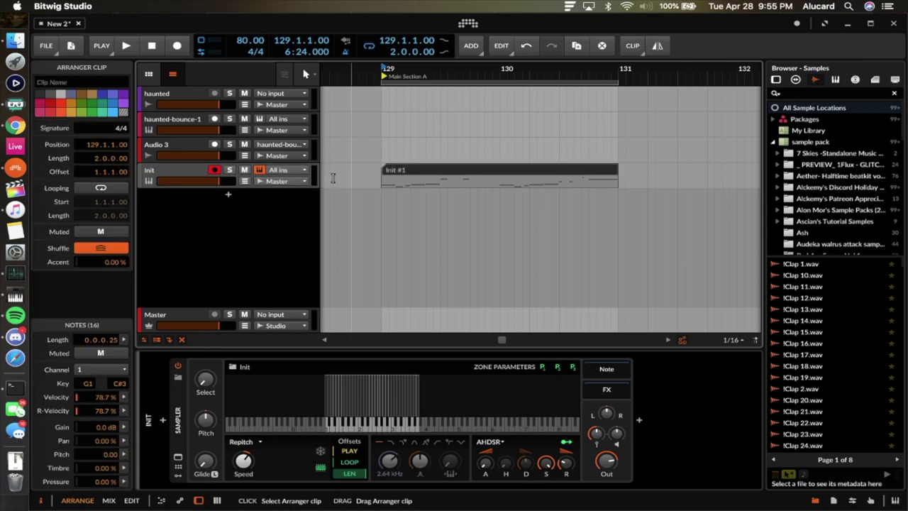
Add a new audio track directly below the Init track.
click(176, 167)
key(super+t)
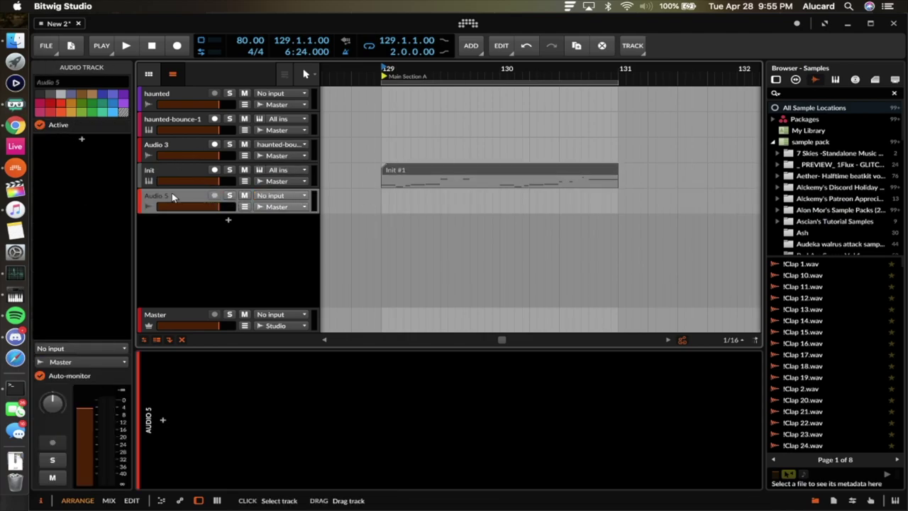
key(Delete)
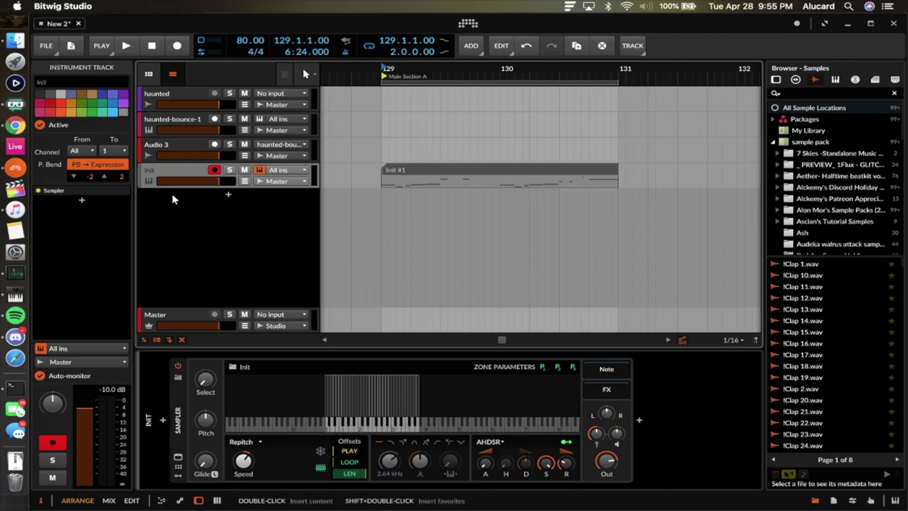
key(super+z)
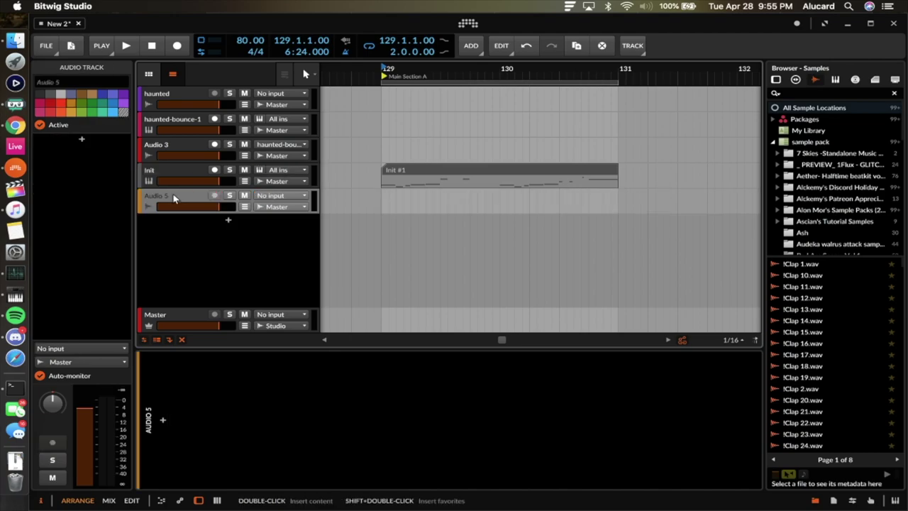
Search the sample browser for "drum loop" and preview the Drum Loop 1 samples, including Drum Loop 1 Full - 140.wav.
click(813, 94)
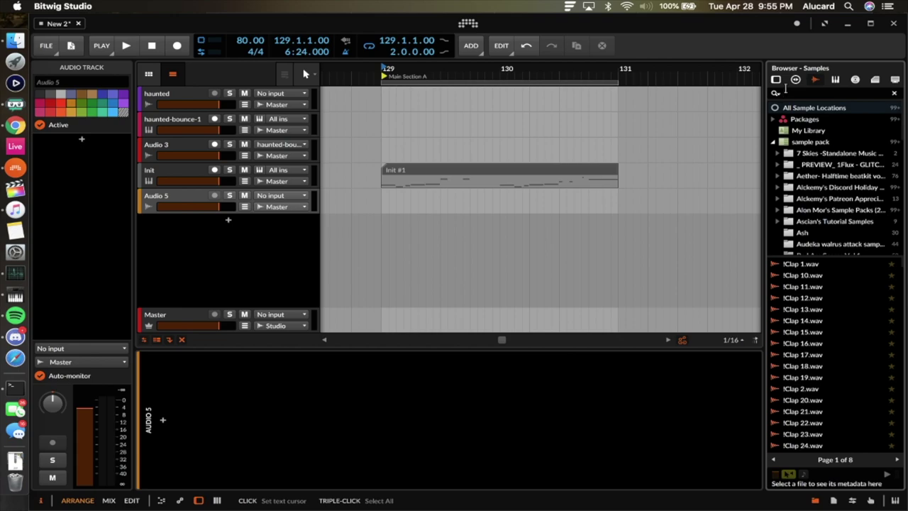
text(drum loop)
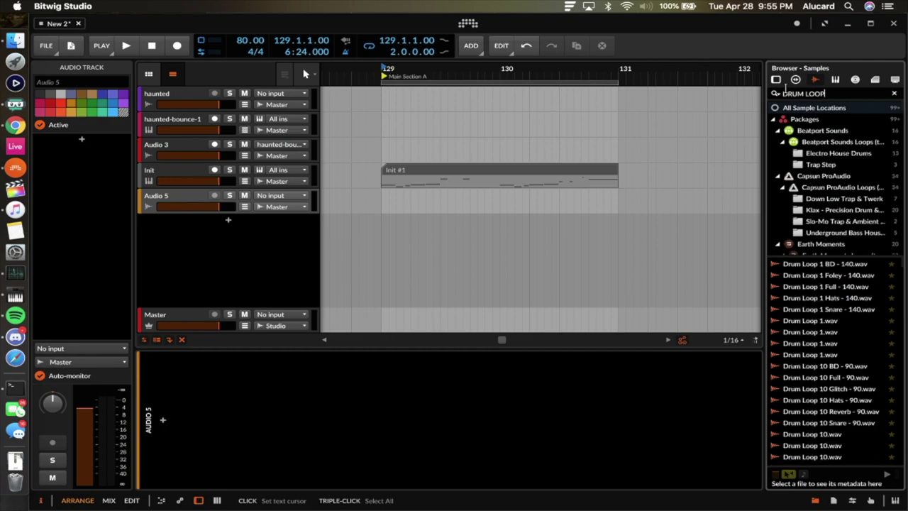
click(823, 298)
click(825, 312)
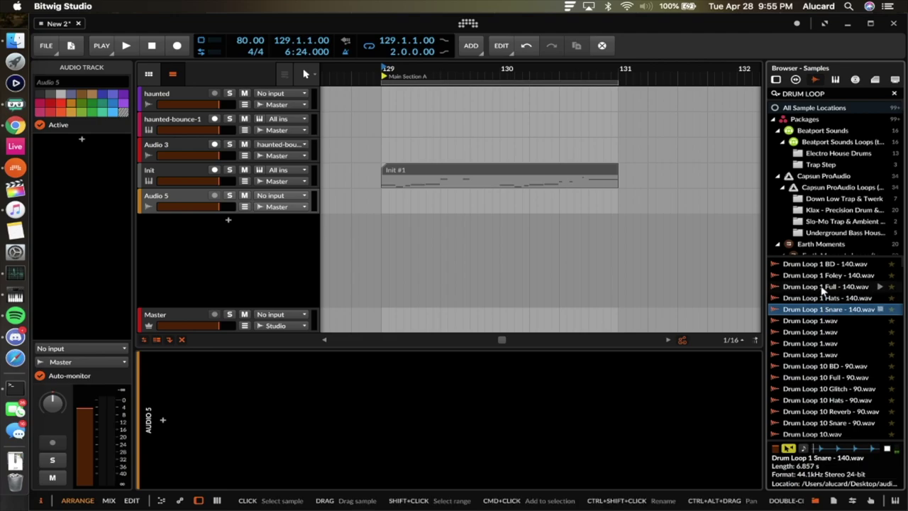
click(821, 288)
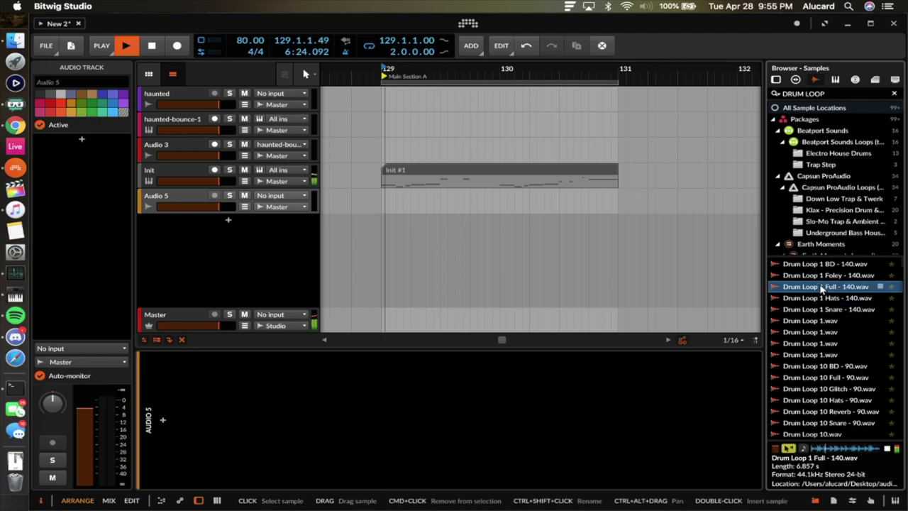
Place Drum Loop 1 Full - 140.wav on the new audio track at bar 131, shorten it to two bars and play it.
drag(821, 287, 649, 203)
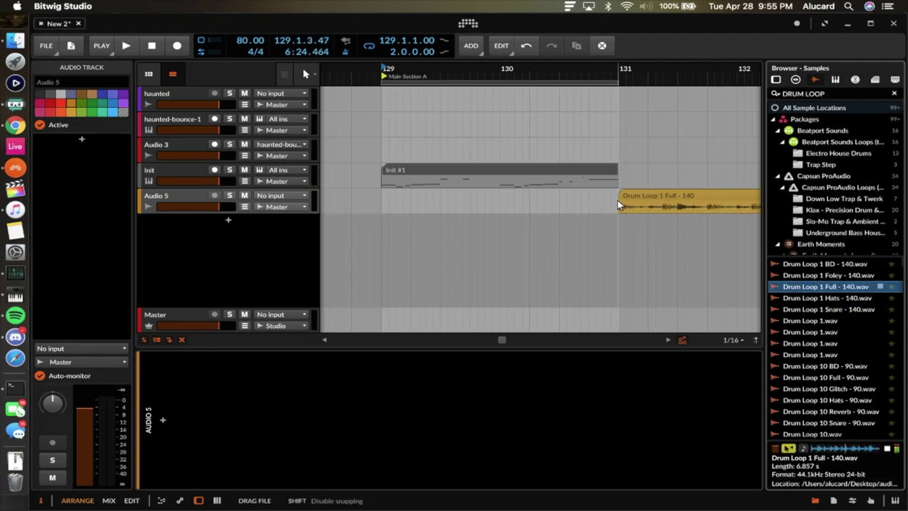
scroll(650, 203, down, 3)
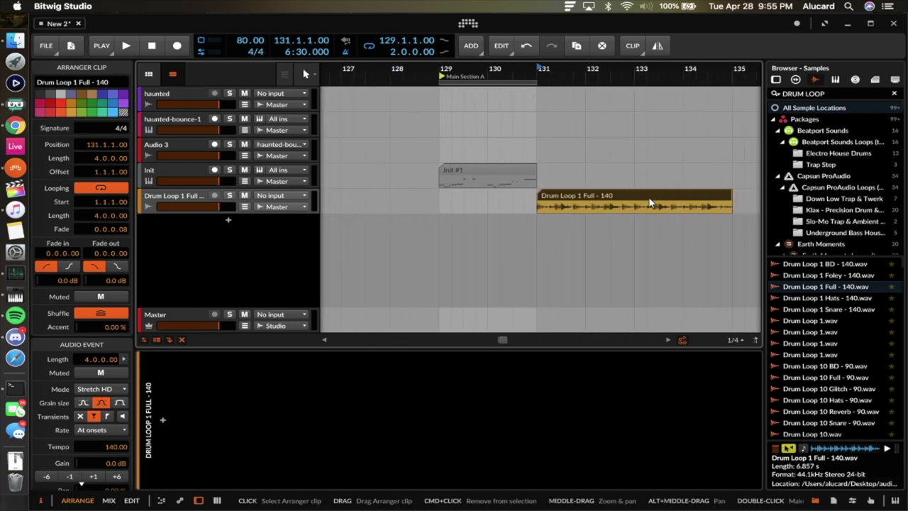
drag(724, 199, 633, 197)
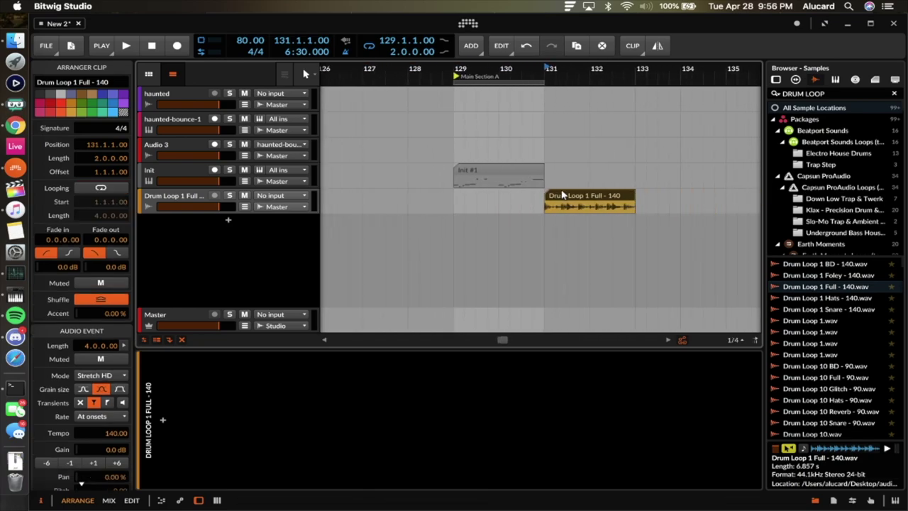
key(space)
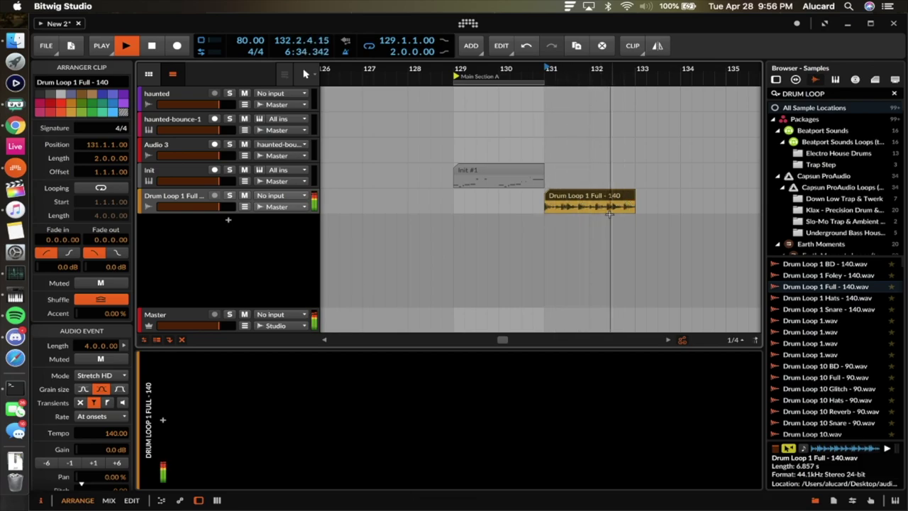
key(space)
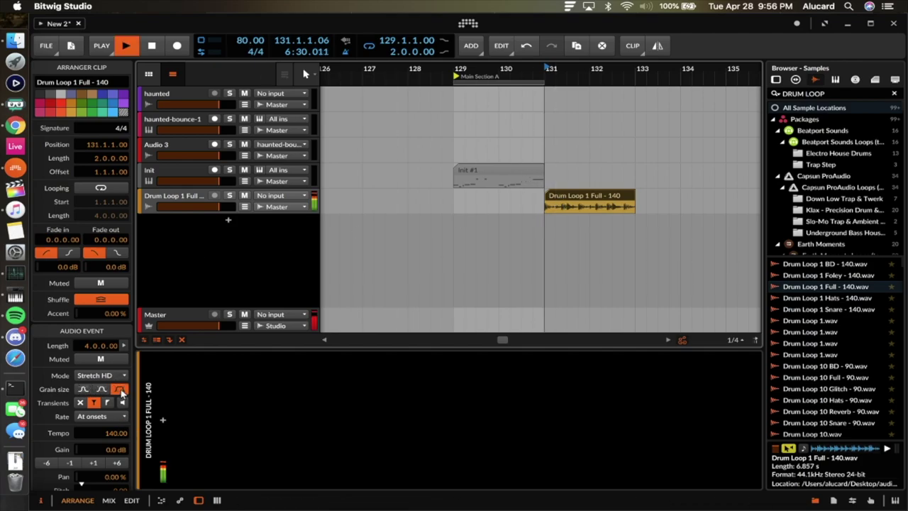
Try the Cyclic stretch mode with different grain sizes on the drum loop clip during playback.
click(83, 390)
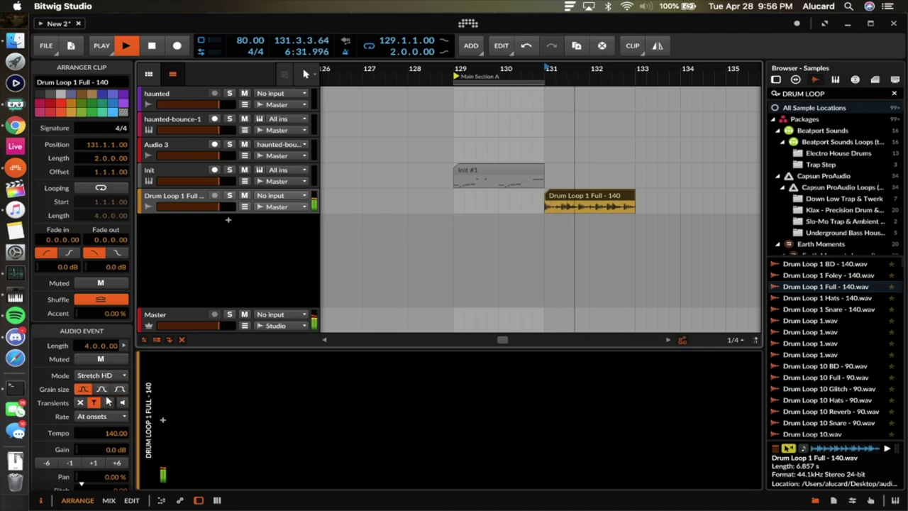
click(102, 376)
click(92, 254)
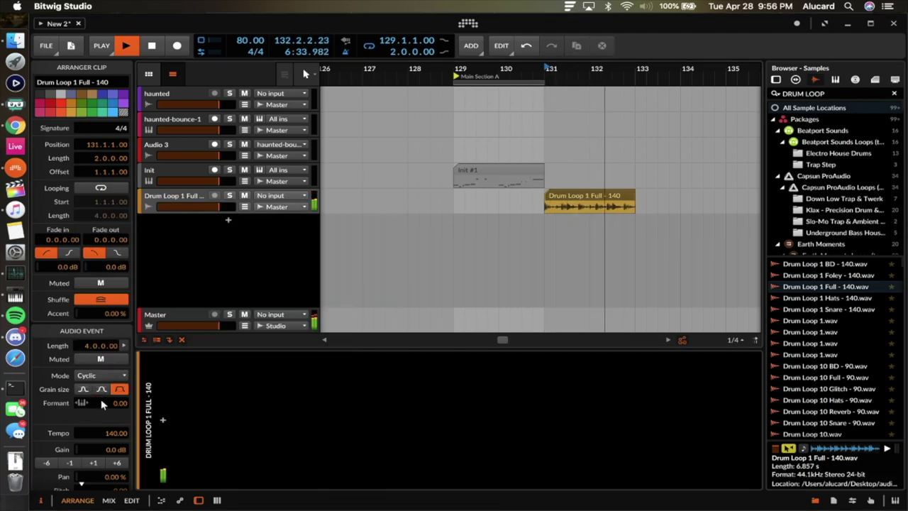
click(101, 389)
click(83, 389)
Set the drum loop clip's stretch mode to Slice, check the tail options and stop playback.
click(119, 376)
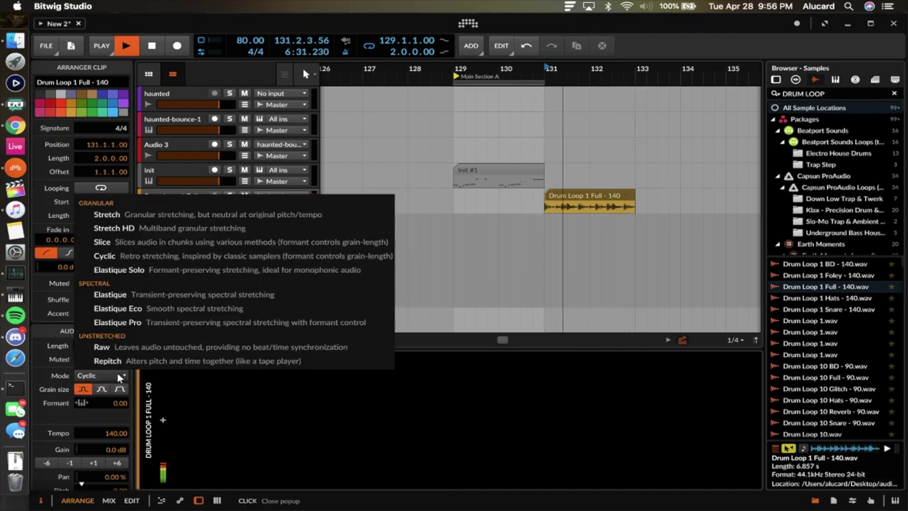
click(103, 242)
click(98, 403)
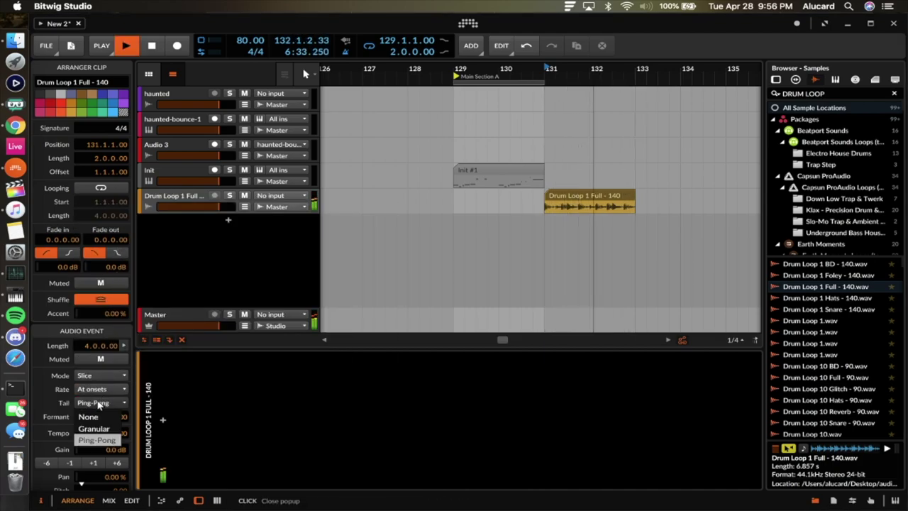
click(578, 194)
key(space)
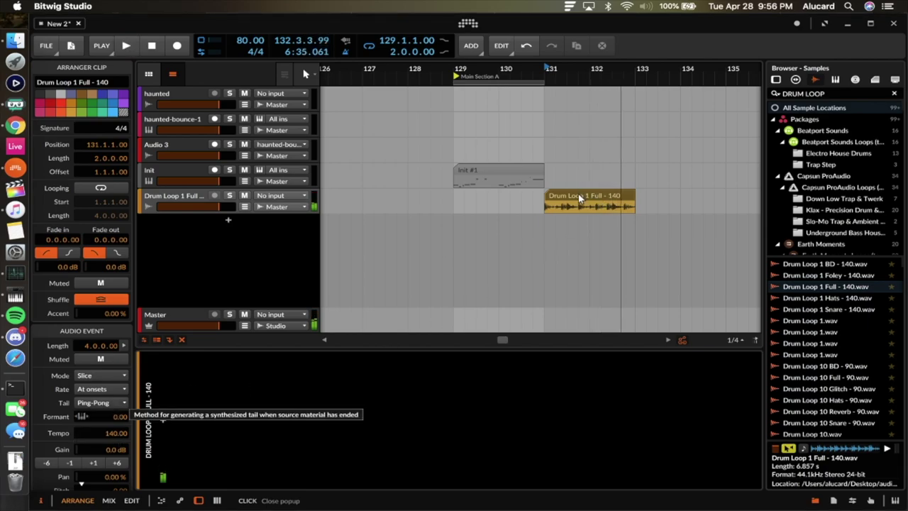
Try bouncing and slicing the drum loop clip to a multisample at 1/16 notes, and undo the slicing.
right_click(579, 196)
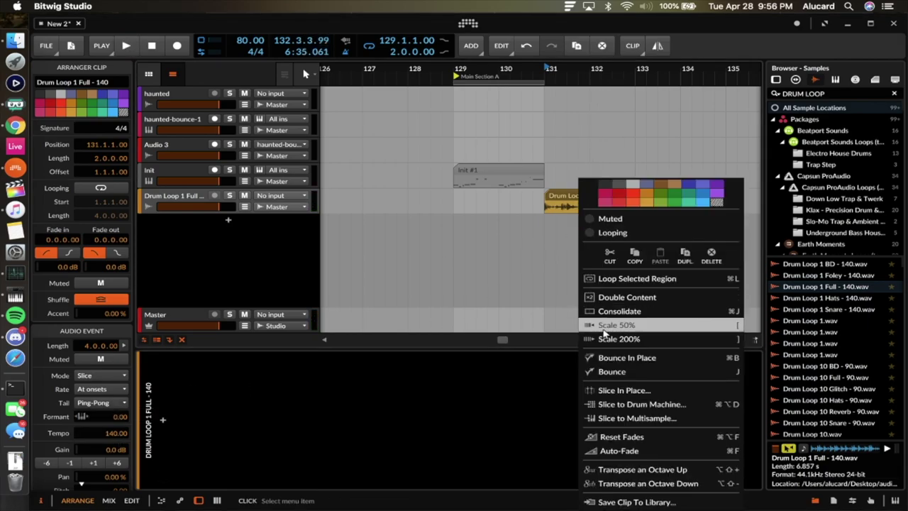
click(630, 418)
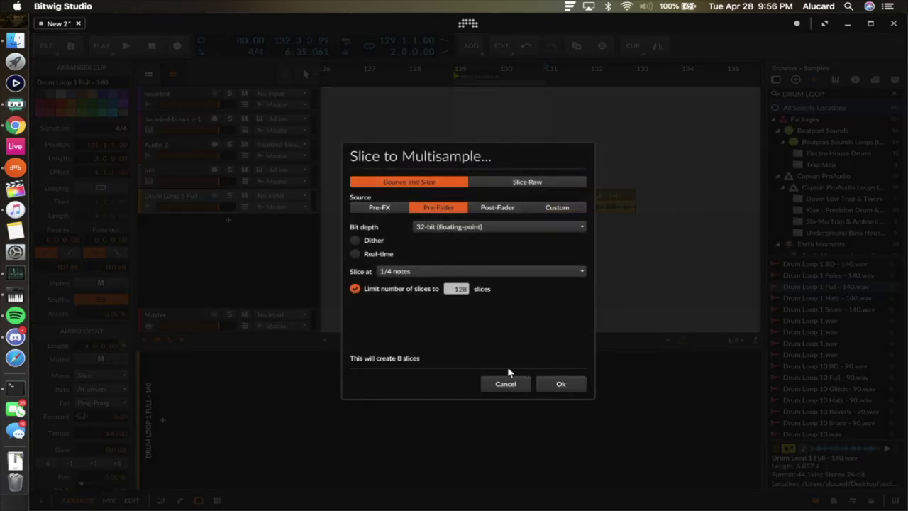
click(426, 271)
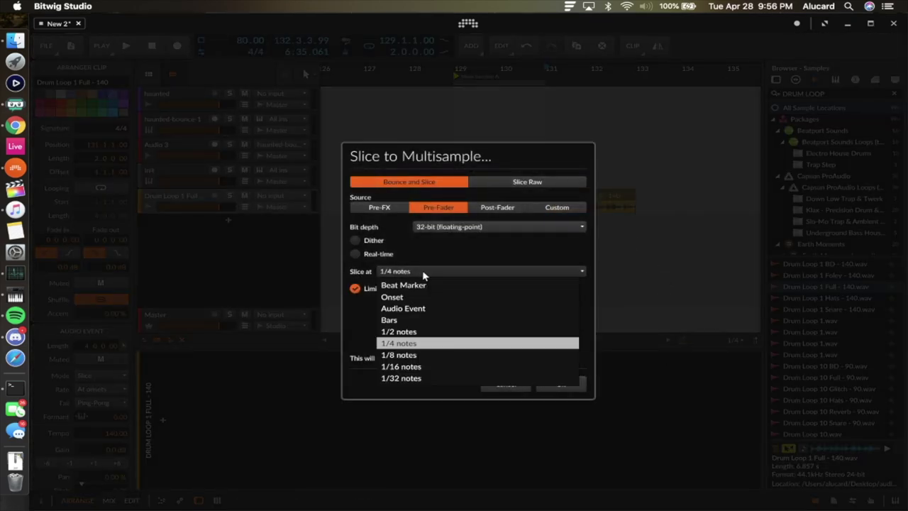
click(405, 364)
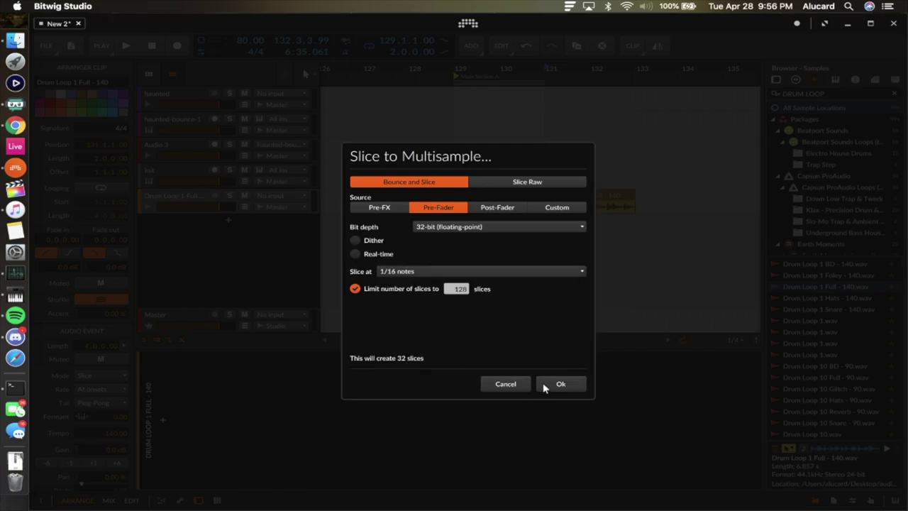
click(560, 383)
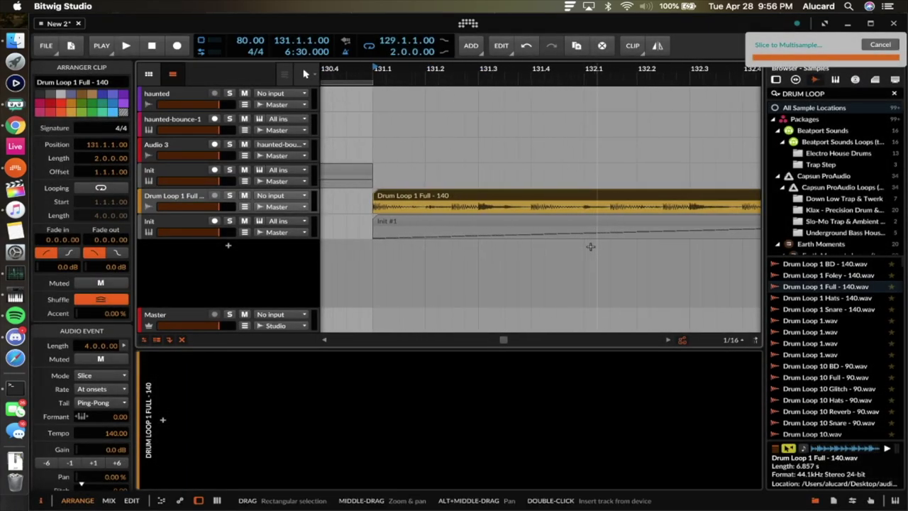
key(ctrl+z)
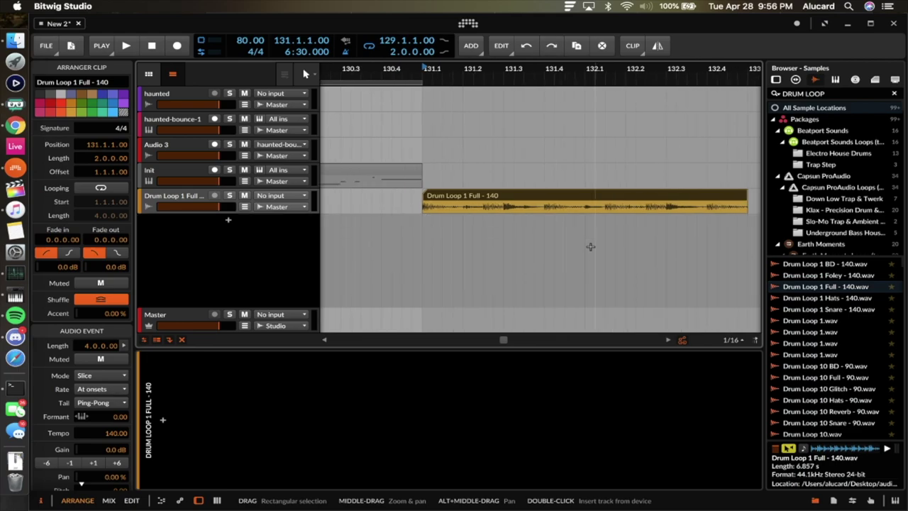
Bounce and slice the Drum Loop 1 Full - 140 clip to a multisample at 1/8 notes.
right_click(504, 203)
click(532, 417)
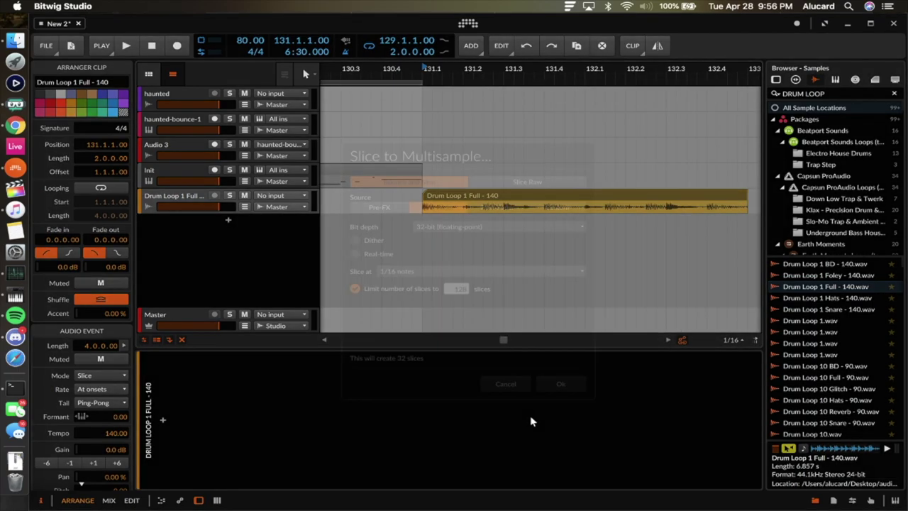
click(400, 274)
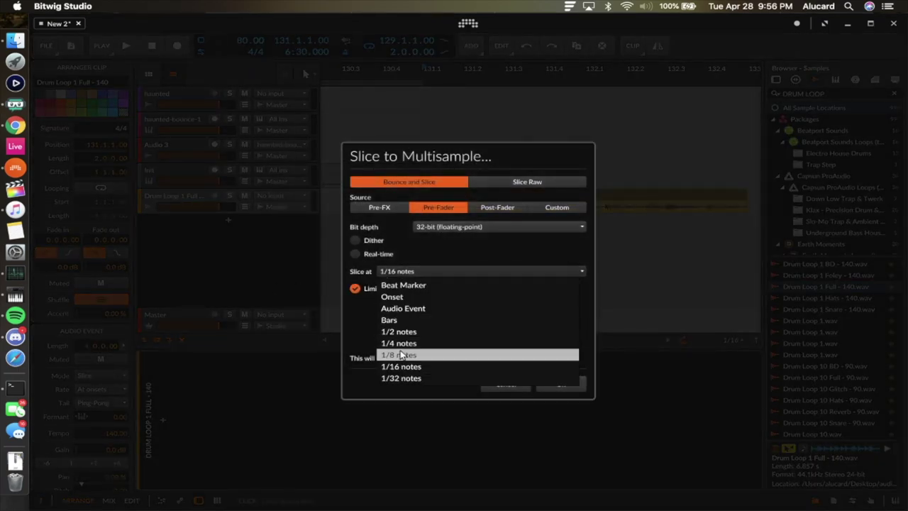
click(405, 357)
click(561, 384)
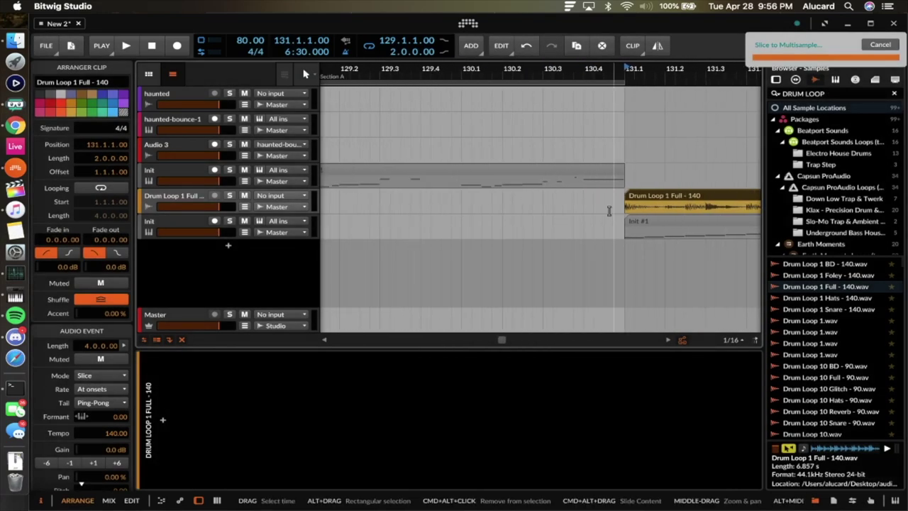
Create a one-bar clip at bar 129 on the new Init track and open it for note editing.
double_click(368, 226)
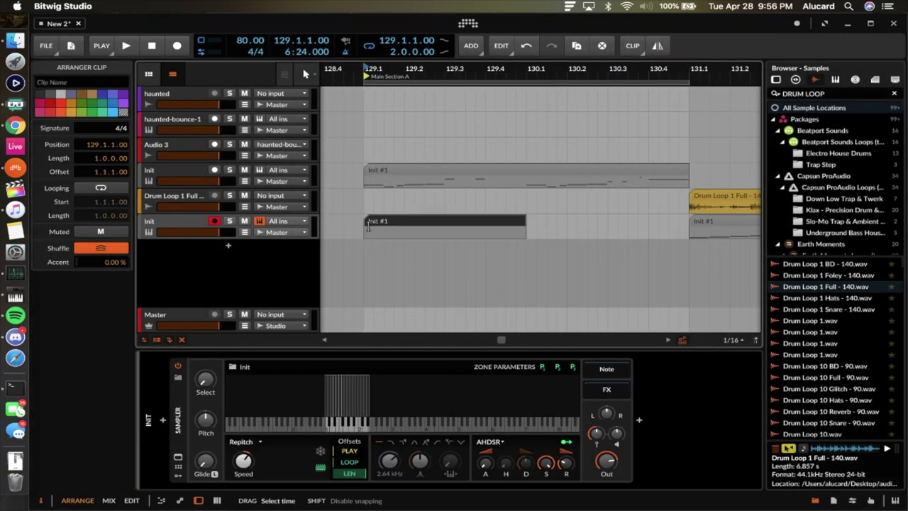
mouse_move(525, 221)
mouse_down()
mouse_move(644, 221)
mouse_move(516, 221)
mouse_up()
double_click(518, 226)
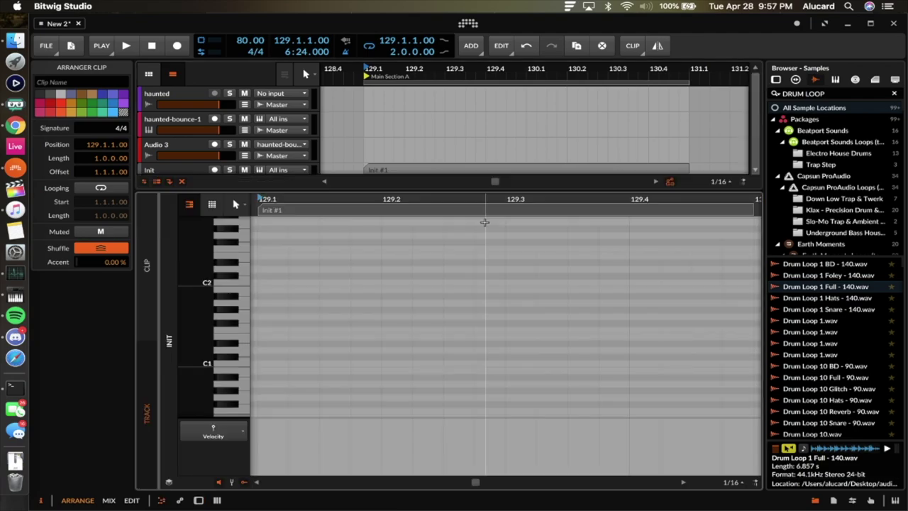
Add a D#1 note with length 0.0.2.00 at 129.1 and a sixteenth C2 note at 129.2, and play them.
click(246, 283)
double_click(389, 283)
double_click(260, 331)
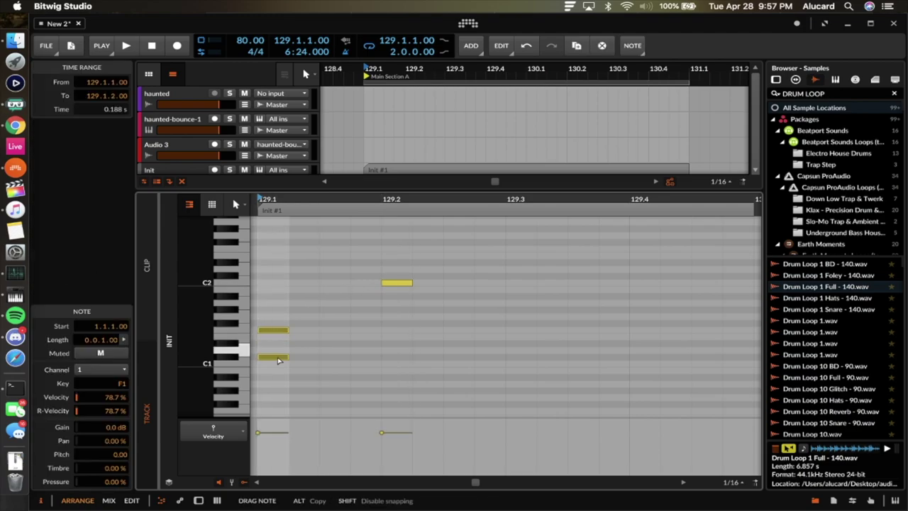
drag(276, 344, 308, 344)
key(space)
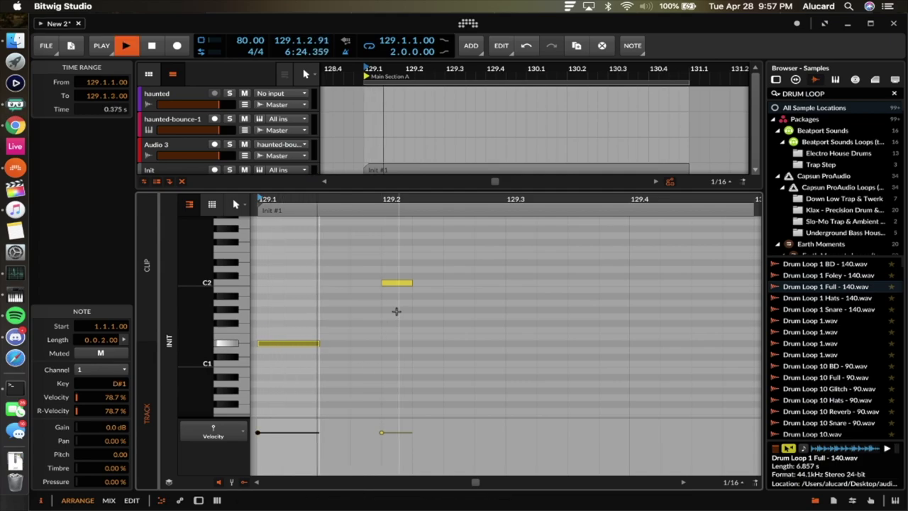
scroll(374, 330, down, 3)
scroll(374, 331, up, 2)
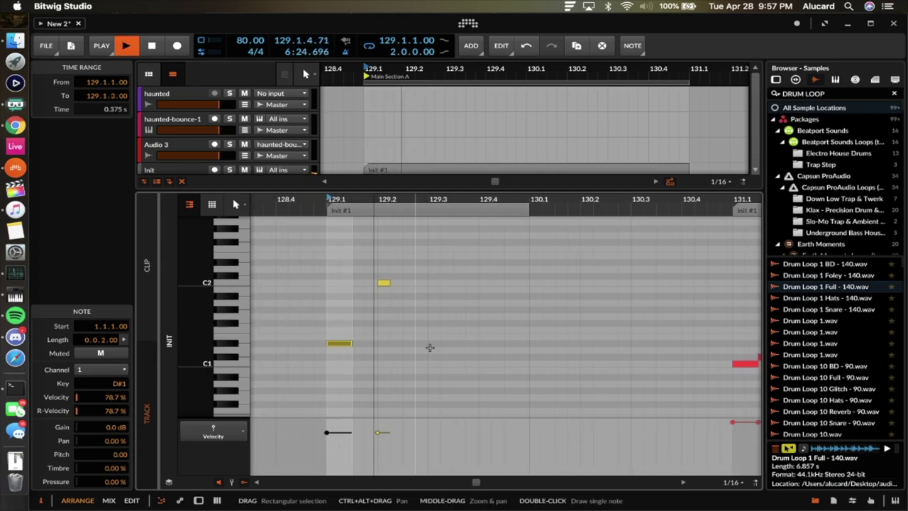
key(space)
key(space)
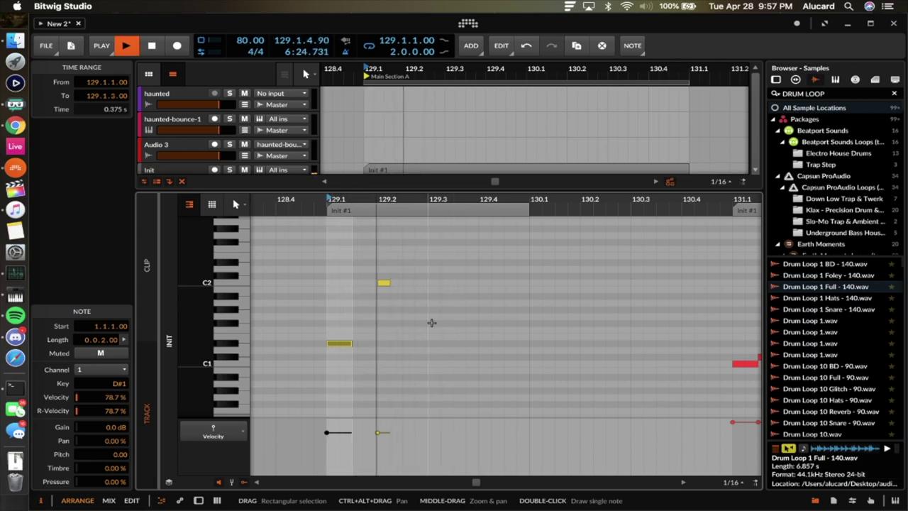
key(space)
Add a G#1 note at 129.2.4, shorten it to 0.0.0.25 and play the clip.
double_click(418, 304)
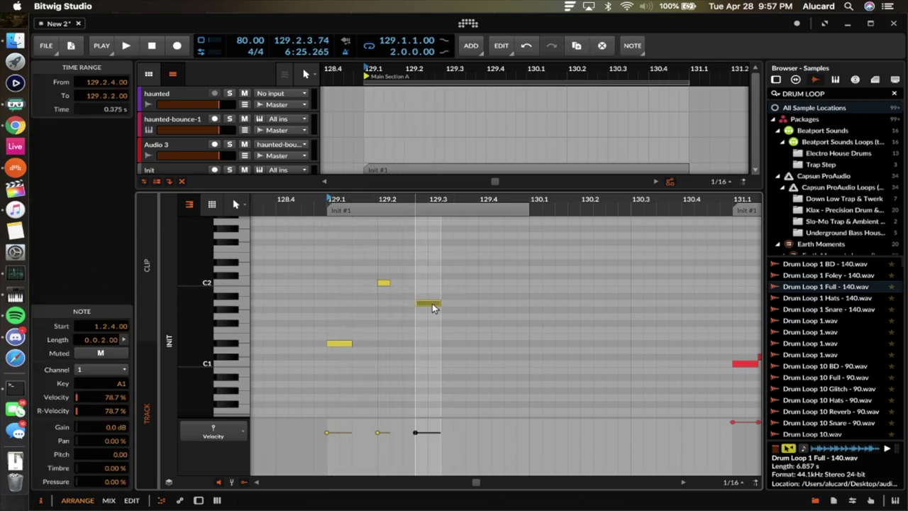
drag(432, 306, 424, 307)
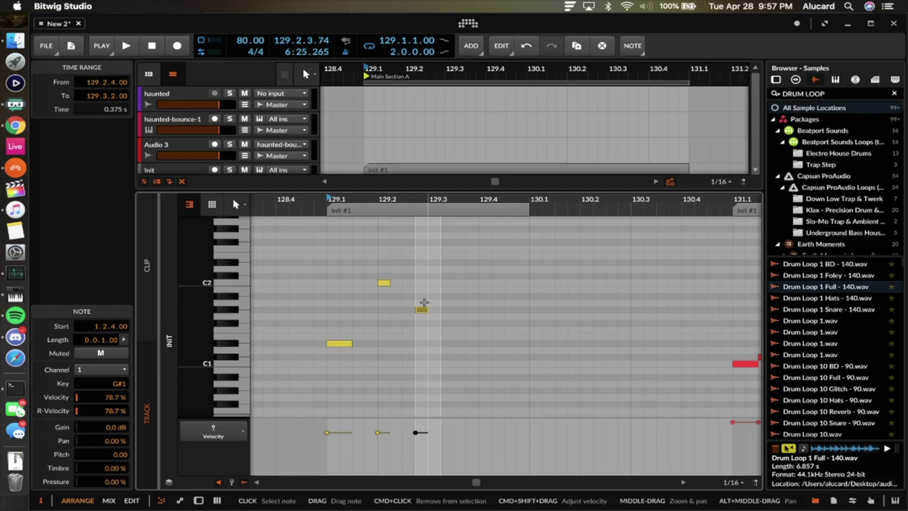
key(alt+Left)
key(alt+Left)
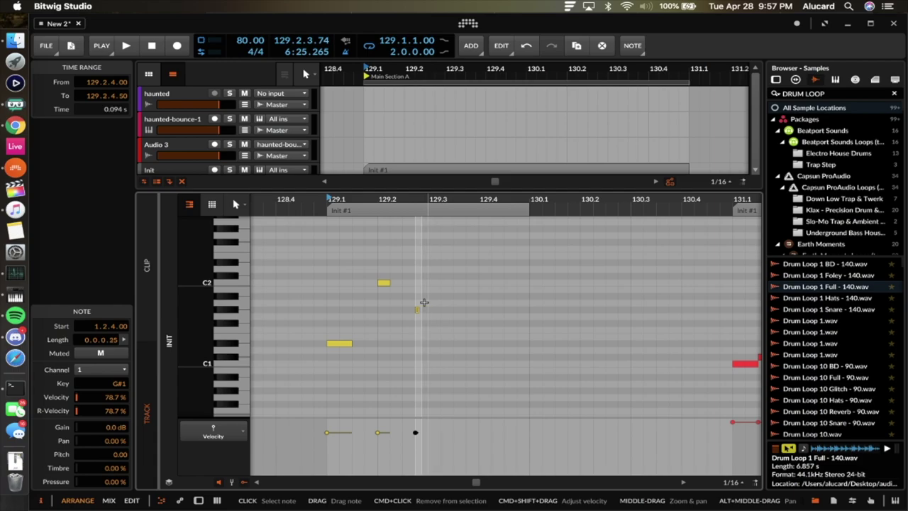
key(space)
key(space)
Arrange two short G#1 notes at 129.2.3.00 and 129.2.4.32 by duplicating the existing one, and play the clip.
scroll(454, 318, up, 3)
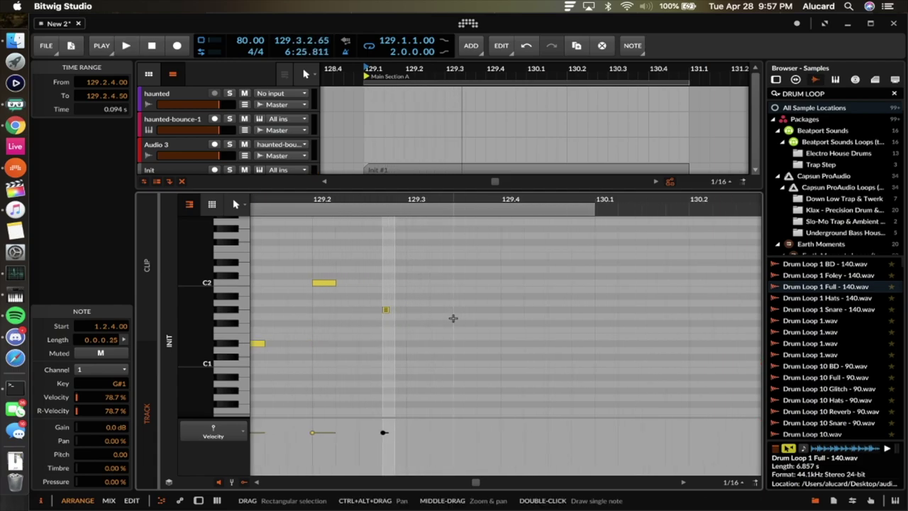
scroll(453, 318, up, 1)
scroll(409, 314, up, 1)
drag(355, 315, 385, 312)
scroll(359, 311, up, 3)
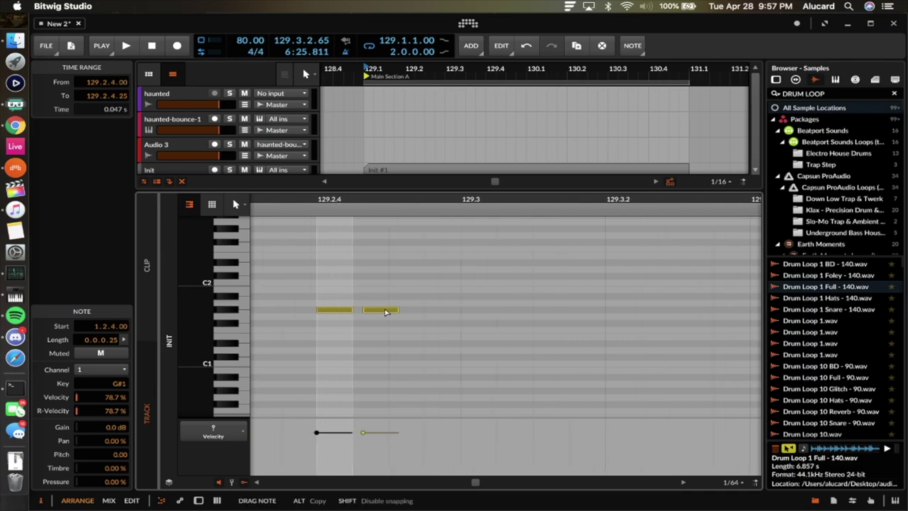
click(385, 312)
scroll(381, 307, down, 3)
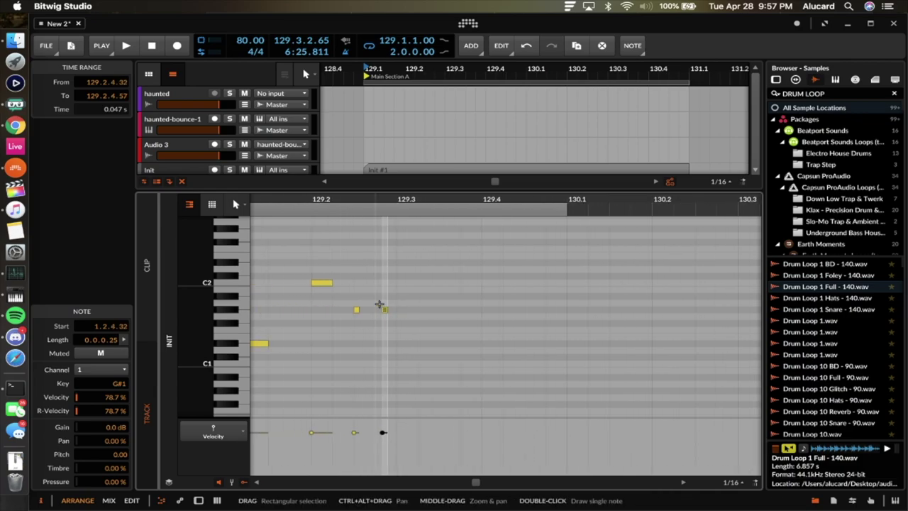
key(space)
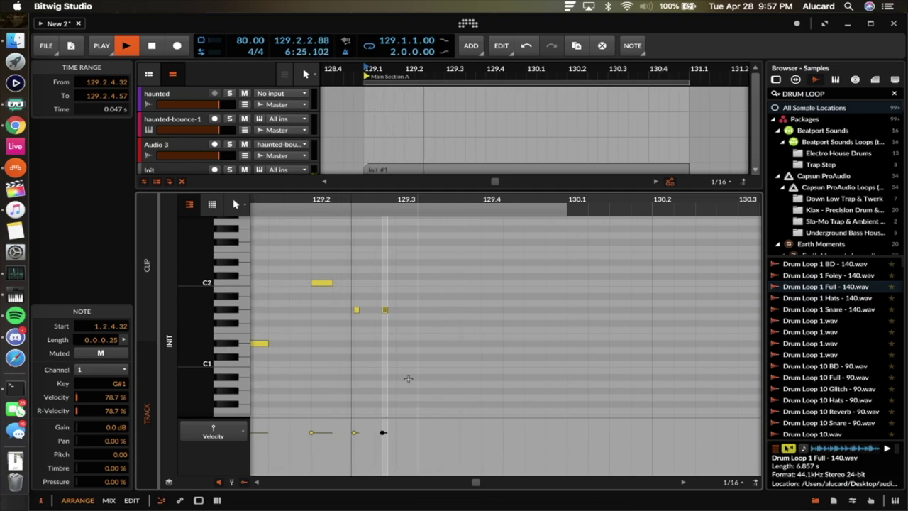
key(space)
Copy a third short G#1 note between the other two at 129.2.3.67 and play the clip.
scroll(391, 320, up, 3)
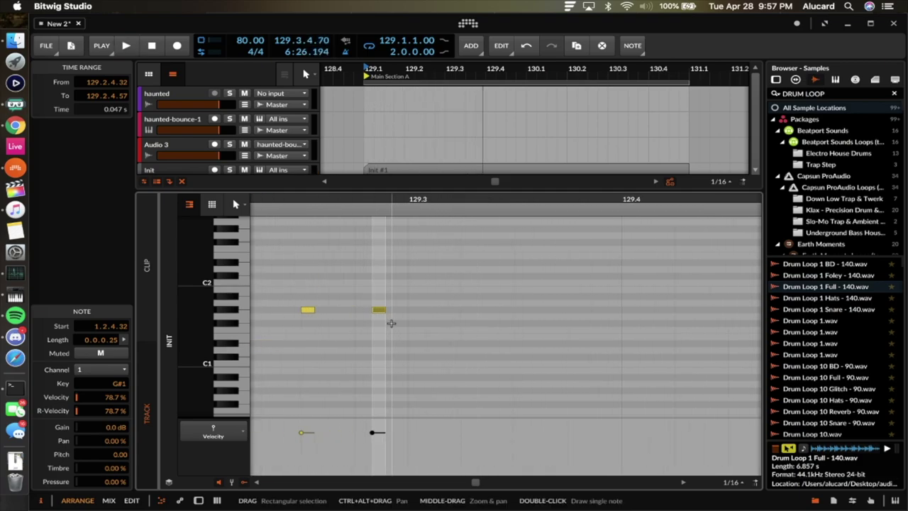
click(342, 311)
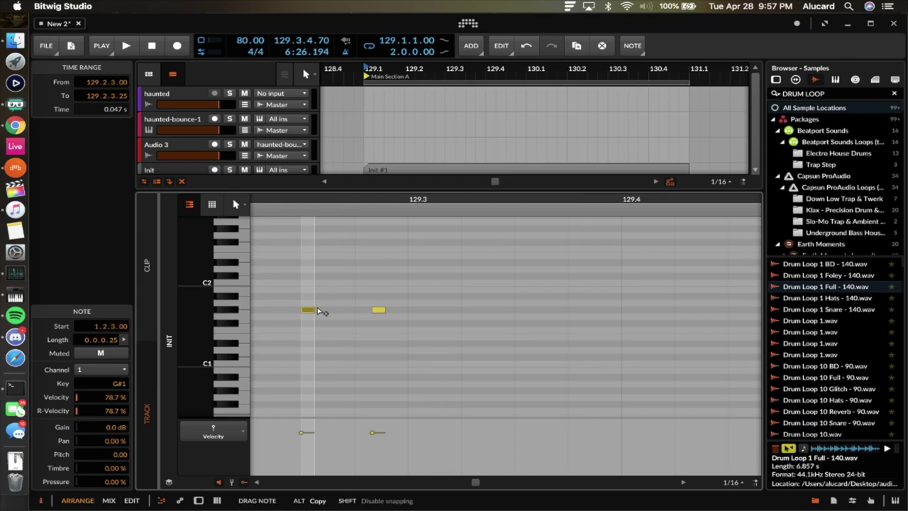
click(344, 313)
key(space)
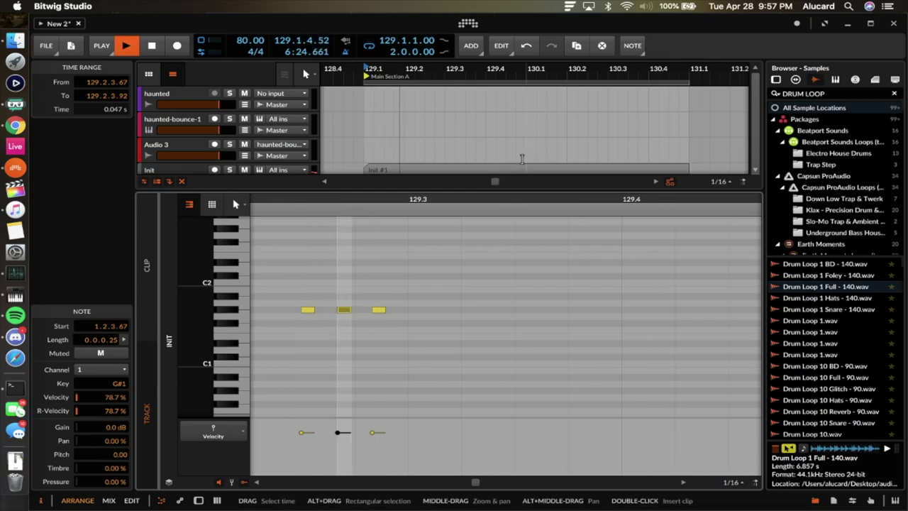
key(space)
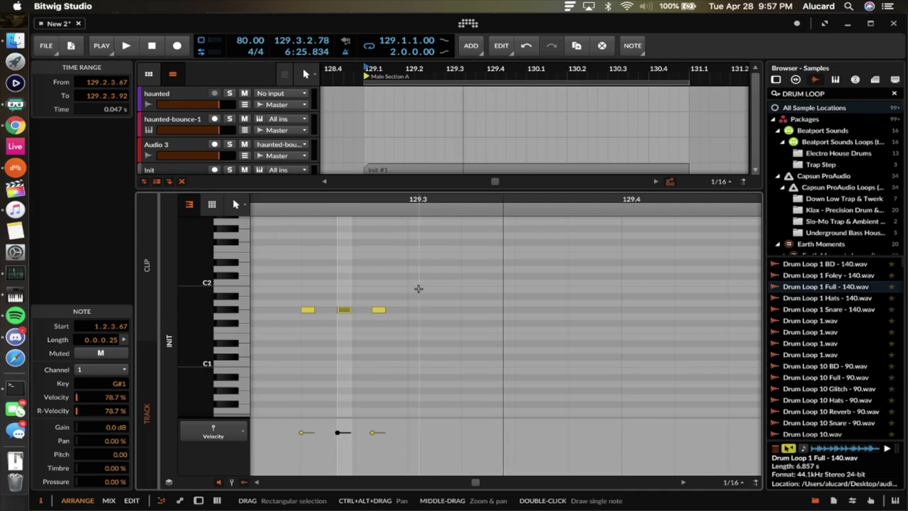
Add a one-beat B1 note at 129.3 and play the clip.
double_click(416, 289)
drag(423, 290, 622, 292)
key(space)
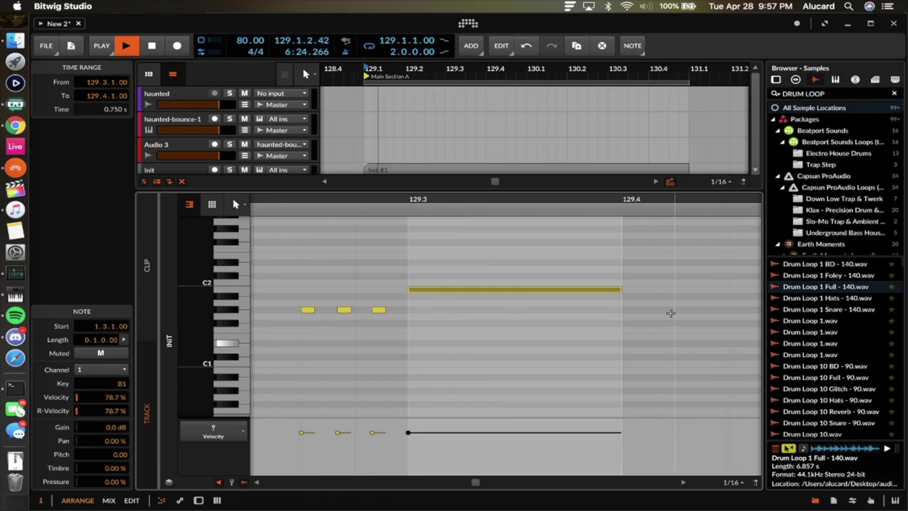
scroll(477, 279, down, 3)
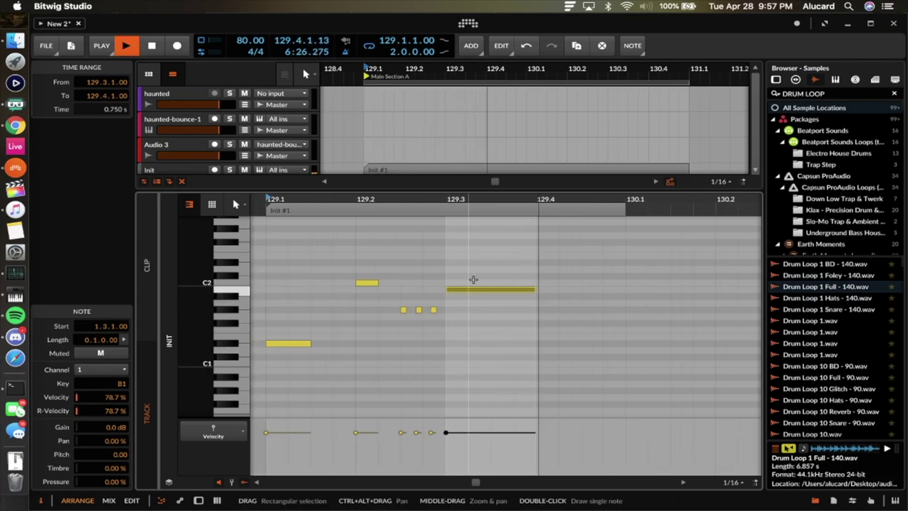
key(space)
Shorten the B1 note to 0.0.2.00, add a D#2 note at 129.3.3 and a one-beat C#2 note at 129.4, and play the clip.
double_click(591, 277)
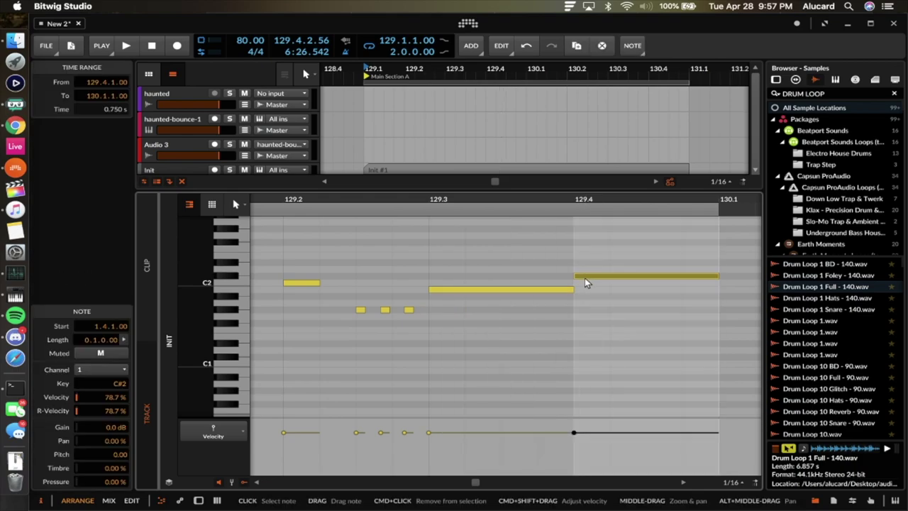
drag(573, 289, 501, 290)
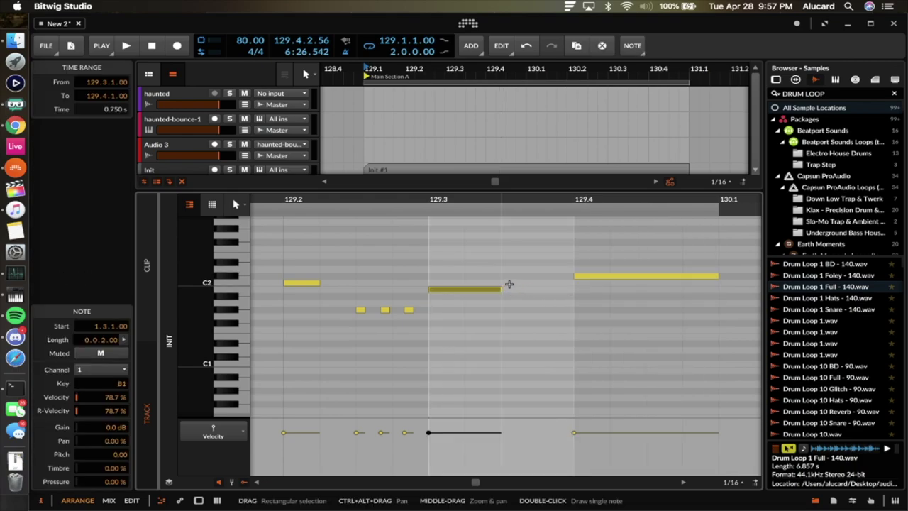
double_click(510, 284)
drag(512, 283, 513, 263)
key(space)
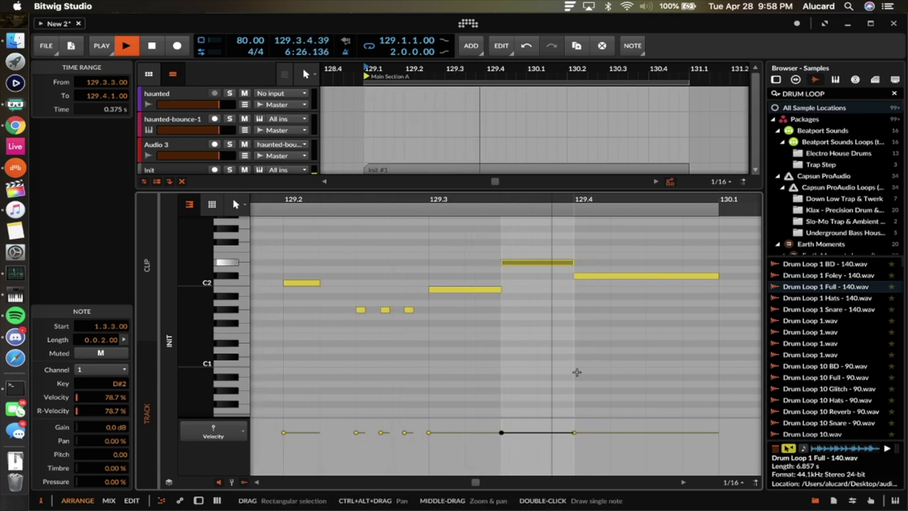
key(space)
Shorten the D#2 note to a sixteenth and place a lower sixteenth note directly after it at 129.3.4.
mouse_move(568, 263)
mouse_down()
mouse_move(543, 262)
mouse_move(586, 279)
mouse_move(551, 265)
mouse_up()
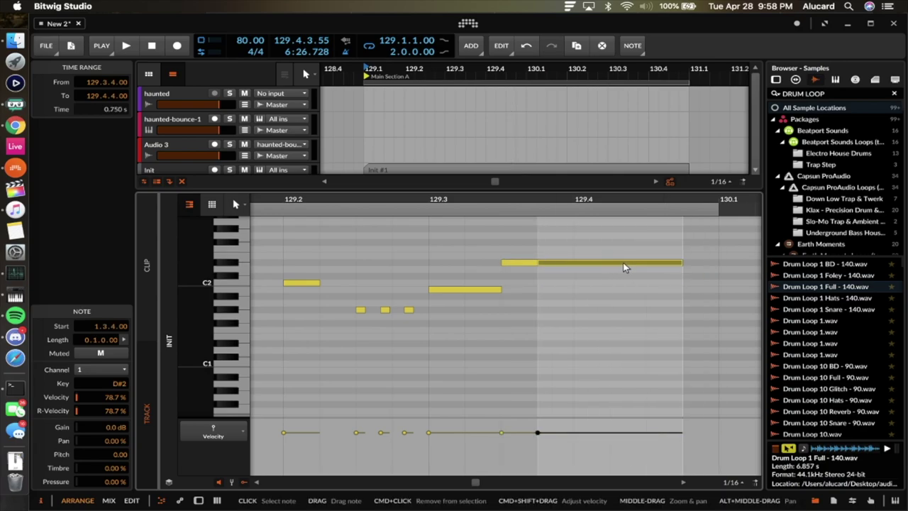
drag(677, 262, 598, 263)
key(Down)
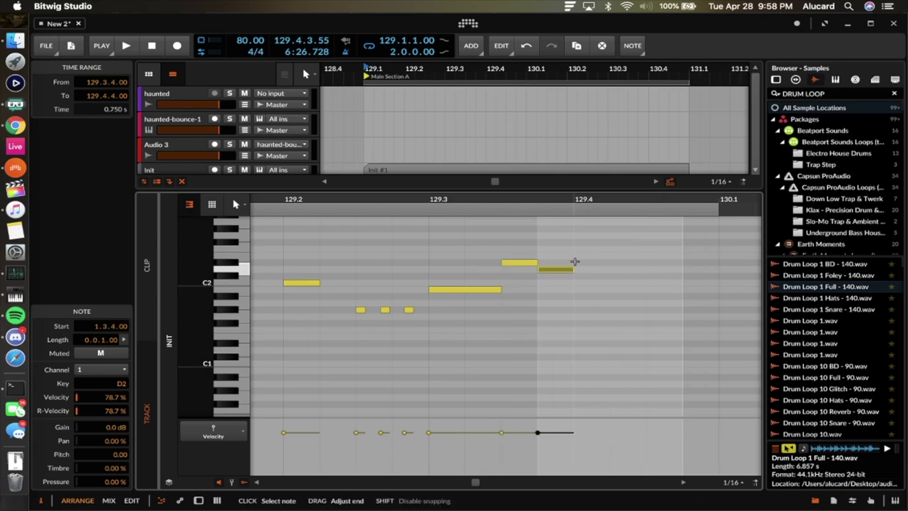
Add a note at 129.4, try different pitches, settle on C2 and extend it to one beat.
double_click(586, 289)
key(Down)
key(Down)
key(Down)
key(Down)
key(Down)
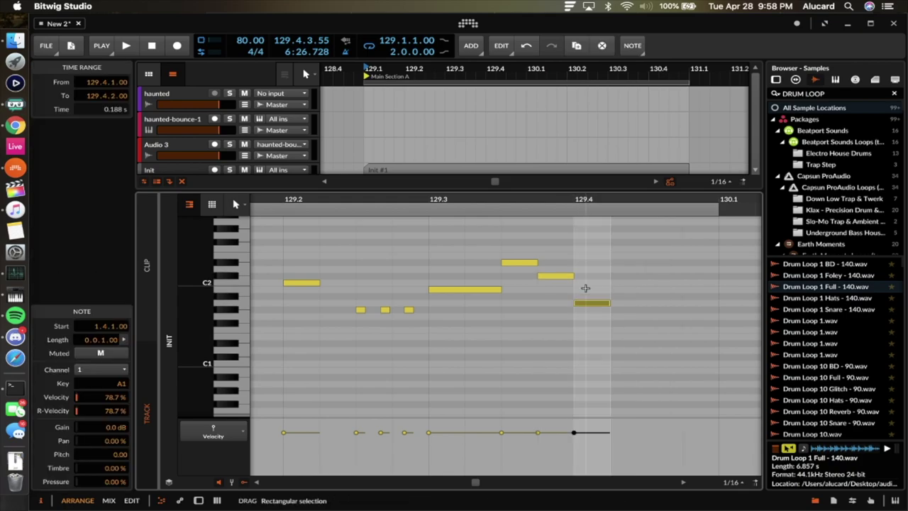
key(Up)
key(Up)
key(Up)
key(Up)
key(Up)
key(Up)
key(Up)
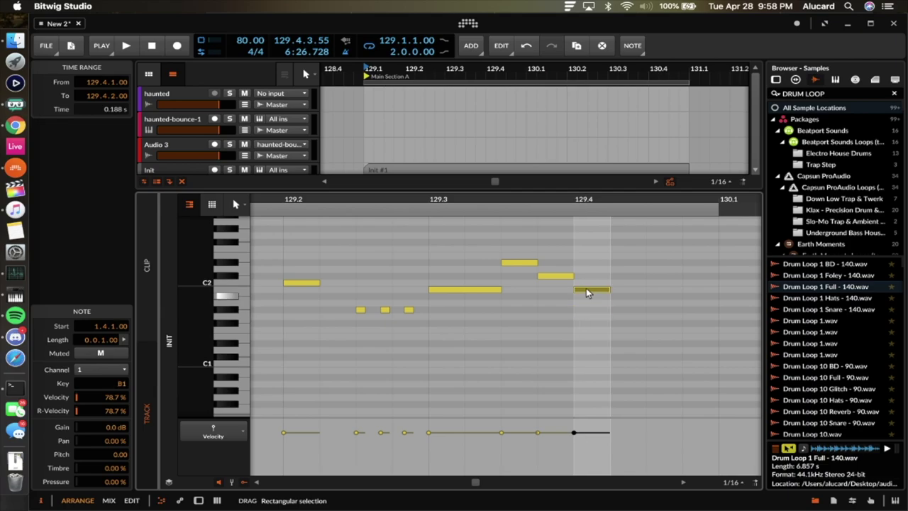
key(Down)
drag(605, 286, 726, 290)
Compare the two C2 notes in the clip and play the one-bar drum slice pattern.
scroll(296, 279, left, 3)
scroll(296, 280, down, 3)
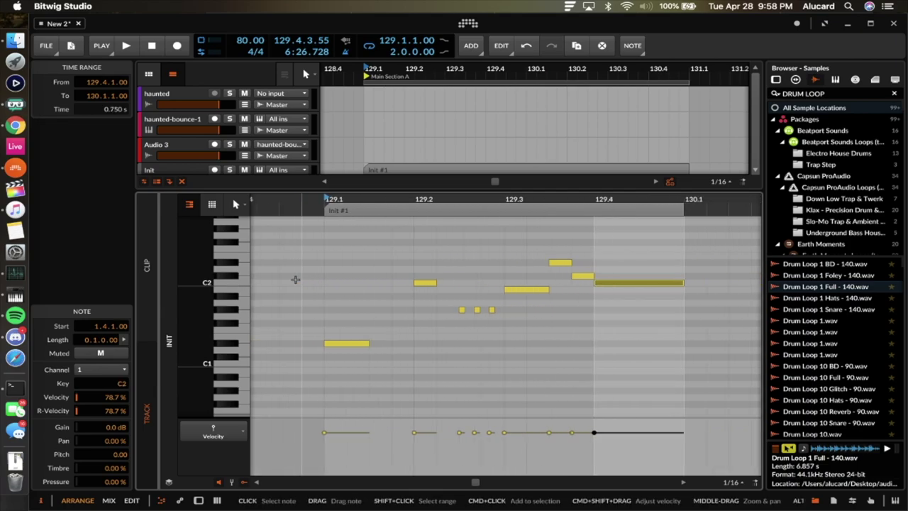
scroll(296, 279, right, 3)
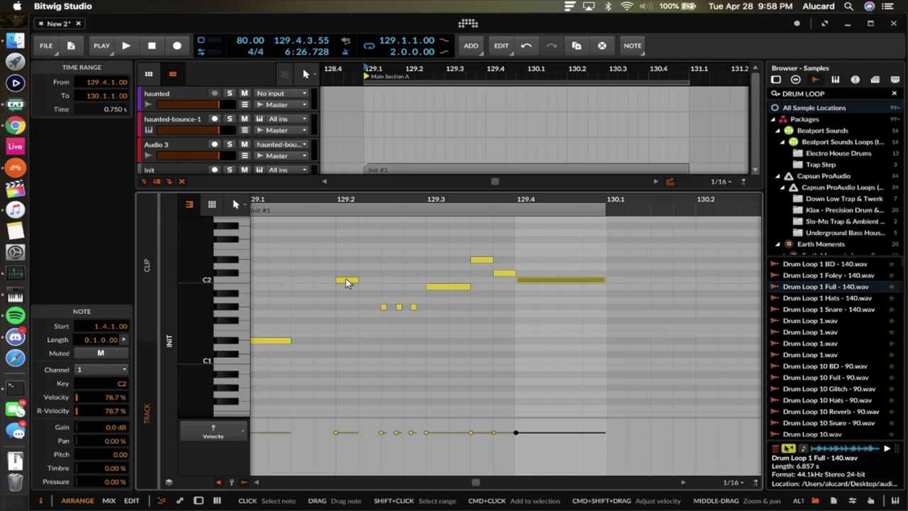
click(347, 280)
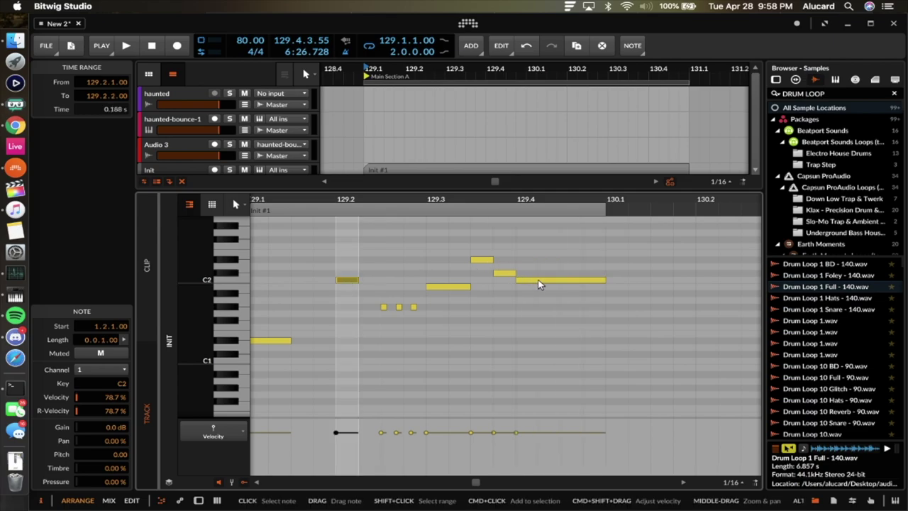
scroll(538, 279, left, 3)
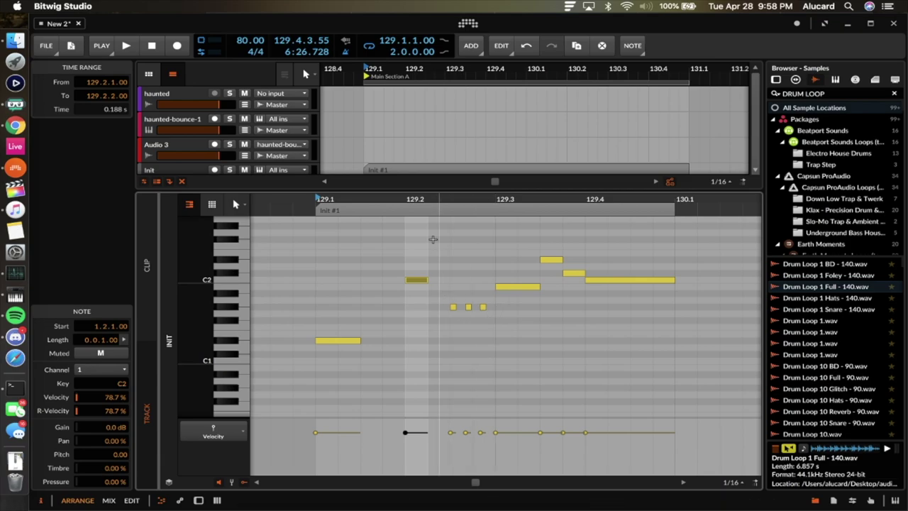
scroll(423, 160, down, 3)
key(space)
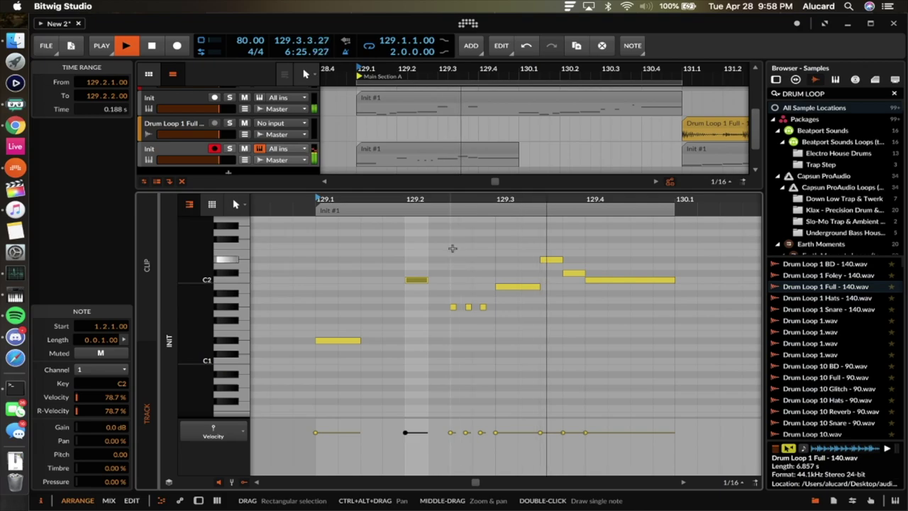
key(space)
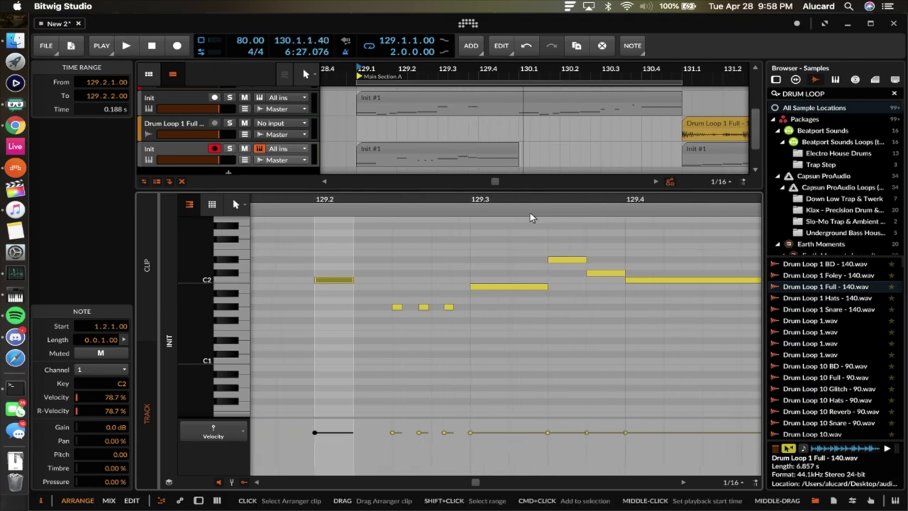
Shorten the C2 note at 129.4 to 0.0.2.00, add an equally long A#1 note at 129.4.3, and play the clip.
drag(667, 280, 635, 279)
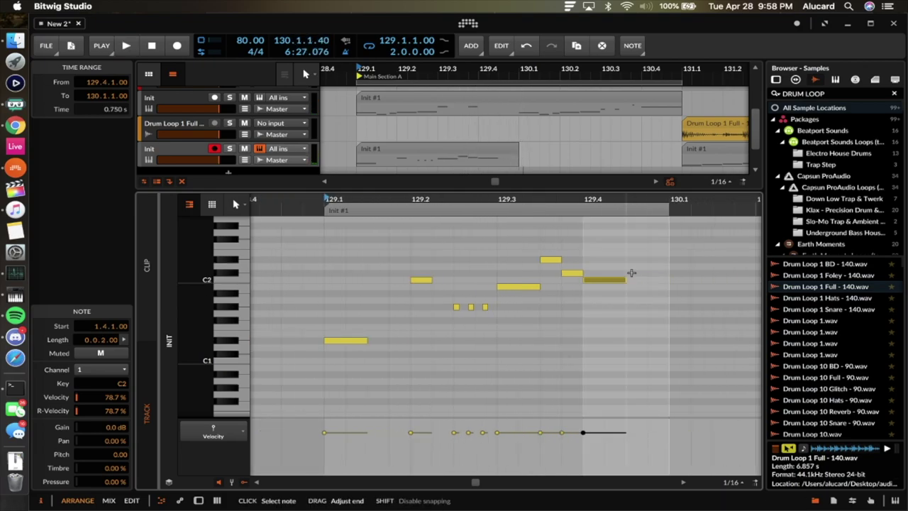
double_click(631, 273)
key(Down)
key(Down)
key(Down)
key(space)
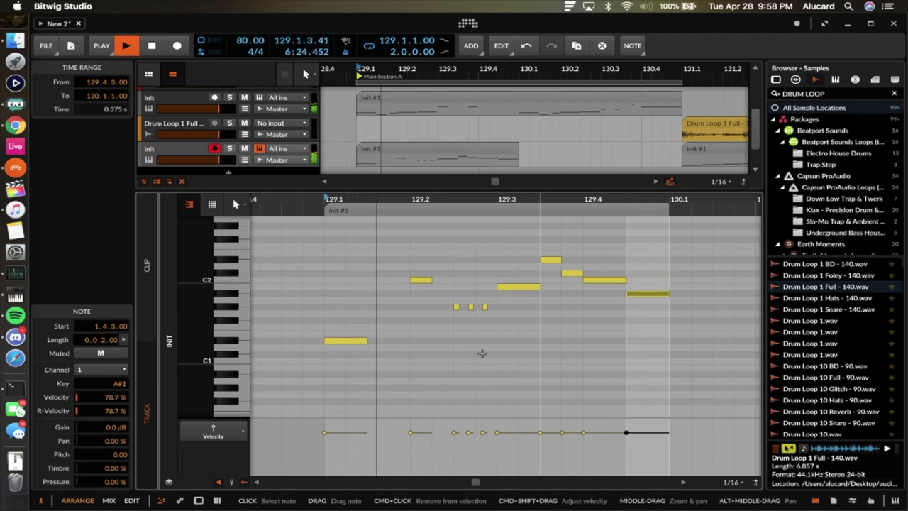
Duplicate the one-bar drum slice clip so the copy starts at 130.1, and stop playback.
click(397, 151)
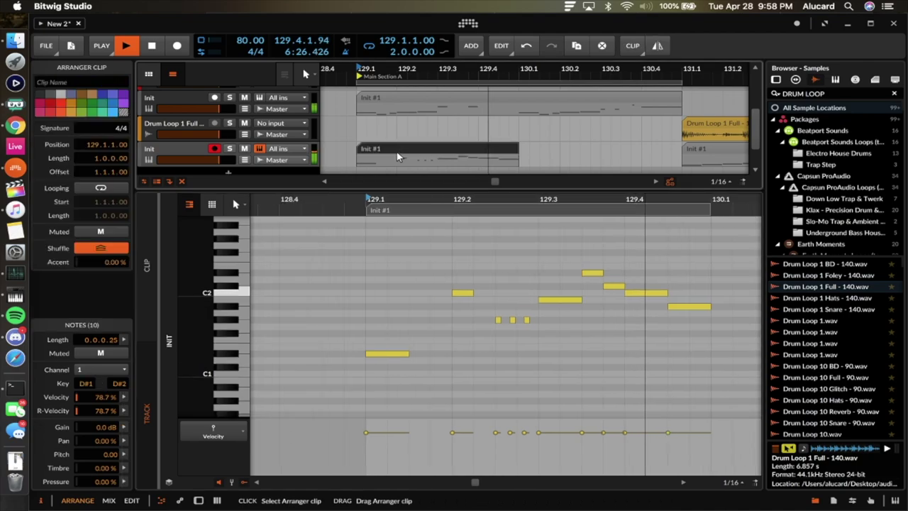
key(super+d)
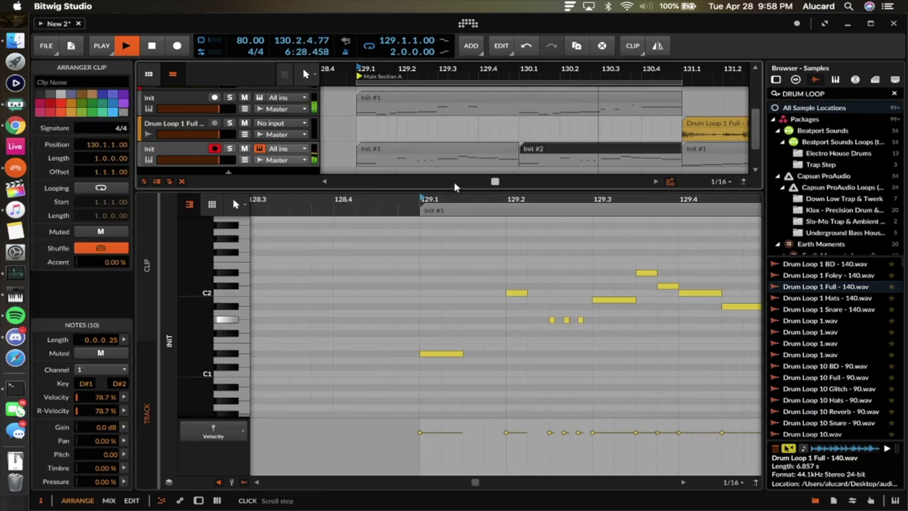
key(space)
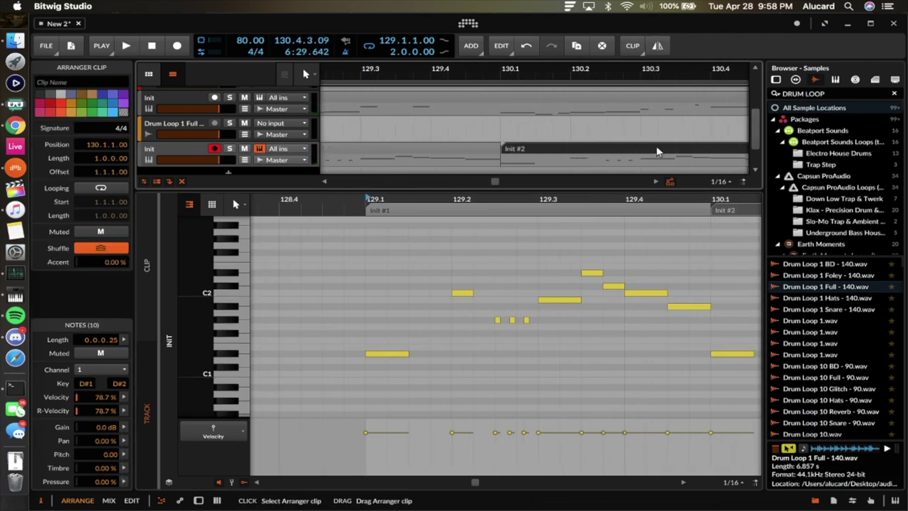
Audition the duplicated clip from 130.3 and add a sixteenth B1 note at 130.3.4 below the C#2 note.
click(661, 154)
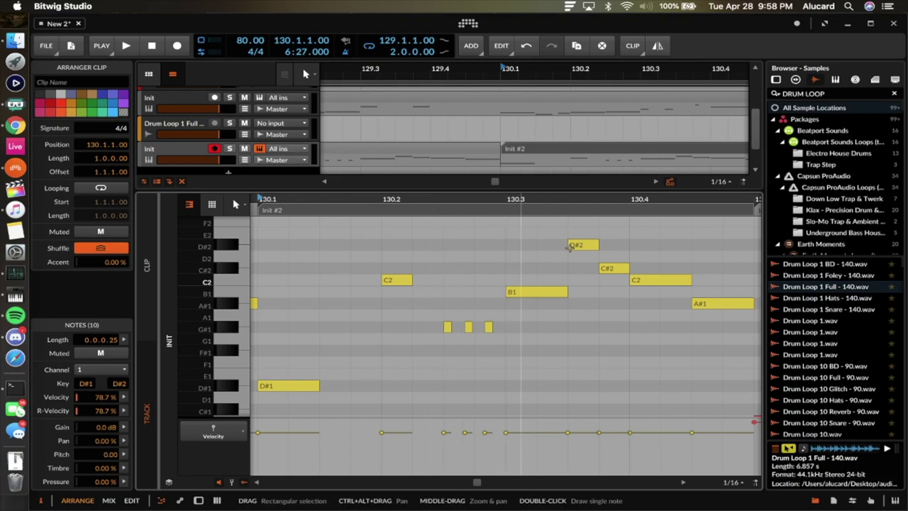
click(641, 157)
key(space)
key(space)
key(space)
key(space)
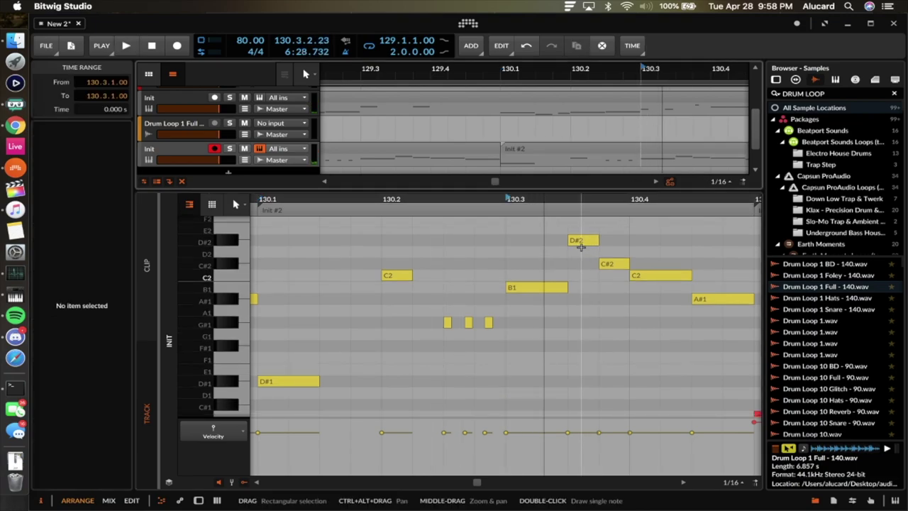
double_click(607, 286)
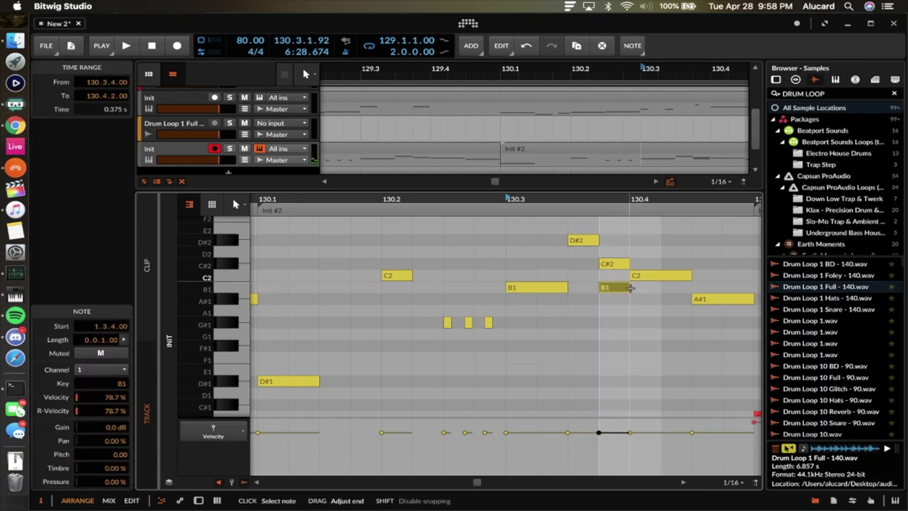
Make the last C2 note a sixteenth at 130.4.3 and the A#1 note a sixteenth at 130.4.4, and play the result.
drag(653, 276, 719, 275)
click(704, 299)
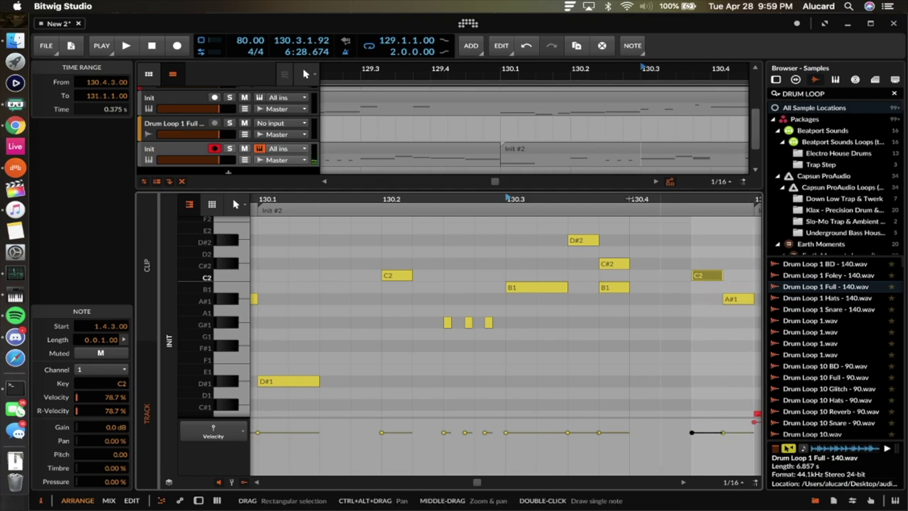
click(575, 149)
key(space)
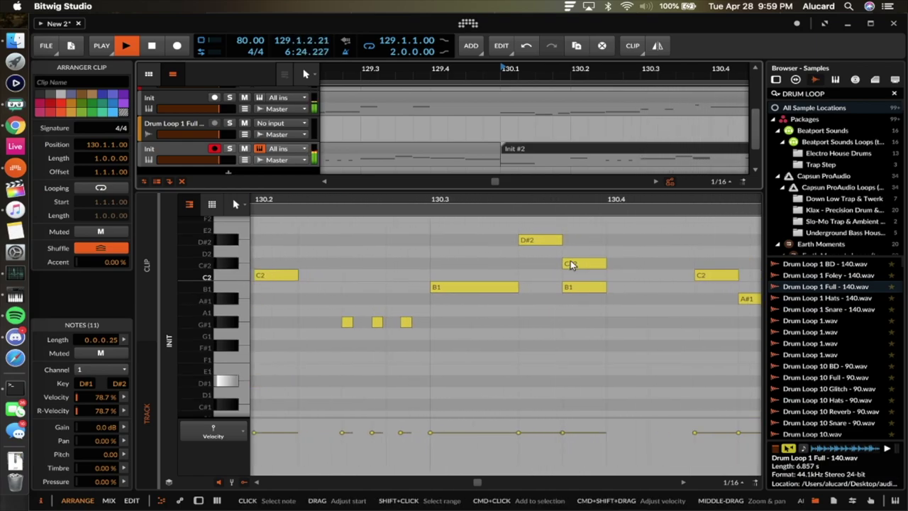
scroll(572, 264, down, 3)
key(space)
Set the playback position to 130.4 on the haunted sampler track and listen to both patterns together.
scroll(507, 203, right, 4)
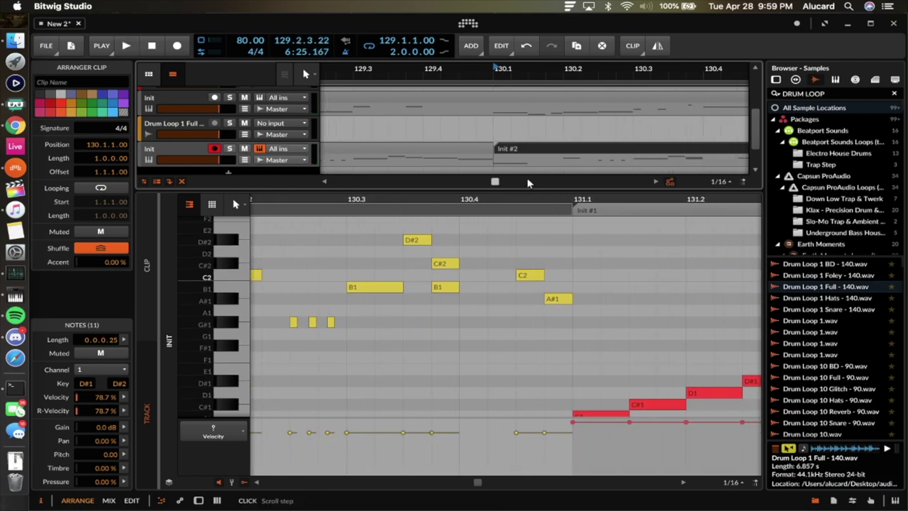
scroll(529, 147, right, 3)
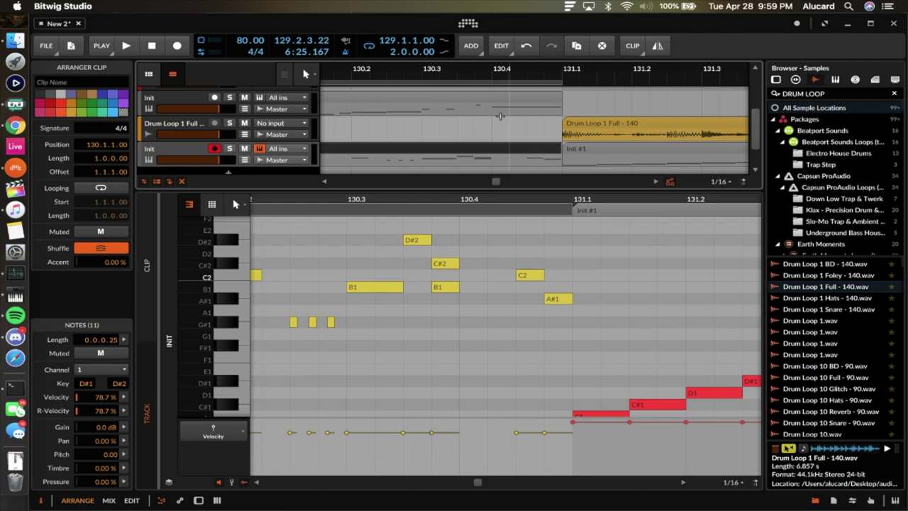
click(501, 117)
key(space)
key(space)
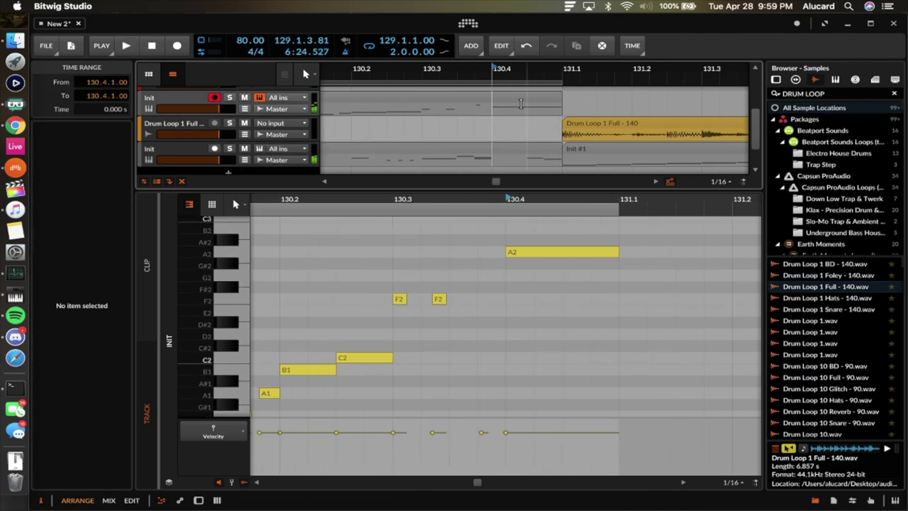
key(space)
key(space)
key(space)
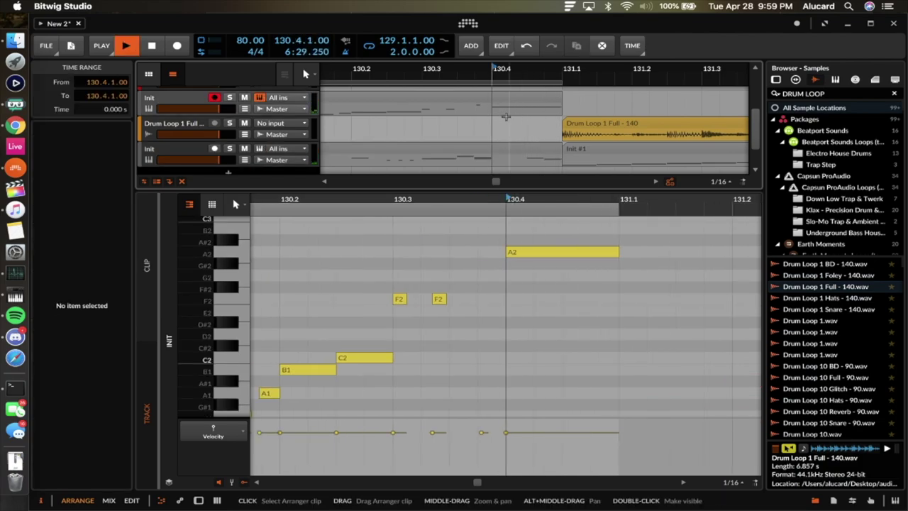
Delete the Drum Loop 1 Full audio track, show the drum slice track's Sampler device, and stop playback.
scroll(543, 123, down, 3)
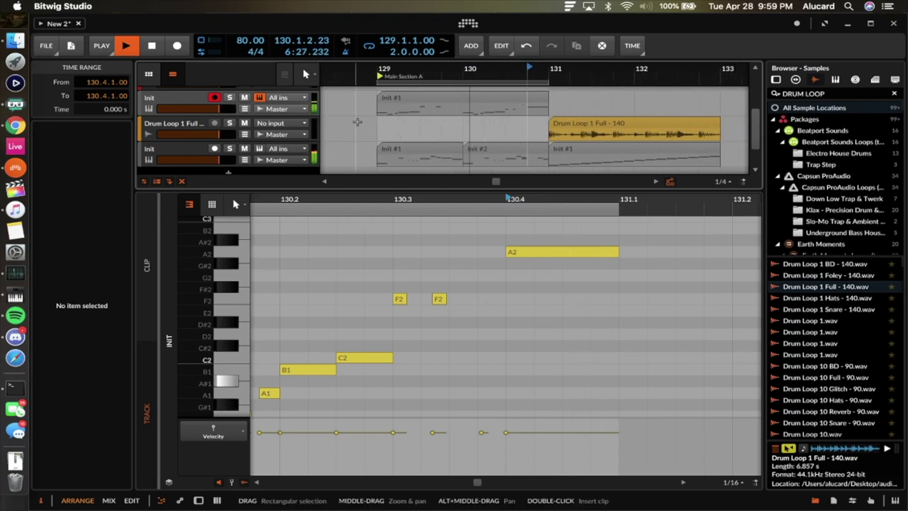
click(174, 124)
key(Delete)
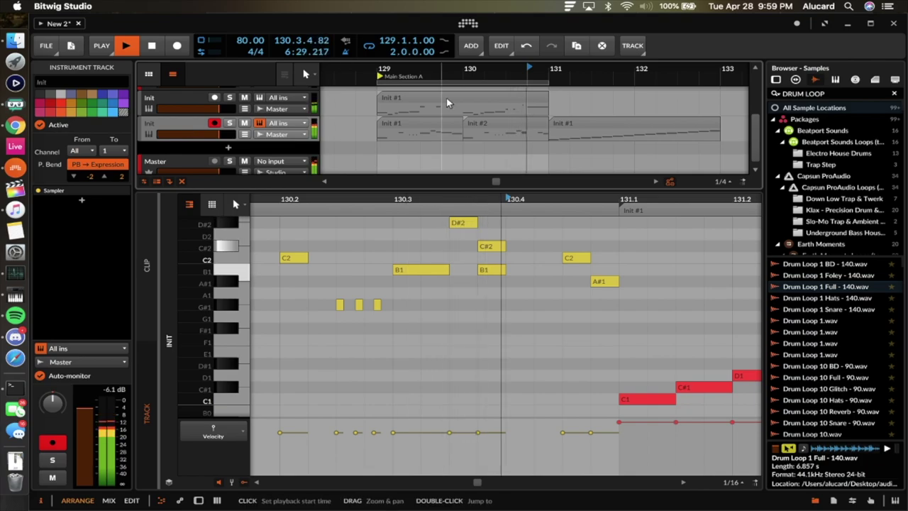
key(d)
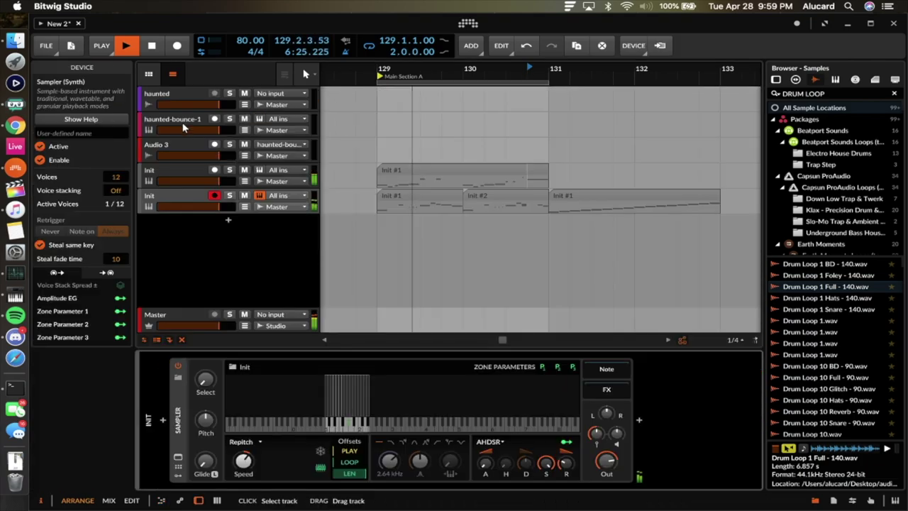
key(space)
click(169, 194)
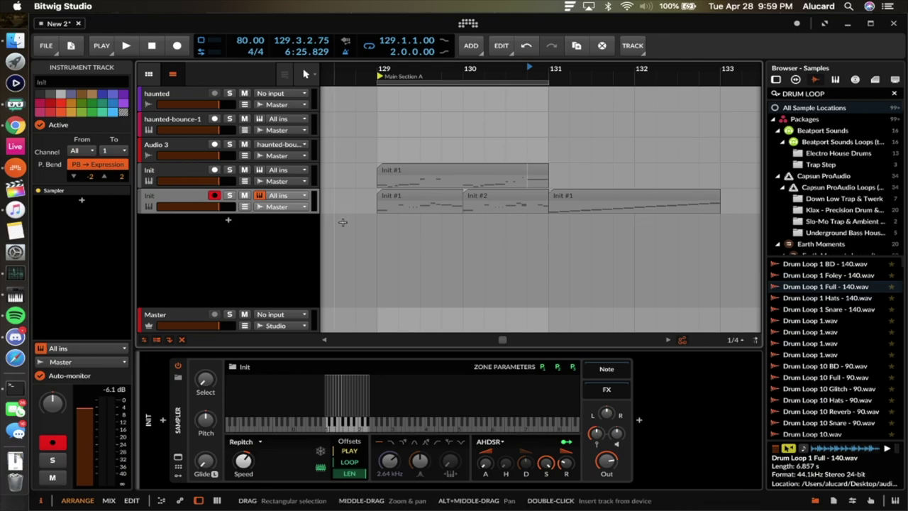
click(420, 202)
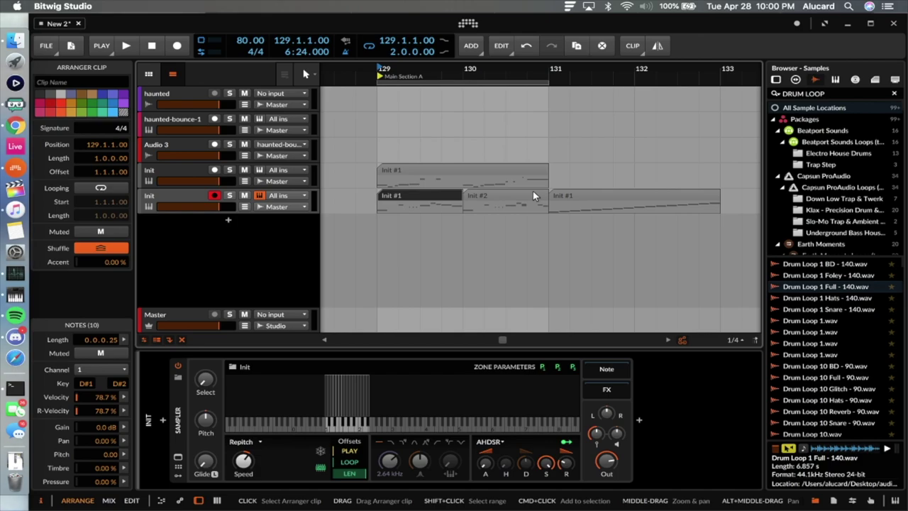
click(178, 170)
click(176, 199)
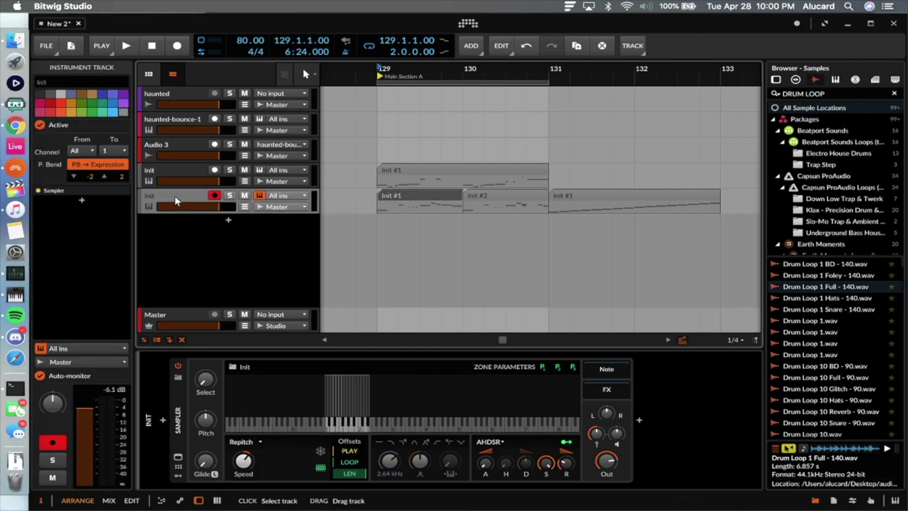
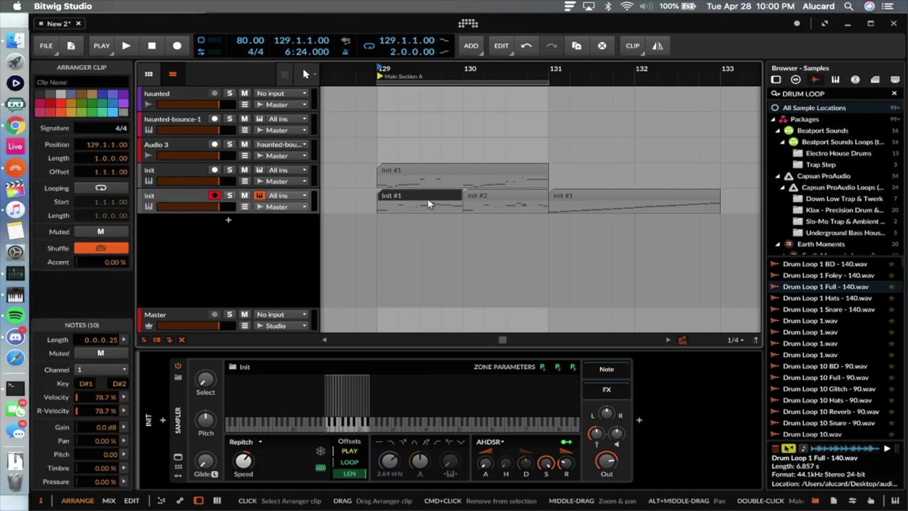
Search the sample library for REVERSE and clear the search text.
drag(833, 93, 610, 95)
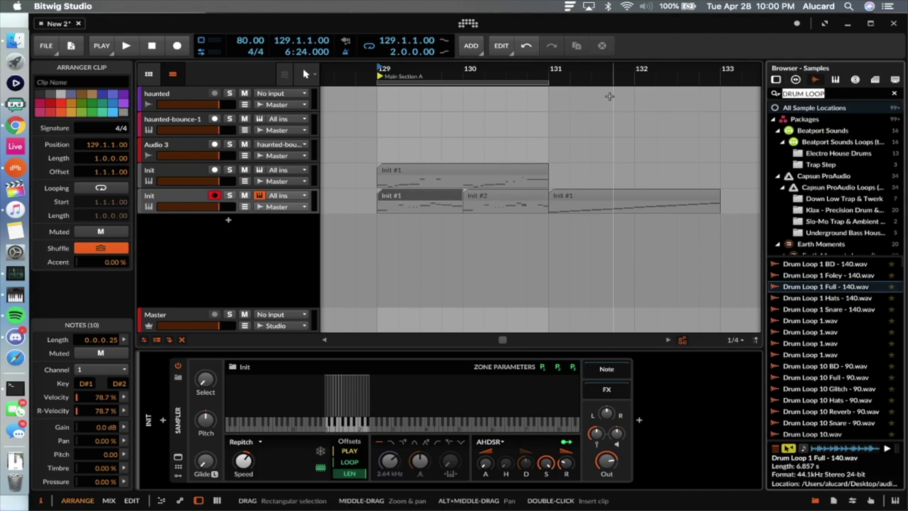
text(REVERSE)
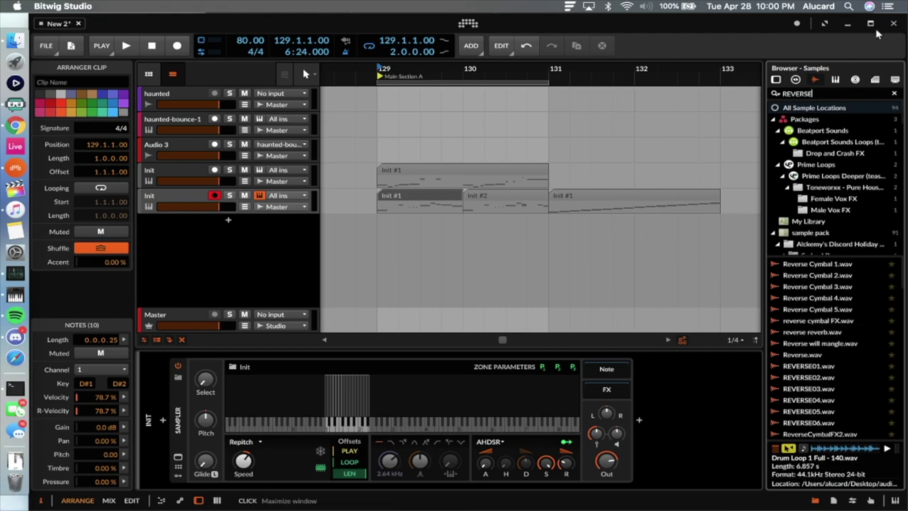
key(BackSpace)
key(BackSpace)
key(BackSpace)
key(BackSpace)
key(BackSpace)
key(BackSpace)
key(BackSpace)
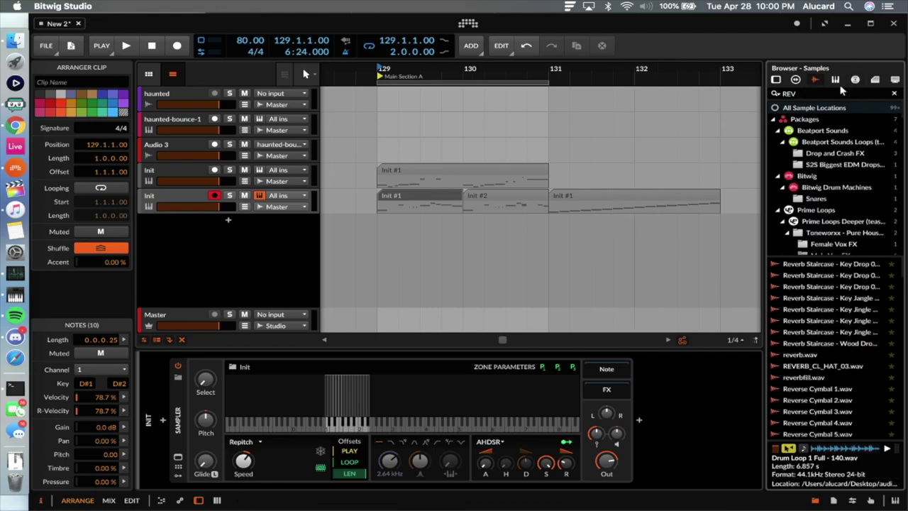
Search the sample library for SNARE and audition samples such as Snare 26.wav and Snare 30.wav.
text(SNARE)
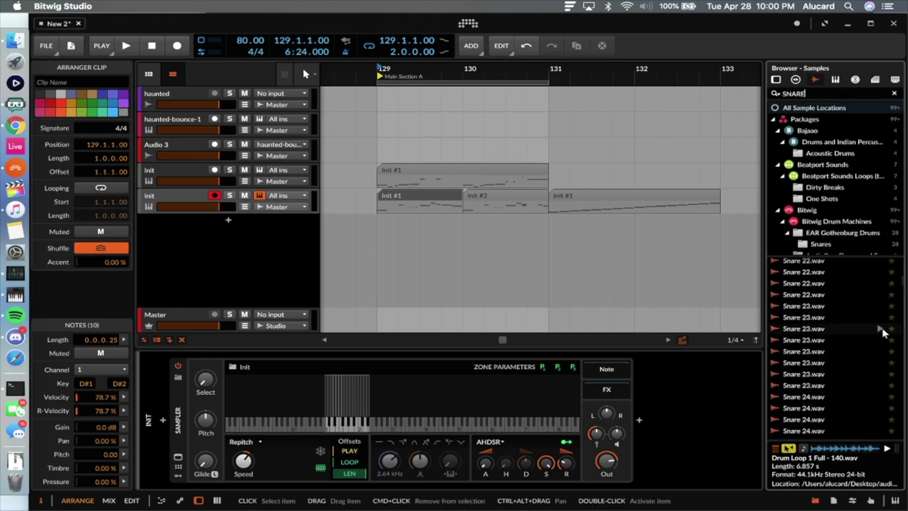
scroll(805, 316, down, 5)
click(799, 312)
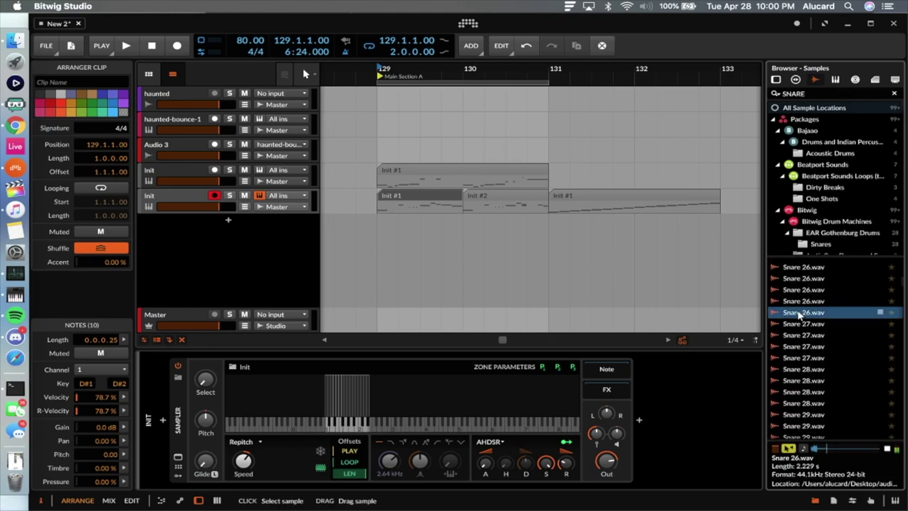
click(799, 342)
scroll(799, 342, down, 3)
click(799, 342)
Place Snare 30.wav on a new audio track at 129.1.3 and shorten the clip to 0.0.2.00.
drag(799, 342, 523, 229)
scroll(384, 230, up, 5)
drag(595, 226, 588, 226)
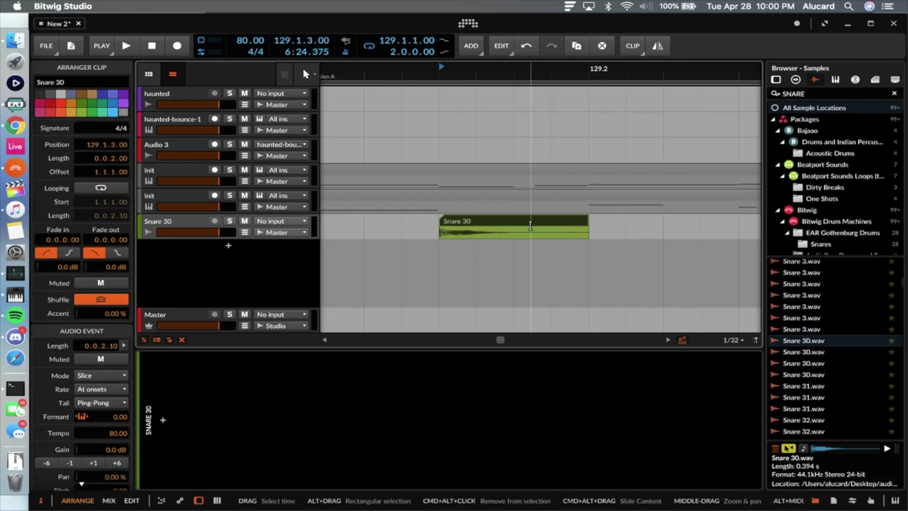
Reverse the Snare 30 clip, trim its start to 129.1.3.26 so it ends at 129.2, and play from 129.1.
mouse_move(587, 225)
mouse_down()
mouse_move(560, 225)
mouse_move(589, 224)
mouse_up()
scroll(560, 227, up, 3)
scroll(588, 225, down, 5)
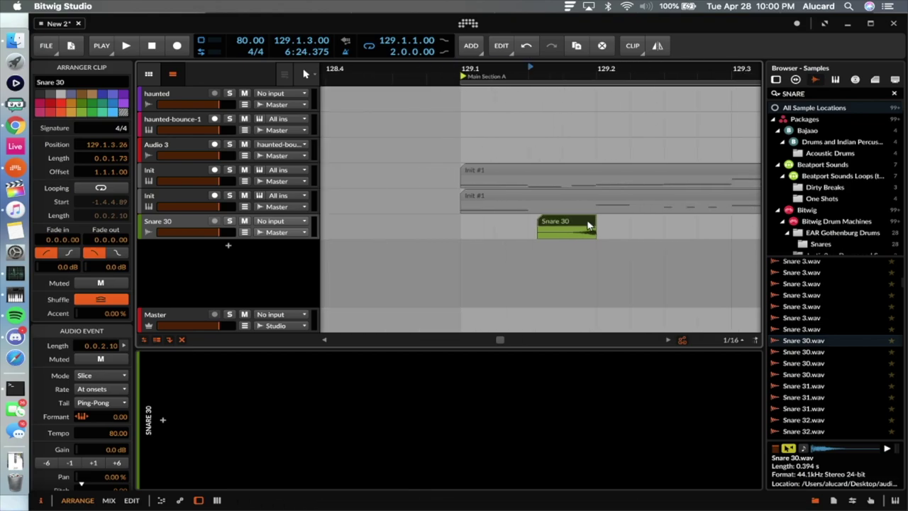
click(494, 223)
key(space)
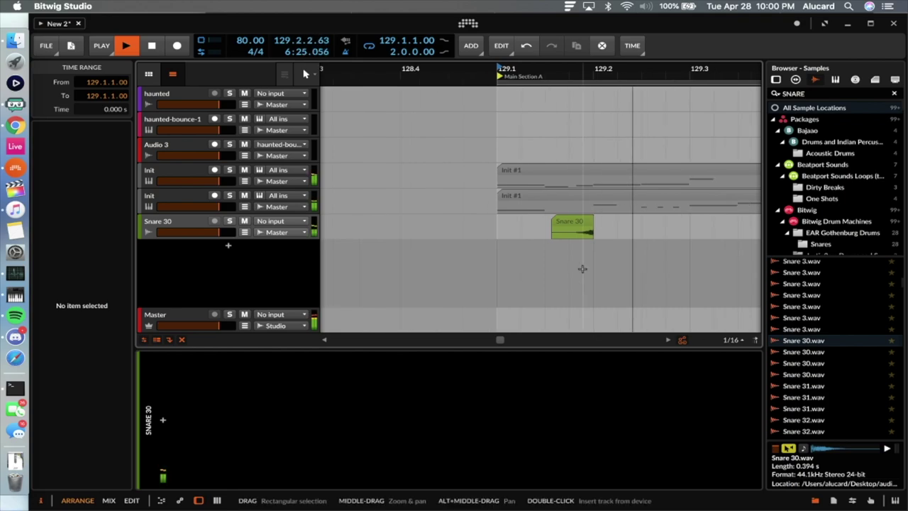
scroll(583, 269, down, 5)
key(space)
scroll(582, 226, up, 3)
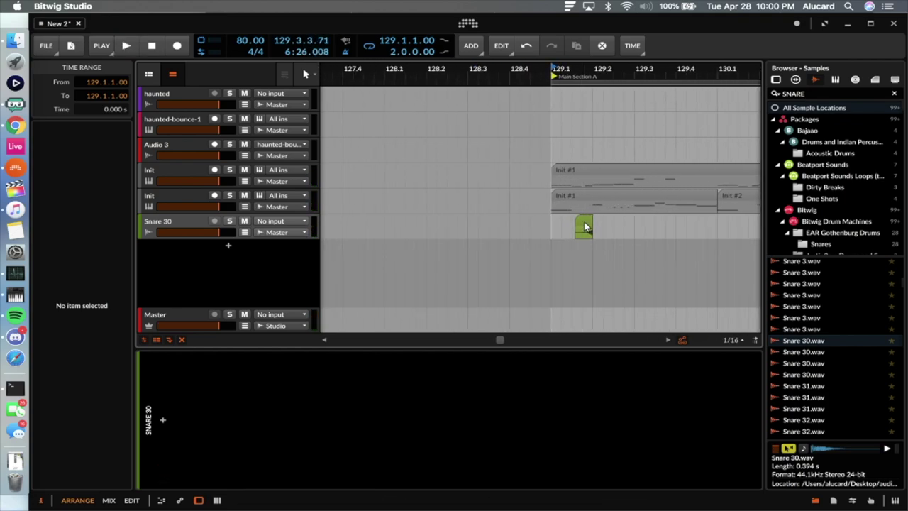
Set the gain of the reversed Snare 30 clip to -6.0 dB.
click(585, 226)
scroll(59, 406, down, 2)
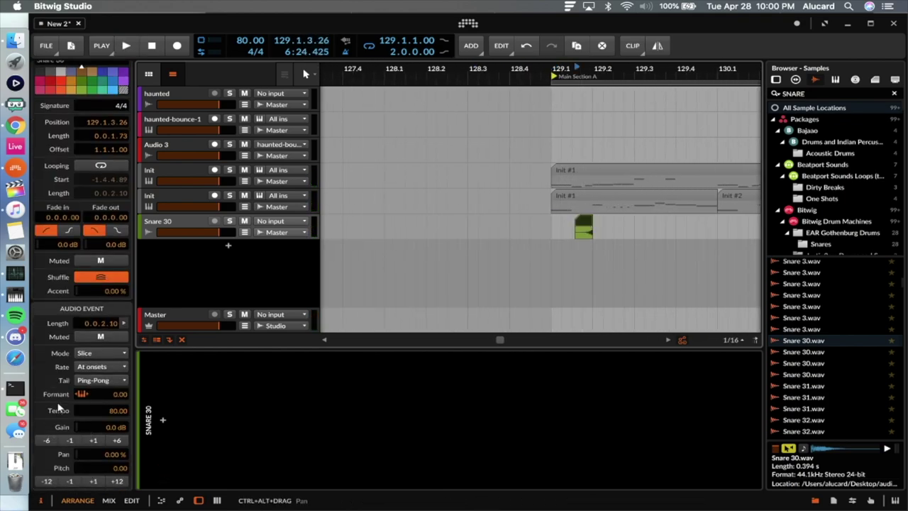
click(51, 442)
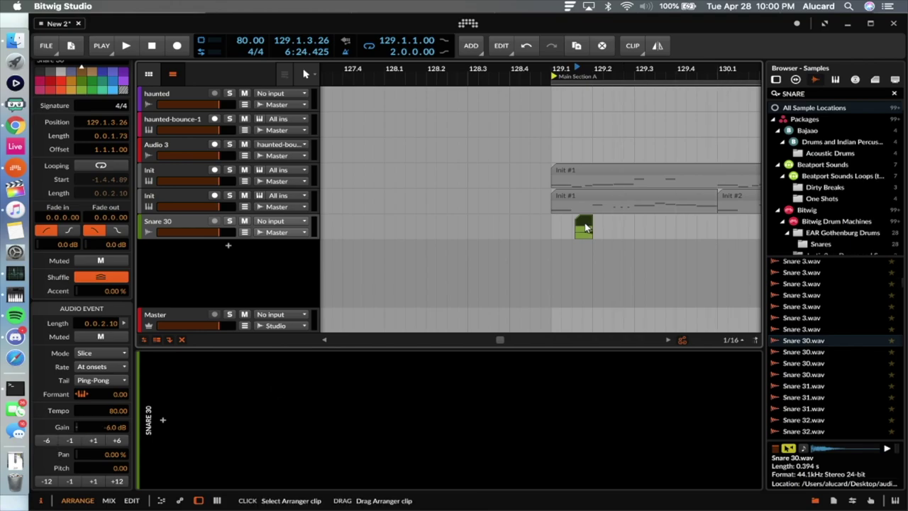
Paste a copy of the reversed Snare 30 clip on its track and move it to 129.2.3.27 so it ends at 129.3.
scroll(585, 227, up, 2)
scroll(584, 223, up, 3)
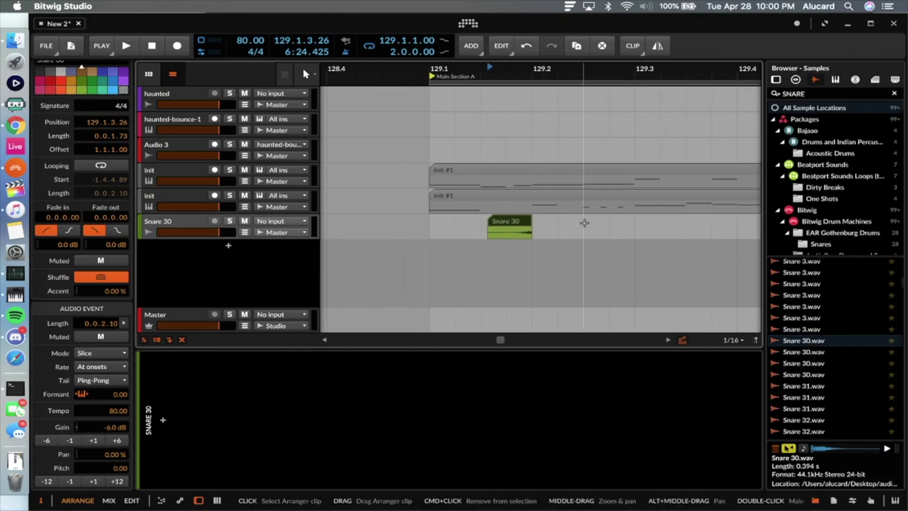
click(594, 224)
key(super+v)
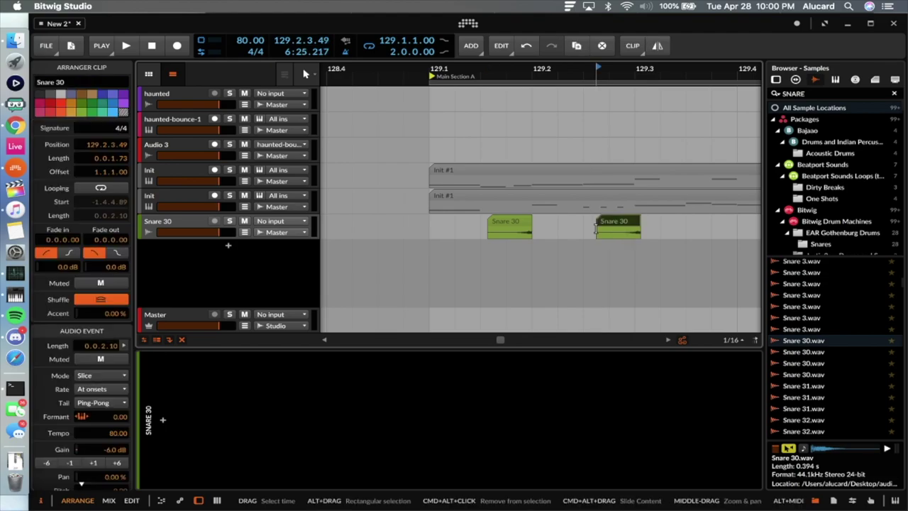
drag(616, 223, 603, 223)
scroll(610, 223, up, 4)
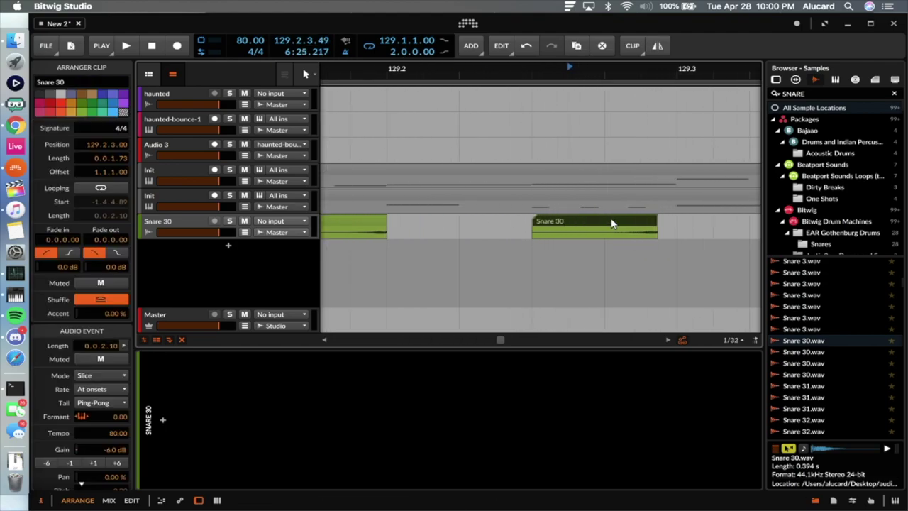
scroll(631, 223, down, 3)
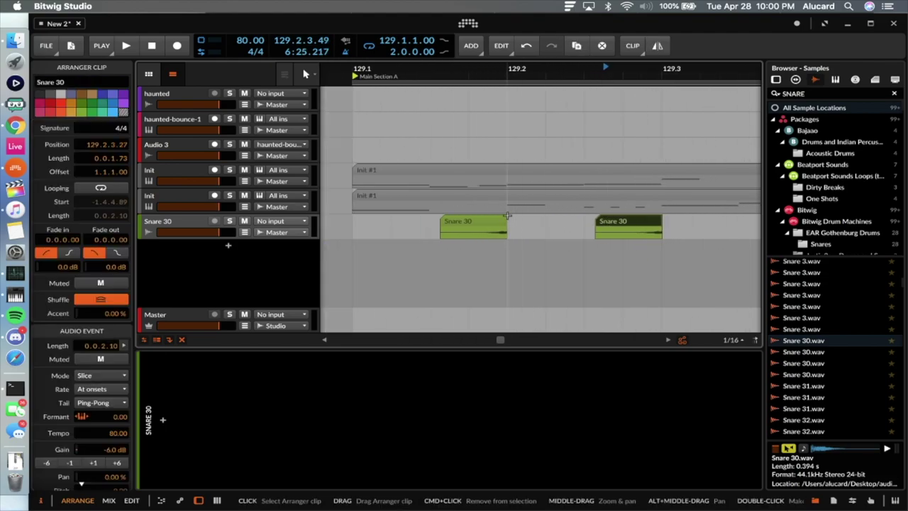
Play from the first reversed snare clip at 129.1.3.26 to check the two snare hits.
click(475, 225)
scroll(476, 226, down, 2)
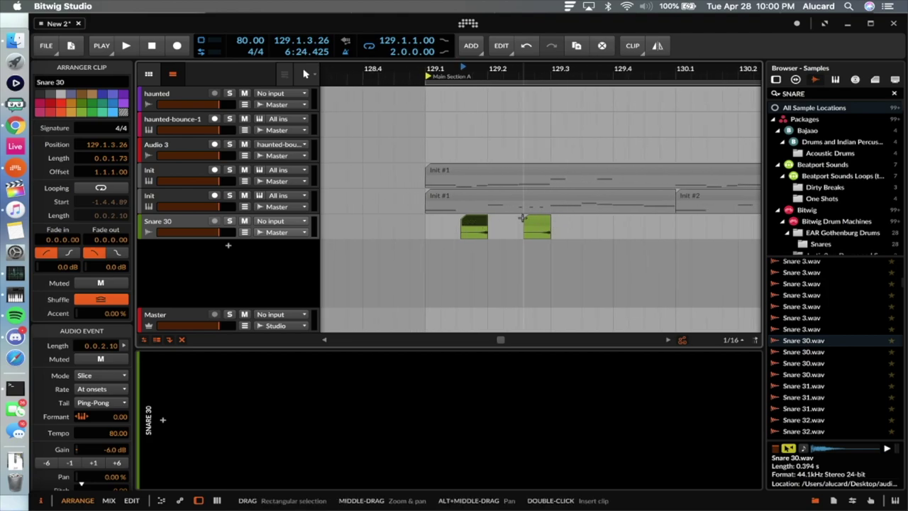
key(space)
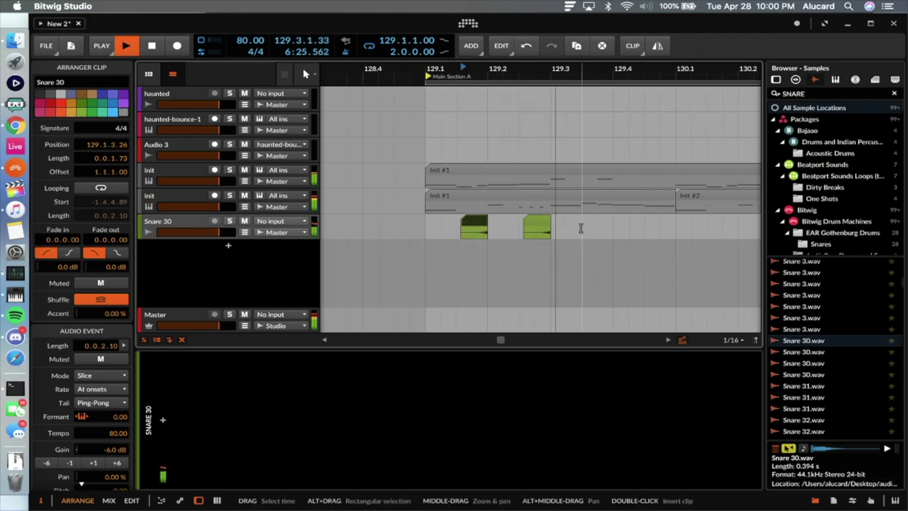
key(space)
Paste a third Snare 30 clip at 129.3.4.00 and move it back to 129.3.3.24.
key(ctrl+v)
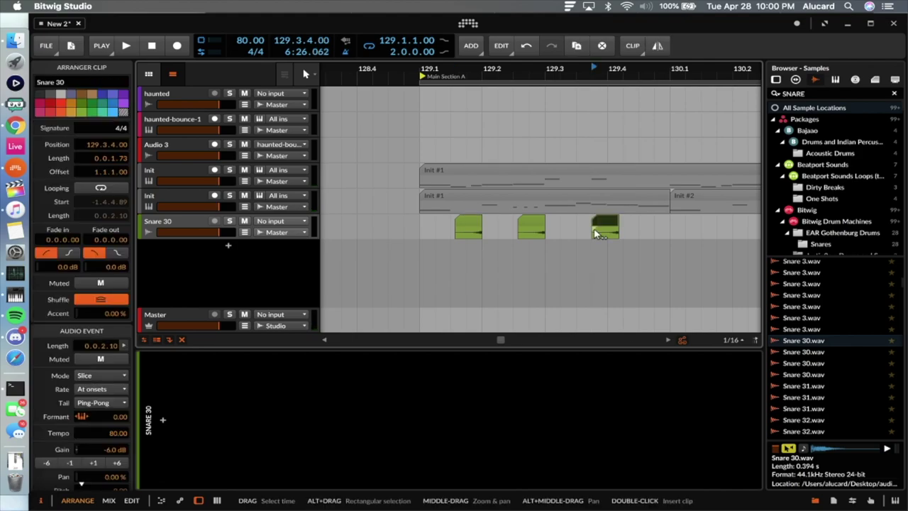
scroll(611, 227, up, 3)
drag(618, 227, 571, 234)
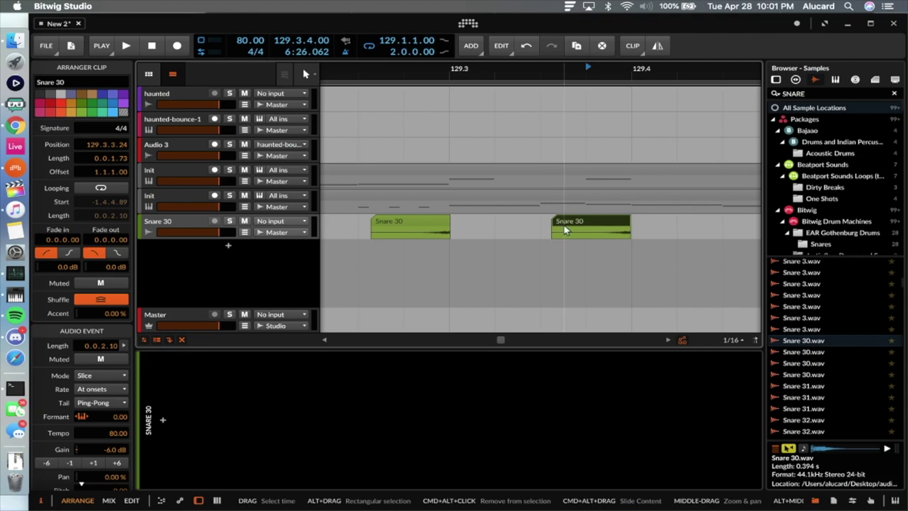
scroll(583, 222, down, 3)
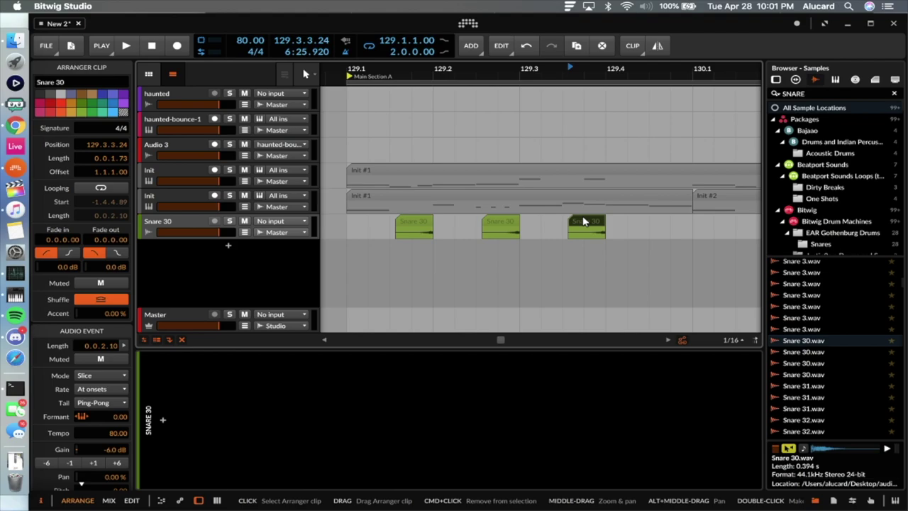
Fine-tune the third Snare 30 clip's position to 129.3.3.26 so it ends at 129.4.
scroll(583, 222, up, 3)
scroll(600, 223, up, 3)
drag(608, 226, 628, 219)
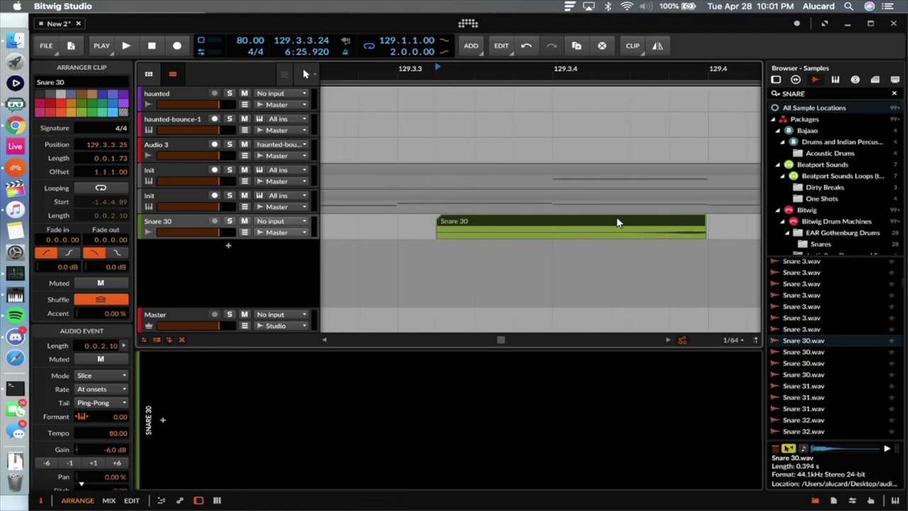
scroll(621, 218, up, 5)
scroll(616, 217, right, 1)
drag(487, 222, 567, 221)
scroll(486, 222, up, 5)
scroll(567, 220, down, 8)
click(552, 219)
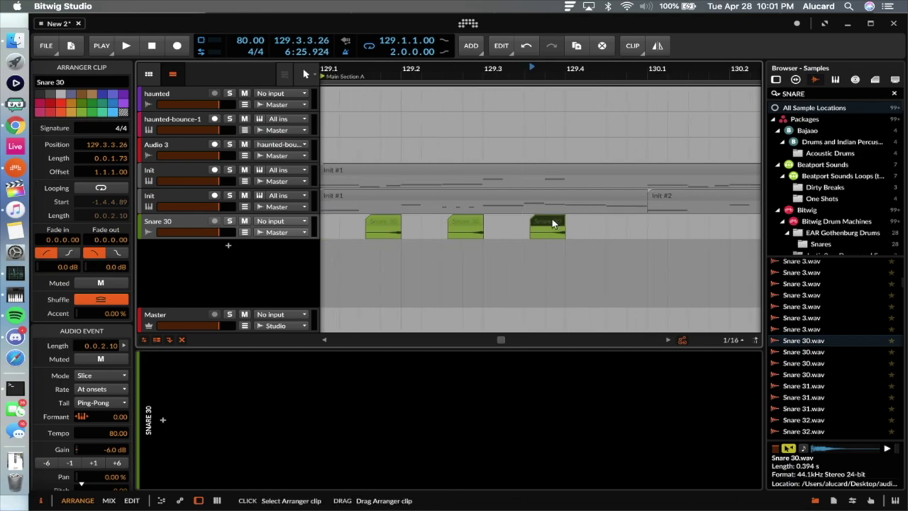
Stretch the third Snare 30 clip to double length, 0.0.3.47, and place it at 129.3.1.51 so it ends at 129.4.
scroll(553, 224, down, 4)
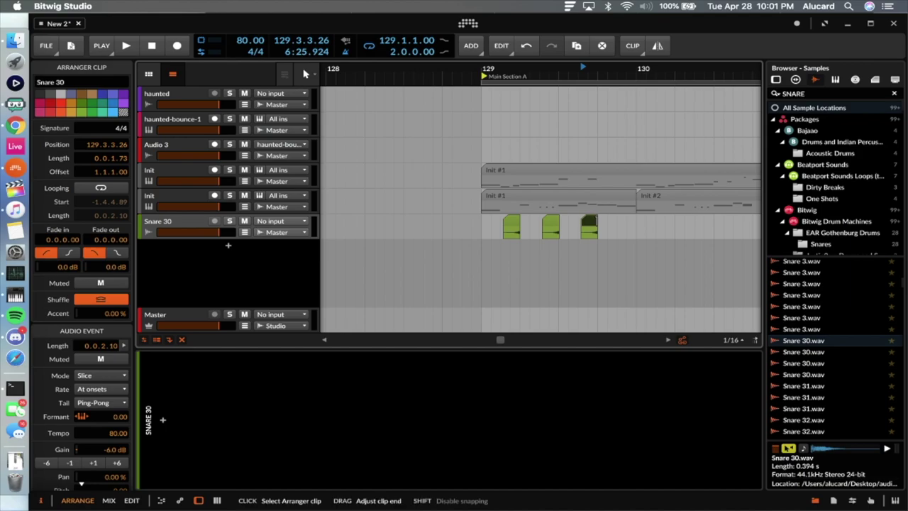
scroll(588, 219, right, 5)
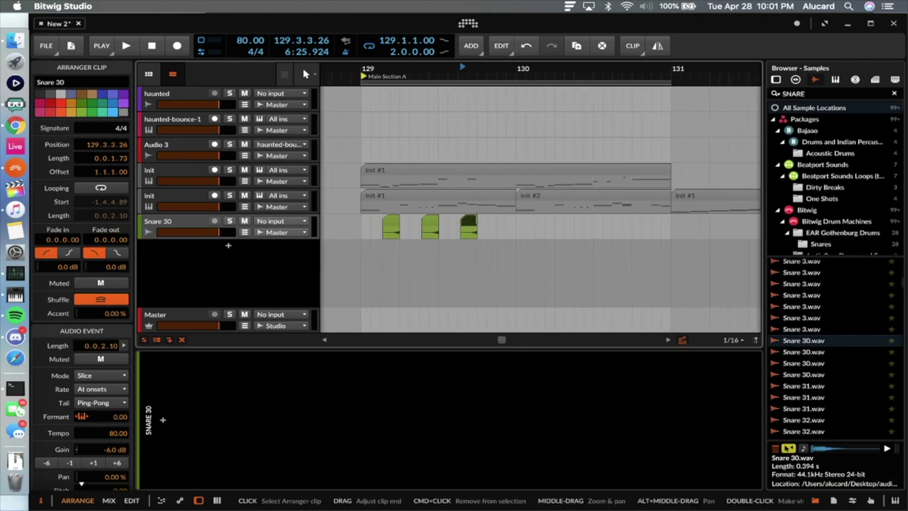
scroll(471, 220, up, 3)
scroll(471, 222, down, 3)
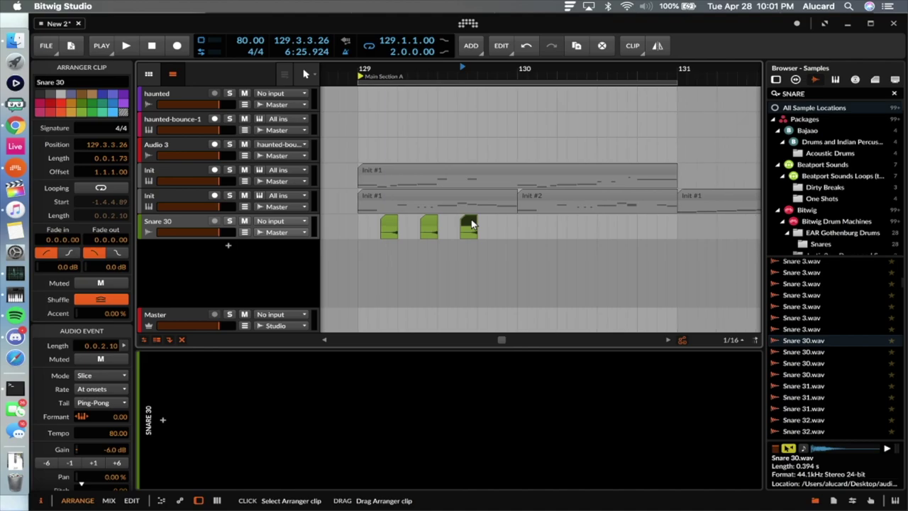
scroll(473, 225, up, 4)
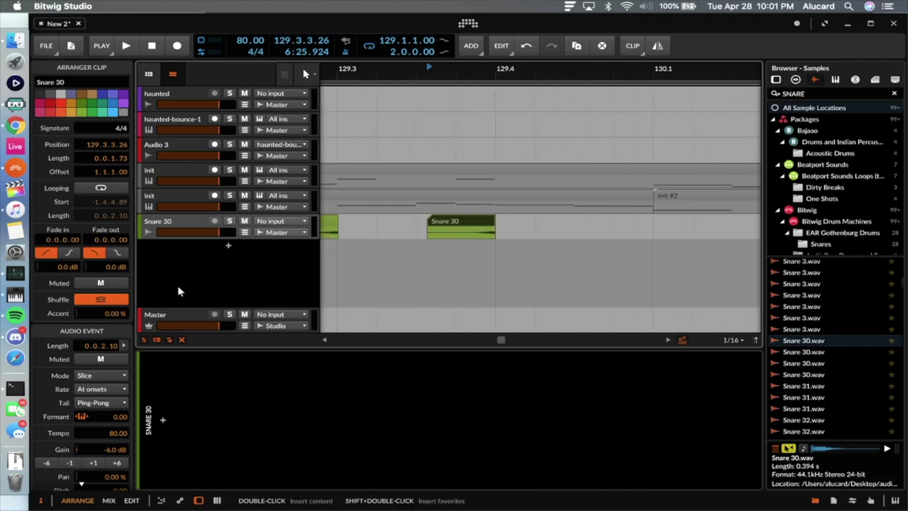
drag(450, 224, 365, 221)
key(alt+Up)
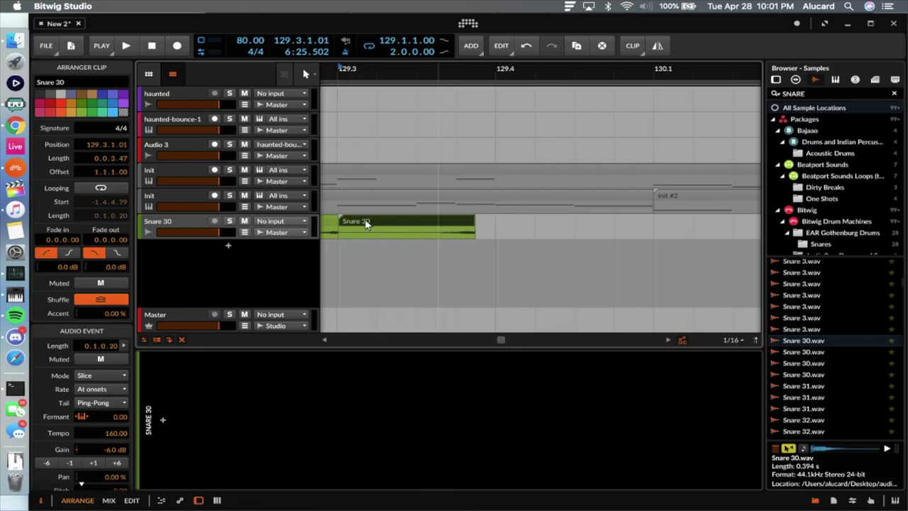
drag(468, 224, 477, 227)
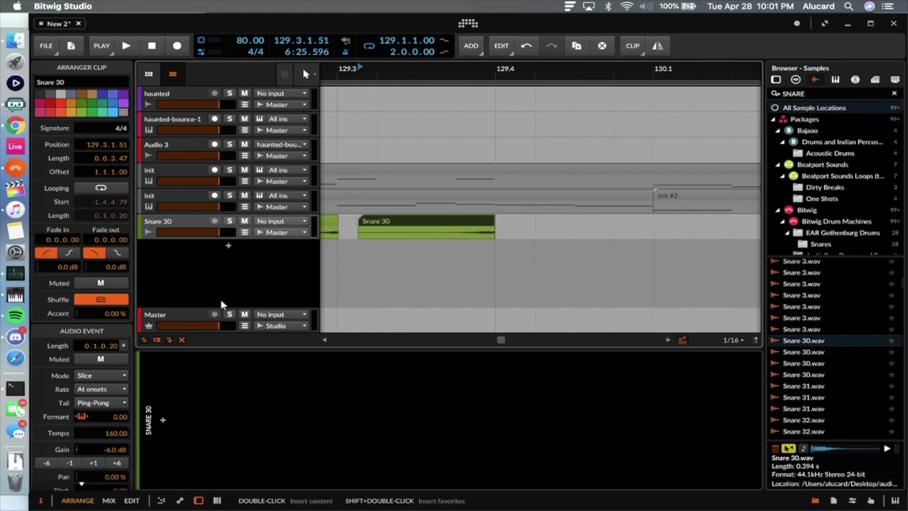
Set the stretched snare clip's formant to 24.00 and its stretch mode to Cyclic.
drag(88, 417, 88, 404)
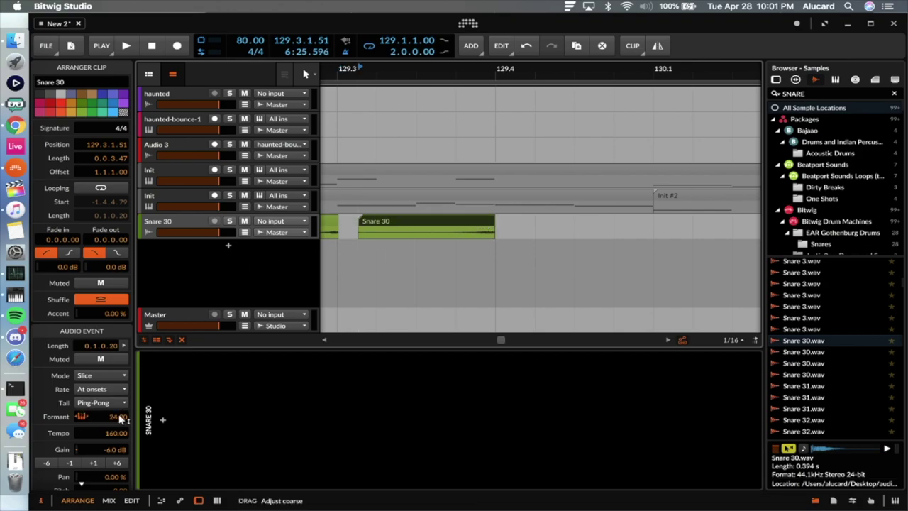
scroll(408, 202, down, 2)
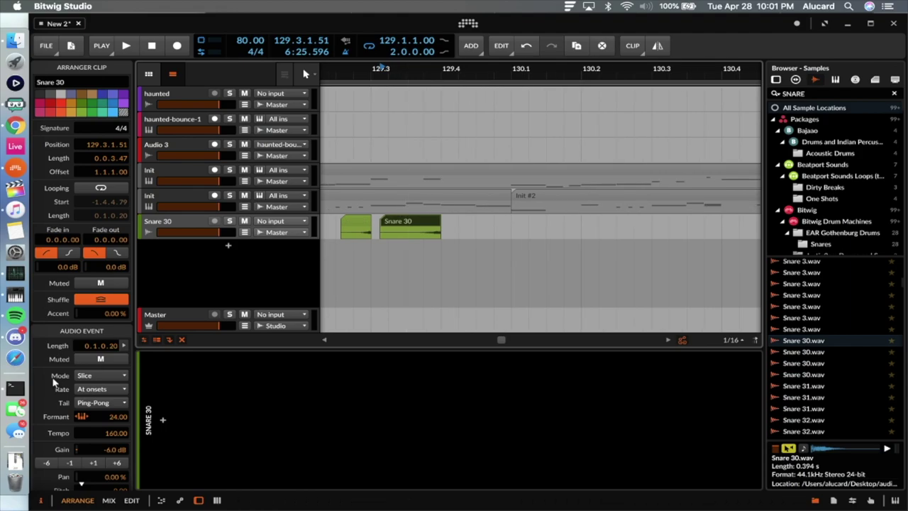
click(99, 376)
click(121, 259)
Play from the second snare clip at 129.2.3.27 to hear the stretched third hit.
click(359, 222)
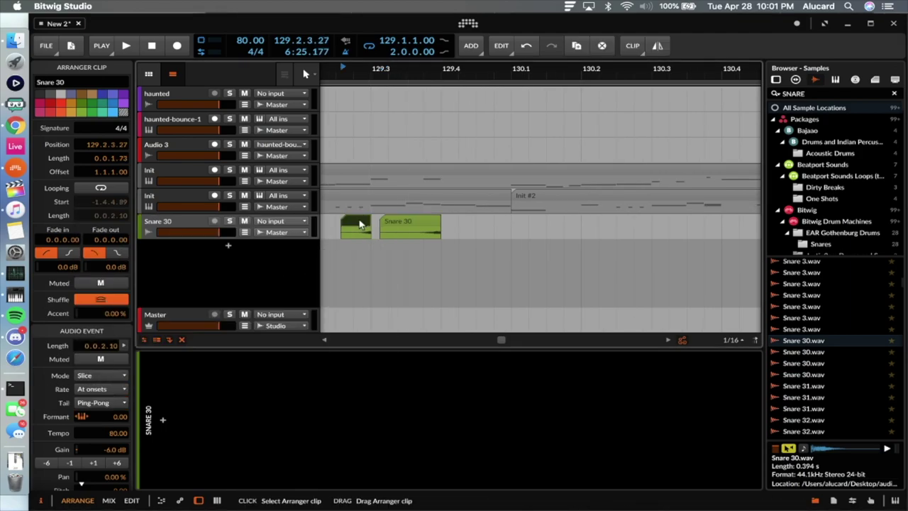
key(space)
key(space)
scroll(413, 188, down, 2)
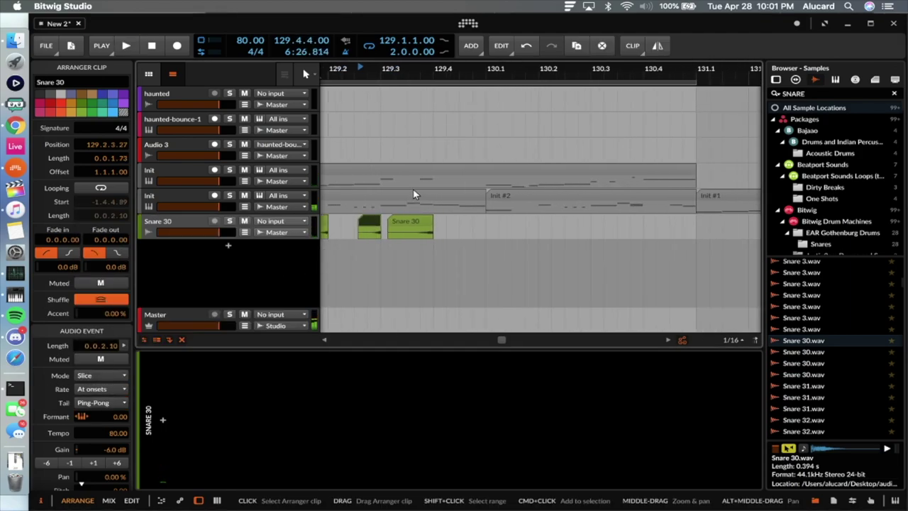
Reselect the stretched third Snare 30 clip and bring its audio event settings into view.
click(411, 222)
scroll(92, 369, down, 1)
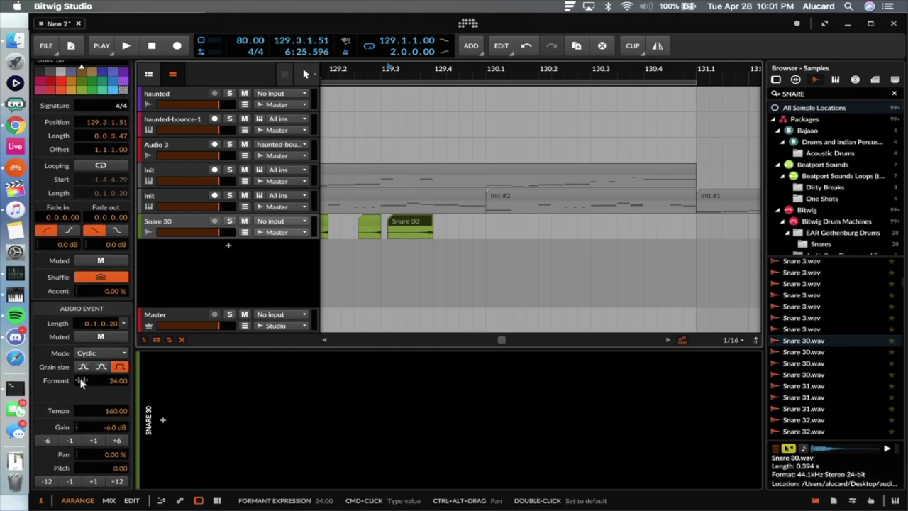
Set the formant of the selected Snare 30 audio event to -22.00 and play it back.
drag(110, 384, 110, 402)
key(space)
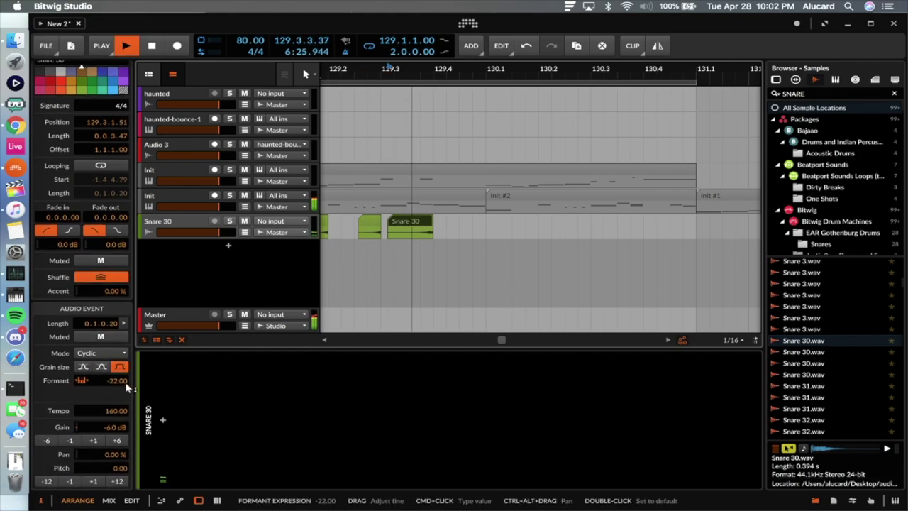
key(space)
key(space)
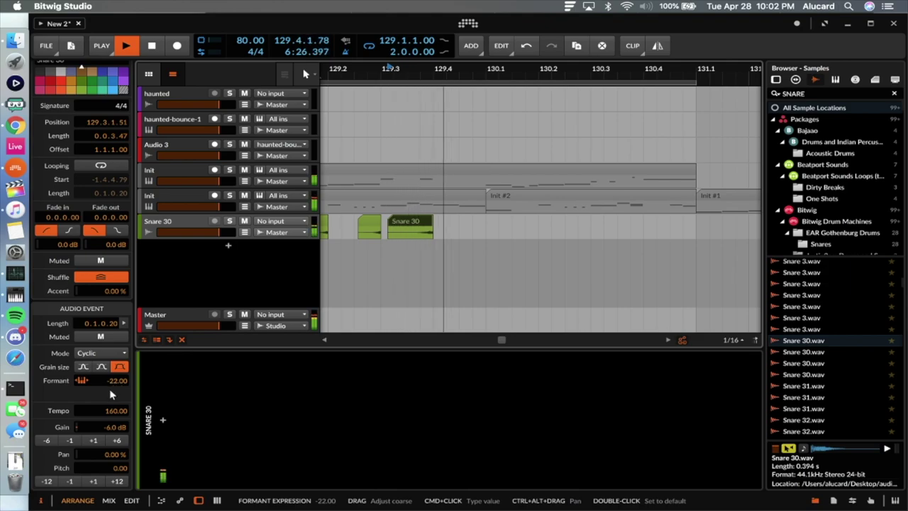
key(space)
key(space)
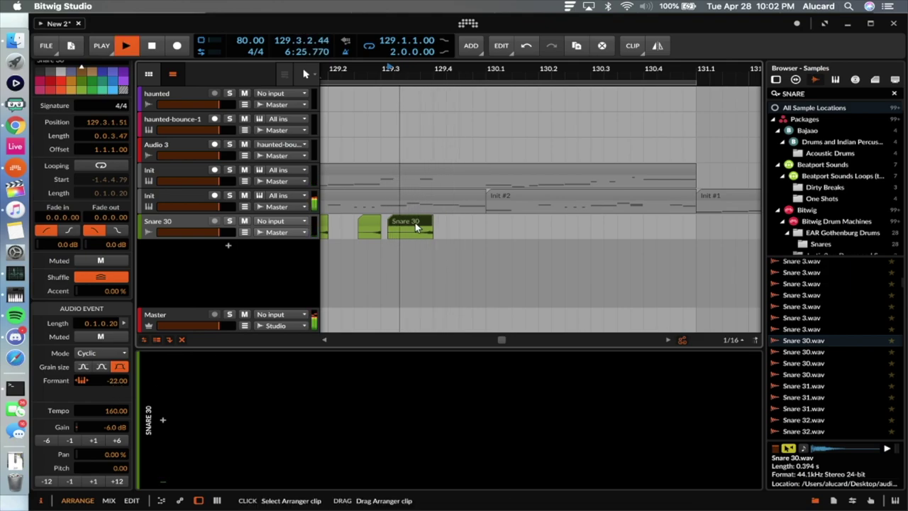
key(space)
Split the lower Init track's clip at 129.3.3 and 129.4, and mute the piece between the cuts.
scroll(412, 222, up, 3)
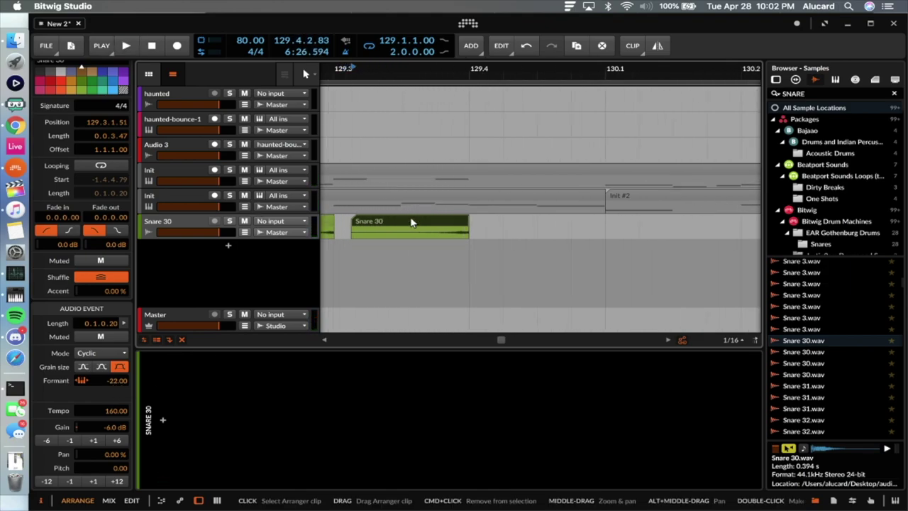
scroll(395, 227, left, 2)
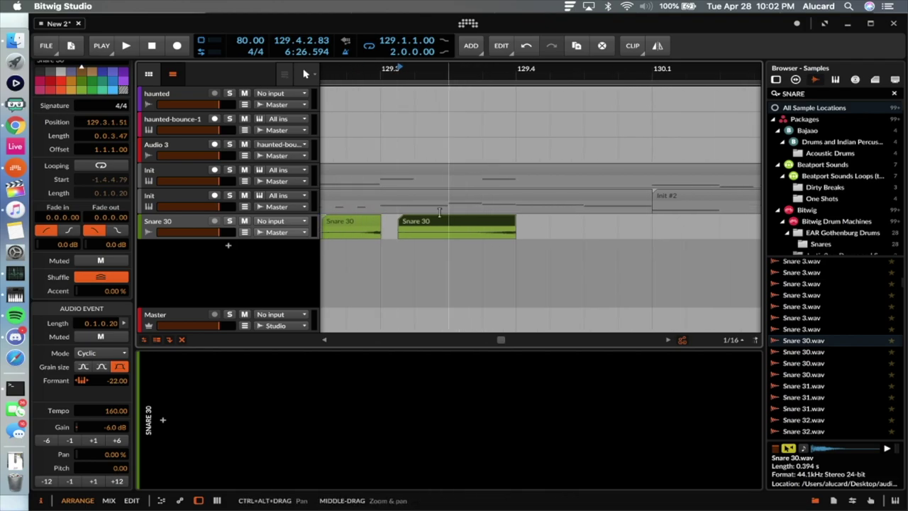
click(380, 202)
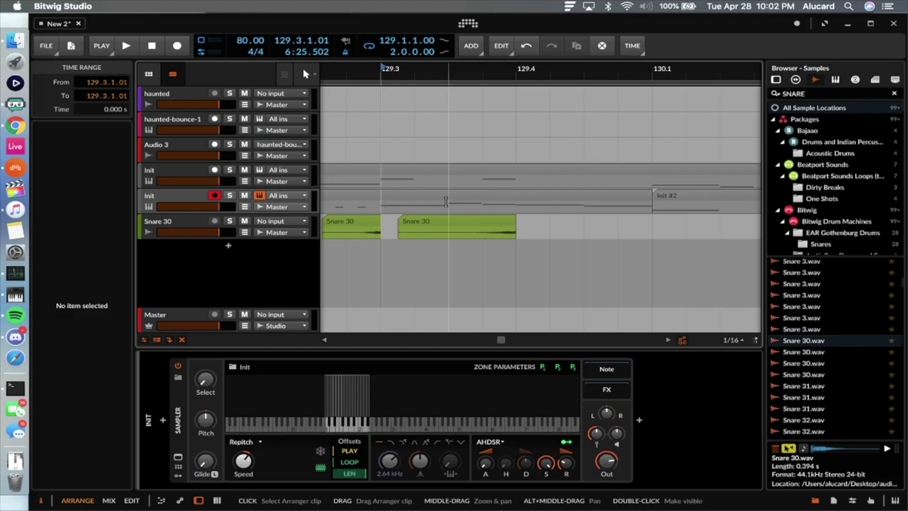
drag(448, 202, 518, 205)
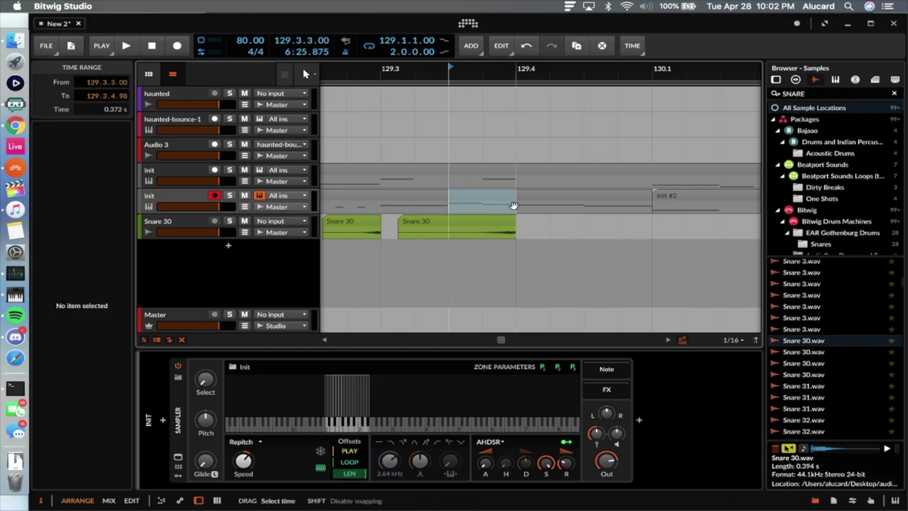
key(super+e)
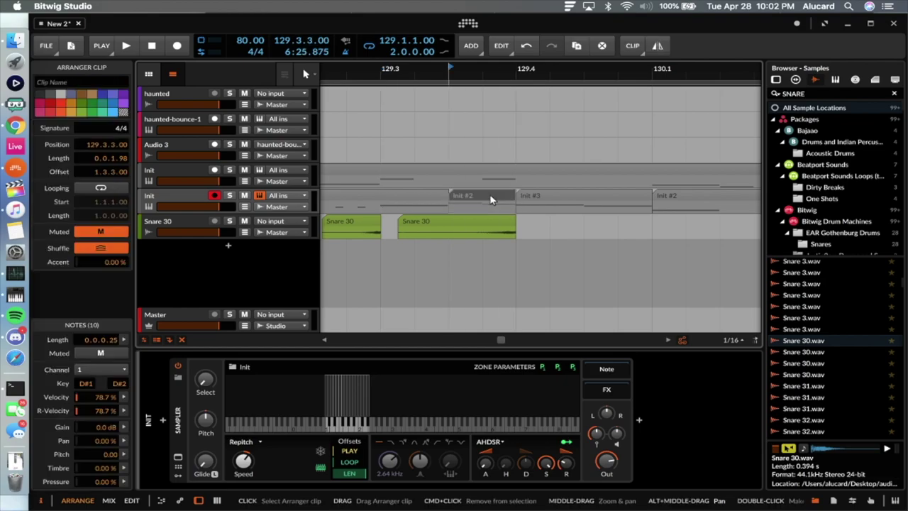
Split the upper Init track's clip at 129.3.3 and 129.4, and mute the resulting short piece.
click(451, 178)
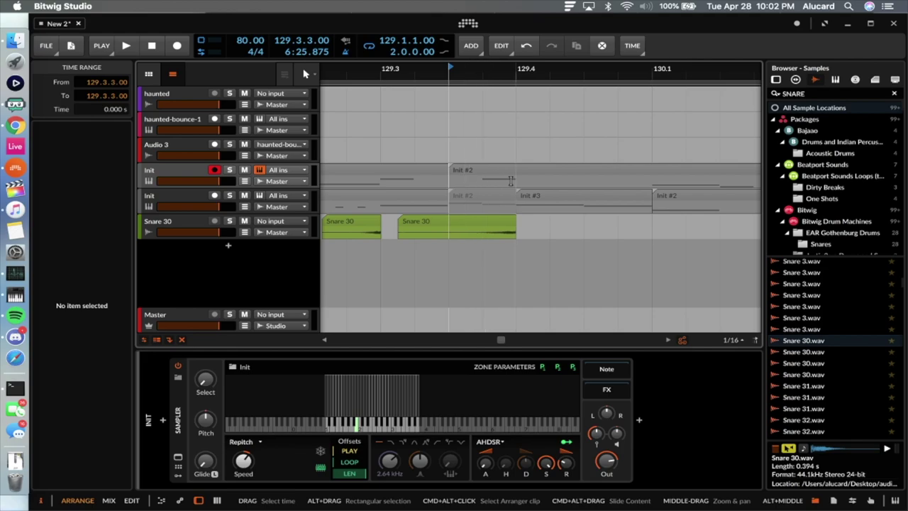
click(491, 173)
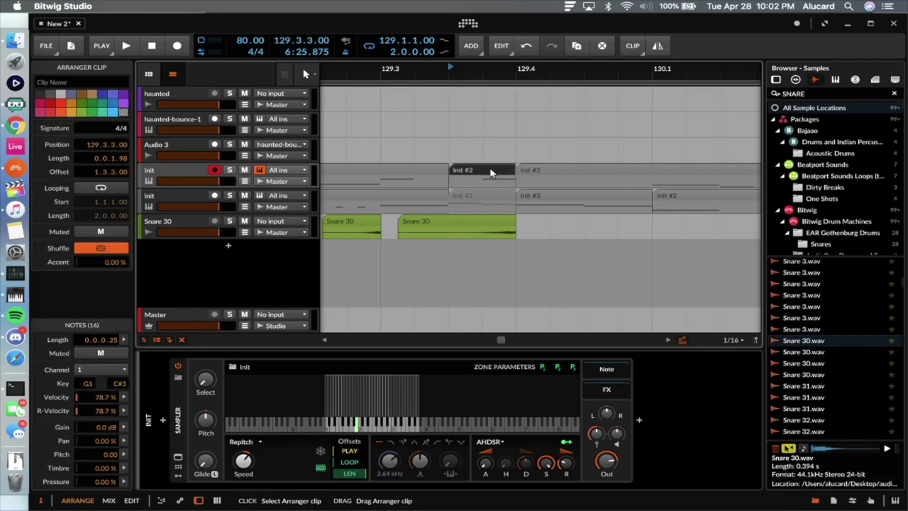
key(m)
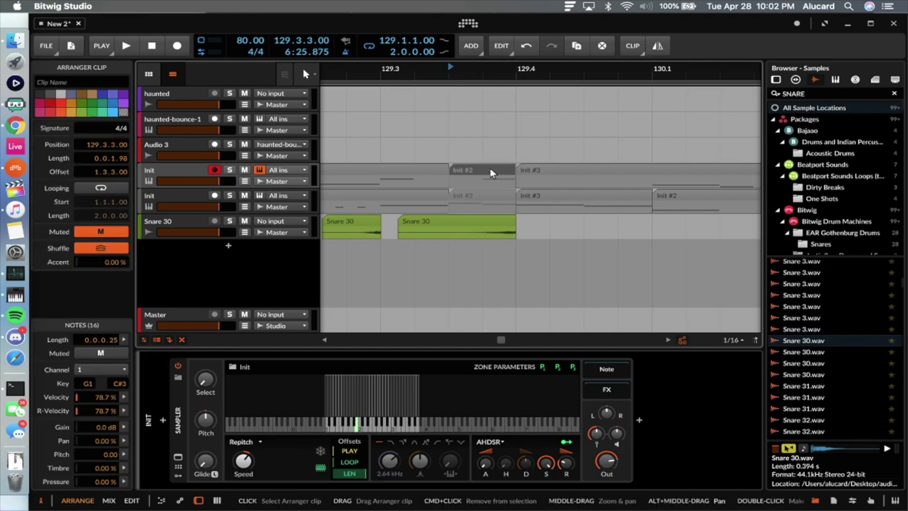
Play the arrangement repeatedly from 129.3 to hear the last snare against the muted Init pieces.
click(397, 203)
key(space)
key(space)
click(381, 207)
key(space)
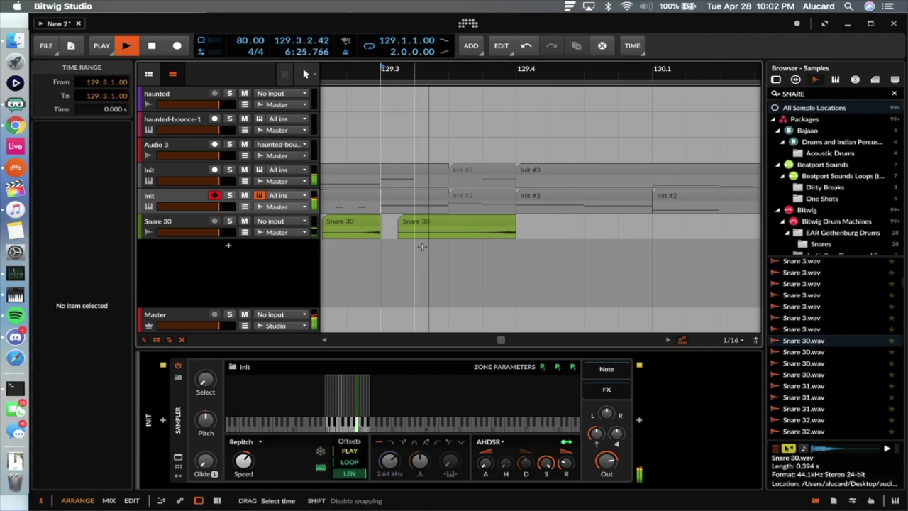
key(space)
key(space)
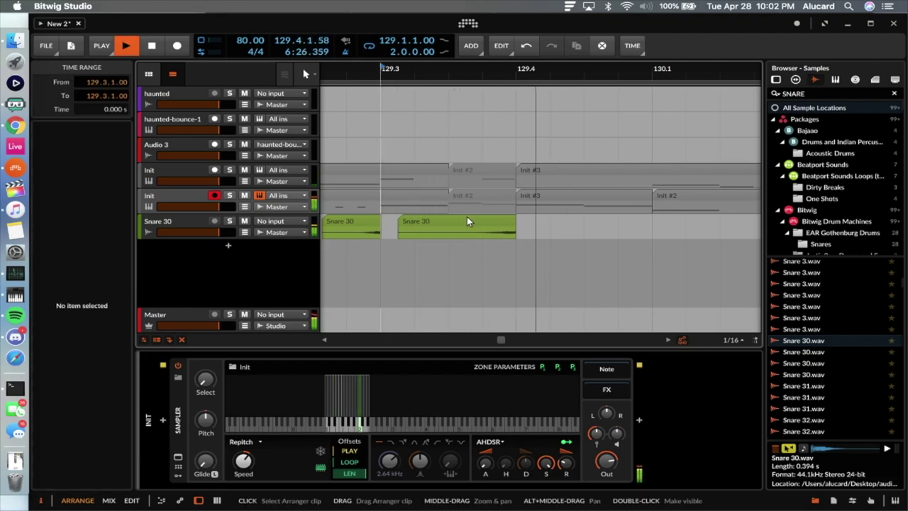
key(space)
scroll(467, 217, right, 1)
scroll(467, 217, down, 3)
key(space)
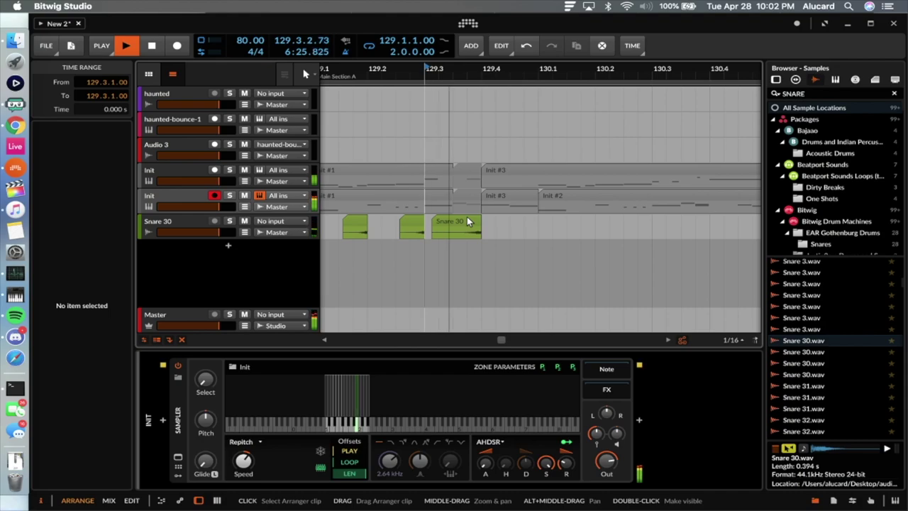
key(space)
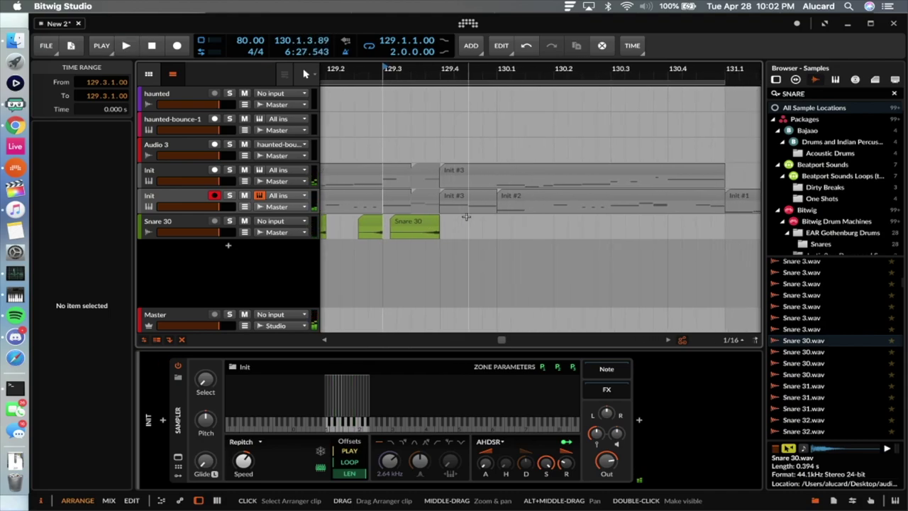
Split the upper Init track's clip at 130.1 and 130.3, and open the piece between the cuts in the note editor.
click(517, 198)
scroll(520, 199, up, 4)
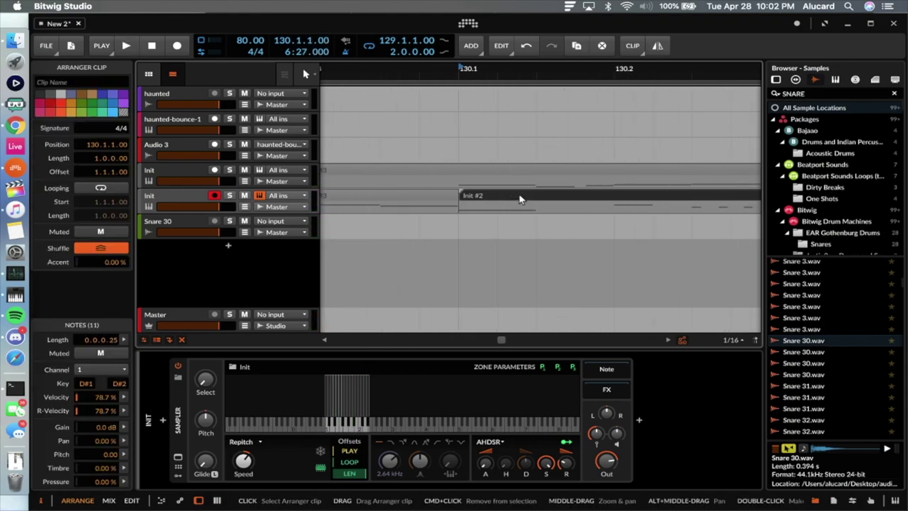
scroll(507, 178, down, 3)
click(488, 177)
click(486, 178)
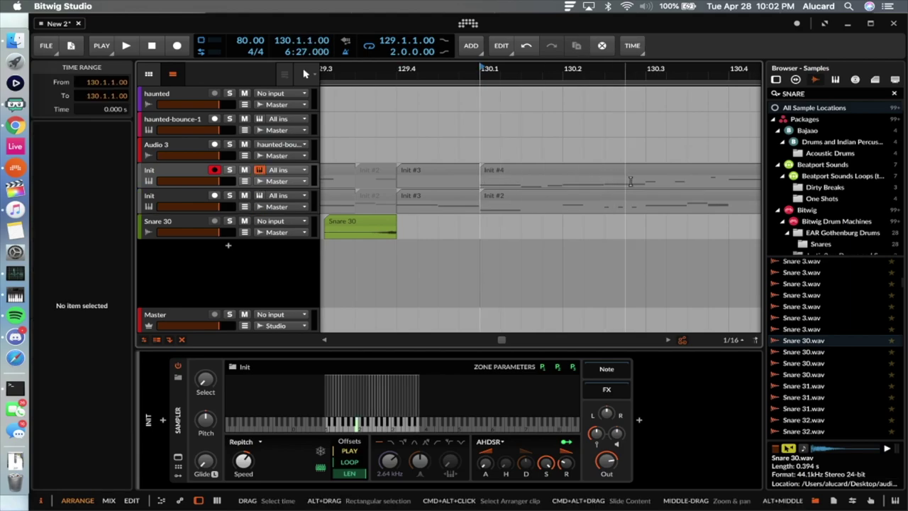
double_click(624, 181)
scroll(558, 222, down, 2)
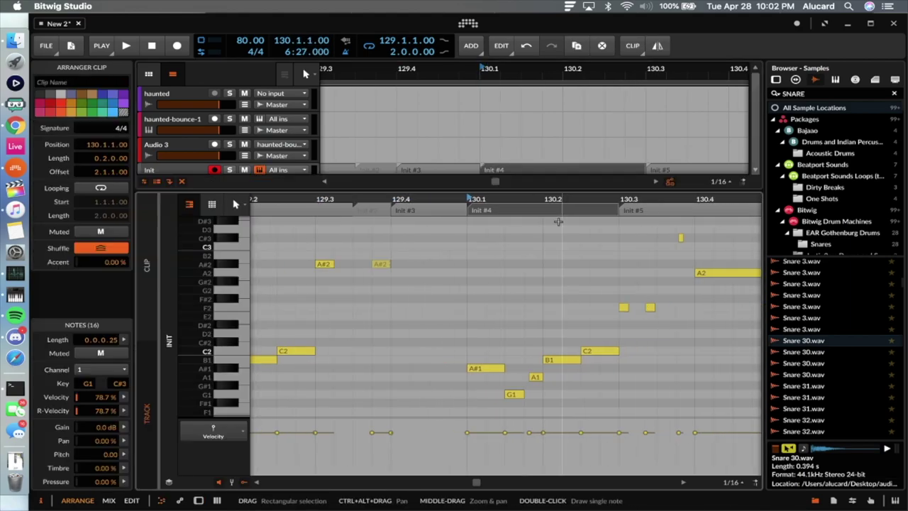
Compress the five notes from 130.1 to 130.3 into half their time span, ending at 130.2, and play them back.
drag(604, 325, 472, 414)
key(alt+Left)
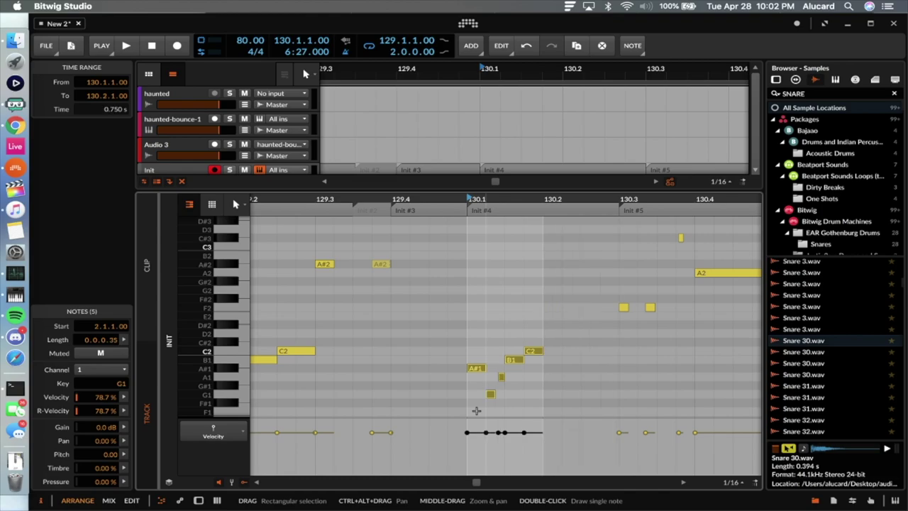
key(space)
scroll(537, 303, down, 2)
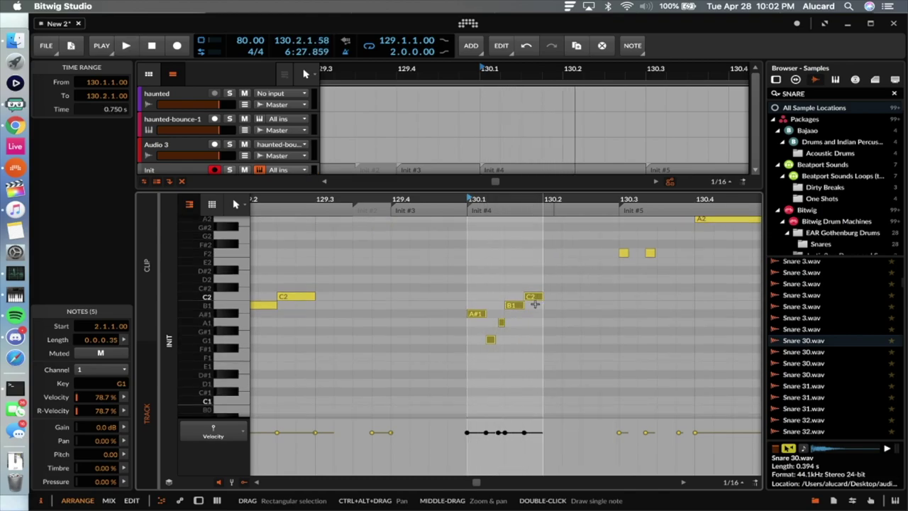
key(z)
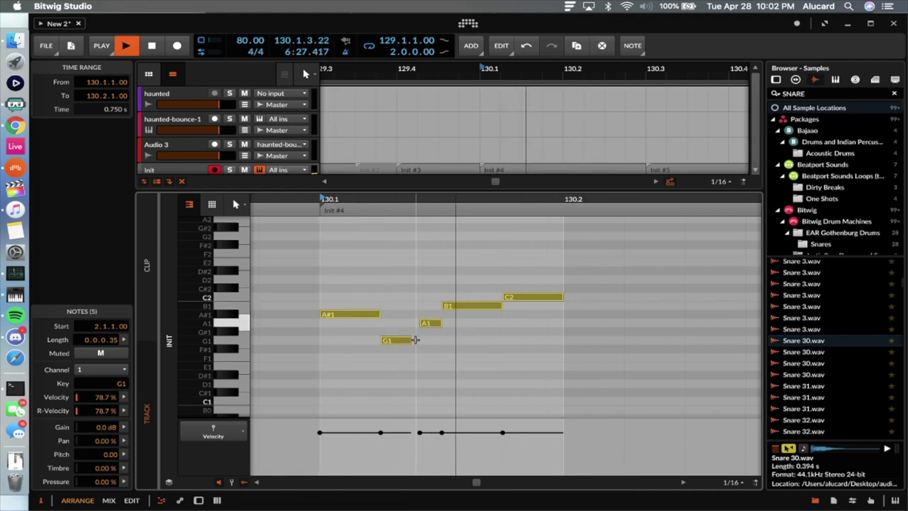
key(space)
Shorten the five selected notes together, trimming A#1 to about 0.0.0.58, and listen before closing the note editor.
drag(380, 312, 352, 314)
key(space)
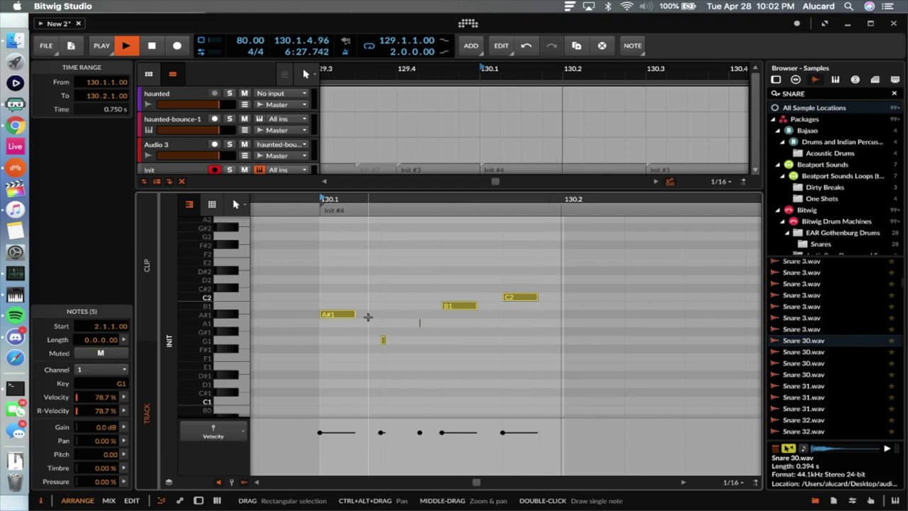
double_click(190, 169)
key(space)
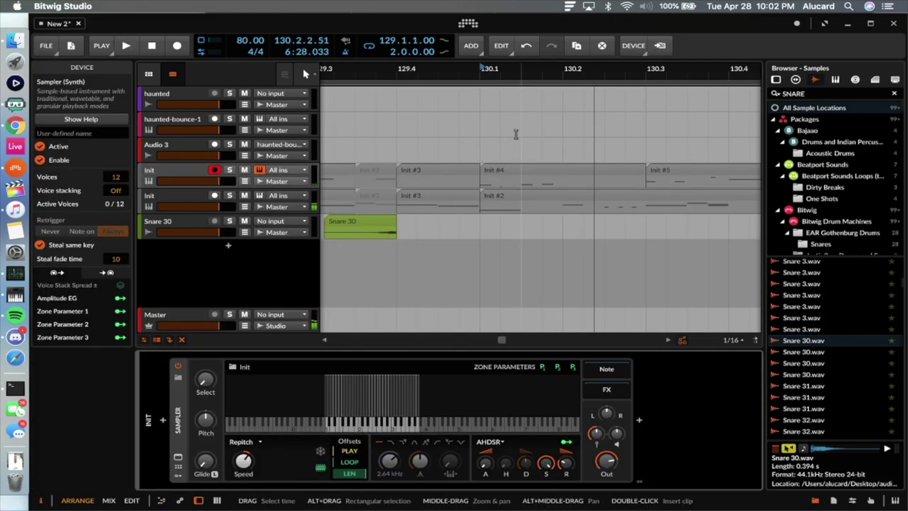
Copy the upper Init track's clip at bar 130 to bar 132, and play the original from 130.1.
click(506, 171)
scroll(507, 170, down, 5)
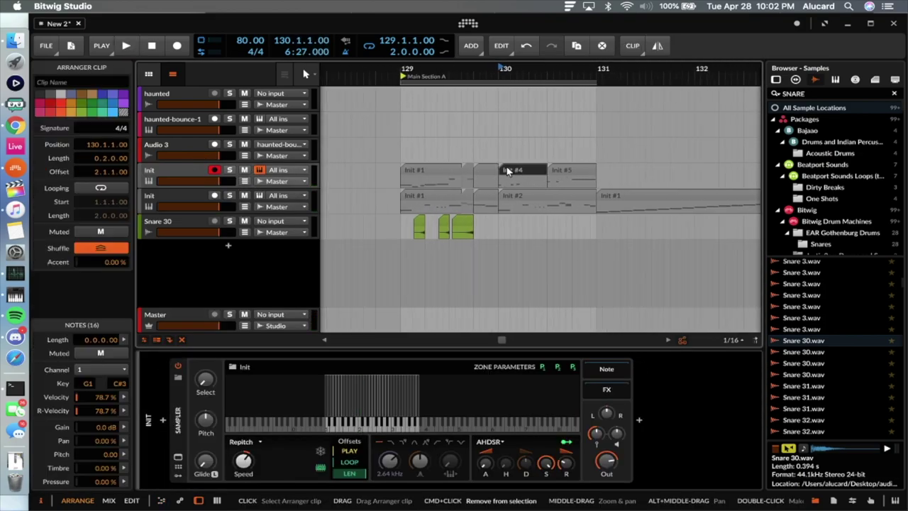
drag(507, 171, 705, 186)
click(511, 170)
key(space)
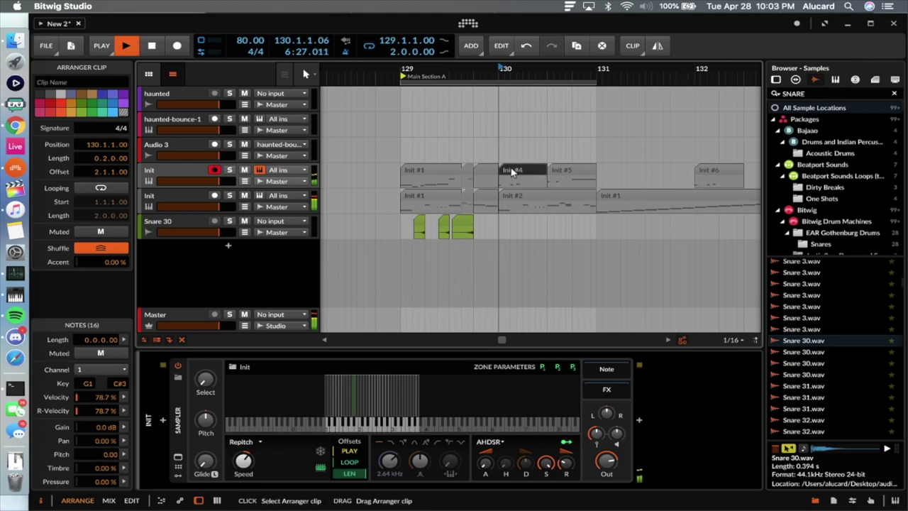
key(space)
Add a note at 130.2 in the bar 130 clip, with a length of 0.0.3.00 and pitch C#2.
double_click(506, 170)
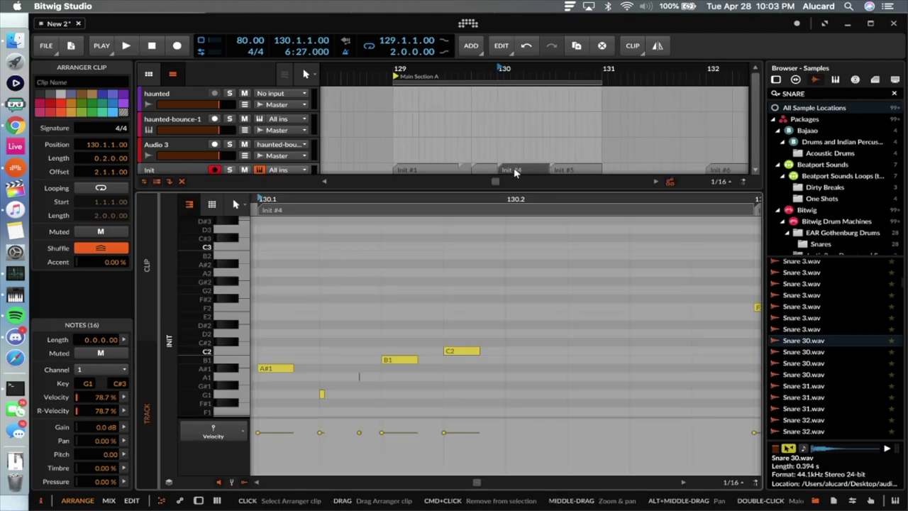
double_click(511, 351)
drag(542, 351, 551, 351)
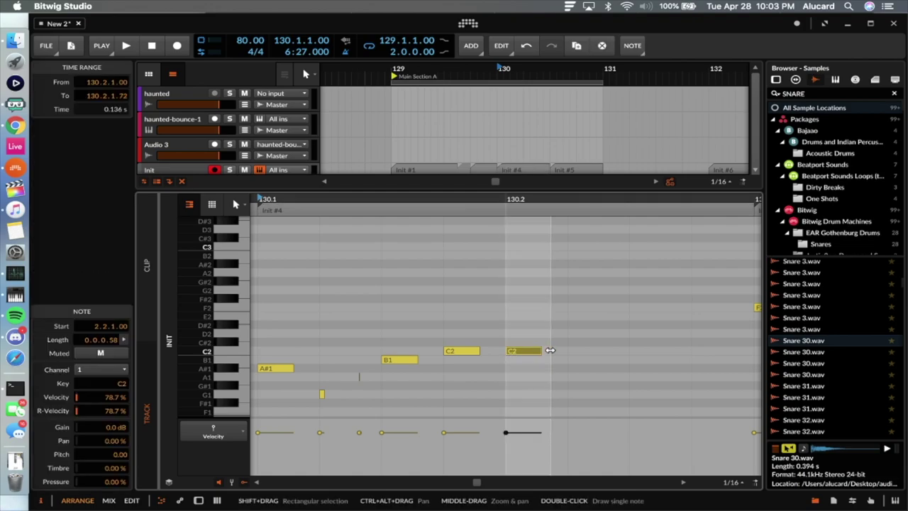
click(536, 348)
click(525, 353)
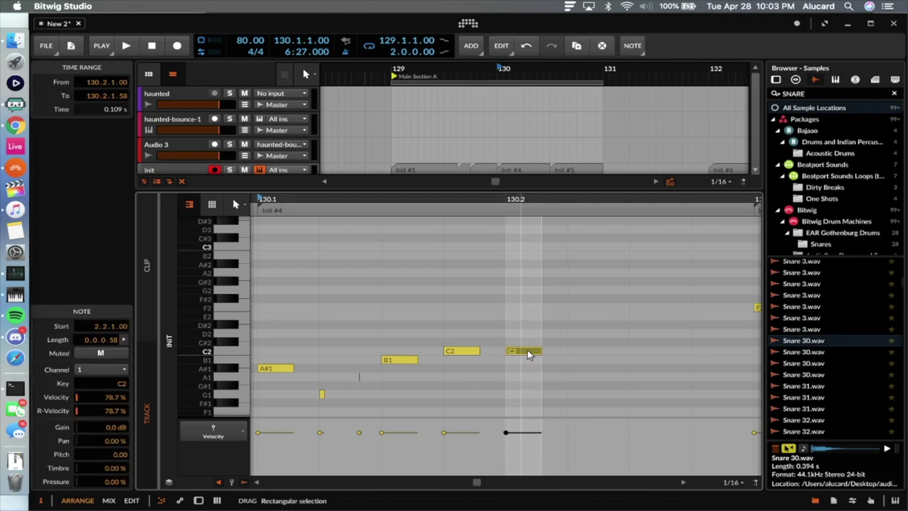
drag(539, 351, 692, 352)
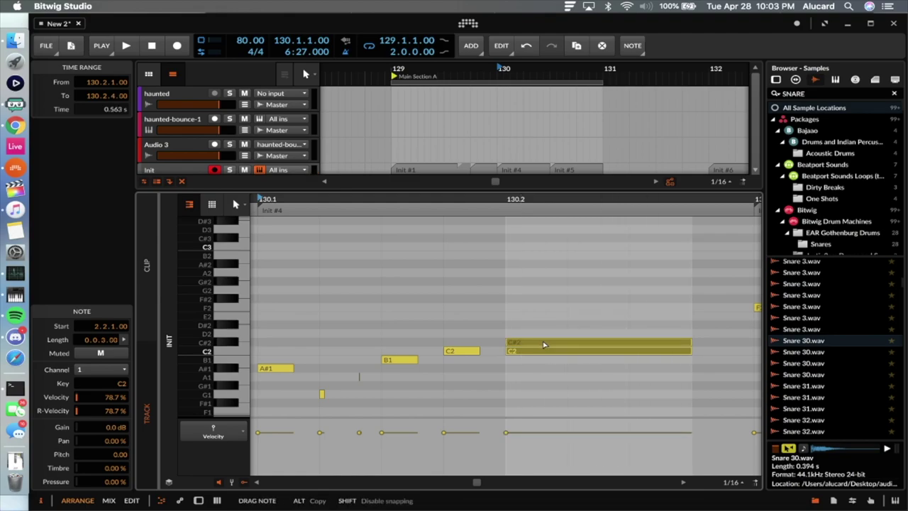
drag(544, 345, 543, 344)
Review the notes of the clips at 130.1 and 130.3 on the upper Init track, and play back the section.
scroll(484, 105, down, 2)
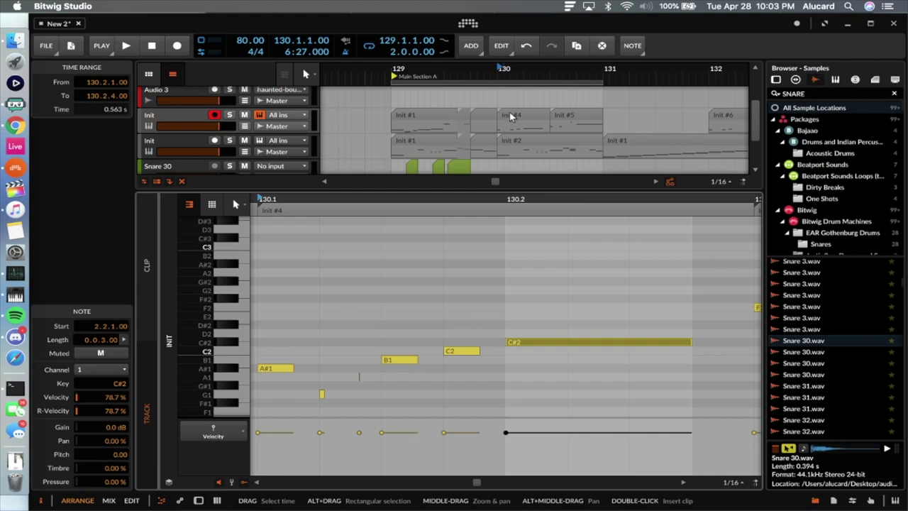
click(510, 116)
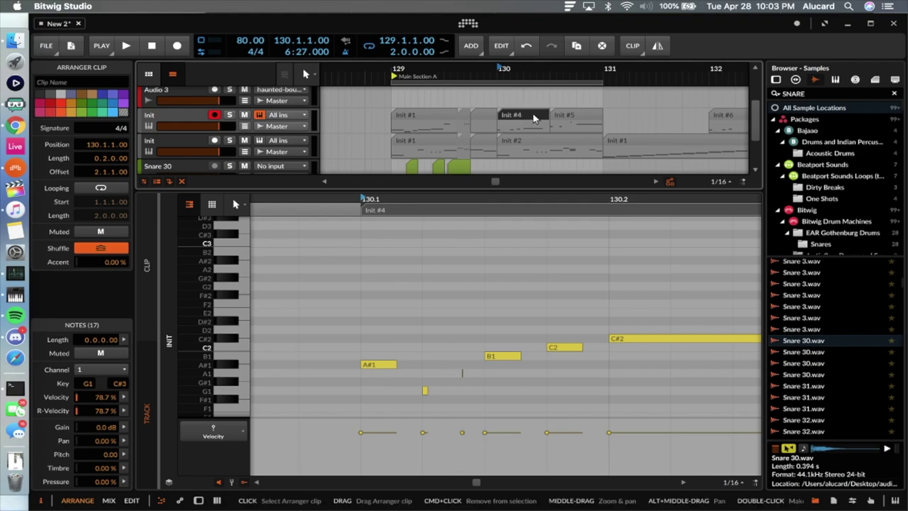
click(564, 117)
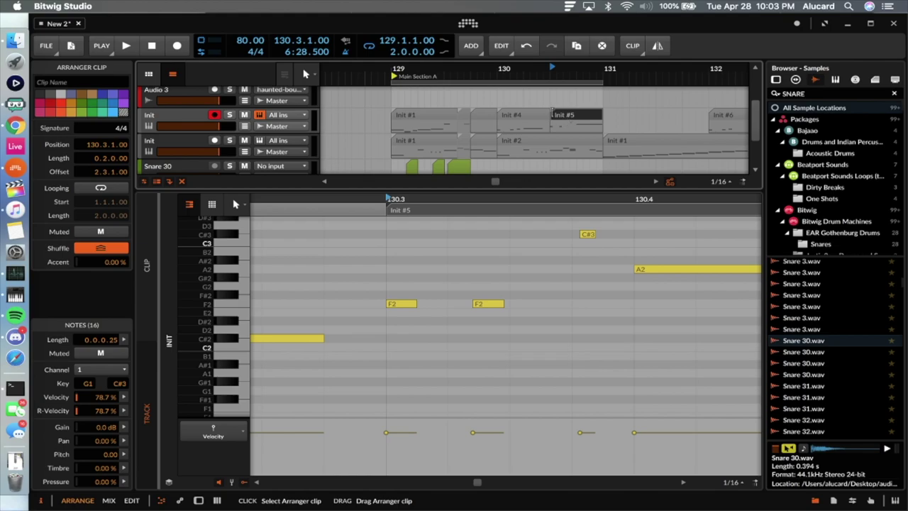
click(533, 117)
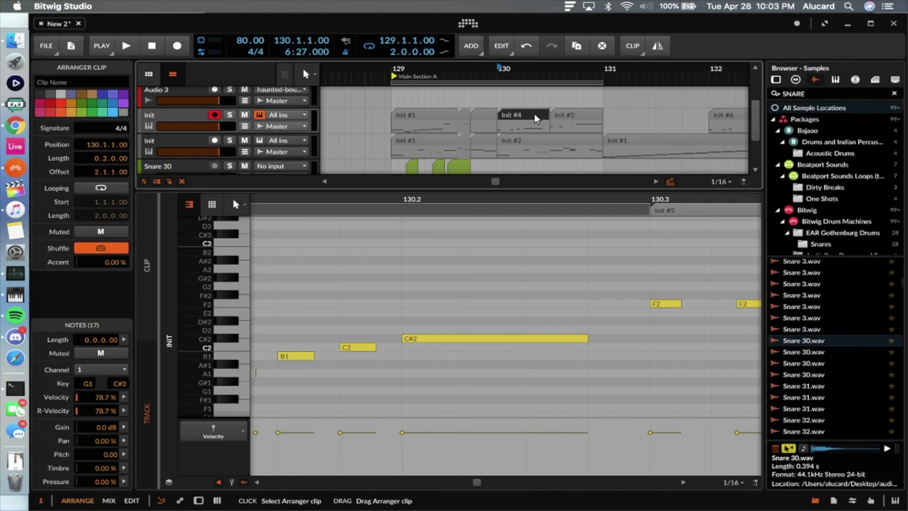
scroll(536, 118, up, 3)
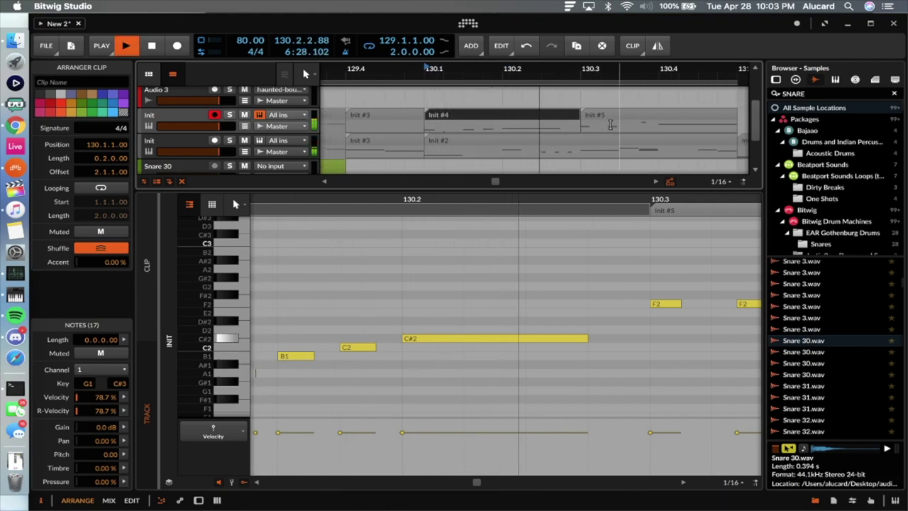
scroll(572, 142, down, 3)
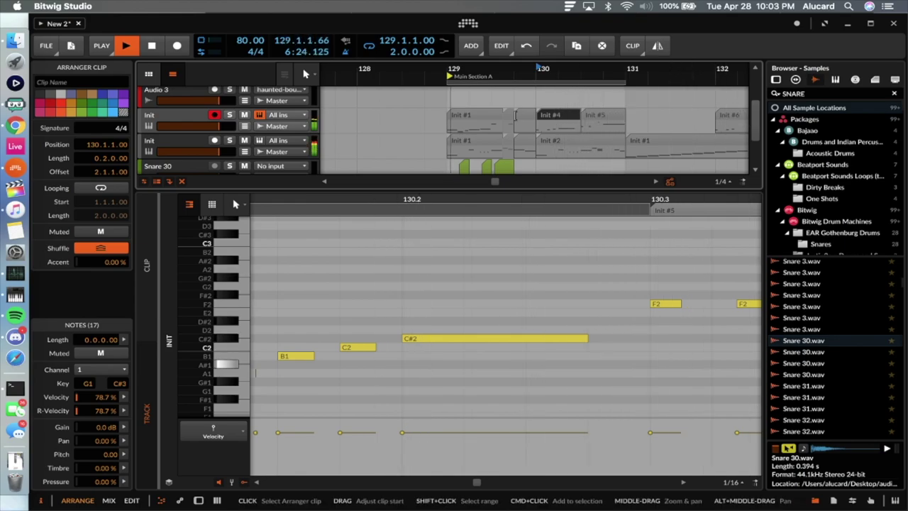
Close the note editor, stop playback and duplicate the bar 129 snare clips on the Snare 30 track into bar 130.
double_click(187, 119)
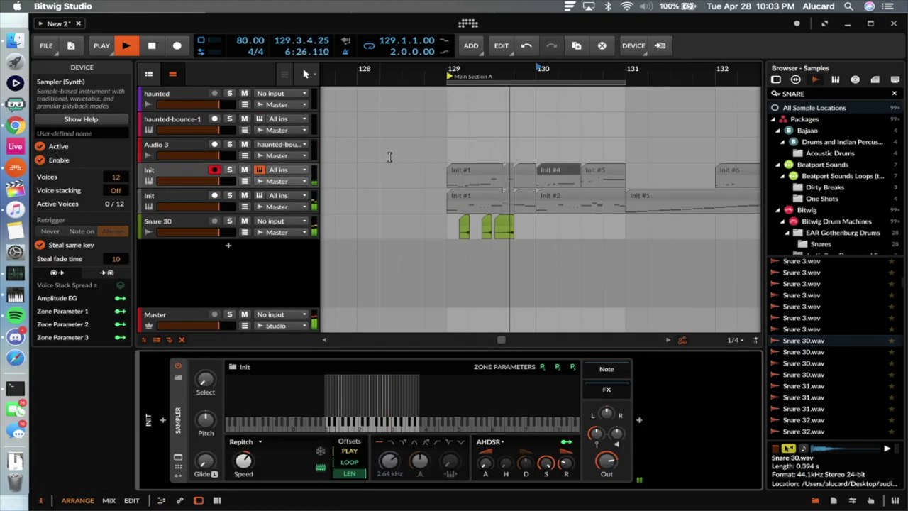
key(space)
drag(450, 227, 537, 227)
key(super+d)
click(556, 229)
scroll(556, 229, up, 5)
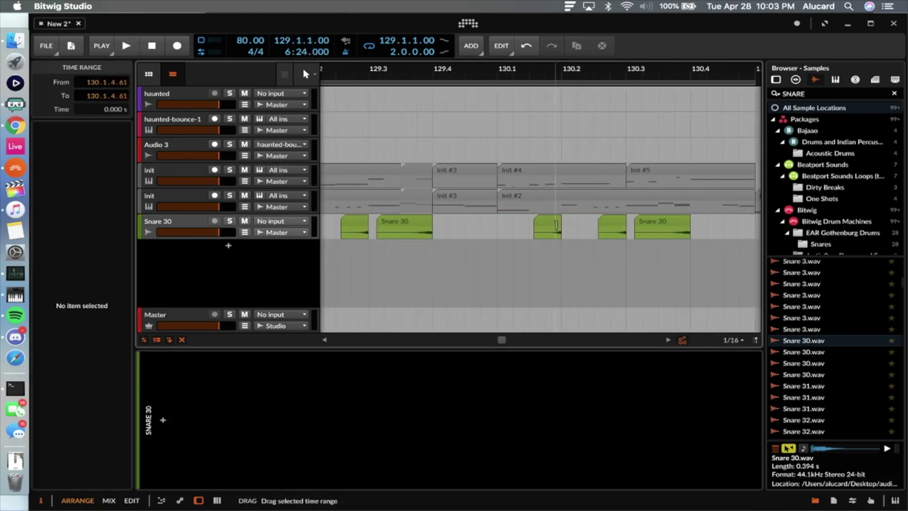
Delete the long Snare 30 clip at 130.3.1.51.
click(554, 229)
scroll(582, 226, right, 3)
click(598, 223)
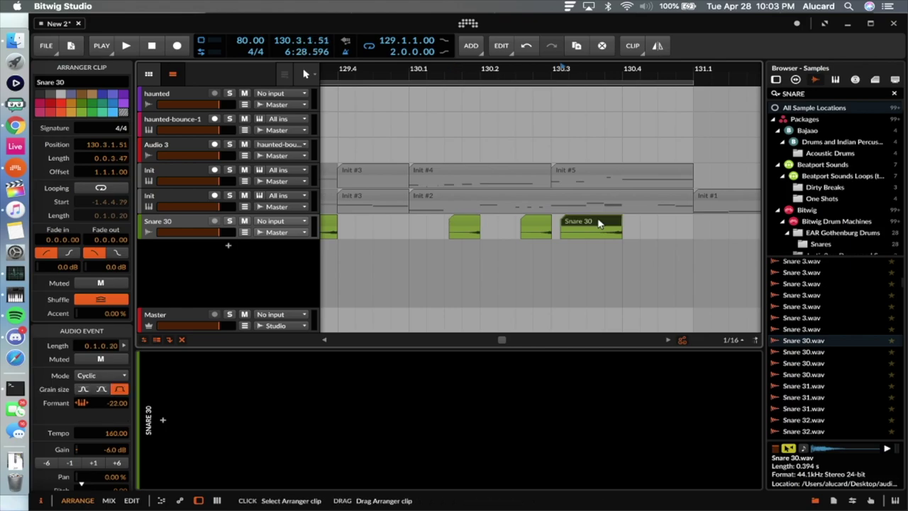
key(Delete)
Copy the short snare hit at 130.2.3.27 to 130.3.2.00 and check it against the long hit in bar 129.
click(540, 225)
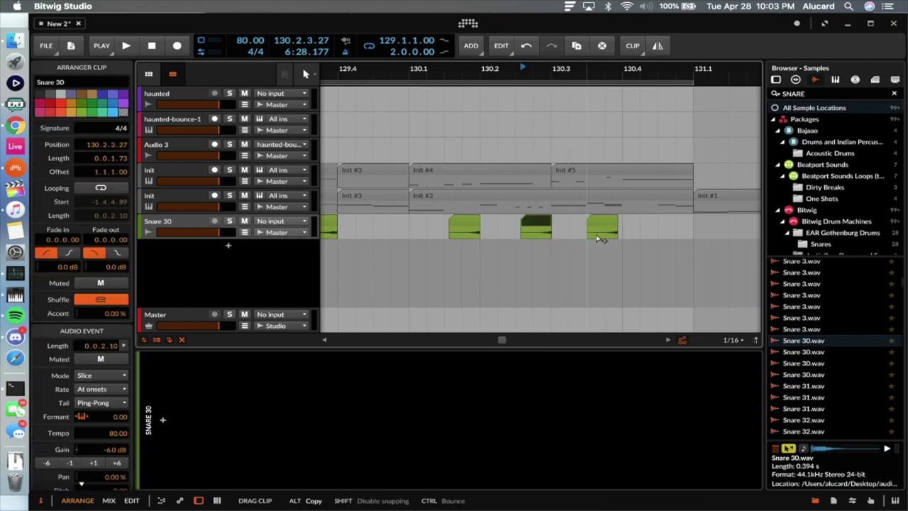
drag(596, 238, 592, 235)
scroll(592, 234, up, 4)
scroll(591, 231, left, 8)
scroll(590, 231, down, 2)
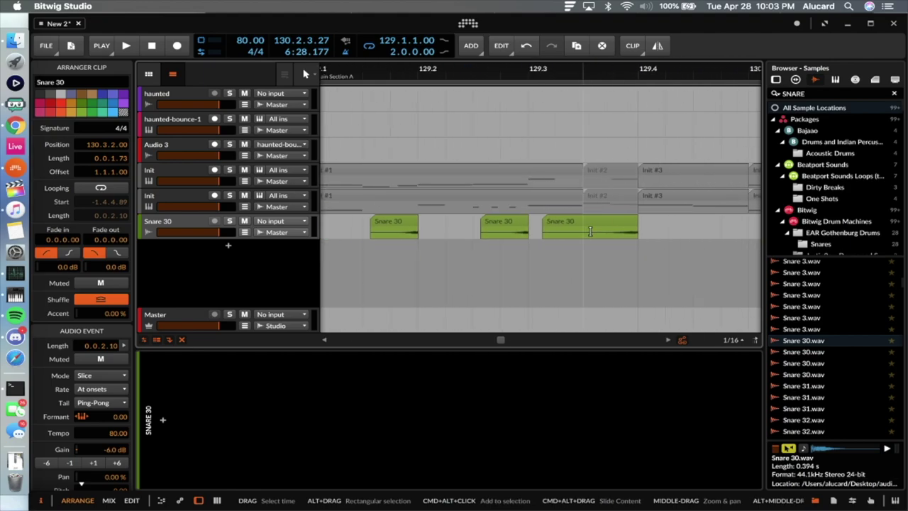
scroll(591, 232, down, 4)
click(593, 220)
scroll(593, 221, down, 4)
scroll(593, 220, up, 4)
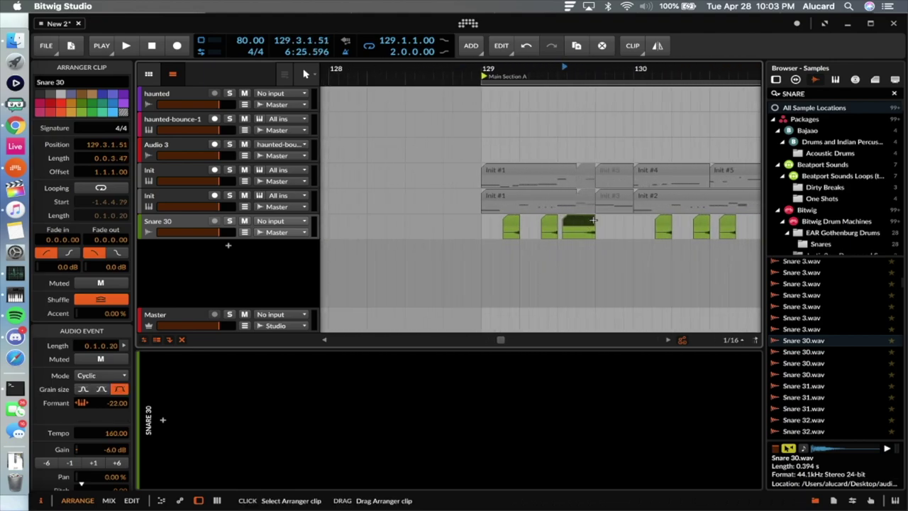
Move the copied snare hit to 130.3.2.26, aligning its end with 130.3.4.
scroll(593, 220, right, 3)
scroll(595, 222, up, 4)
scroll(593, 220, right, 4)
scroll(551, 218, up, 3)
scroll(549, 218, up, 1)
drag(466, 227, 544, 225)
scroll(480, 227, up, 3)
scroll(491, 223, up, 3)
scroll(491, 222, down, 4)
scroll(500, 225, up, 3)
scroll(544, 225, down, 1)
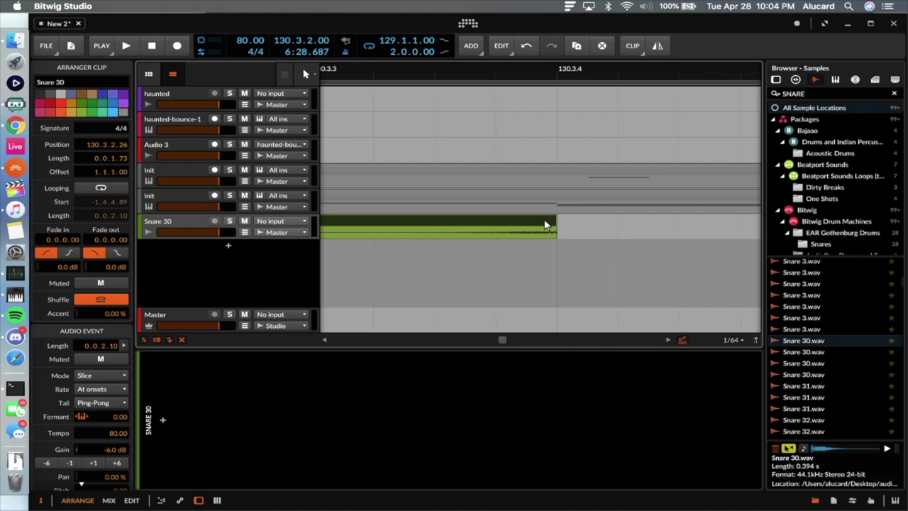
scroll(544, 225, down, 4)
Compare the snare hit positions in bars 129 and 130, and delete the copied hit at 130.3.2.26.
click(449, 227)
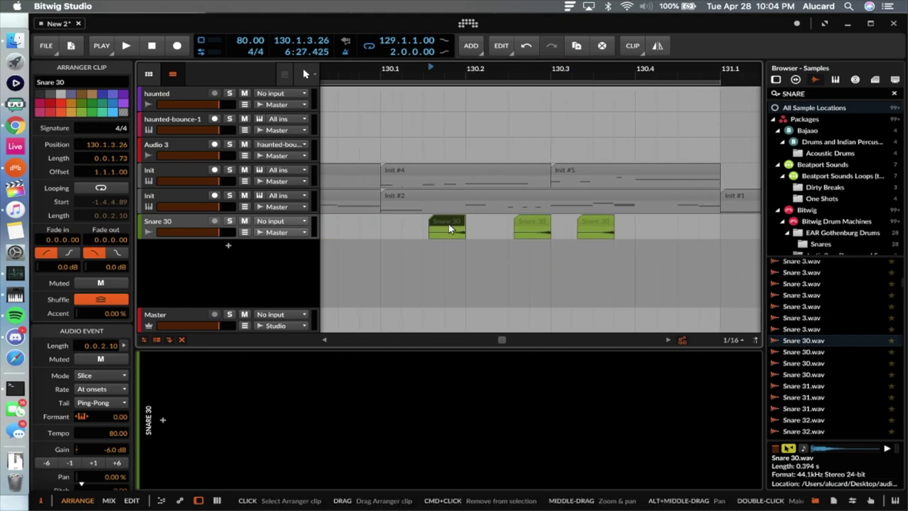
scroll(448, 227, down, 3)
click(380, 222)
scroll(379, 221, up, 4)
scroll(378, 224, left, 1)
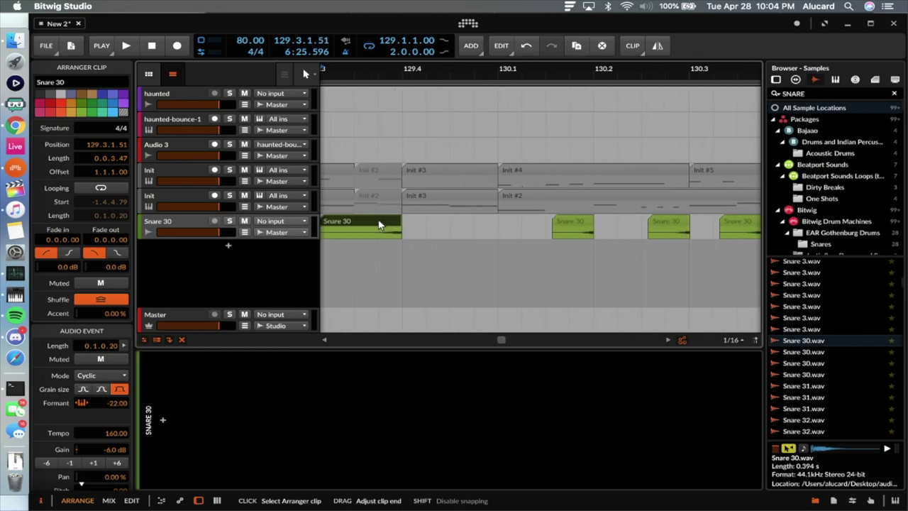
scroll(488, 223, right, 5)
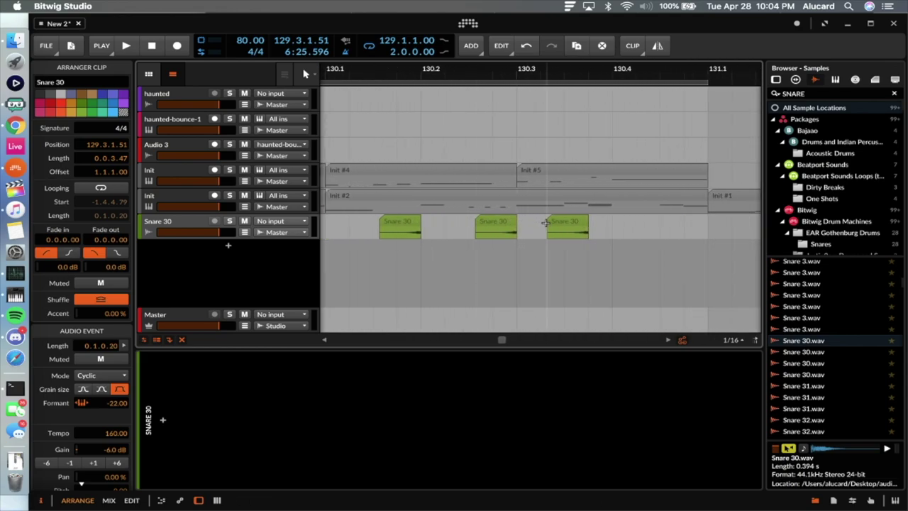
scroll(544, 222, left, 5)
scroll(591, 224, right, 5)
click(654, 227)
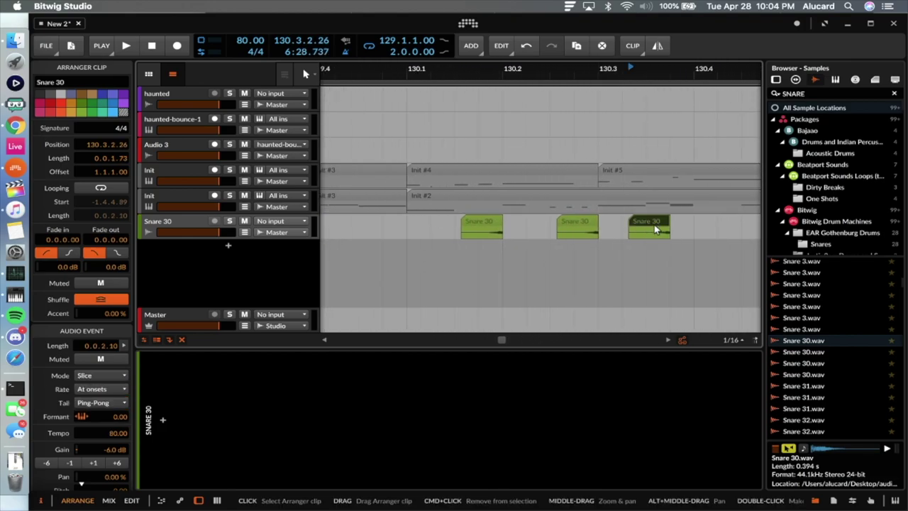
key(Delete)
Split the lower Init track's clip at 130.3.3 and 130.4, and open the 0.0.2.00 long piece for note editing.
click(648, 206)
scroll(648, 206, up, 2)
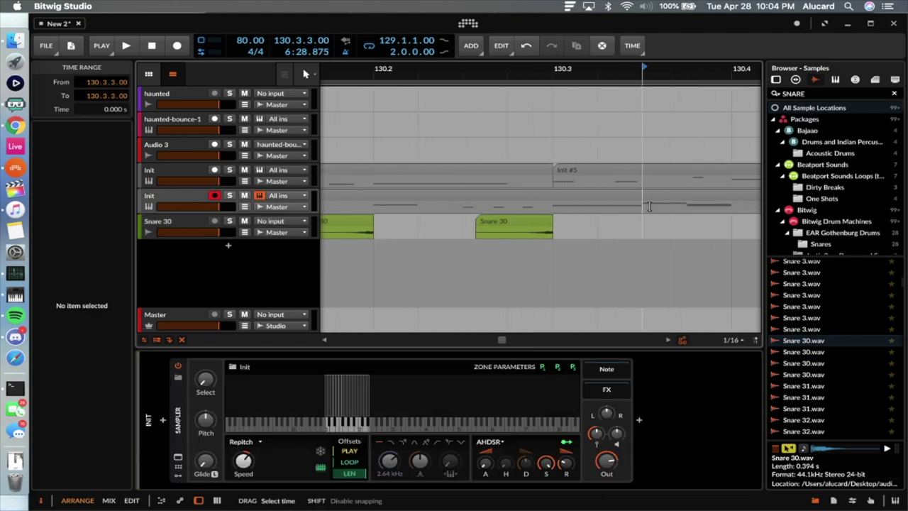
double_click(689, 190)
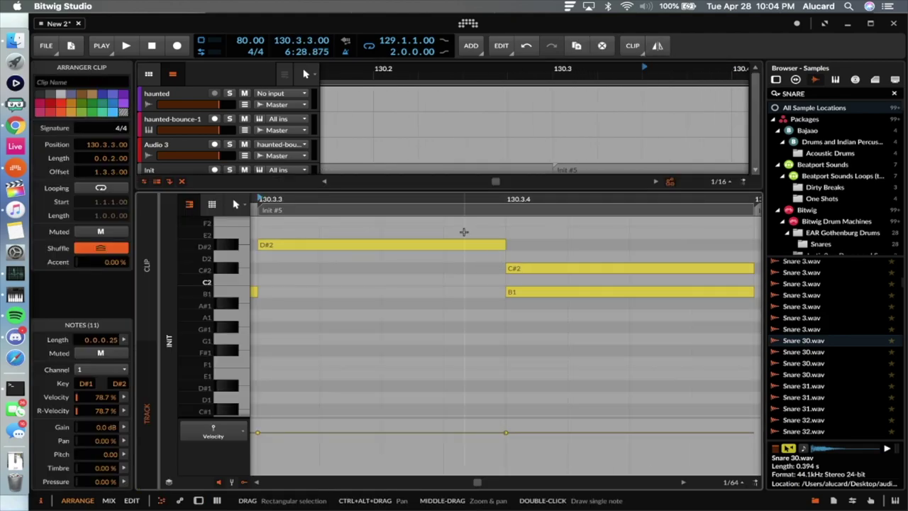
scroll(464, 232, down, 3)
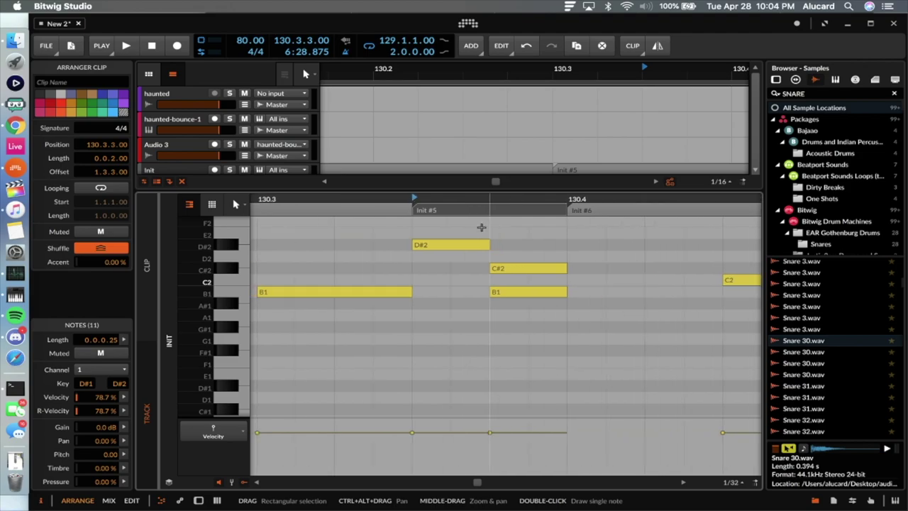
Delete the C#2 note at 130.3.4 and lengthen the D#2 note at 130.3.3 to 0.0.2.00.
click(523, 269)
key(Delete)
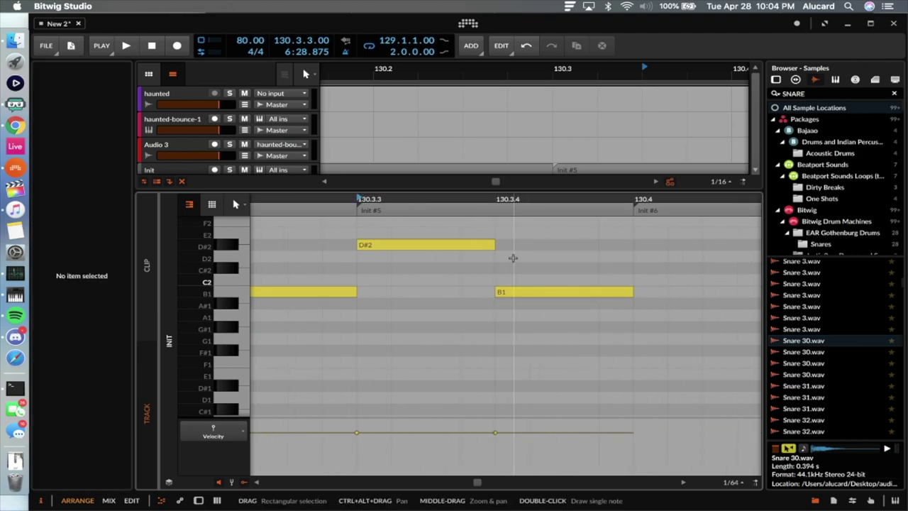
drag(494, 245, 572, 244)
drag(627, 249, 627, 248)
double_click(547, 288)
double_click(518, 292)
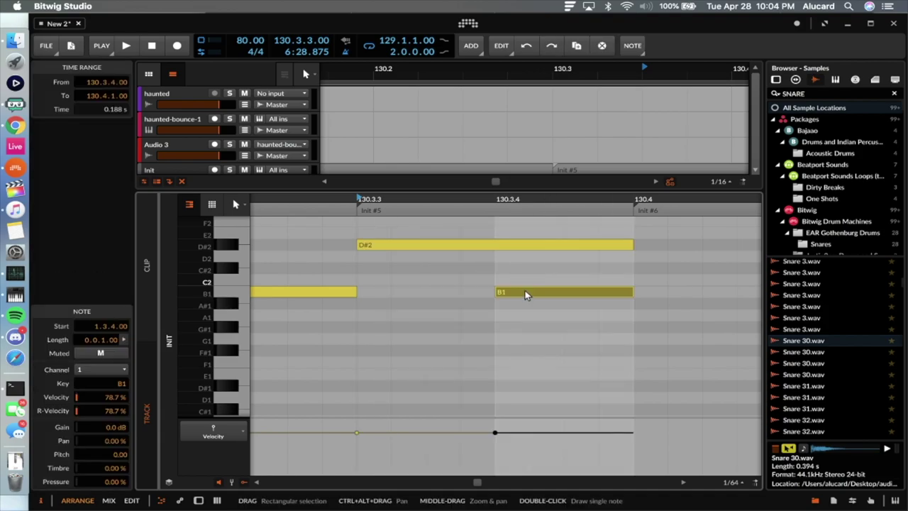
click(464, 246)
scroll(511, 106, down, 3)
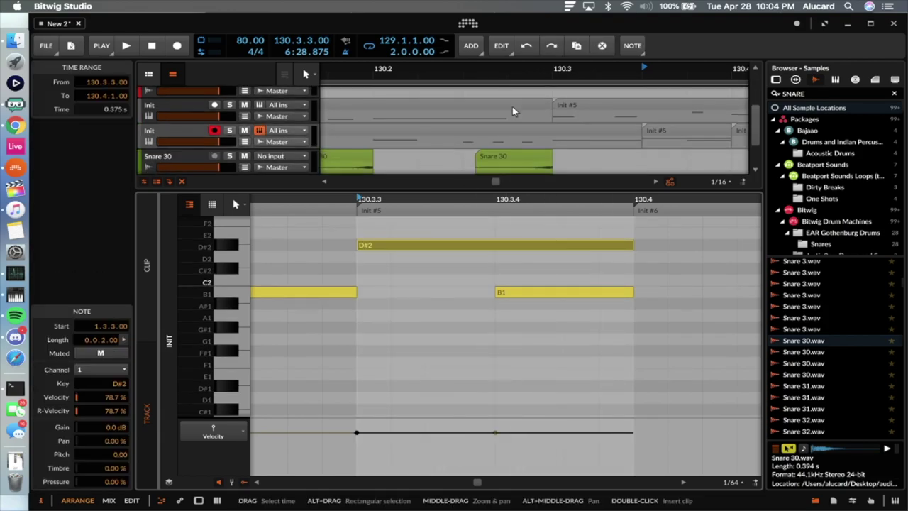
Undo the recent note edits back to the original D#2 length, and remove only the C#2 note at 130.3.4.
key(super+z)
key(super+z)
key(super+z)
key(super+z)
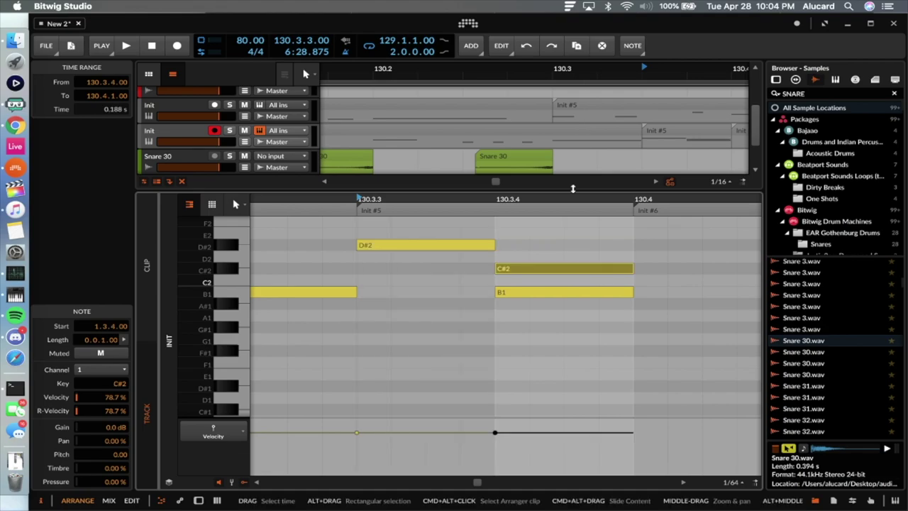
double_click(522, 268)
In the upper Init track's clip at 130.3, lengthen the first F2 note to 0.0.2.00 over the second F2.
click(578, 104)
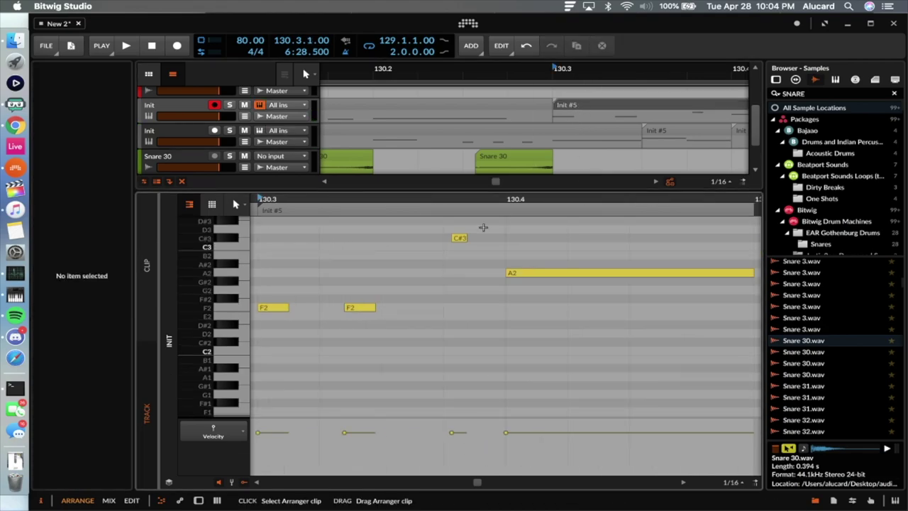
scroll(449, 238, right, 5)
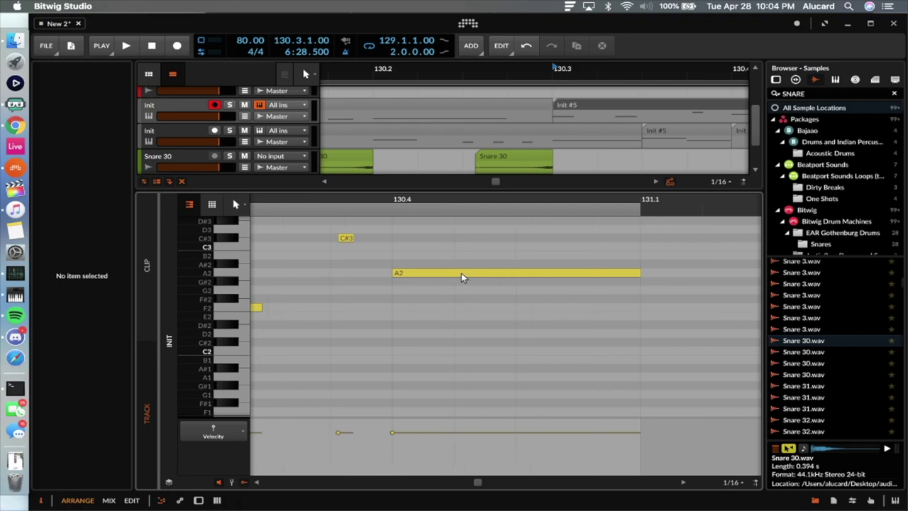
click(461, 274)
scroll(460, 277, left, 15)
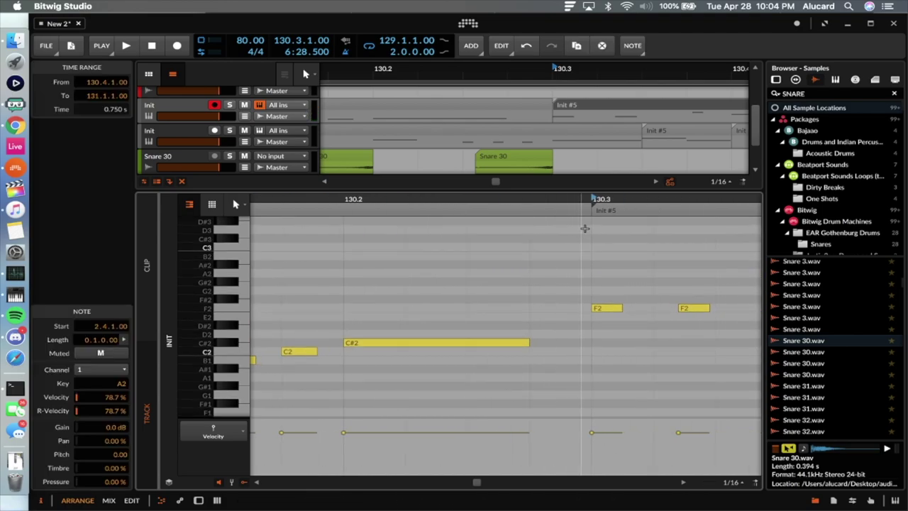
click(611, 211)
click(602, 307)
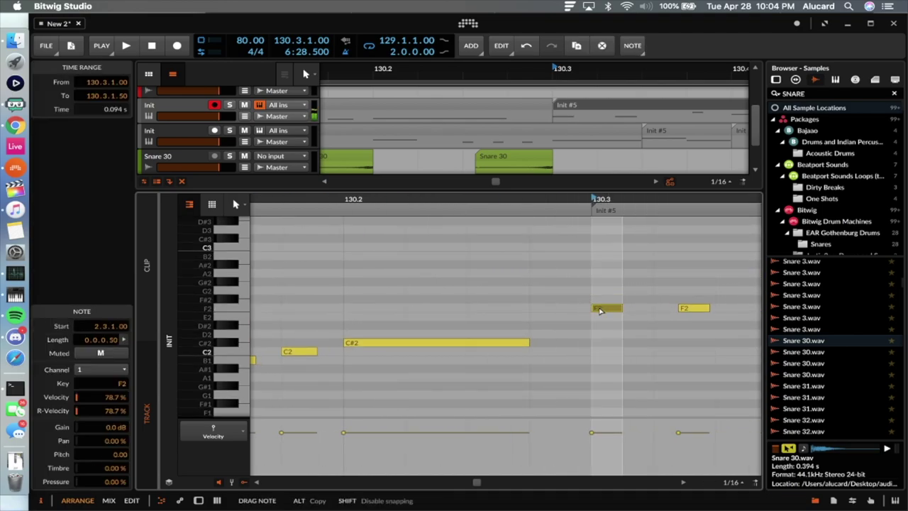
scroll(642, 303, right, 8)
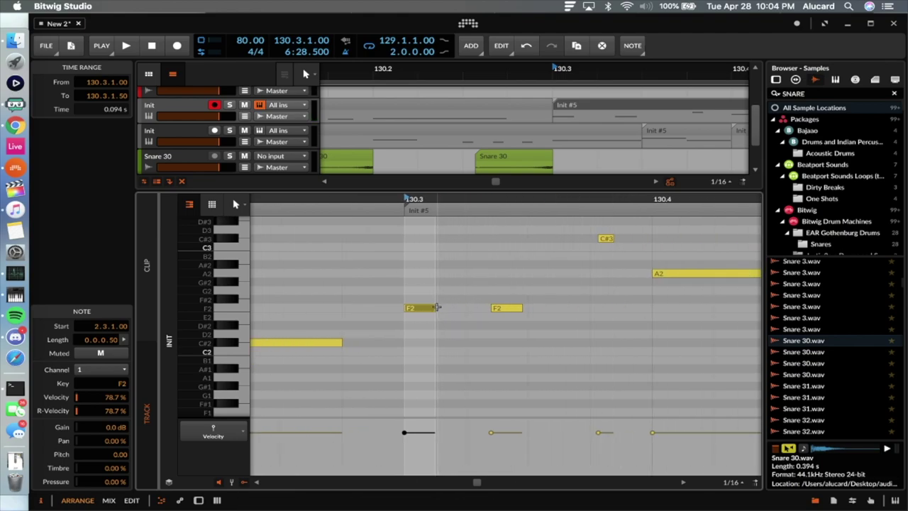
drag(525, 314, 526, 312)
Transpose the lengthened note at 130.3 to E2 and play back the passage.
key(Down)
key(Down)
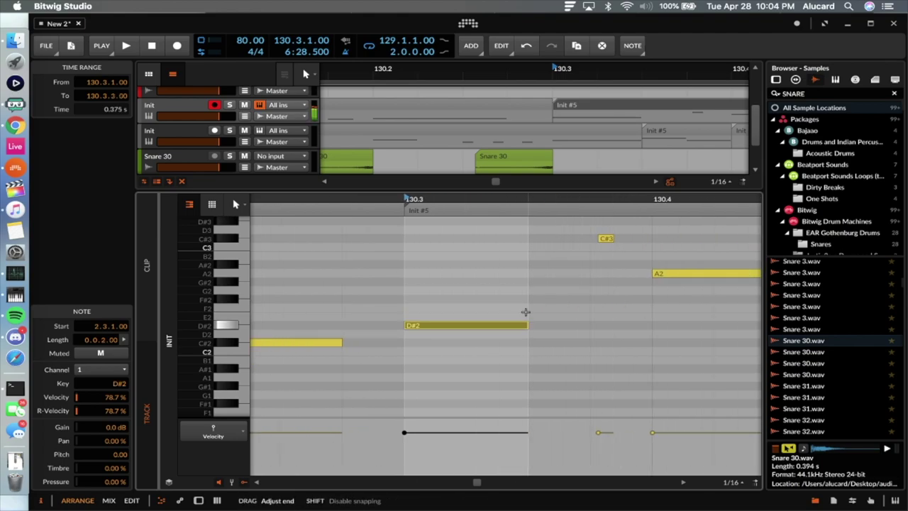
key(Up)
key(space)
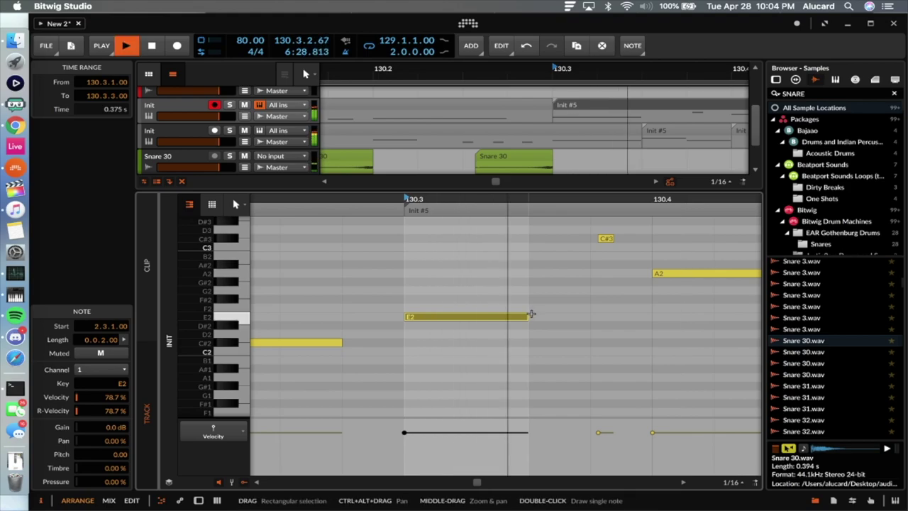
scroll(541, 298, down, 3)
scroll(542, 300, down, 2)
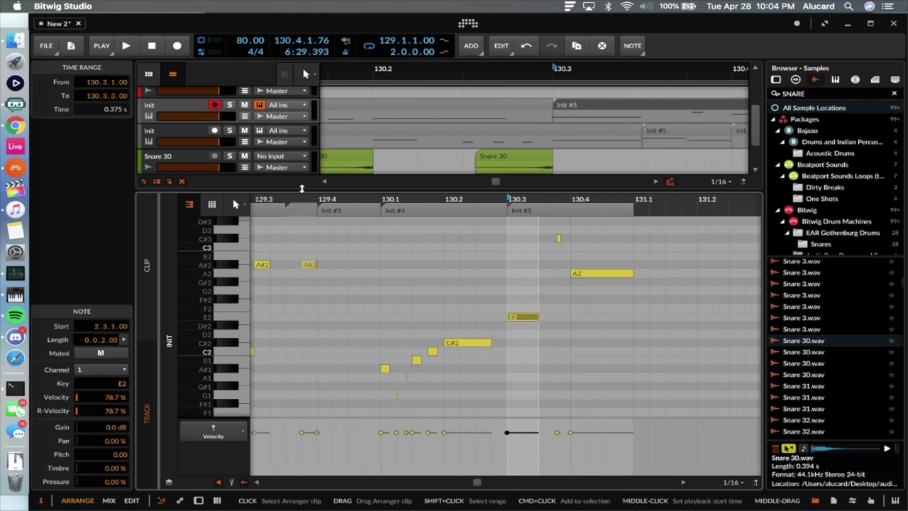
Split the upper Init track's clip at 130.3.1.01 and 130.4, and open the 0.0.3.98 long piece for note editing.
double_click(161, 135)
scroll(554, 177, right, 3)
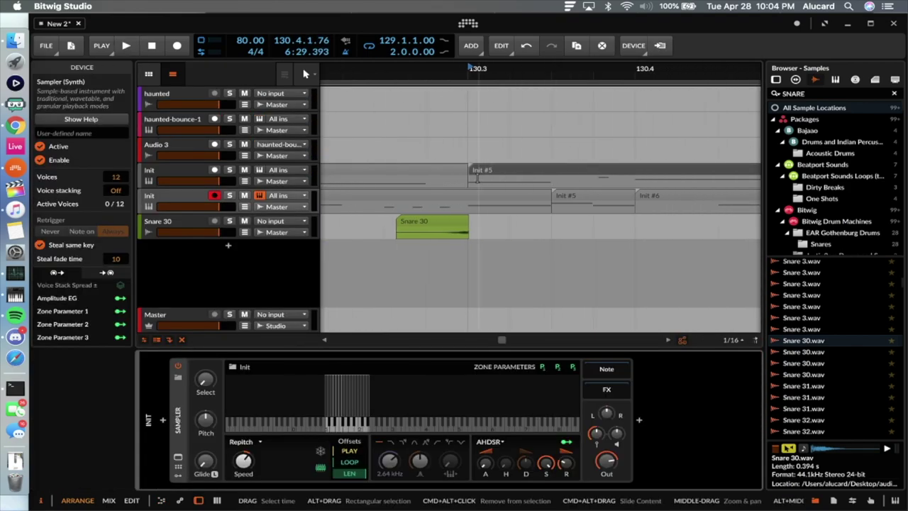
click(479, 178)
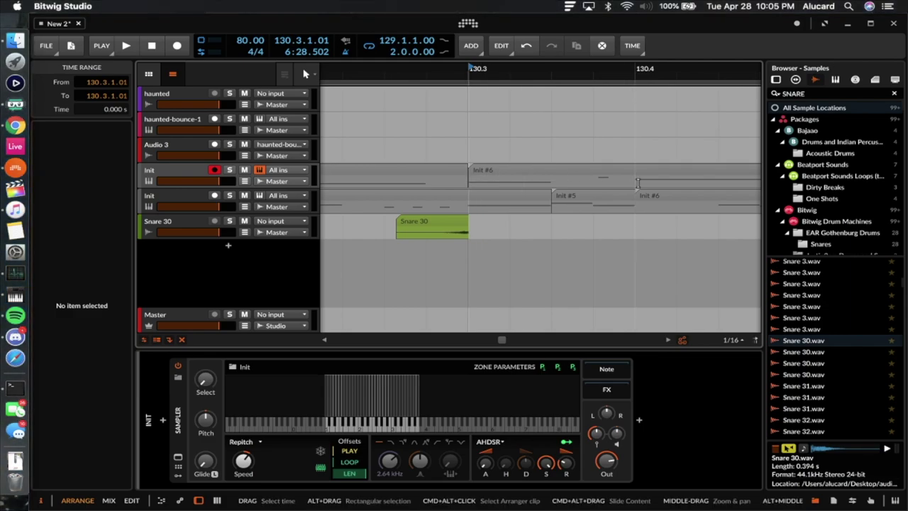
click(546, 171)
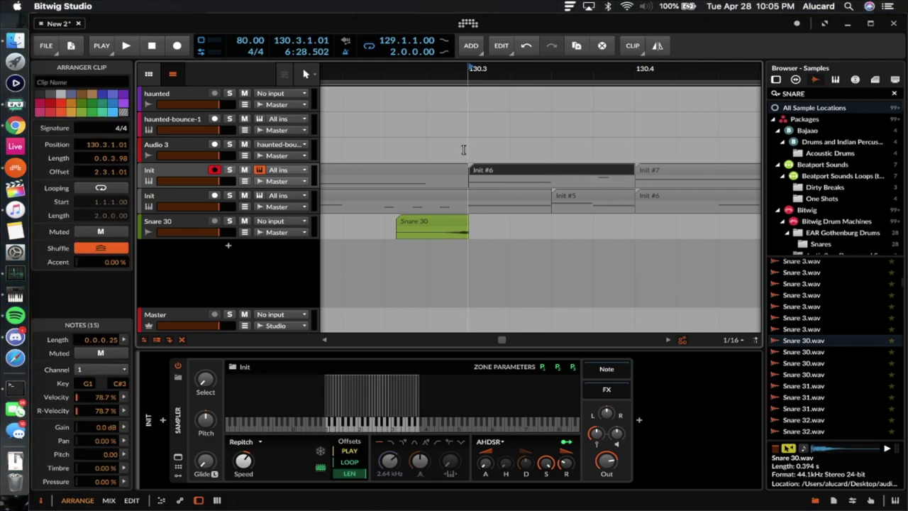
double_click(564, 171)
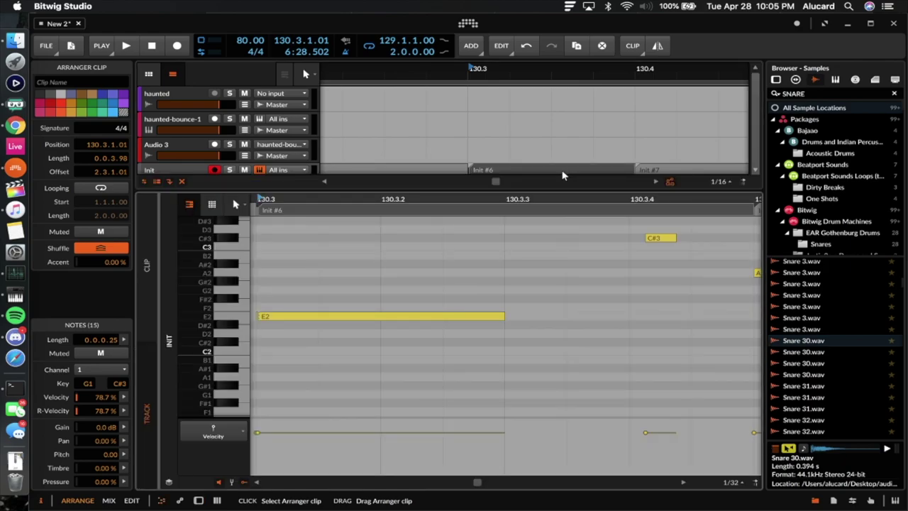
Extend the E2 note to the clip's end at 130.4 and delete the C#3 note near 130.3.4.
scroll(497, 319, right, 3)
drag(401, 317, 649, 316)
click(602, 277)
double_click(555, 242)
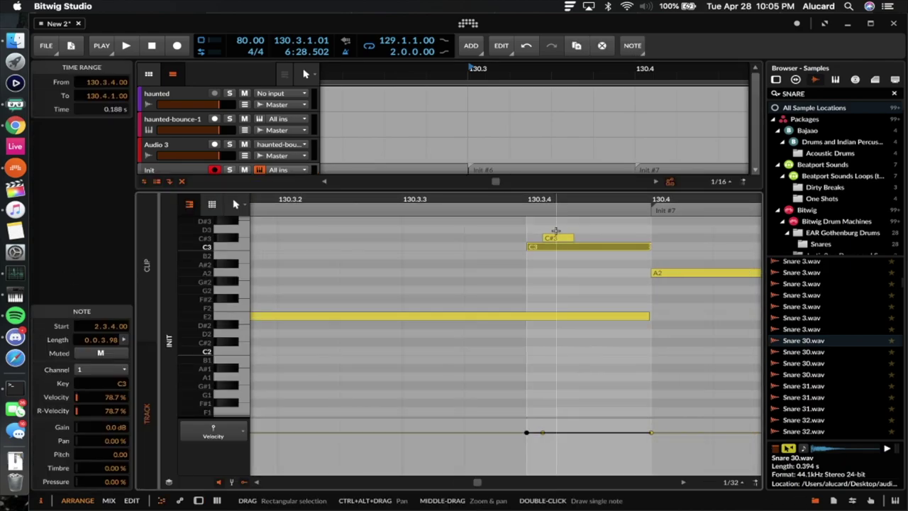
double_click(553, 247)
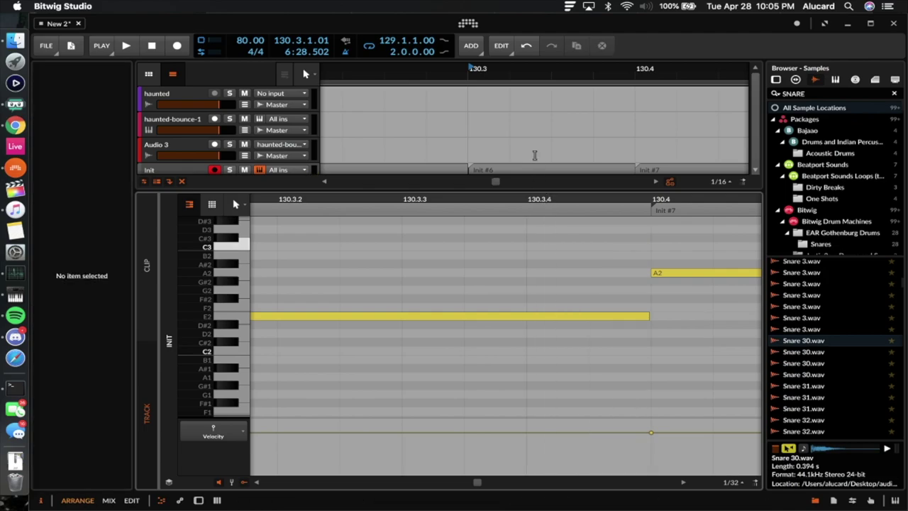
Review the notes of the upper Init clip at 130.3 and the lower Init clip at 130.3.3.
scroll(535, 155, down, 2)
click(522, 128)
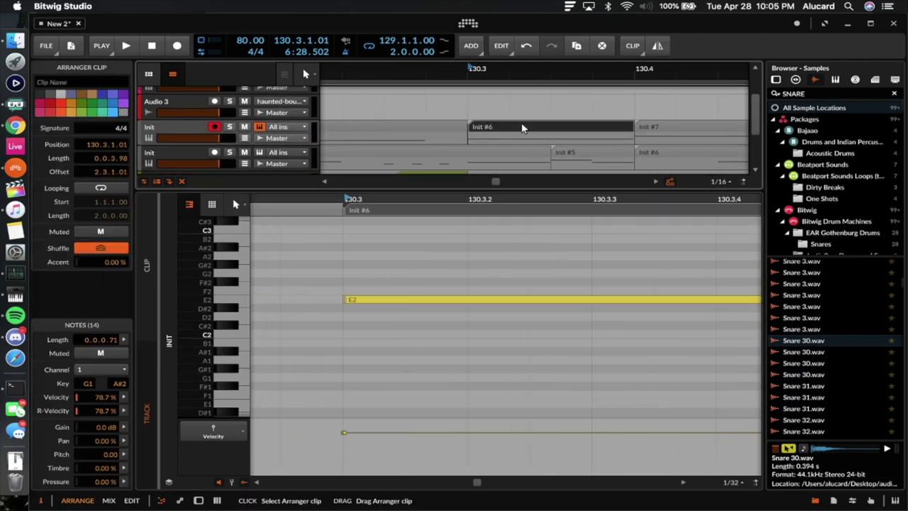
scroll(522, 126, down, 2)
scroll(532, 127, down, 3)
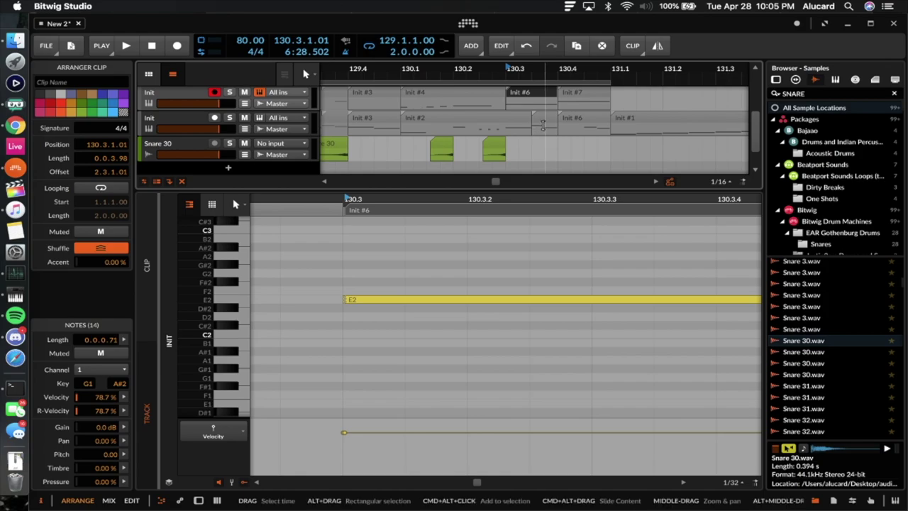
click(540, 119)
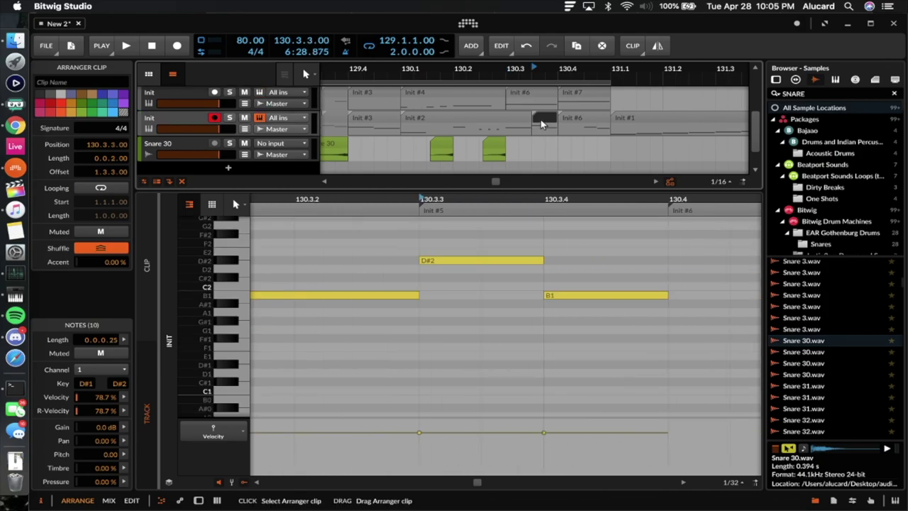
Bounce the upper Init track's clip at 130.3 in place to audio.
click(520, 98)
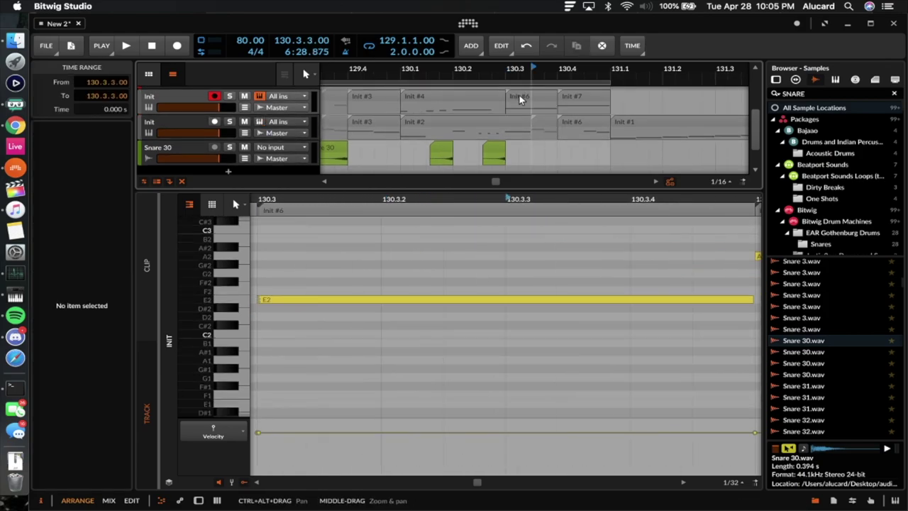
key(super+b)
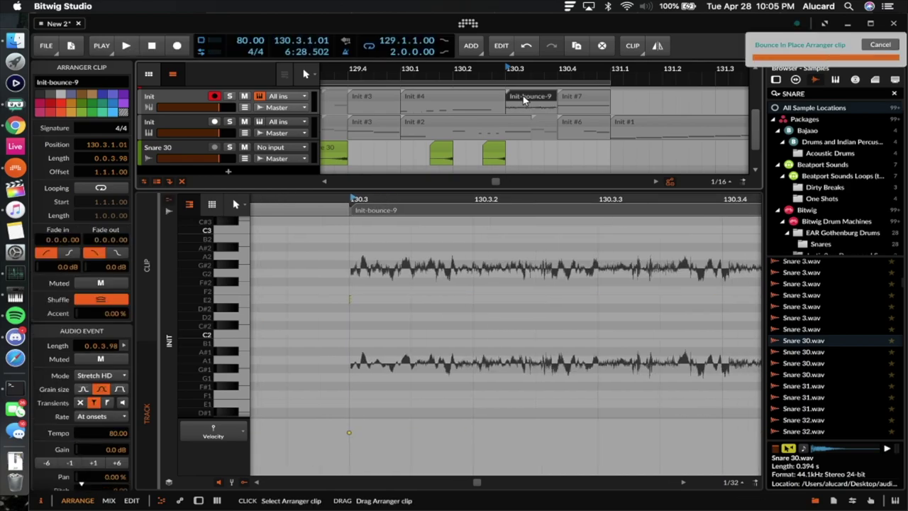
scroll(523, 98, up, 5)
scroll(523, 98, down, 3)
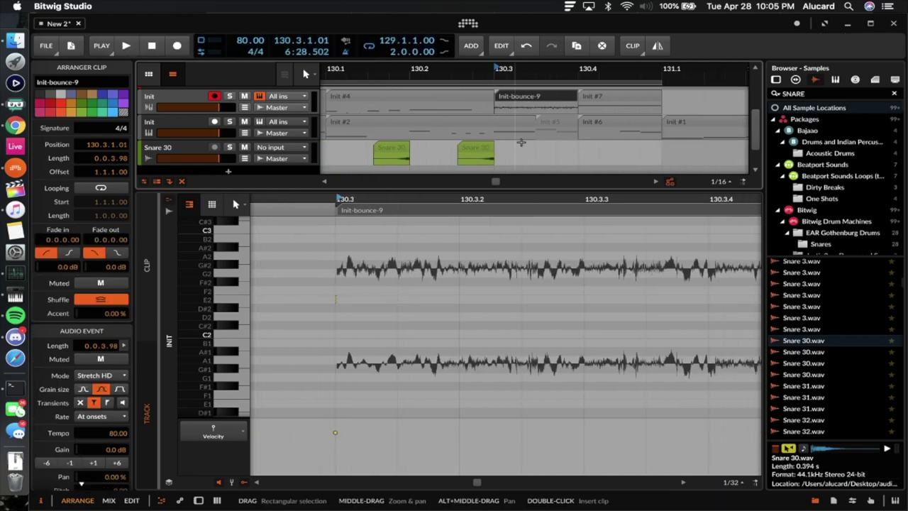
Set the bounced clip's stretch mode to Cyclic, solo the upper Init track and play back the clip.
click(103, 376)
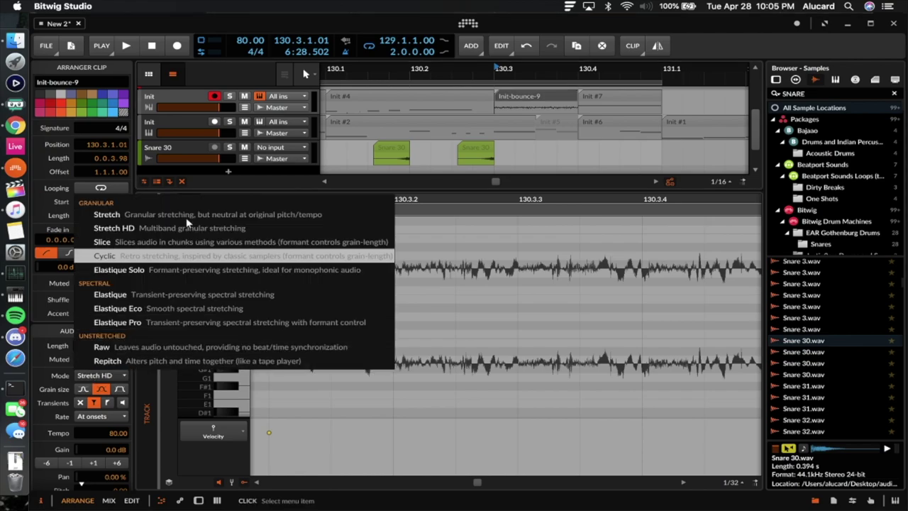
click(140, 257)
key(space)
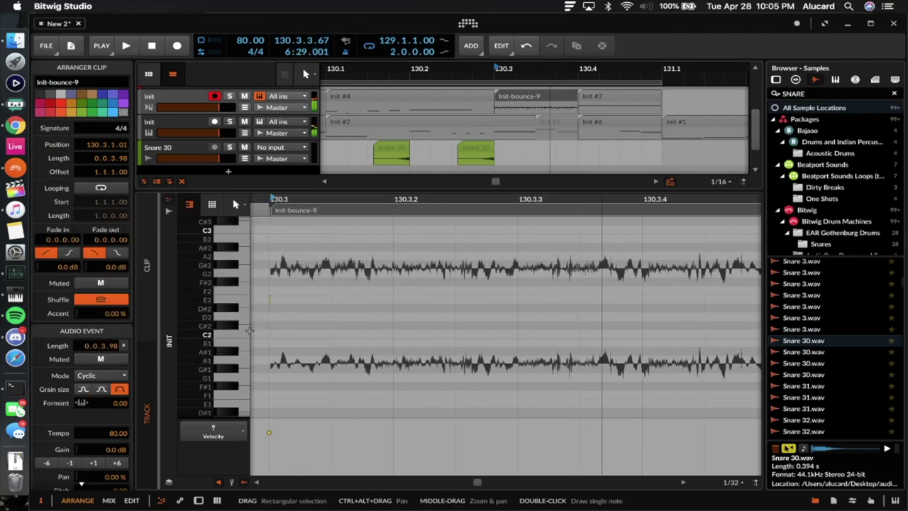
click(229, 97)
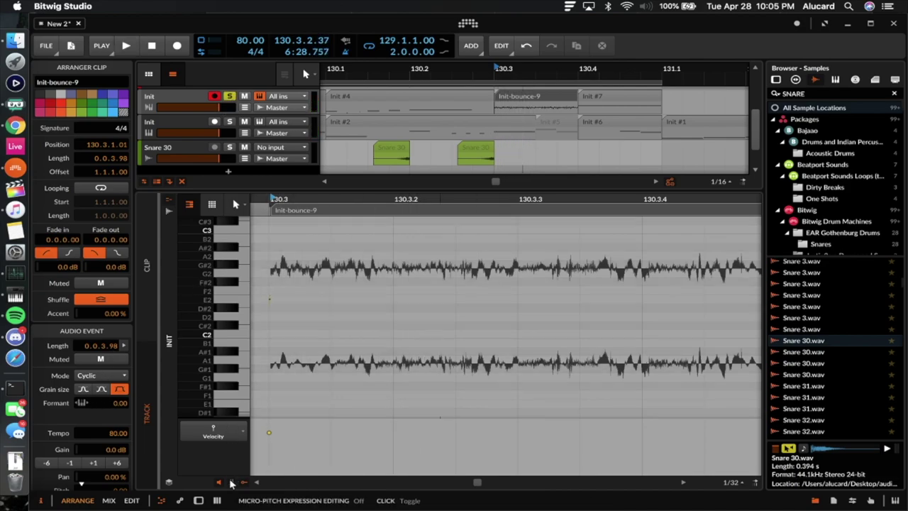
click(519, 98)
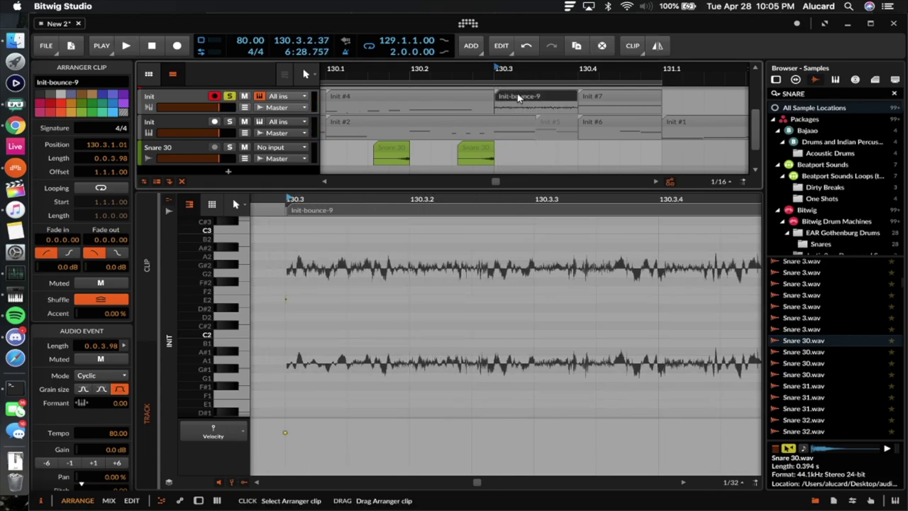
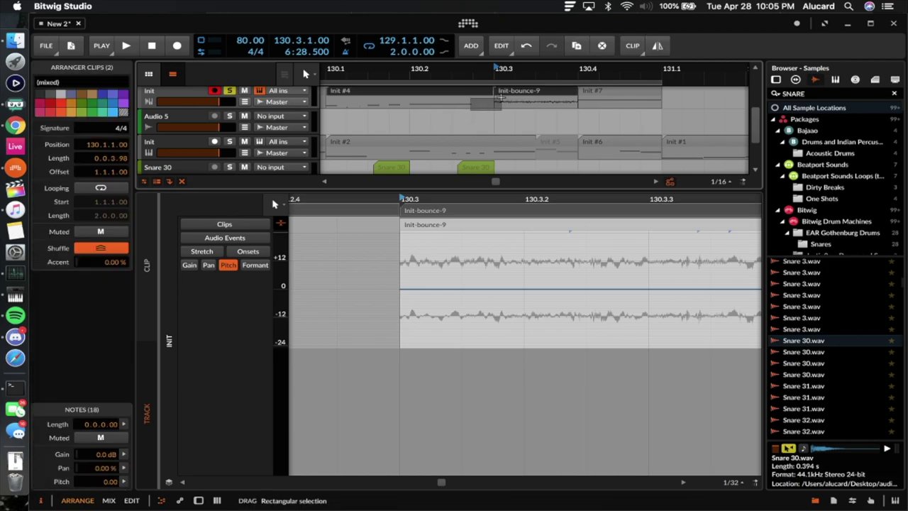
Draw a pitch envelope on the bounced clip, falling from 10.00 at its start to about 1 past 130.3.3, and play it.
click(463, 227)
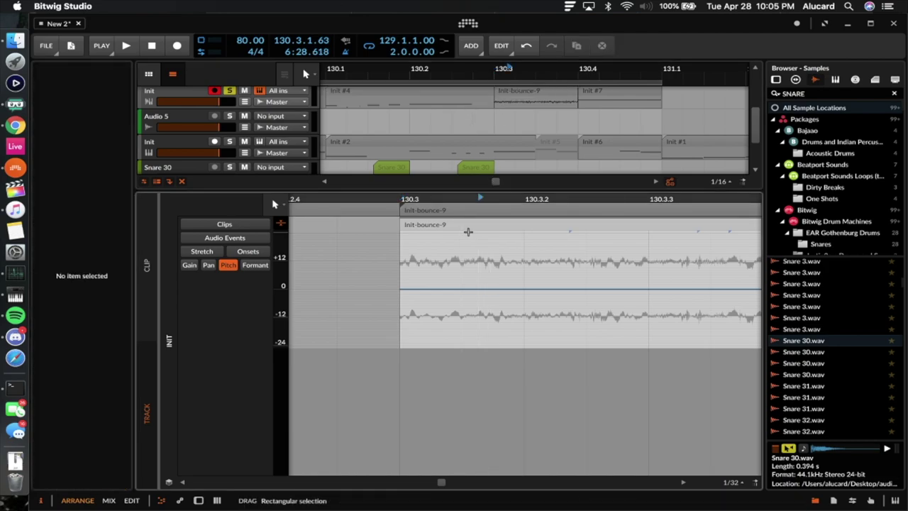
click(466, 226)
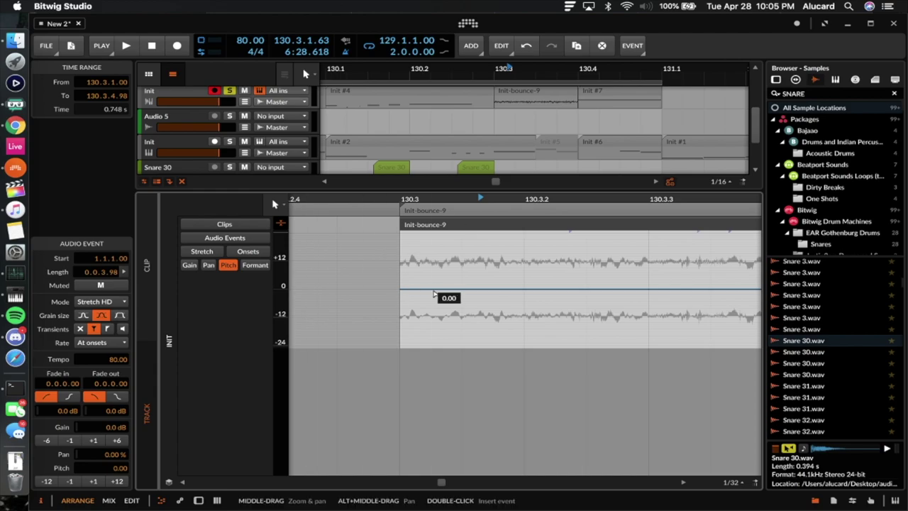
drag(439, 275, 697, 286)
drag(400, 279, 401, 268)
key(space)
key(space)
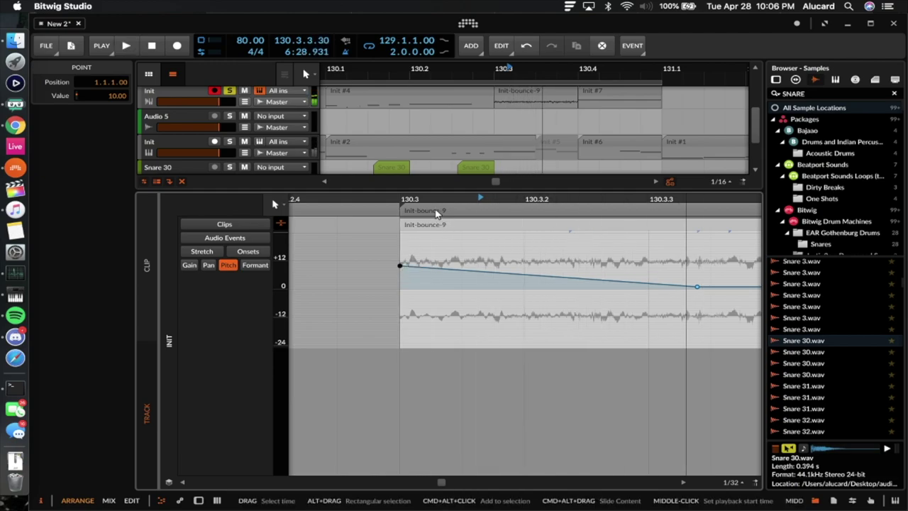
Lower the pitch envelope's second point at 1.1.3.38 to -10.00 and play back the clip.
click(433, 225)
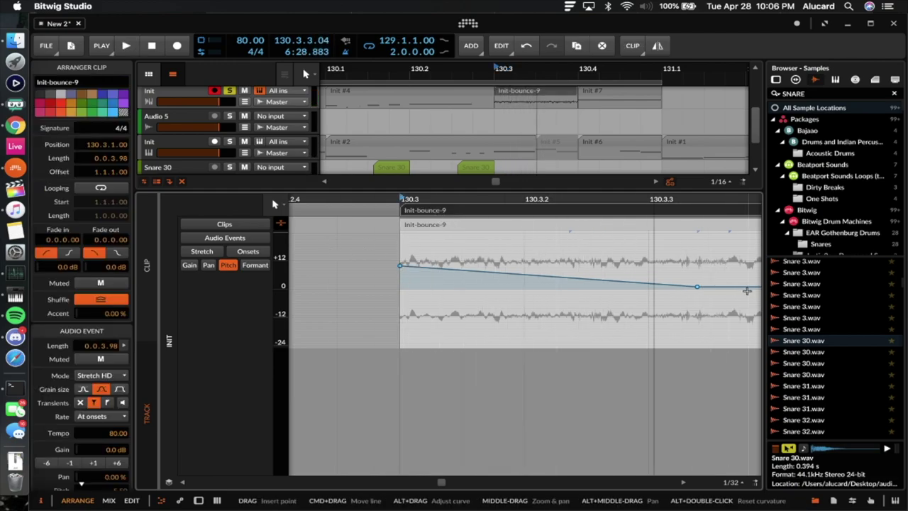
drag(697, 287, 697, 313)
key(space)
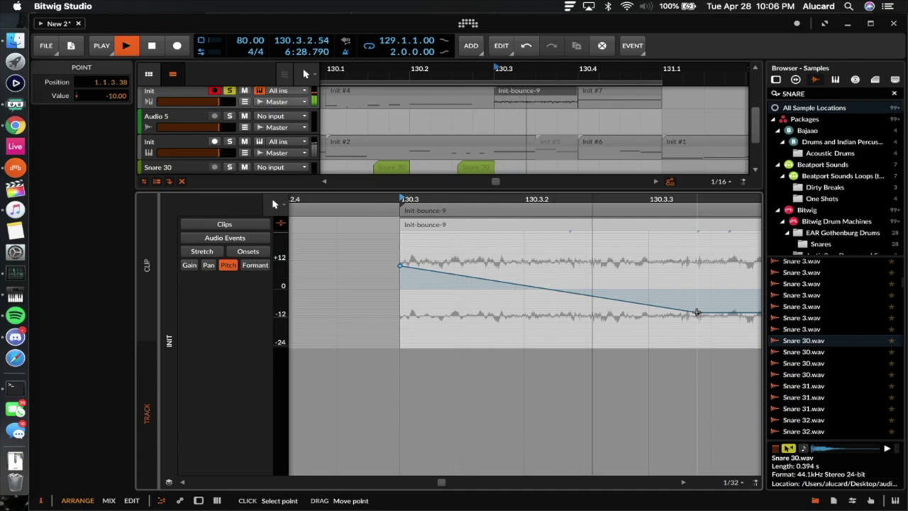
key(space)
Set the bounced clip's stretch mode to Cyclic with the first grain size option, and play back the result.
click(519, 92)
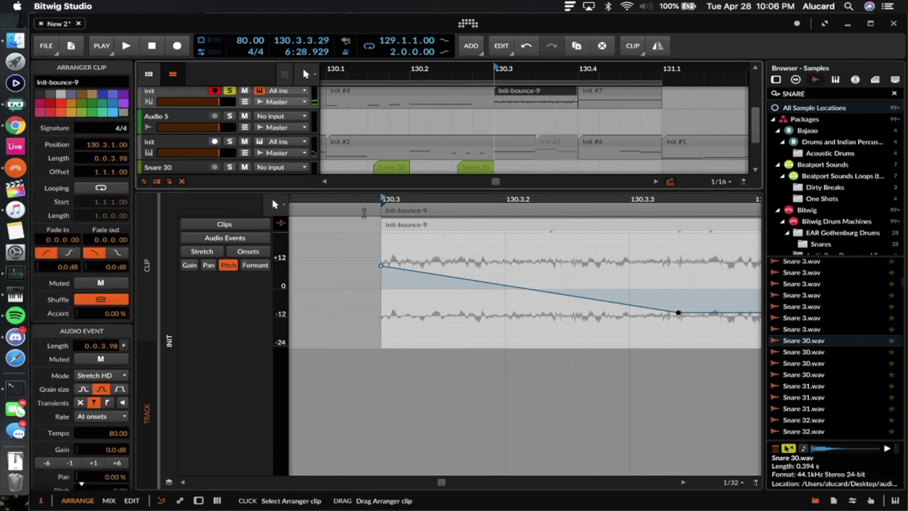
click(99, 375)
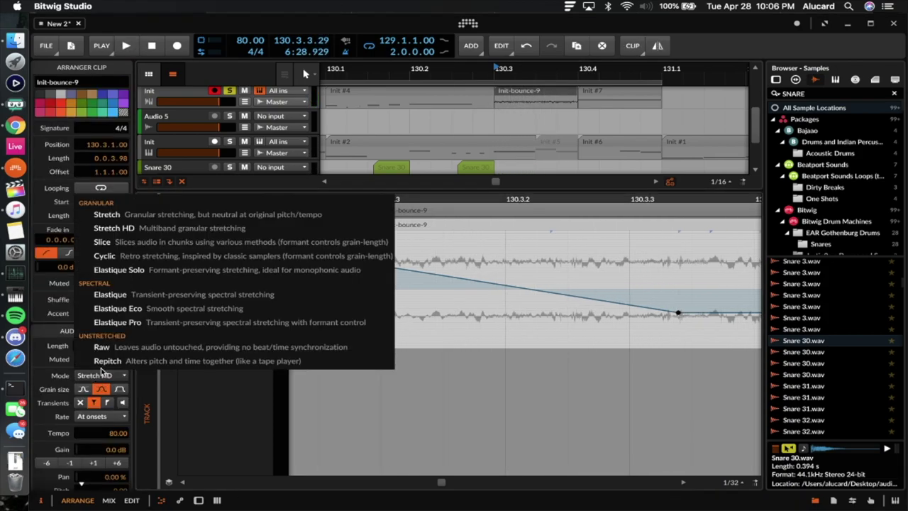
click(104, 255)
key(space)
click(83, 389)
key(space)
key(space)
key(space)
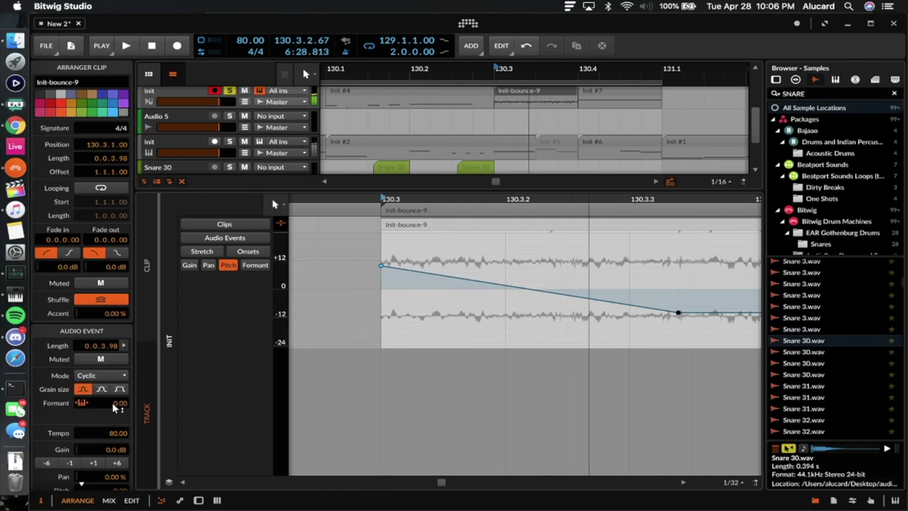
Set the bounced clip's formant to -24.00, play it back and reopen the clip for detail editing.
drag(114, 406, 114, 496)
key(space)
key(space)
key(space)
key(d)
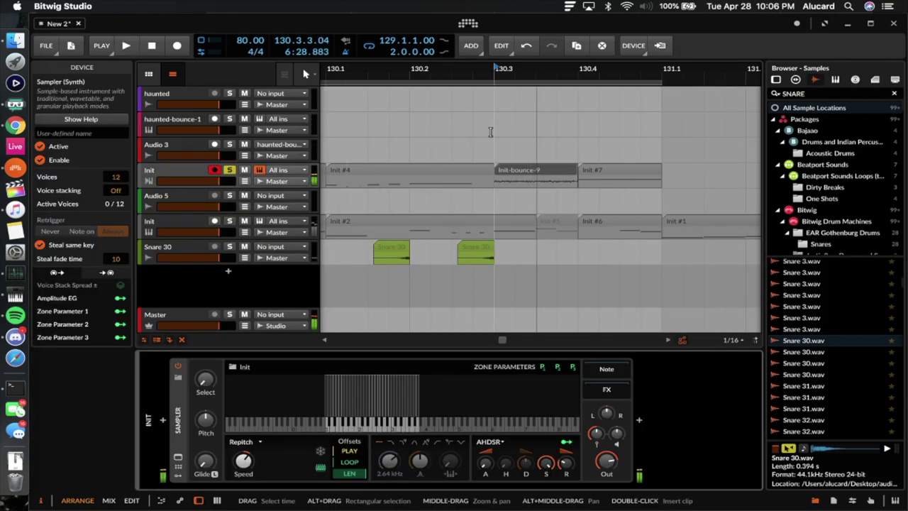
double_click(518, 172)
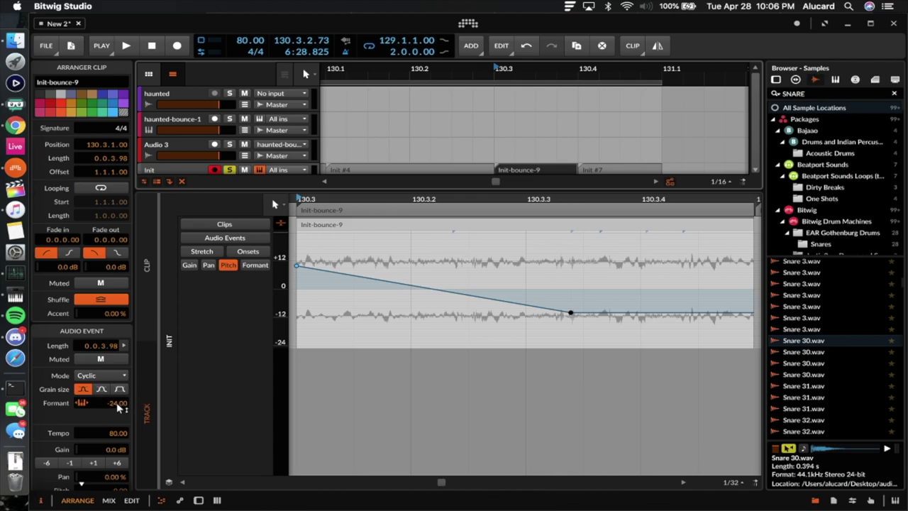
Add formant envelope points of about 15 just past 130.3.2 and about -1 past 130.3.3, and play the clip.
click(255, 266)
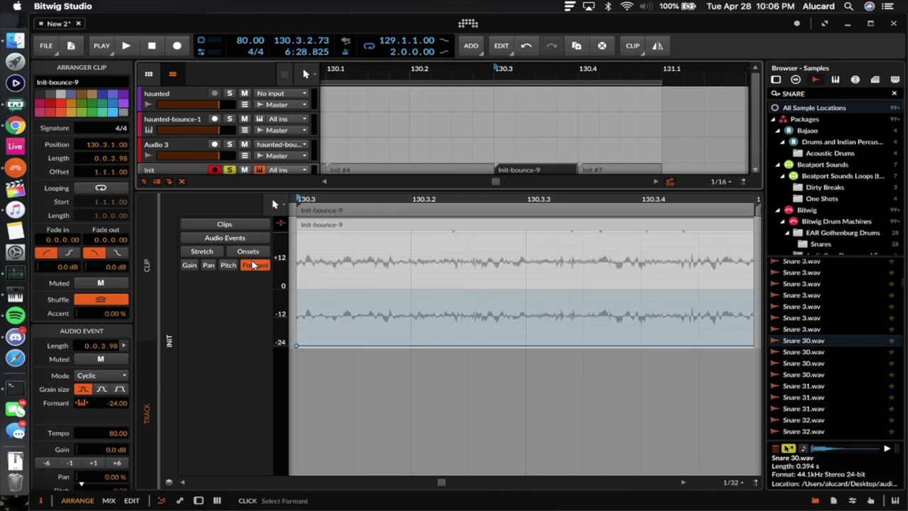
click(436, 349)
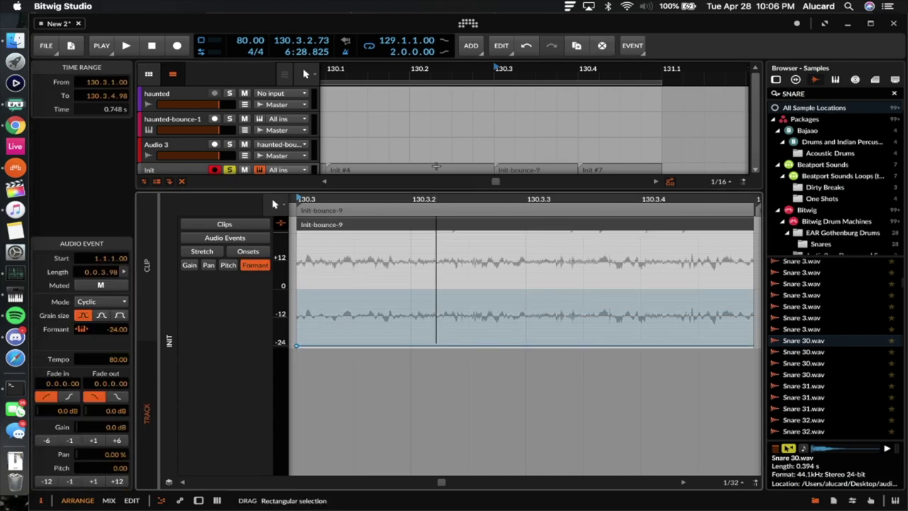
drag(450, 346, 452, 254)
drag(529, 257, 571, 292)
key(space)
key(space)
Add formant envelope points of about 16 at 130.3.4 and 3.00 at the clip's end, and play the clip.
click(659, 293)
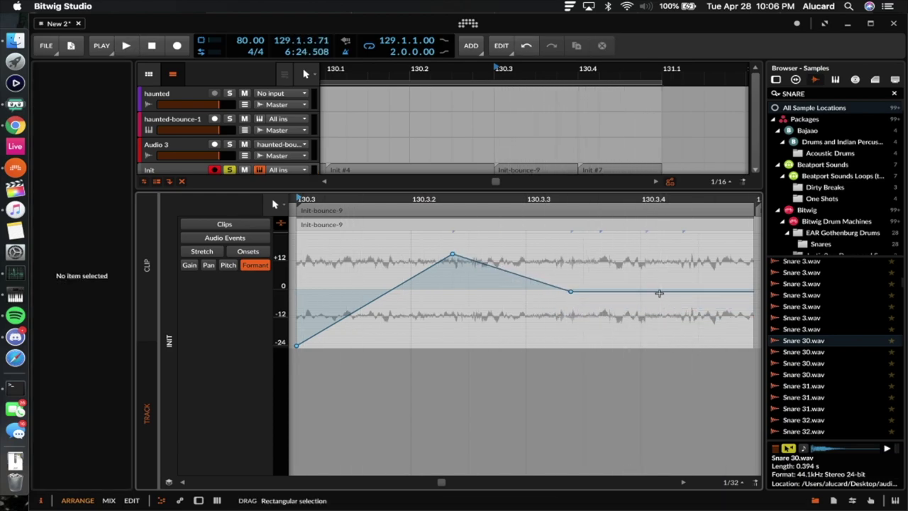
drag(659, 284, 657, 253)
drag(754, 253, 754, 283)
key(space)
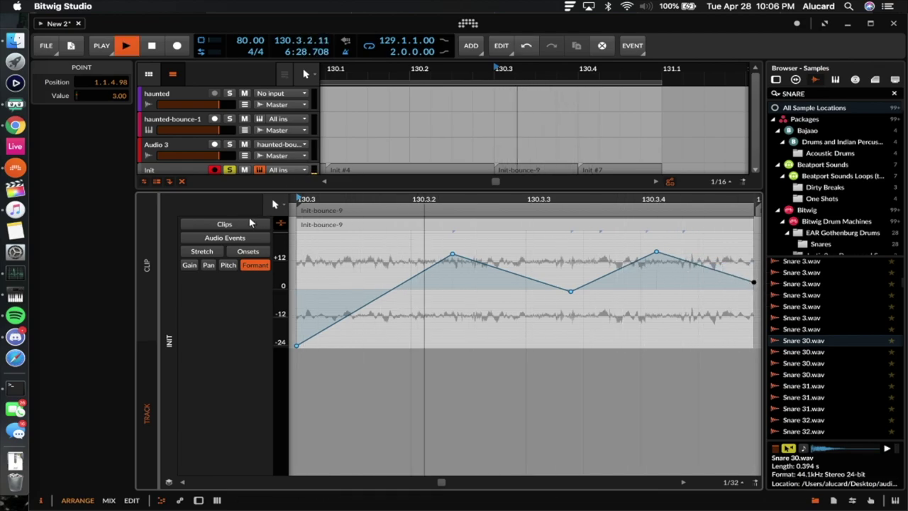
key(space)
Raise the bounced clip's pitch by octaves to 12.00, playing it back between changes.
double_click(181, 172)
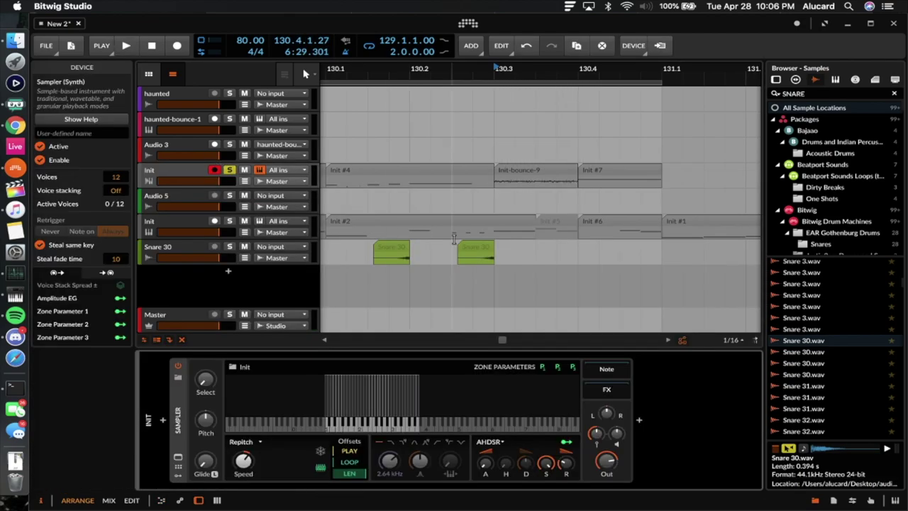
click(526, 176)
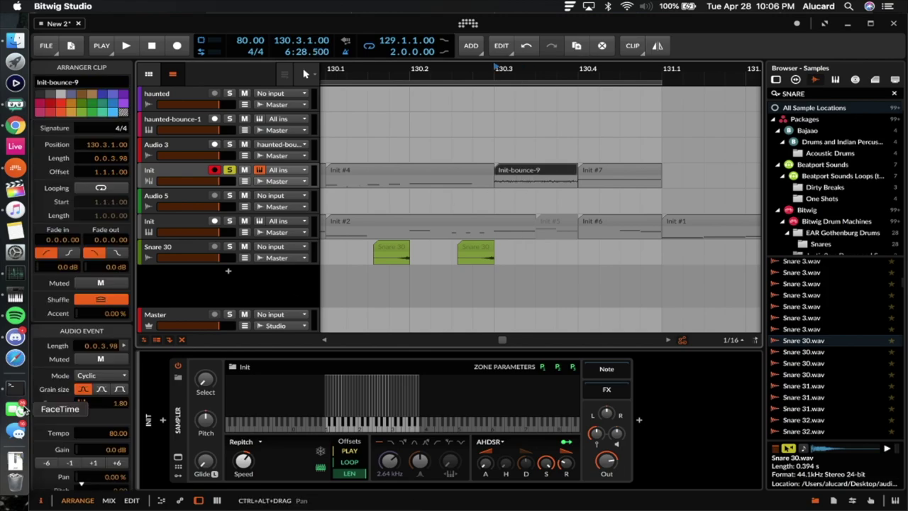
scroll(59, 402, down, 1)
key(space)
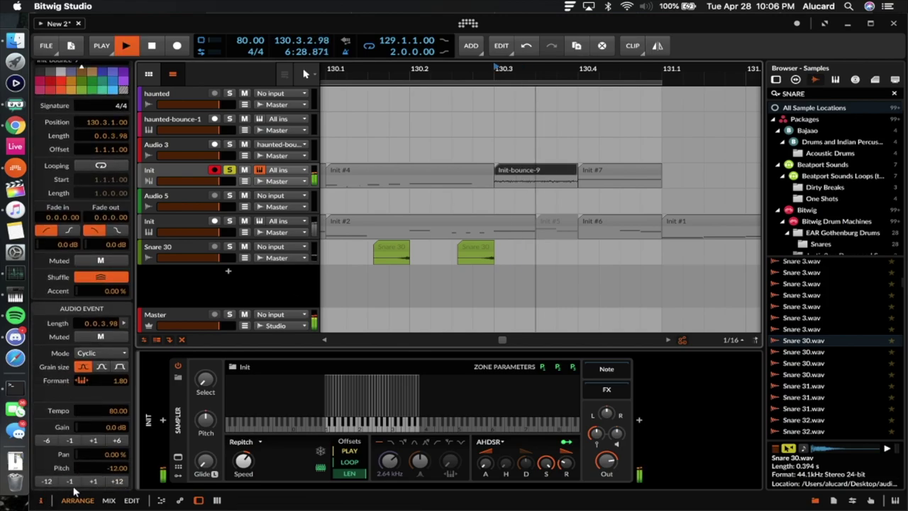
key(space)
click(116, 483)
key(space)
key(space)
click(116, 483)
key(space)
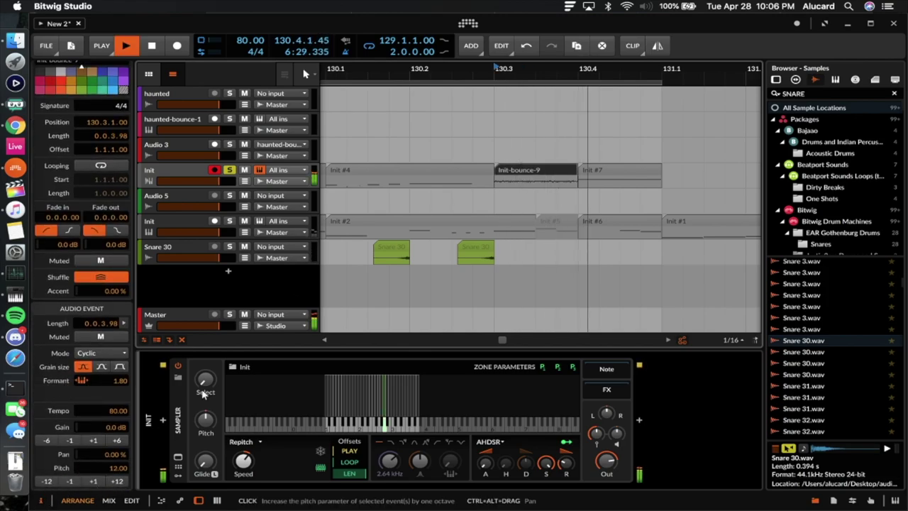
key(space)
Replay the pitch- and formant-edited clip at 130.3 and bounce it in place again.
scroll(473, 164, down, 2)
click(187, 177)
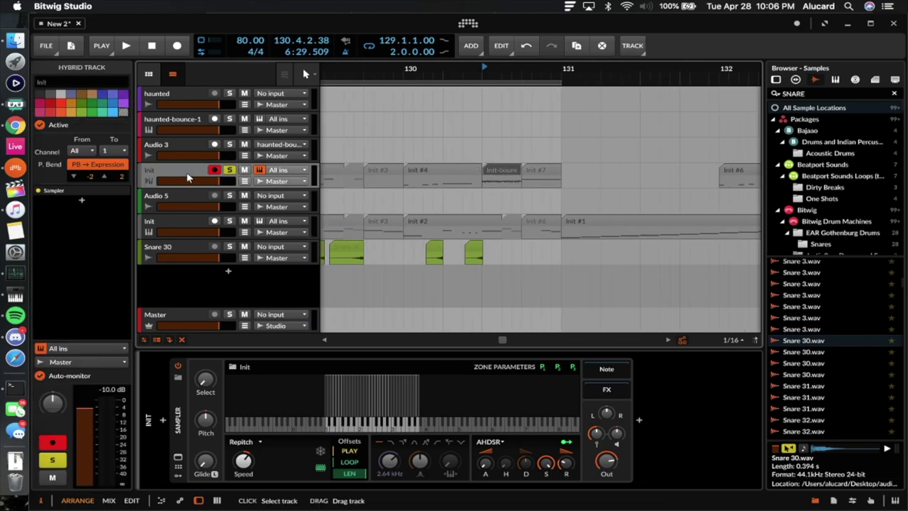
click(418, 367)
click(499, 173)
key(space)
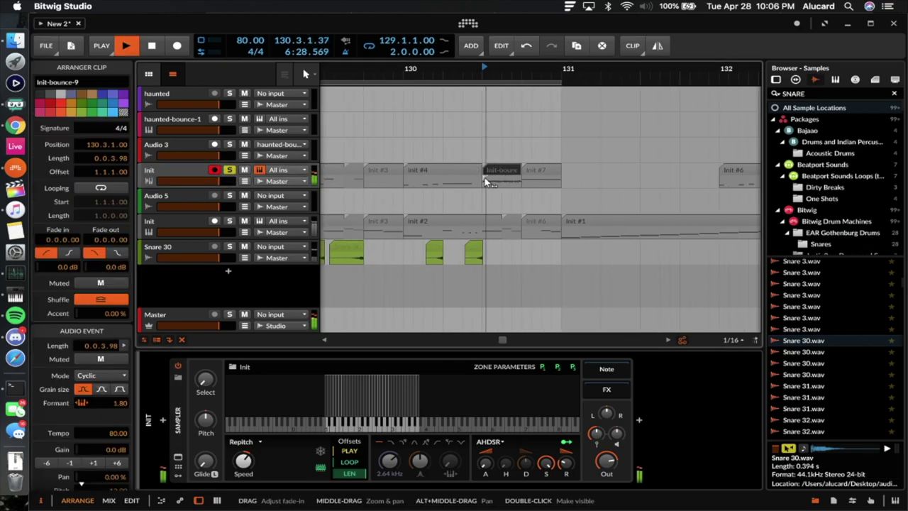
key(space)
key(space)
key(space)
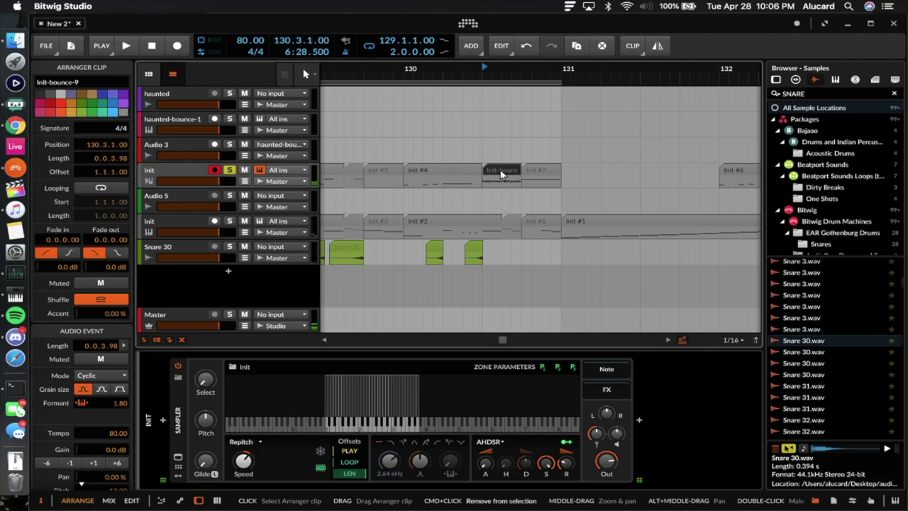
key(super+b)
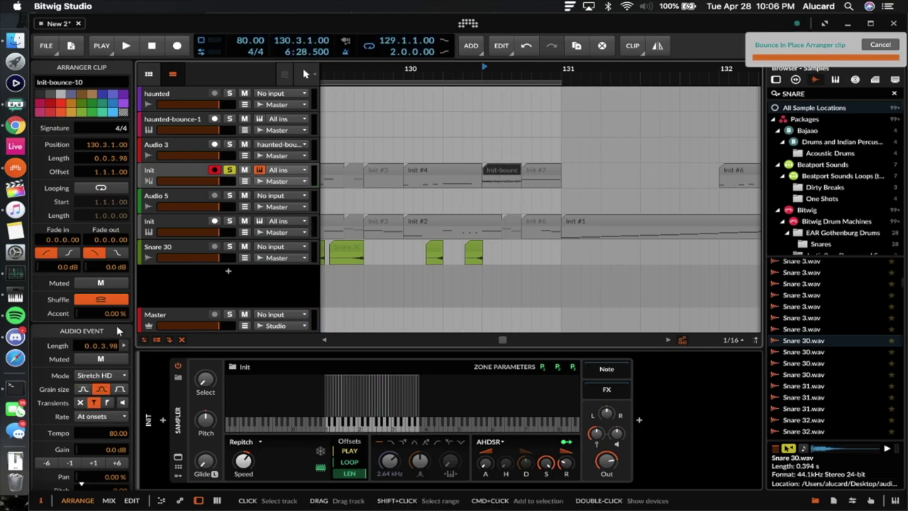
Set the newly bounced clip's pitch to -12.00 and play it back repeatedly.
scroll(57, 454, down, 2)
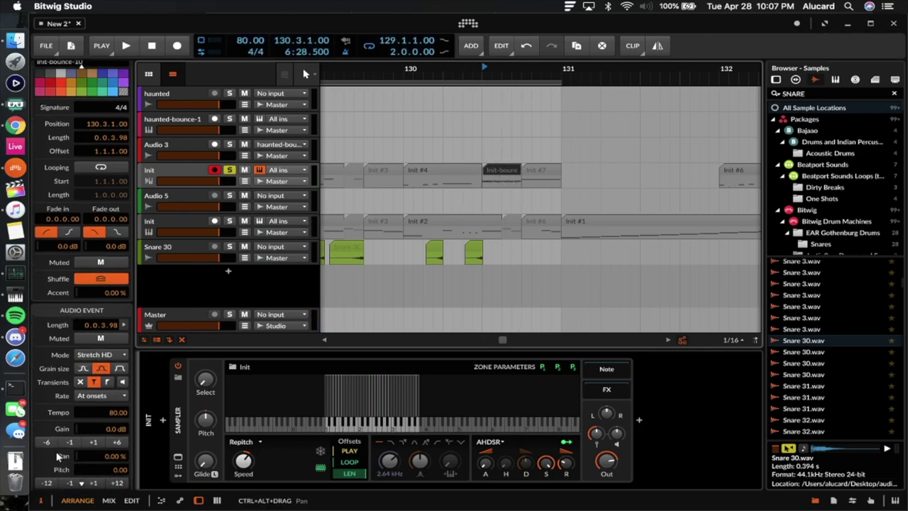
key(space)
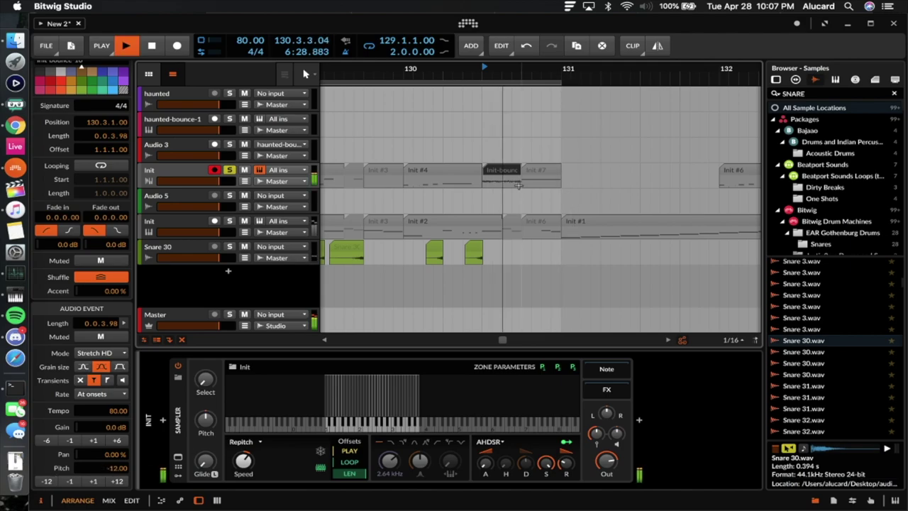
key(space)
key(space)
key(space)
key(space)
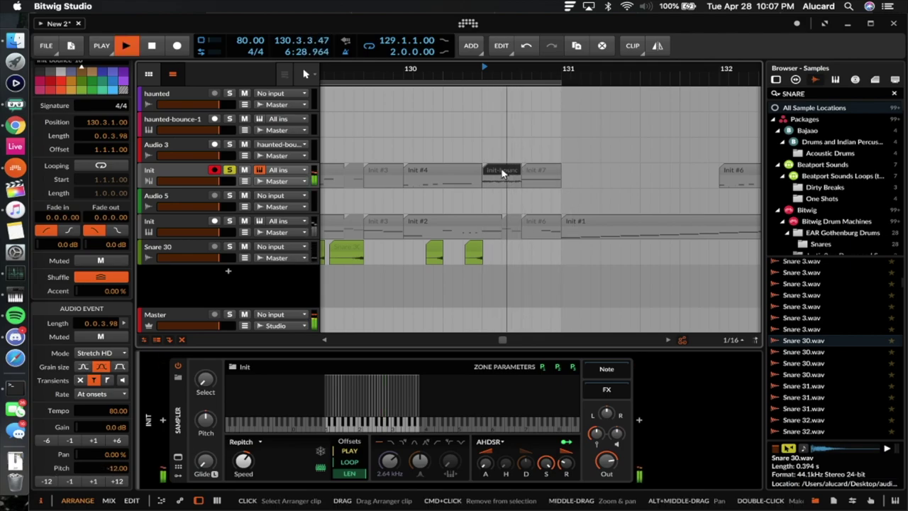
key(space)
Add Bitwig's Filter device after the Sampler on the Init track with the bounced clip.
click(638, 420)
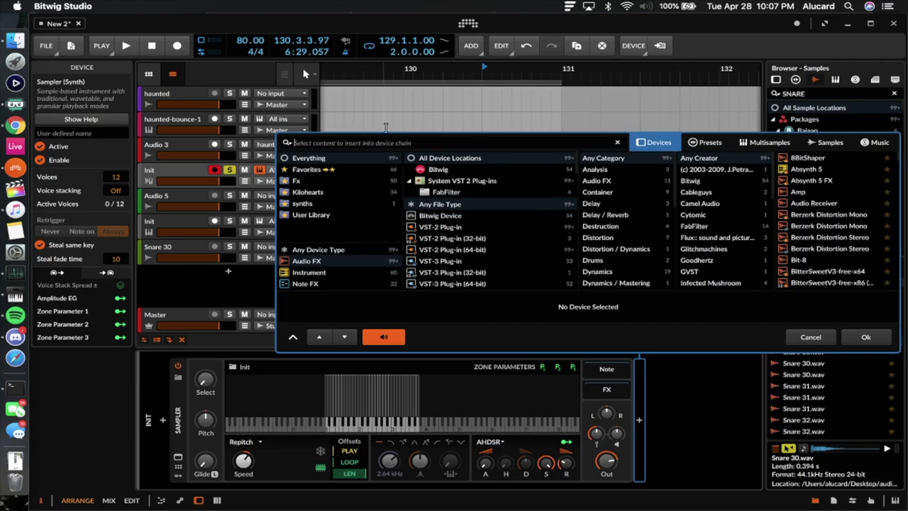
text(filter)
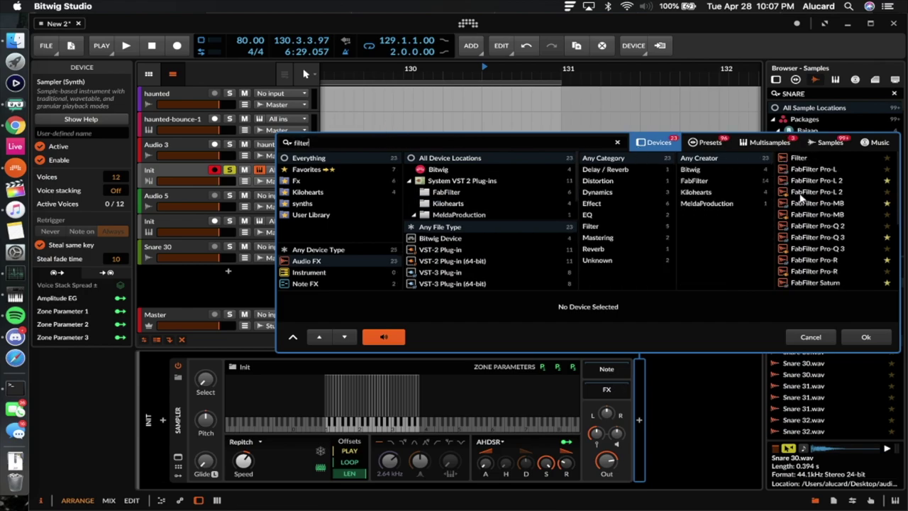
click(803, 157)
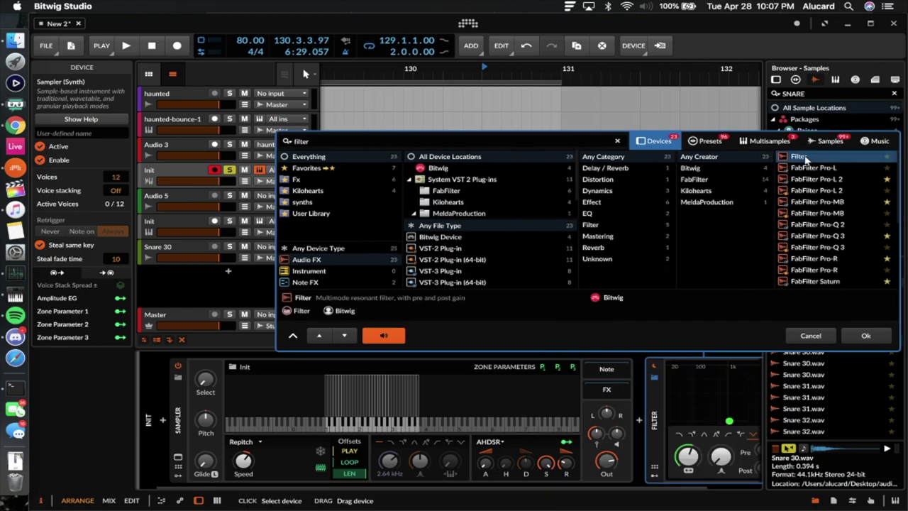
click(865, 337)
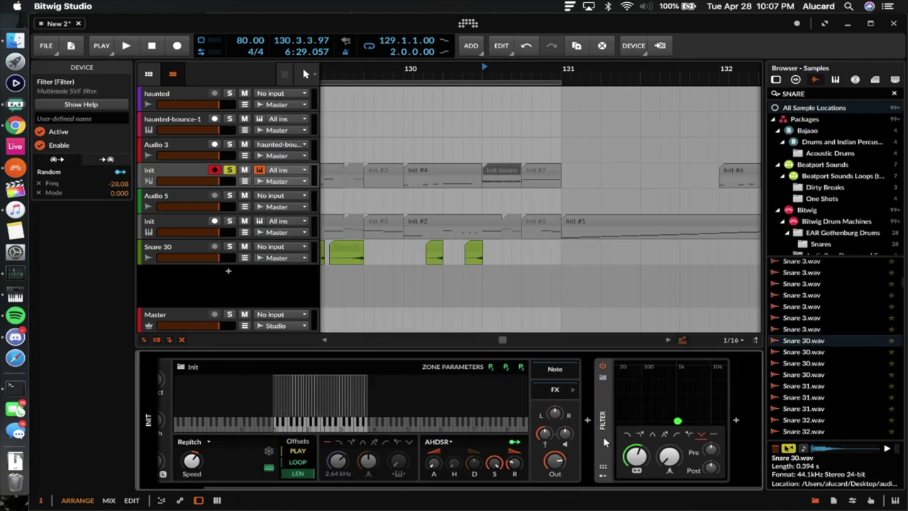
Switch the Filter off and automate its On/Off so it is on only during the bounced clip at 130.3.
click(244, 181)
click(602, 366)
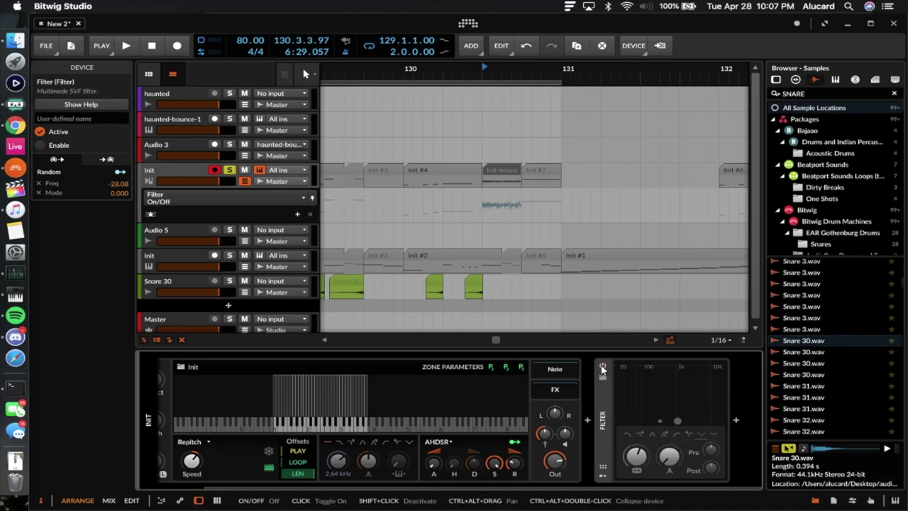
click(482, 221)
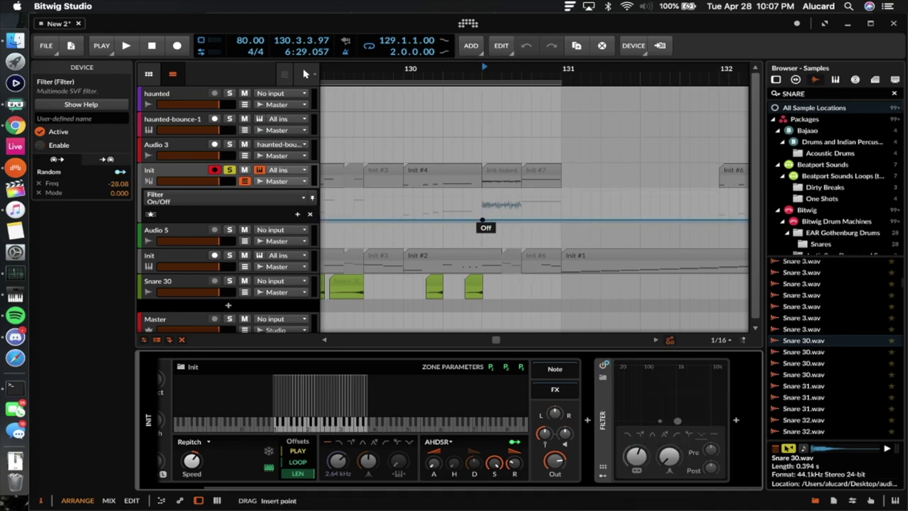
drag(483, 221, 482, 192)
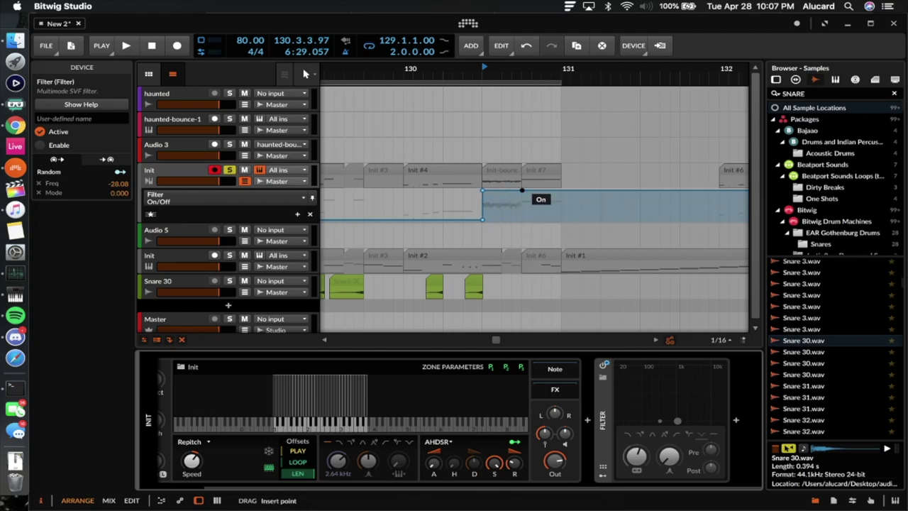
drag(522, 190, 522, 219)
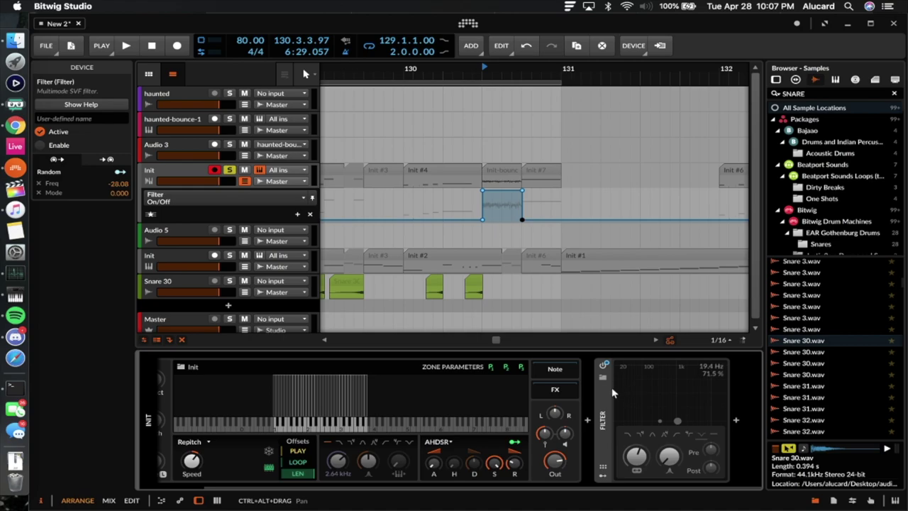
Automate the Filter's frequency over the bounced clip, rising from 130.3 to a peak and falling to 23.1 Hz at 130.4.1.
mouse_move(636, 457)
mouse_down()
mouse_move(637, 317)
mouse_move(636, 461)
mouse_up()
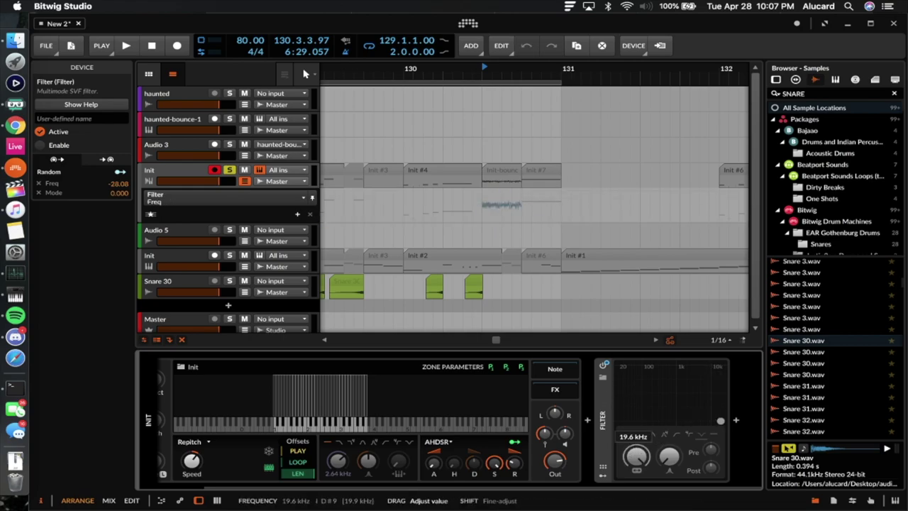
click(636, 460)
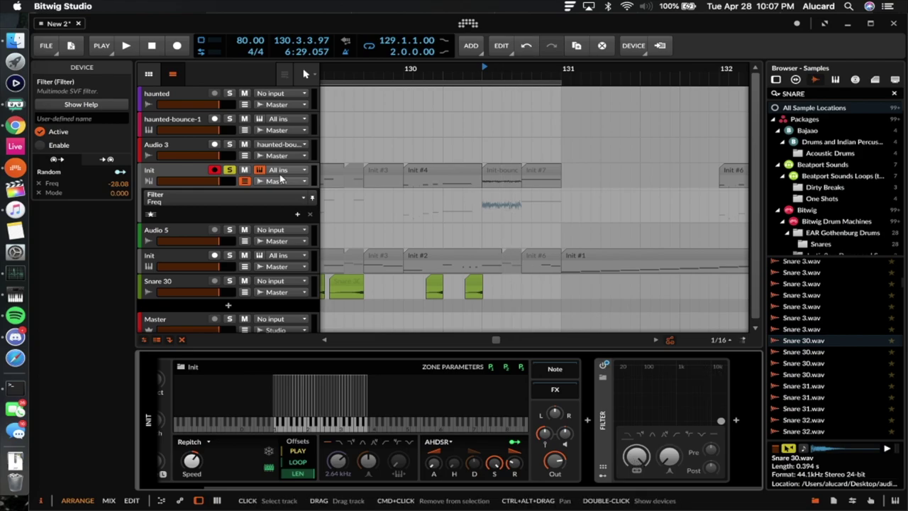
scroll(462, 211, up, 4)
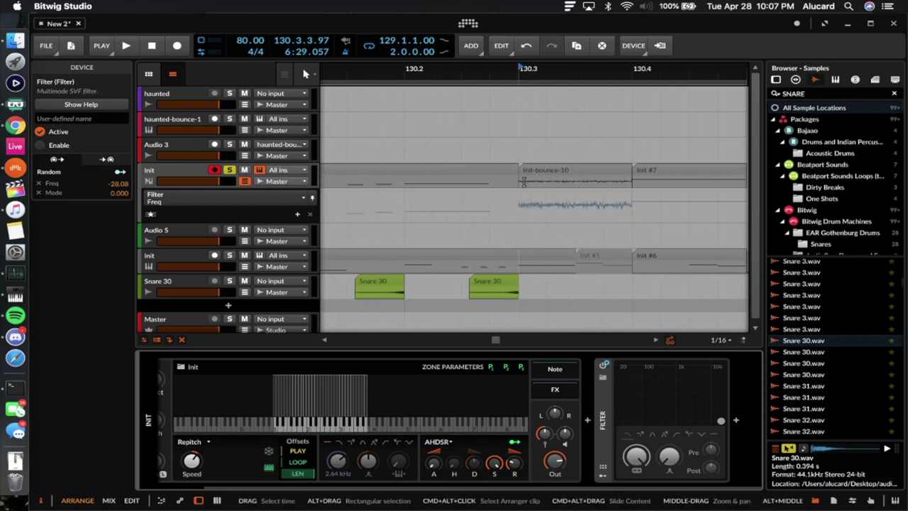
click(519, 206)
drag(521, 210, 633, 220)
click(548, 204)
click(631, 165)
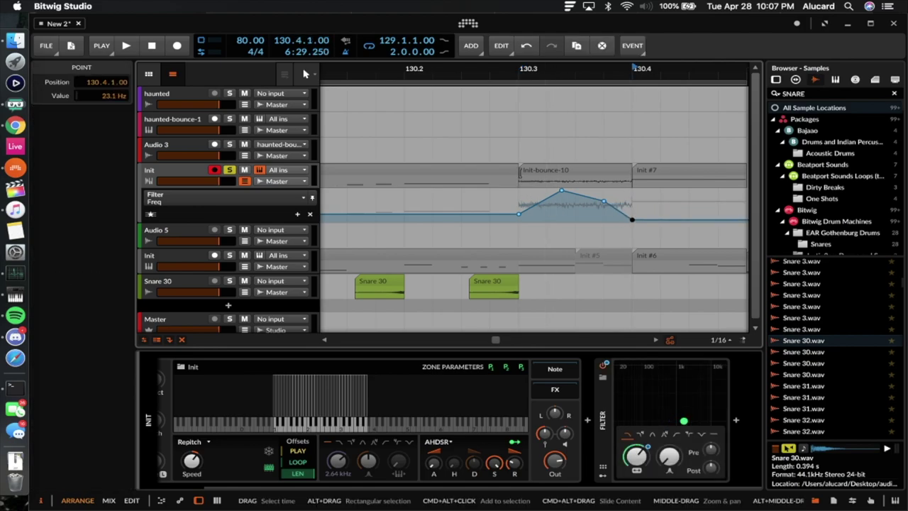
Play the filtered clip at 130.3 and raise the Filter's resonance.
click(539, 171)
key(space)
mouse_move(668, 457)
mouse_down()
mouse_move(673, 485)
mouse_move(672, 463)
mouse_up()
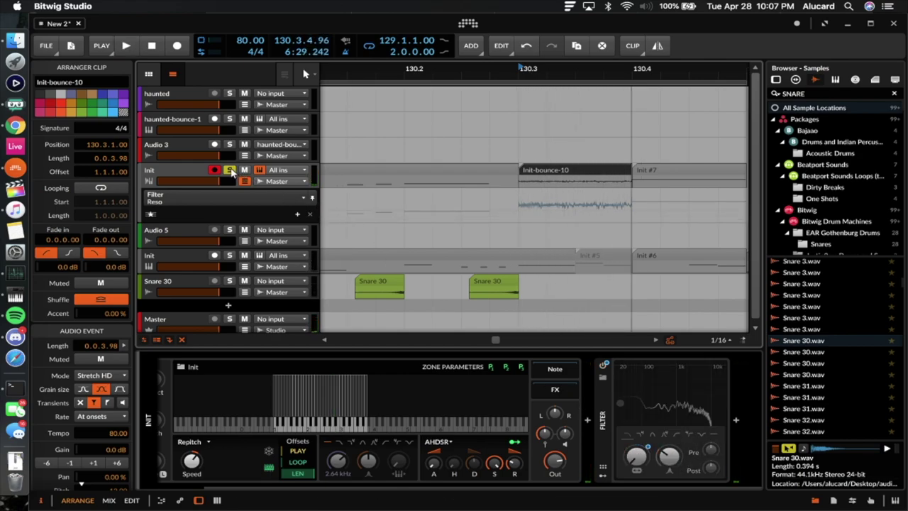
Unsolo the Init track and hide its automation lane, playing Main Section A with all tracks.
click(402, 206)
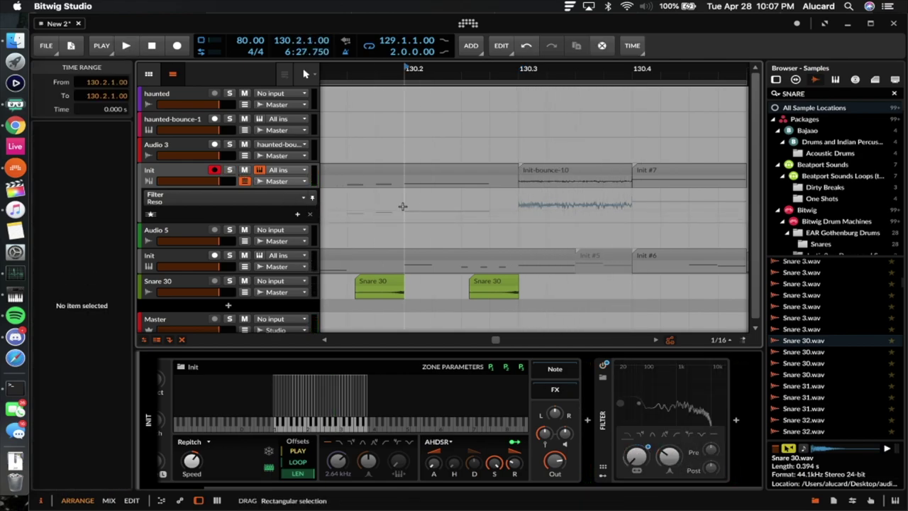
click(243, 182)
key(space)
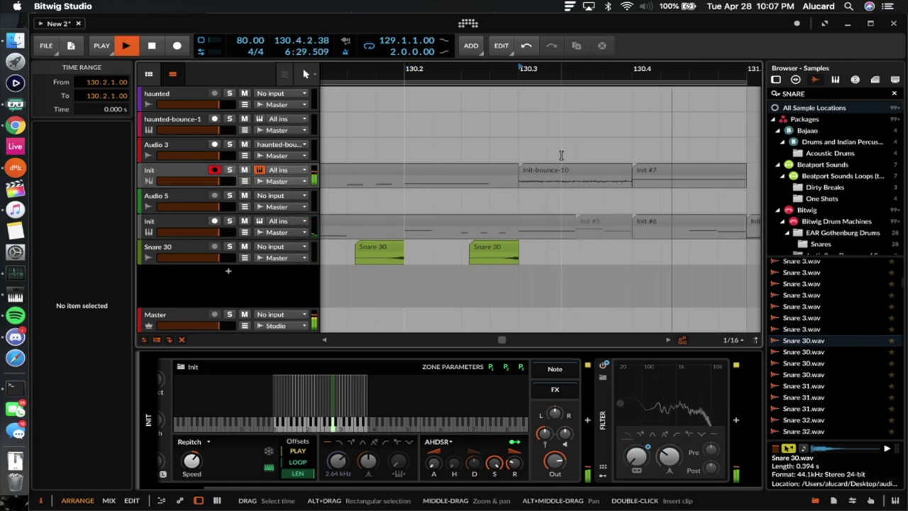
scroll(561, 155, down, 10)
scroll(561, 156, up, 5)
scroll(561, 155, up, 2)
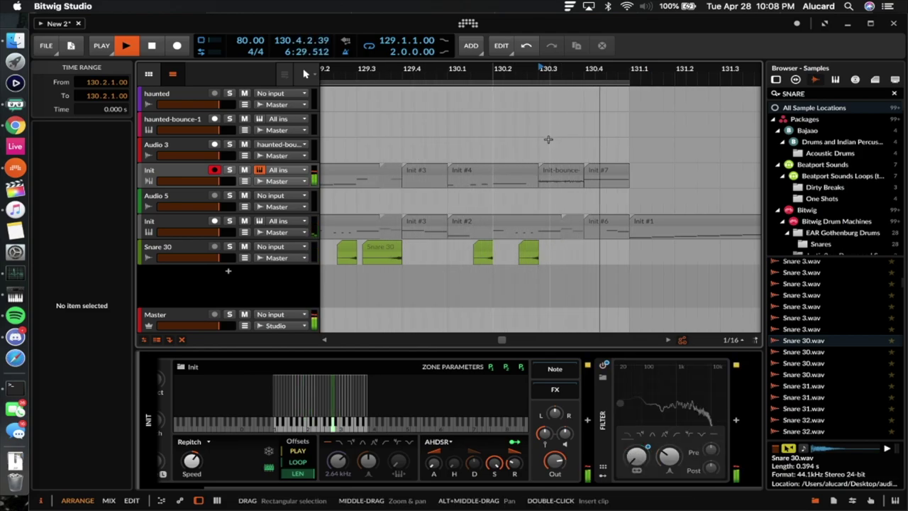
scroll(544, 139, down, 3)
key(space)
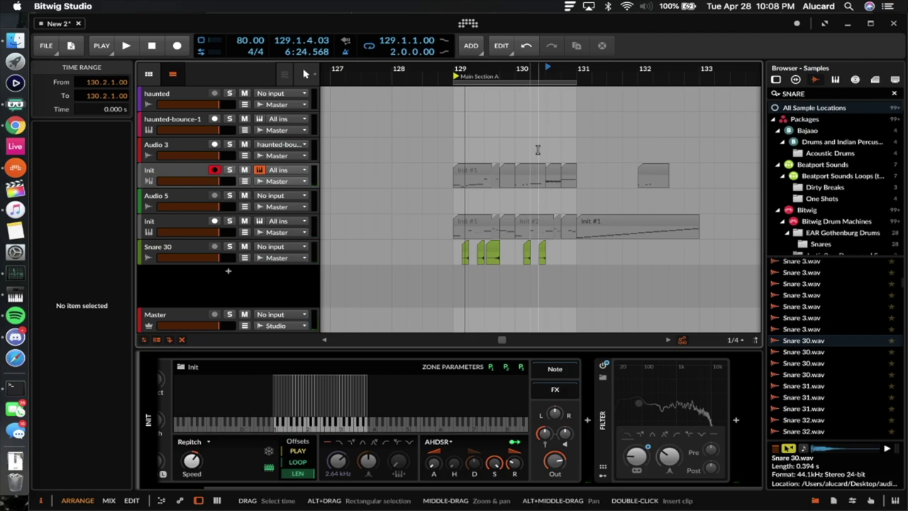
Move the long Init #1 clip that follows Main Section A to 133.3 on the same track.
scroll(538, 150, right, 1)
click(603, 221)
scroll(604, 221, down, 3)
drag(604, 221, 692, 223)
scroll(575, 220, up, 5)
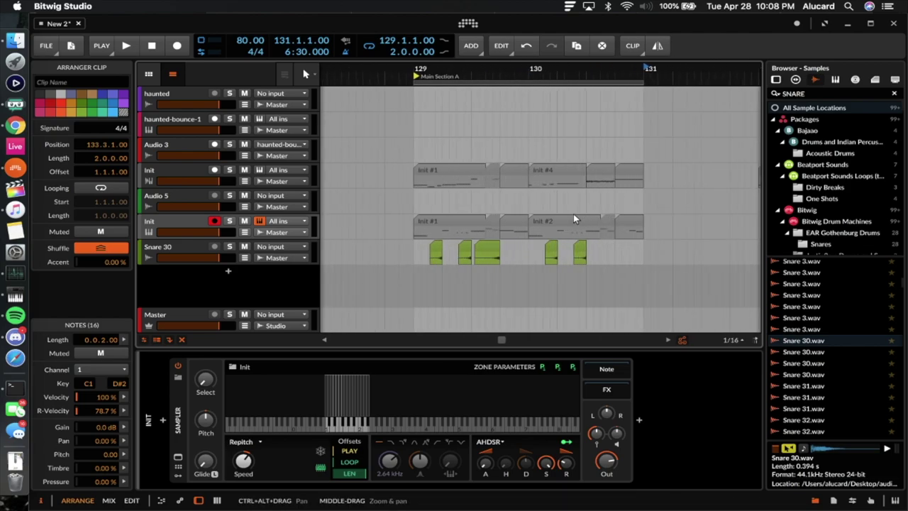
scroll(575, 219, left, 2)
scroll(637, 222, right, 3)
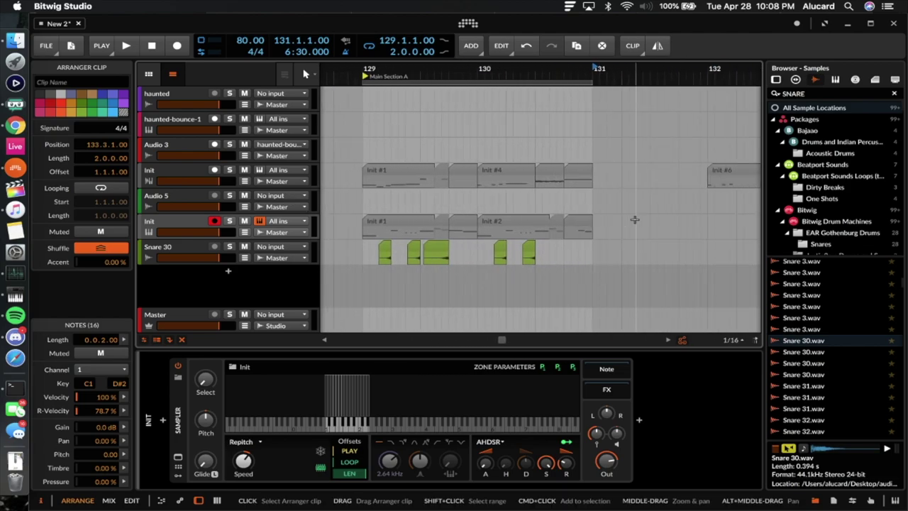
click(203, 288)
click(178, 247)
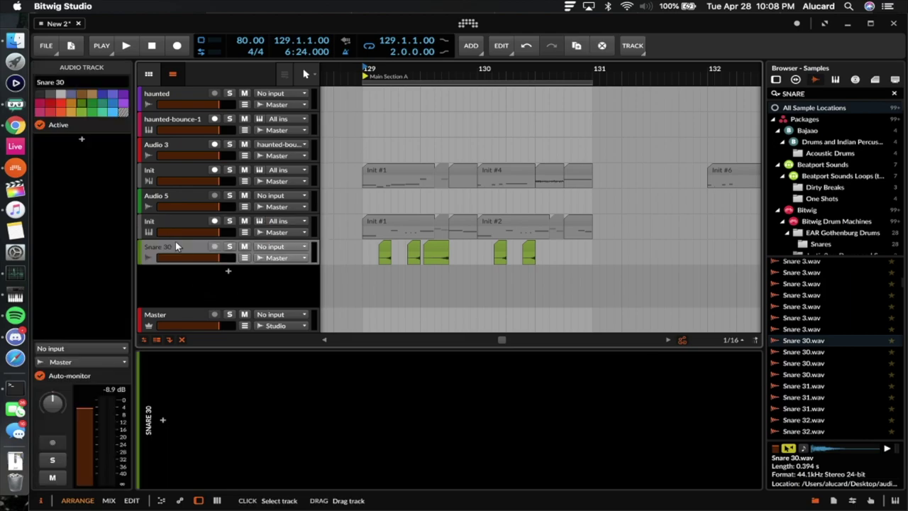
double_click(176, 279)
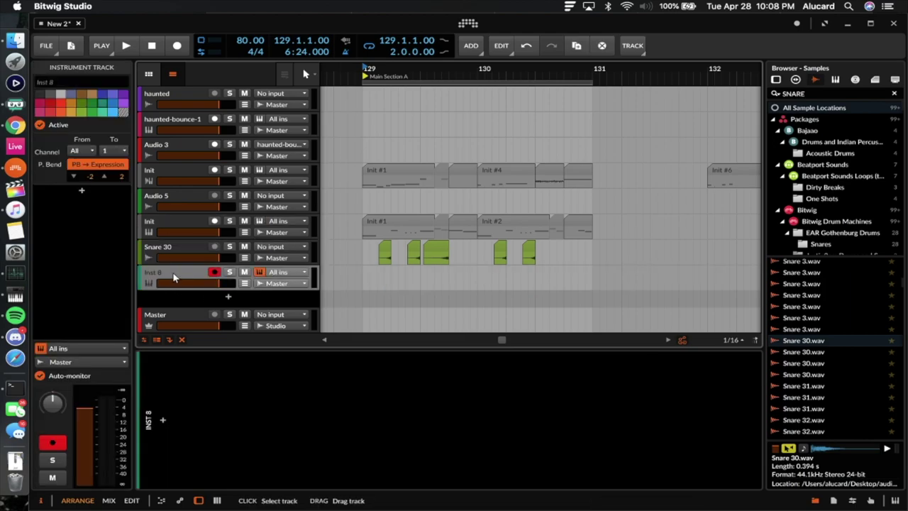
key(super+z)
Add an effect track to the project, leaving its device chain empty.
right_click(219, 291)
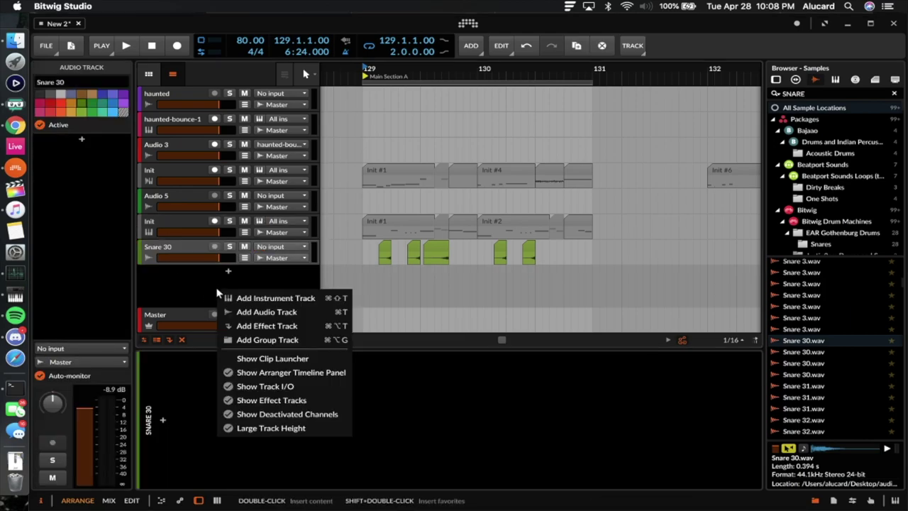
click(256, 325)
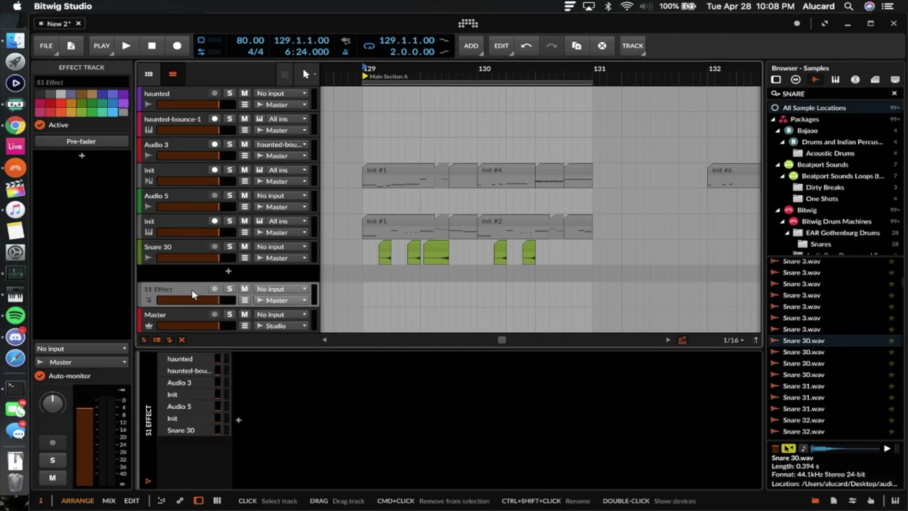
click(239, 420)
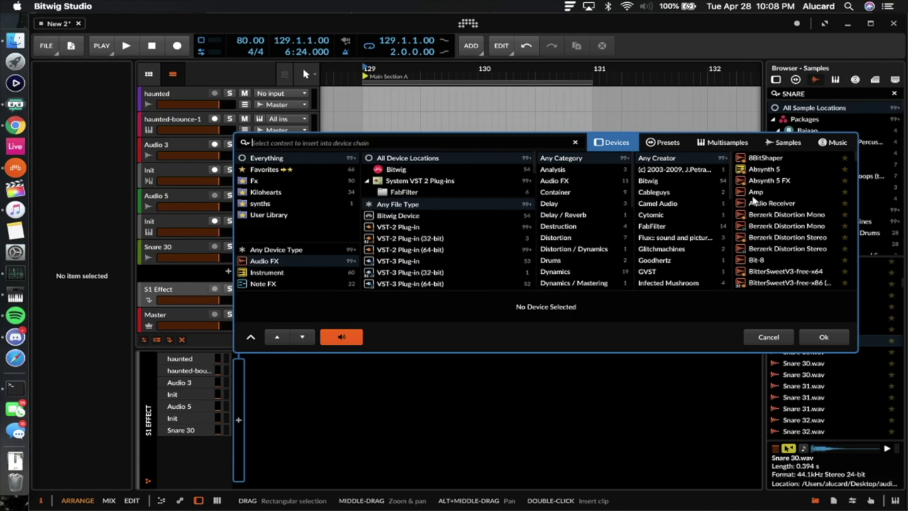
click(768, 337)
Insert the FabFilter Pro-R reverb on the new effect track.
click(381, 224)
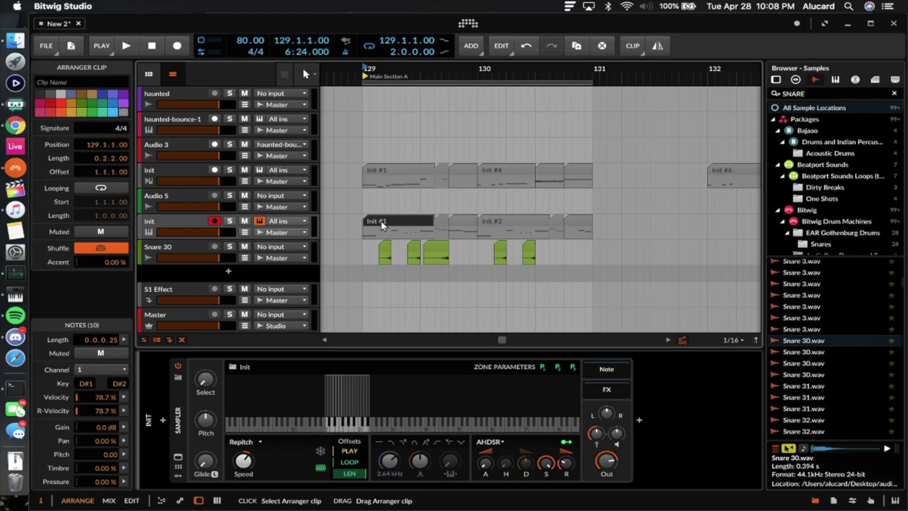
click(181, 289)
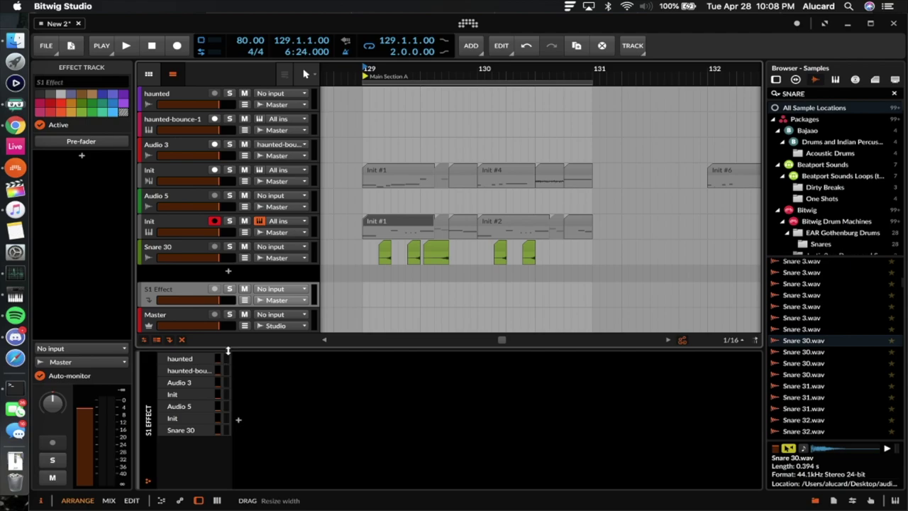
click(276, 382)
click(239, 420)
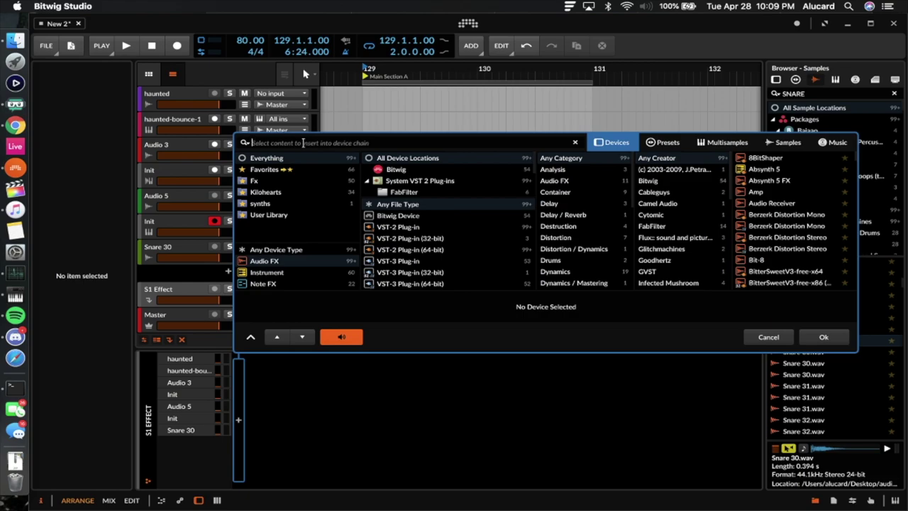
text(pro)
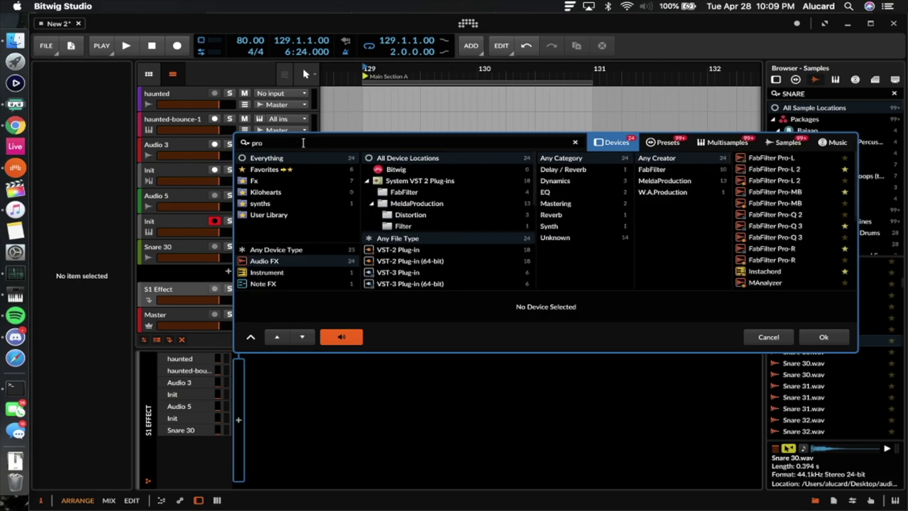
click(780, 247)
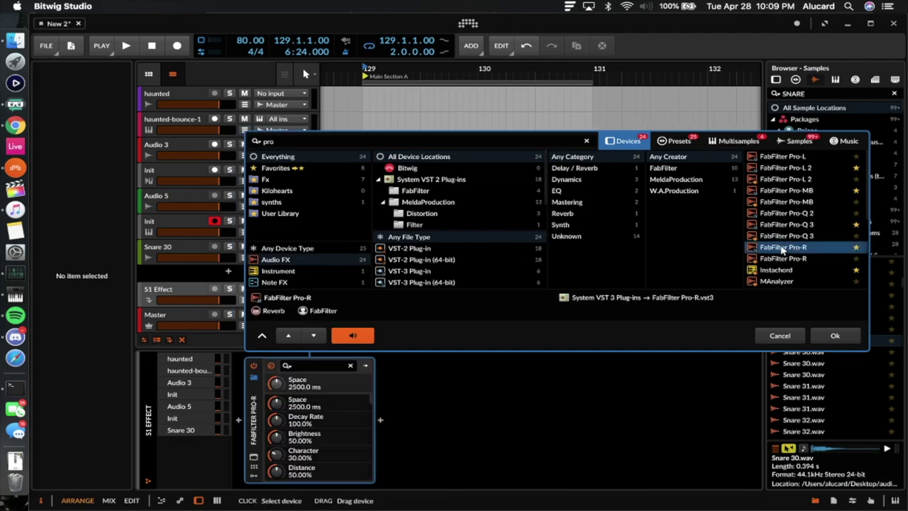
click(836, 337)
Roll off the highs in Pro-R's Post EQ and set Brightness to 72.31% and Distance to 100%.
drag(456, 313, 459, 288)
drag(652, 298, 711, 312)
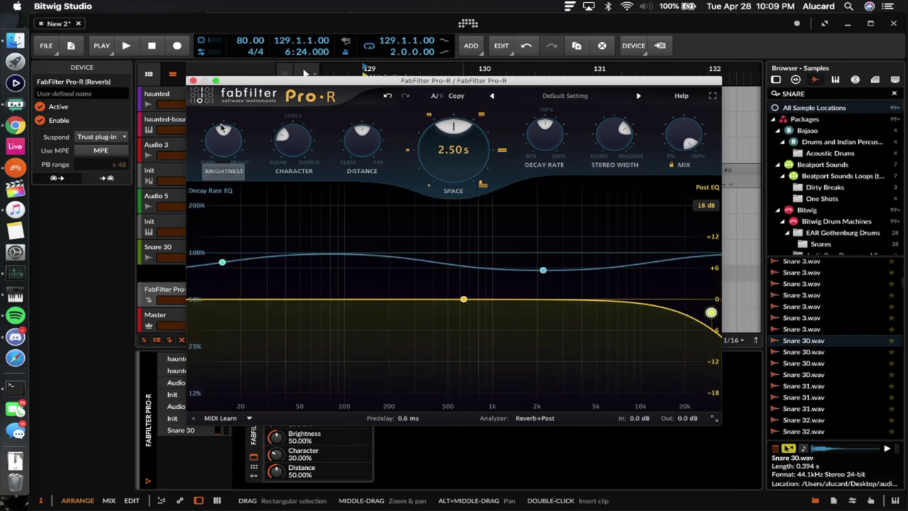
drag(219, 107, 220, 105)
drag(352, 137, 328, 46)
click(192, 81)
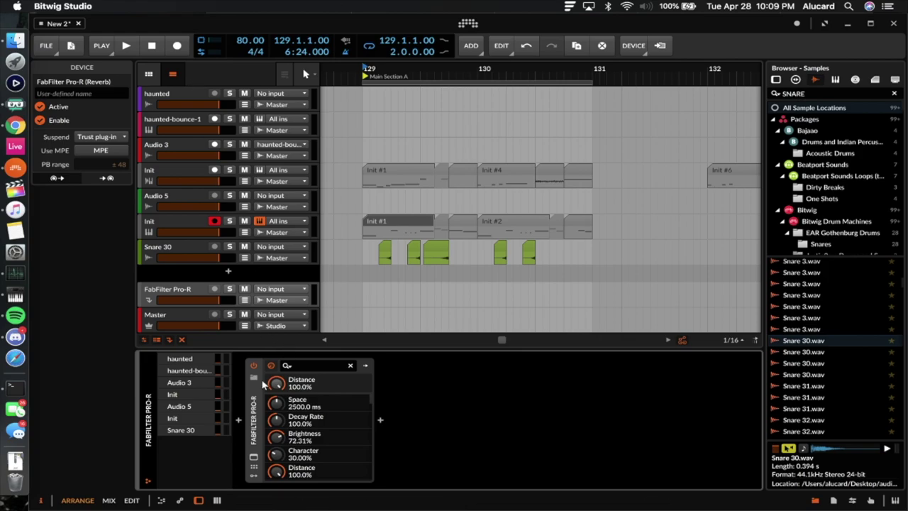
Wrap the FabFilter Pro-R on the effect track in an FX Layer container.
click(238, 420)
click(255, 412)
key(super+g)
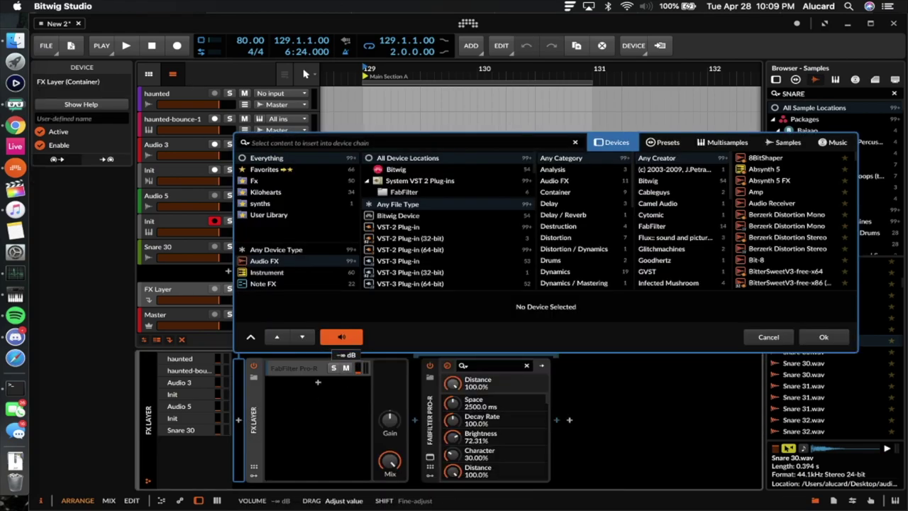
Add a second layer to the FX Layer and insert a Delay-1 in it.
click(319, 384)
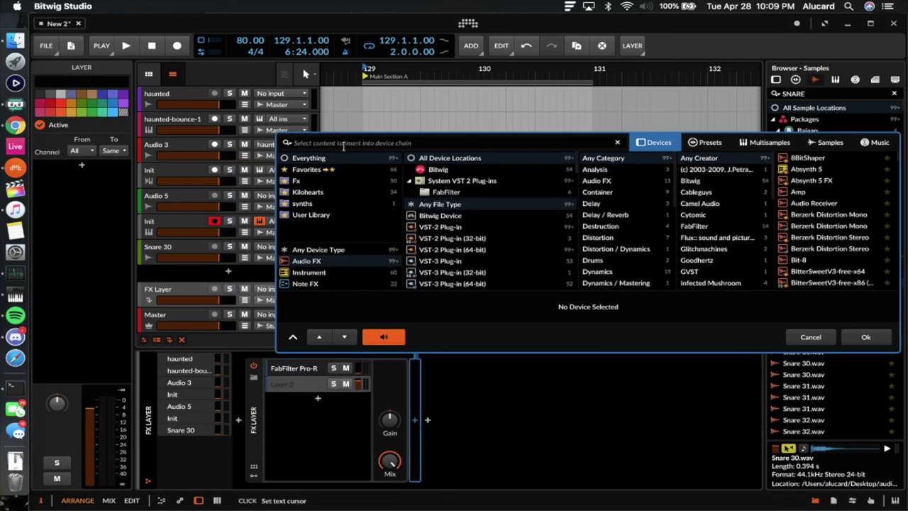
text(delay)
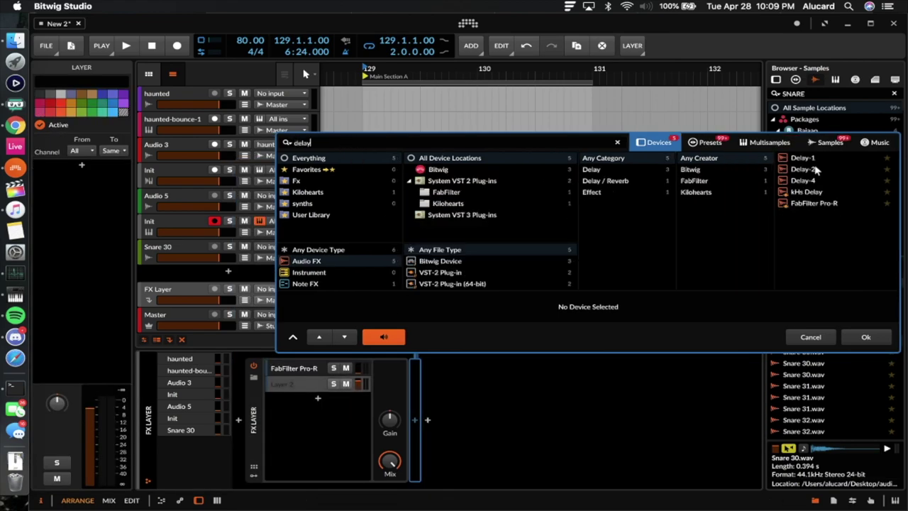
click(804, 158)
click(864, 334)
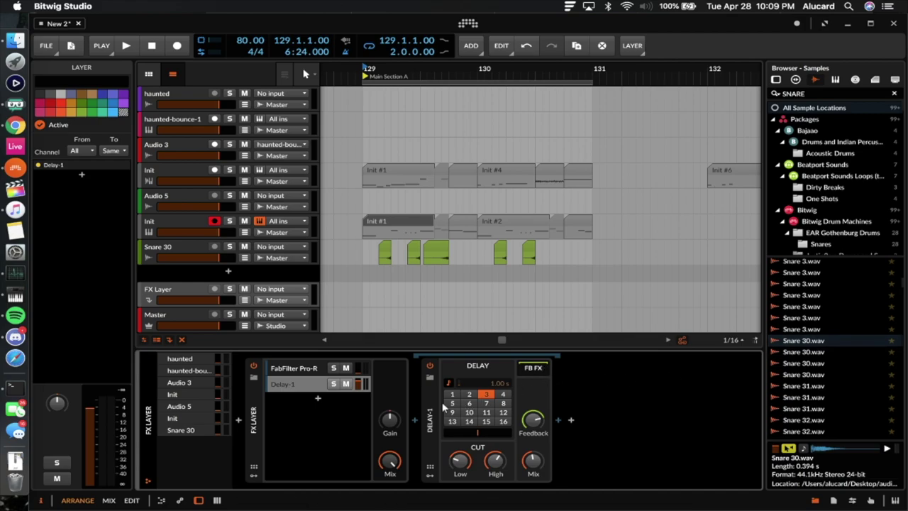
Add a Random modulator to the Delay-1 device.
click(431, 476)
click(470, 384)
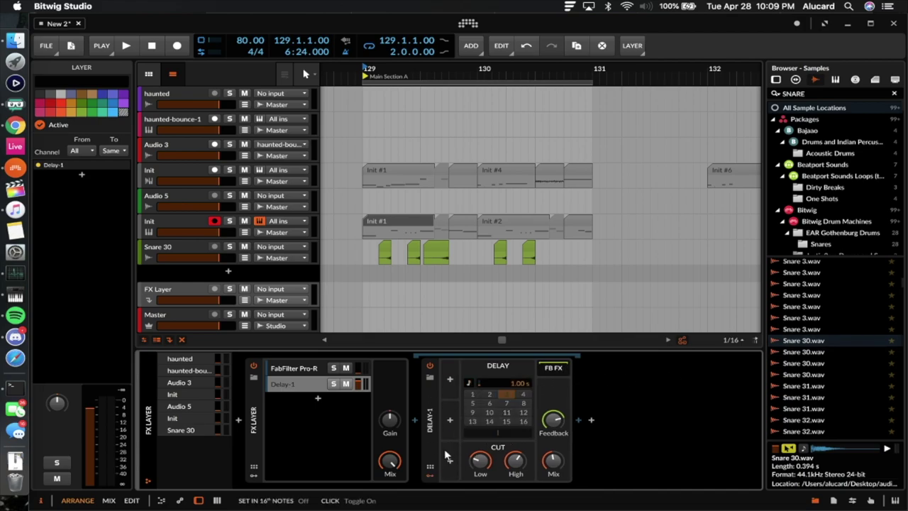
click(450, 379)
text(random)
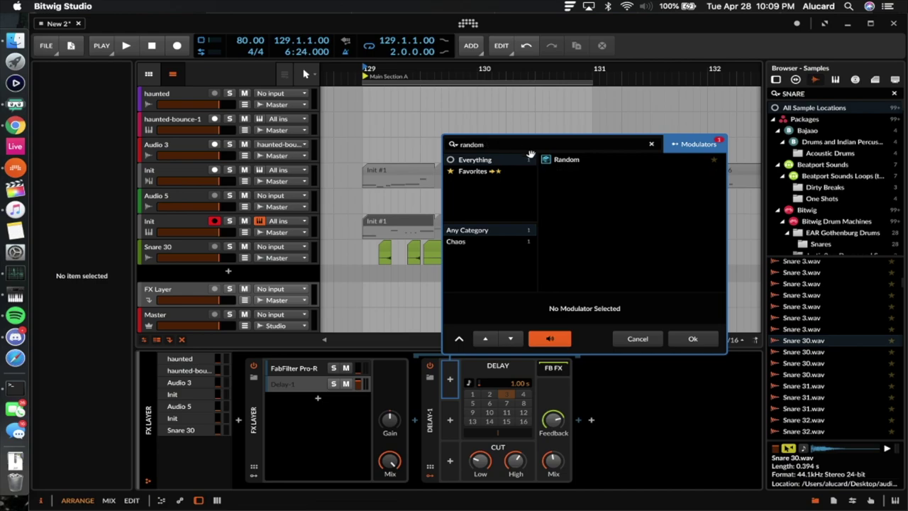
click(569, 162)
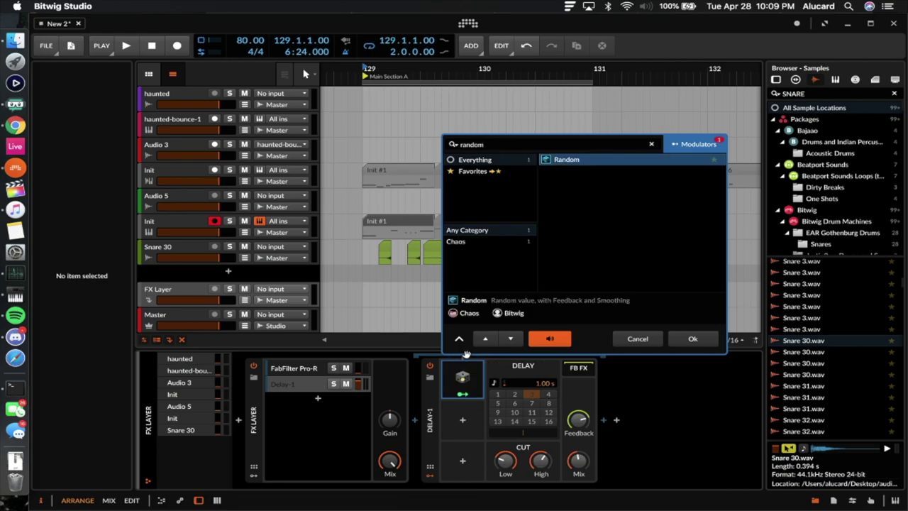
click(679, 339)
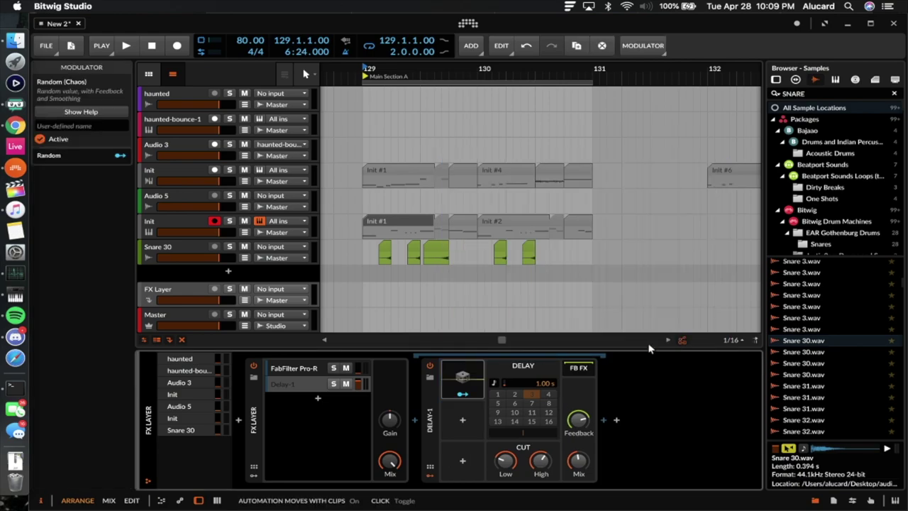
Map the Random modulator to Delay-1's delay time with a modulation amount of 1.113.
click(480, 384)
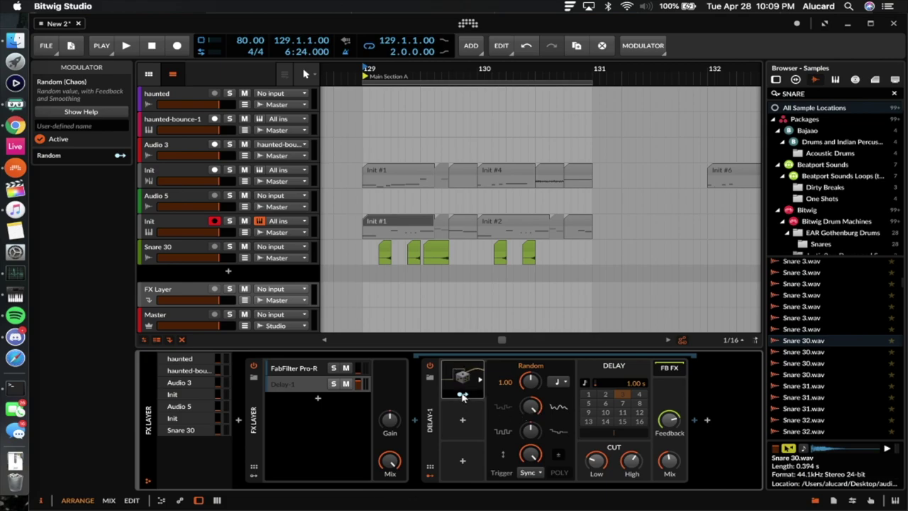
click(462, 395)
drag(628, 386, 630, 395)
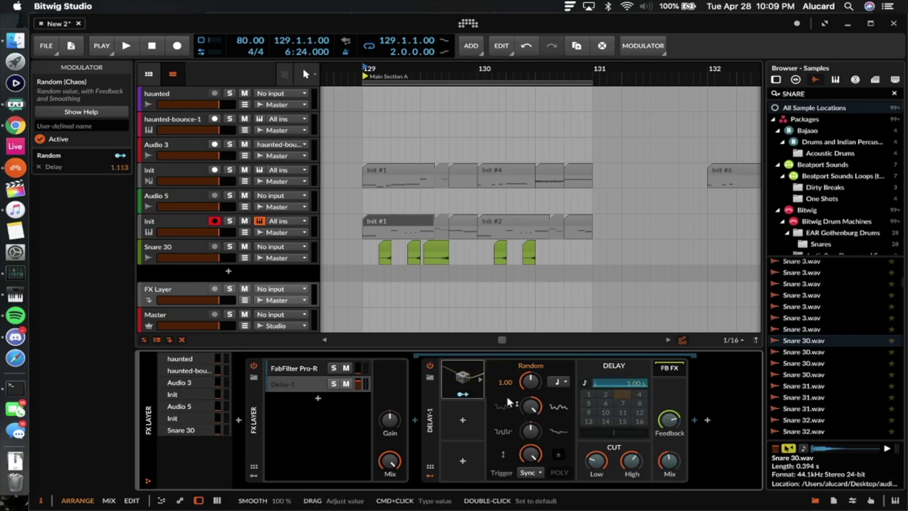
click(462, 394)
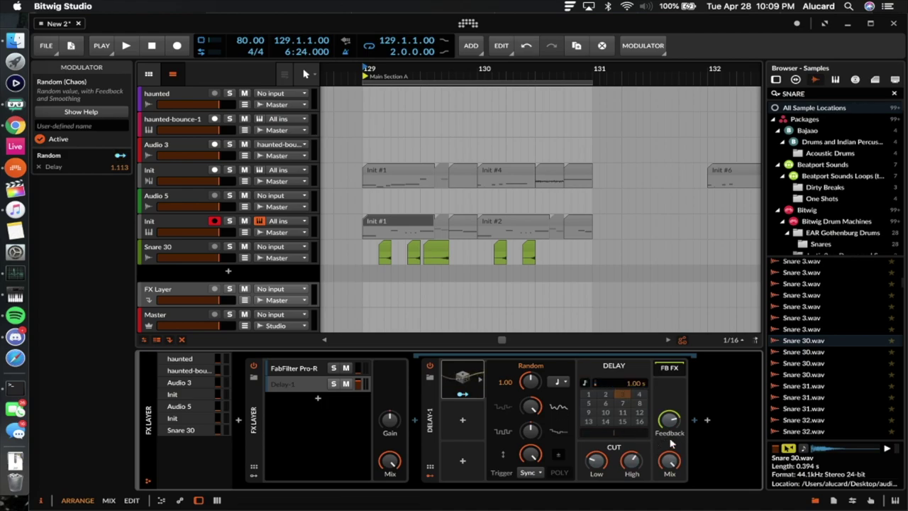
Widen Delay-1's filter with a 19.4 Hz low cut and a raised high cut, and turn the Delay-1 layer's volume fully down.
drag(630, 464, 631, 433)
drag(596, 463, 596, 496)
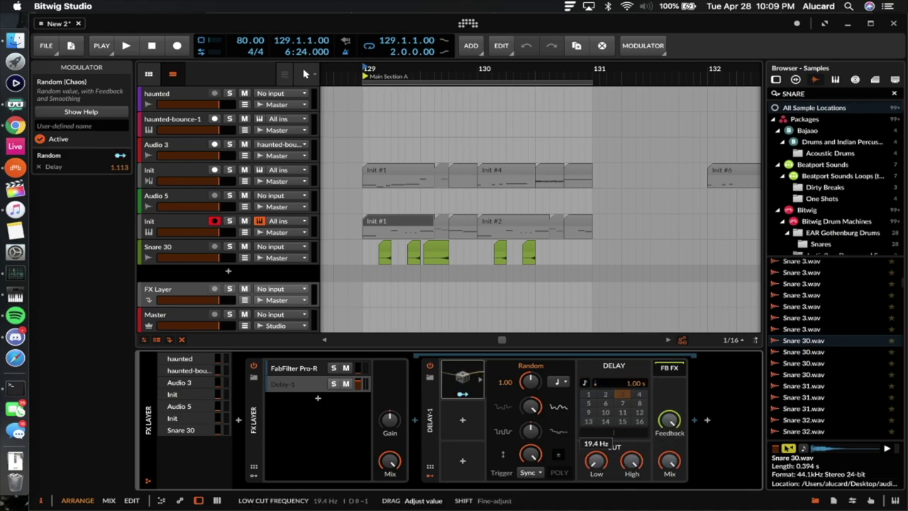
double_click(429, 396)
drag(357, 385, 358, 390)
click(315, 384)
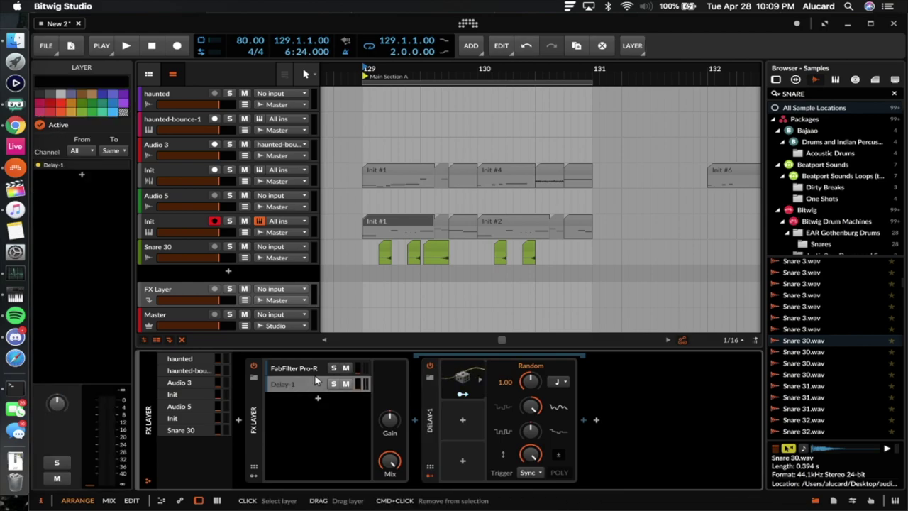
Group the four tracks from the upper Init through Snare 30 into a folded group and raise its send to the FX Layer.
click(181, 248)
shift+click(174, 176)
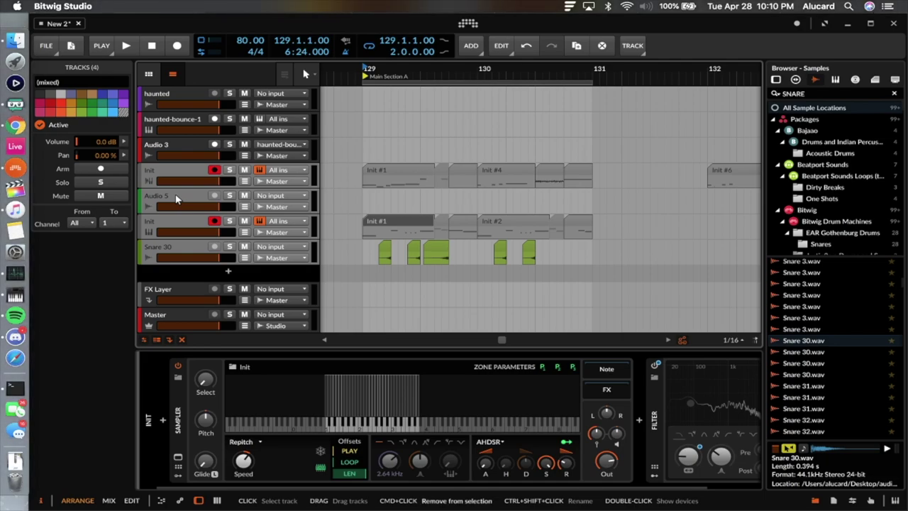
key(super+g)
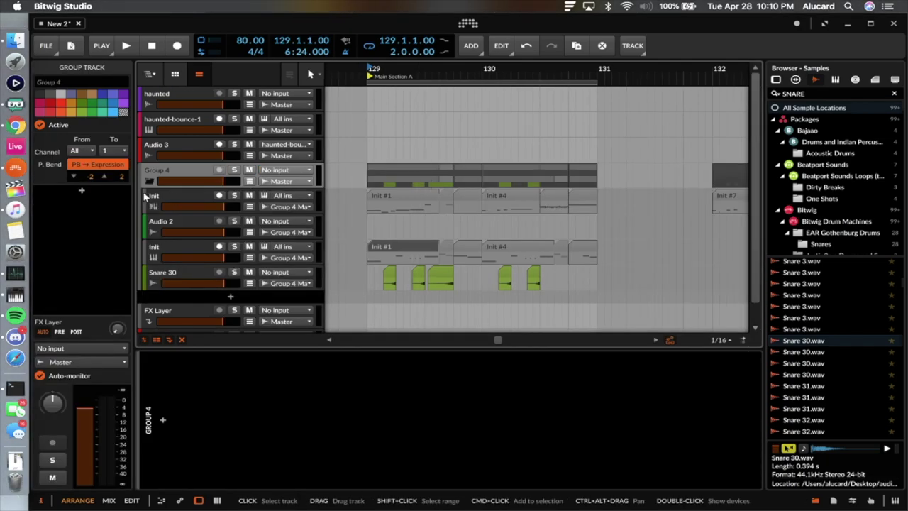
click(149, 181)
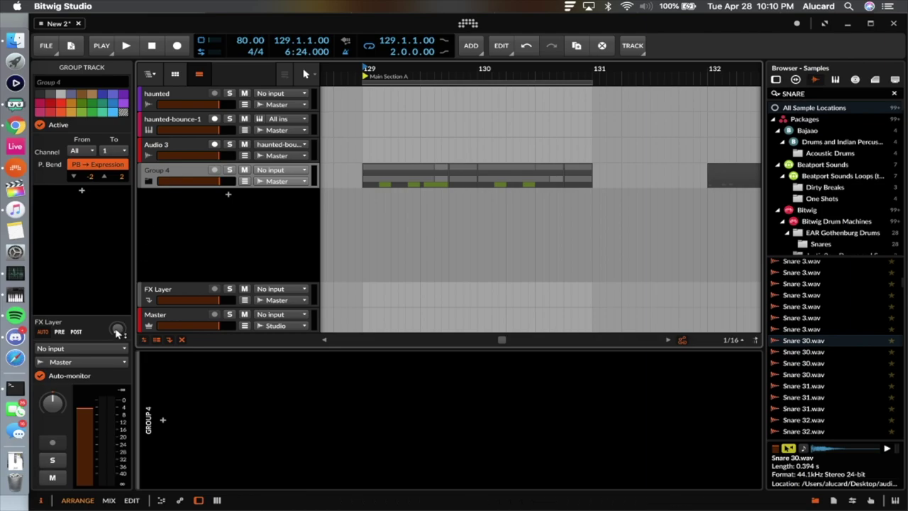
Turn the FabFilter Pro-R layer's volume fully down and show its volume automation on the FX Layer track.
click(166, 298)
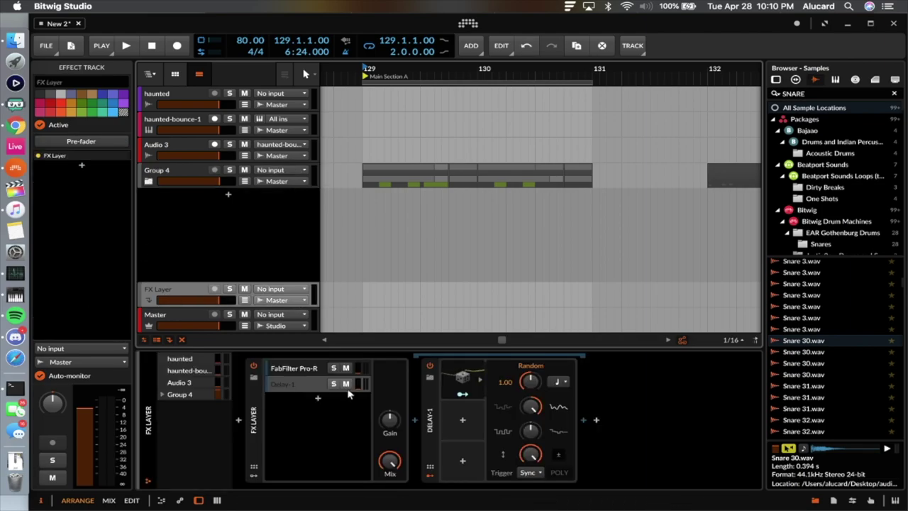
click(300, 369)
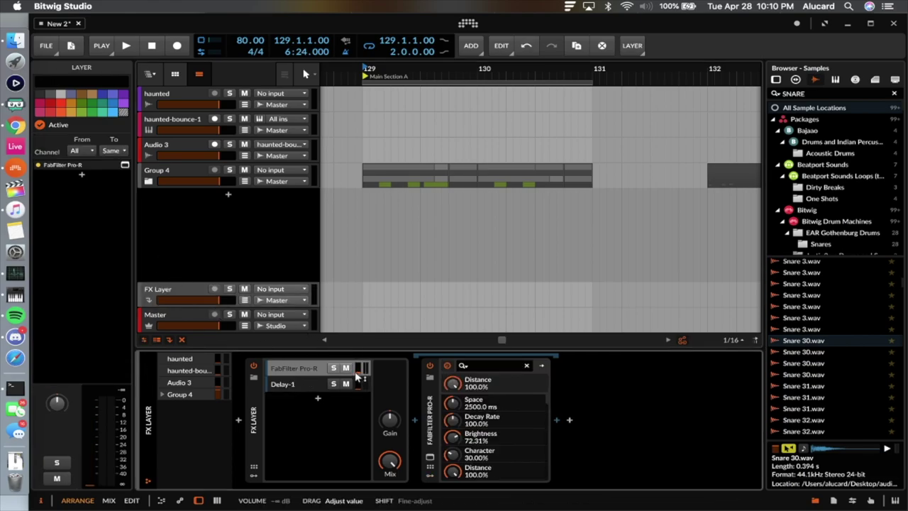
click(246, 301)
Draw a rising Pro-R volume automation ramp from 129.1.3 to 129.2.1 that drops straight back to minimum, and play it.
scroll(377, 267, up, 3)
scroll(377, 268, left, 1)
scroll(391, 273, left, 2)
click(436, 306)
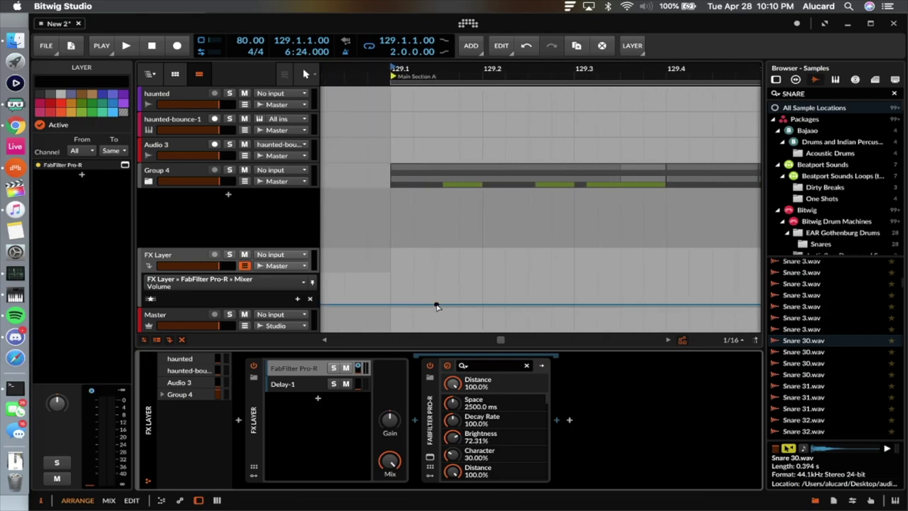
mouse_move(478, 305)
mouse_down()
mouse_move(483, 281)
mouse_move(495, 300)
mouse_move(487, 307)
mouse_up()
click(441, 289)
key(space)
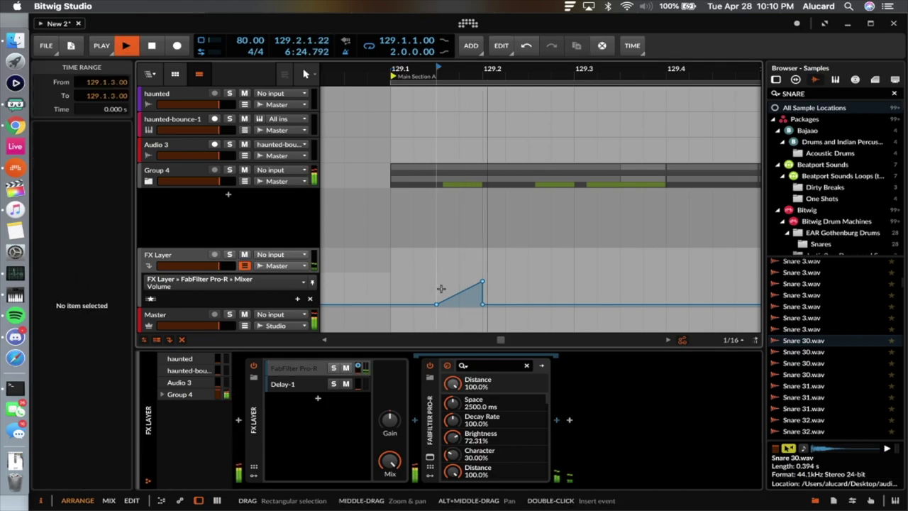
key(space)
Solo the FX Layer track and reshape the first ramp into a curve with its peak at +3.6 dB.
click(229, 254)
key(space)
key(space)
key(space)
key(space)
mouse_move(469, 281)
mouse_down()
mouse_move(477, 285)
mouse_move(467, 281)
mouse_up()
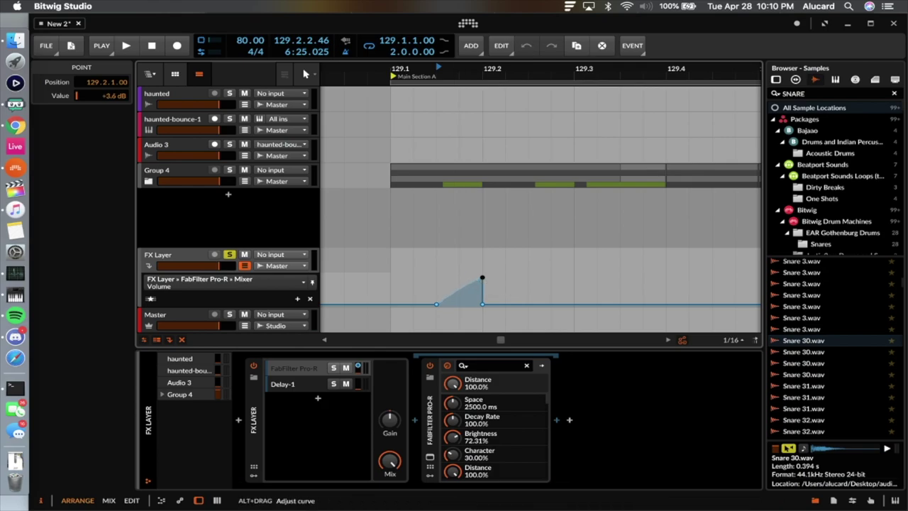
Listen to the curved reverb swell from 129.1.3 with the FX Layer track soloed.
click(437, 272)
key(space)
key(space)
key(space)
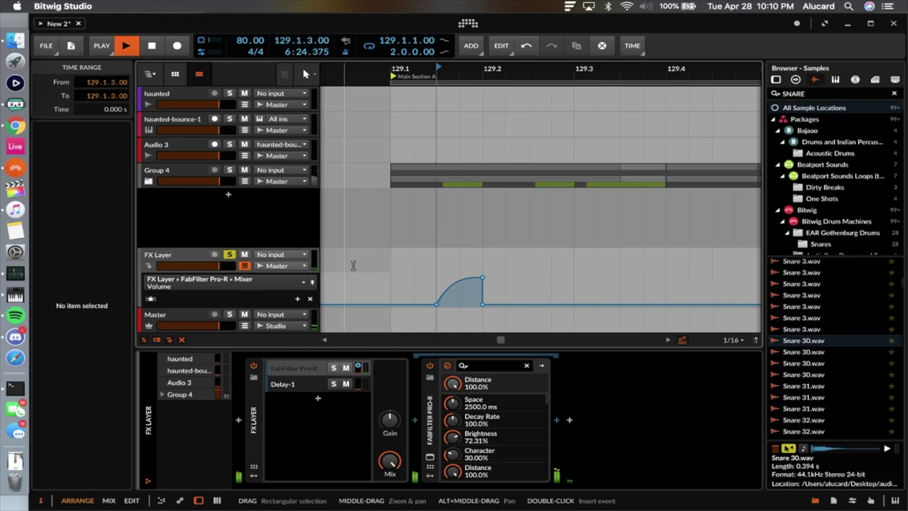
key(space)
Unsolo the FX Layer track and play the beat from the start of bar 129.
click(230, 254)
key(space)
key(space)
click(391, 276)
key(space)
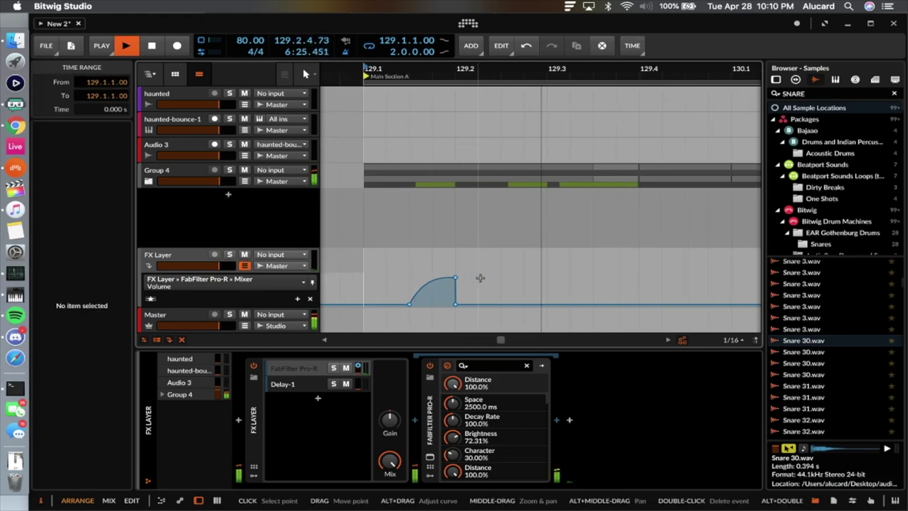
key(space)
Draw a second Pro-R volume ramp from 129.4.1 up to +0.1 dB at 129.4.3, dropping back to minimum, and play it.
scroll(483, 277, right, 3)
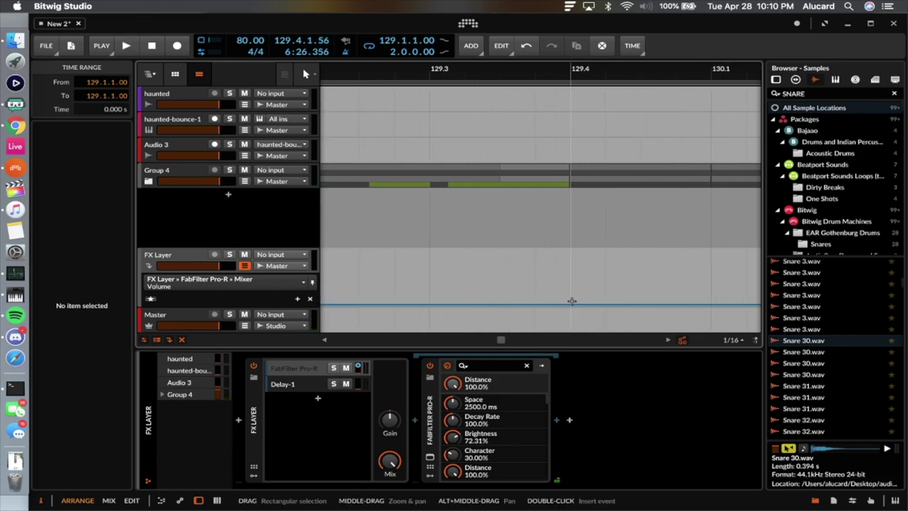
click(571, 304)
drag(643, 305, 641, 281)
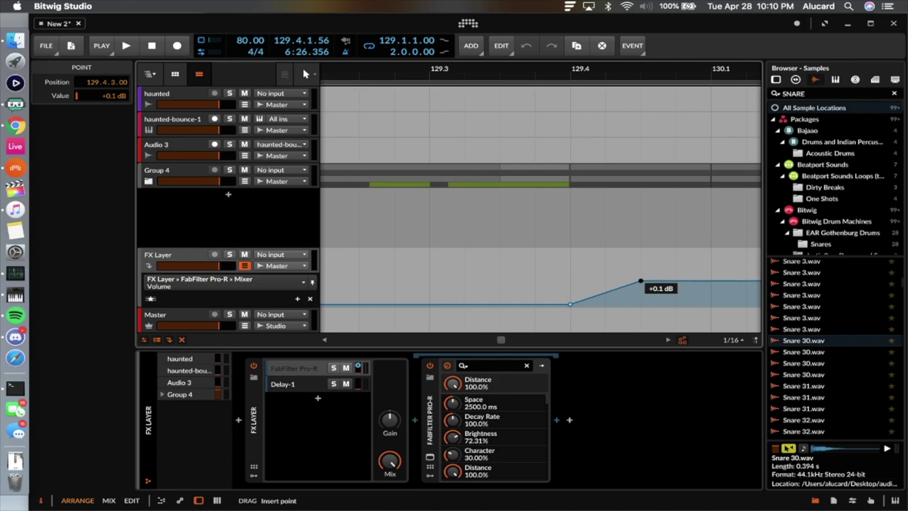
drag(652, 281, 641, 303)
click(571, 269)
key(space)
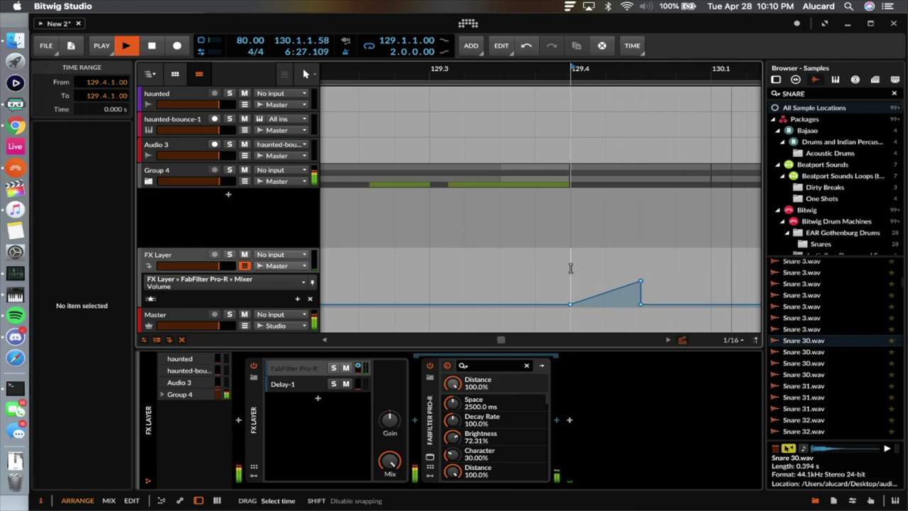
key(space)
scroll(622, 281, right, 2)
key(space)
key(space)
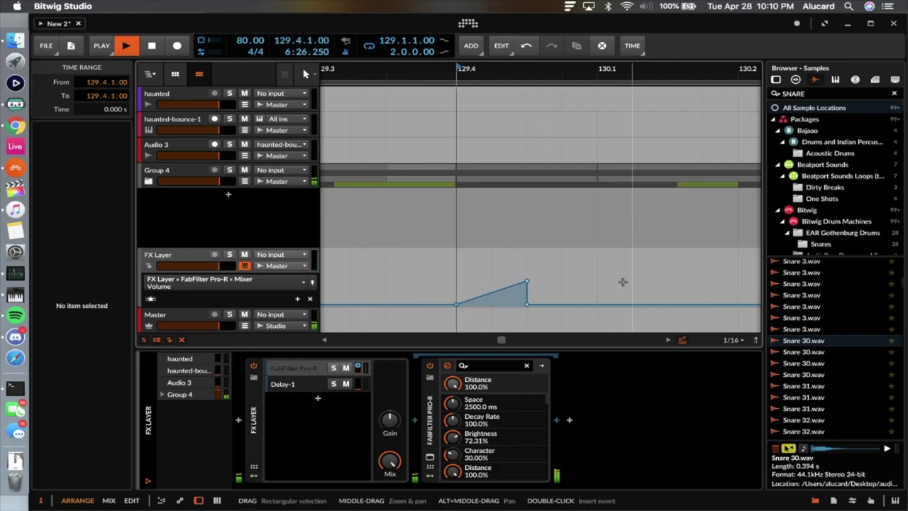
key(space)
Extend the second volume ramp to end at 130.1.1 with a +1.8 dB peak, and play it back.
drag(527, 304, 579, 305)
drag(527, 282, 596, 279)
key(space)
key(space)
key(space)
key(space)
key(space)
key(space)
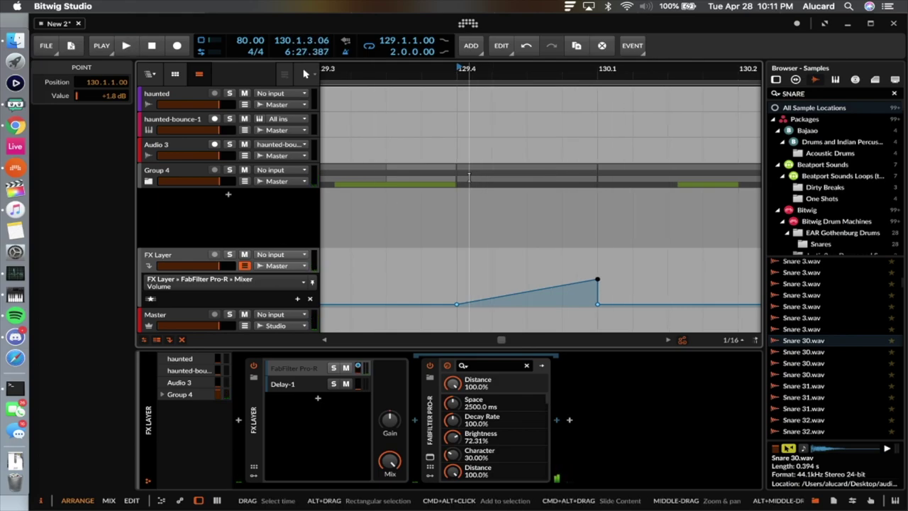
Play the beat from 129.4 and examine the reverb volume automation across Main Section A.
scroll(468, 177, down, 5)
scroll(436, 270, right, 1)
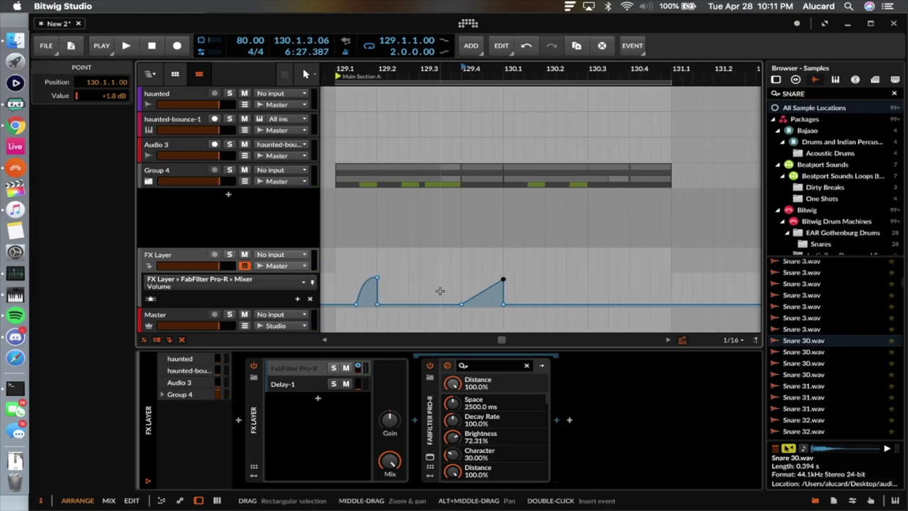
key(space)
key(space)
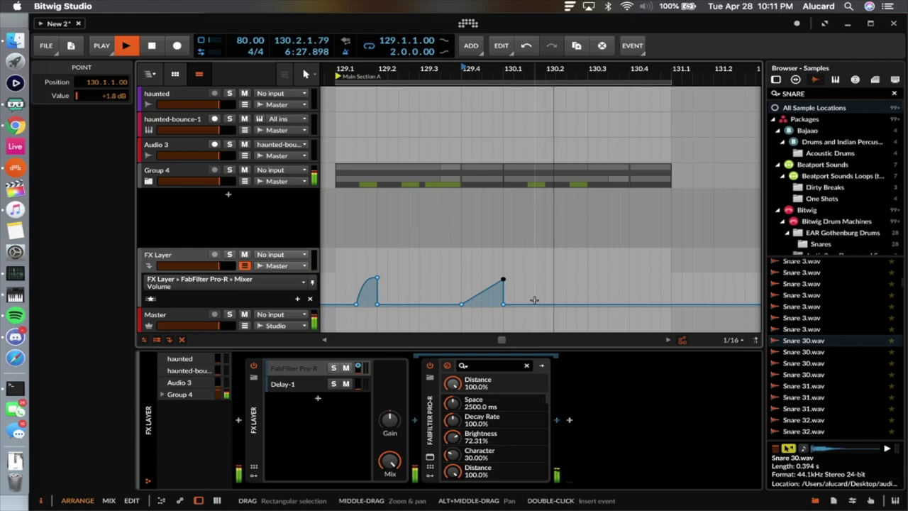
scroll(534, 300, up, 3)
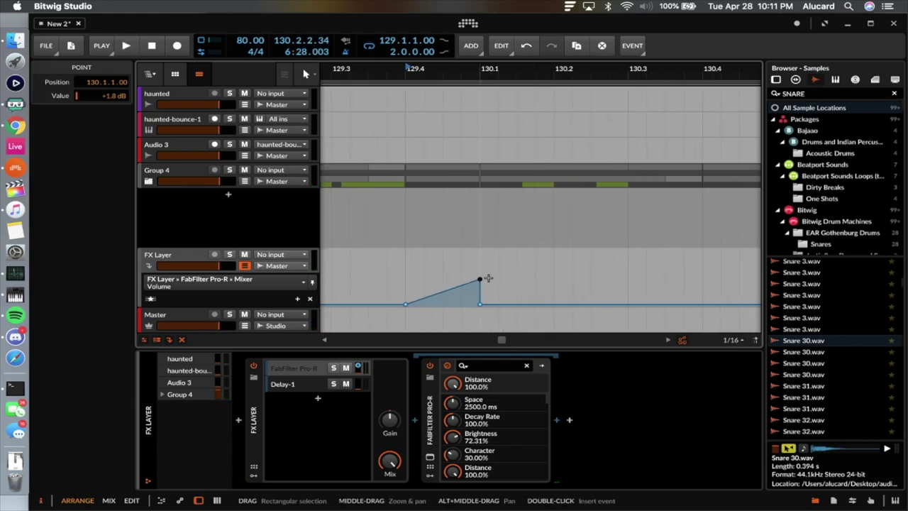
scroll(425, 284, left, 2)
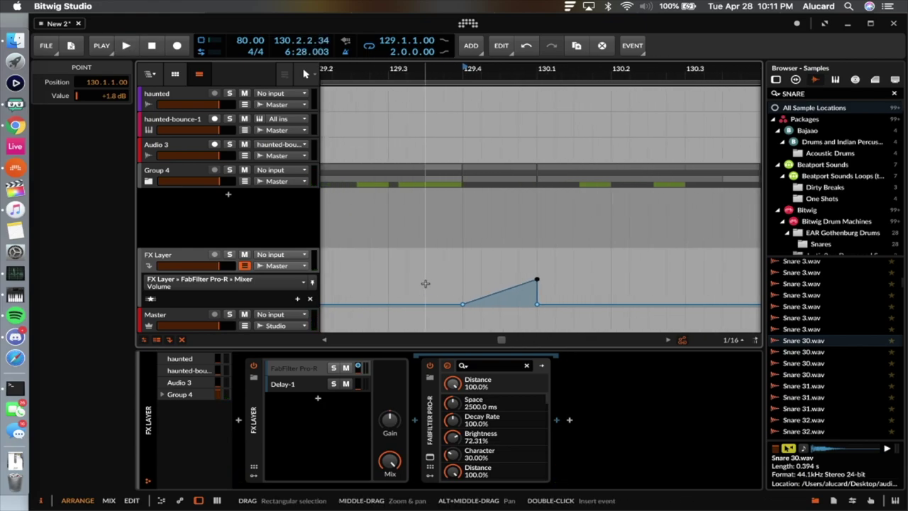
scroll(425, 284, down, 3)
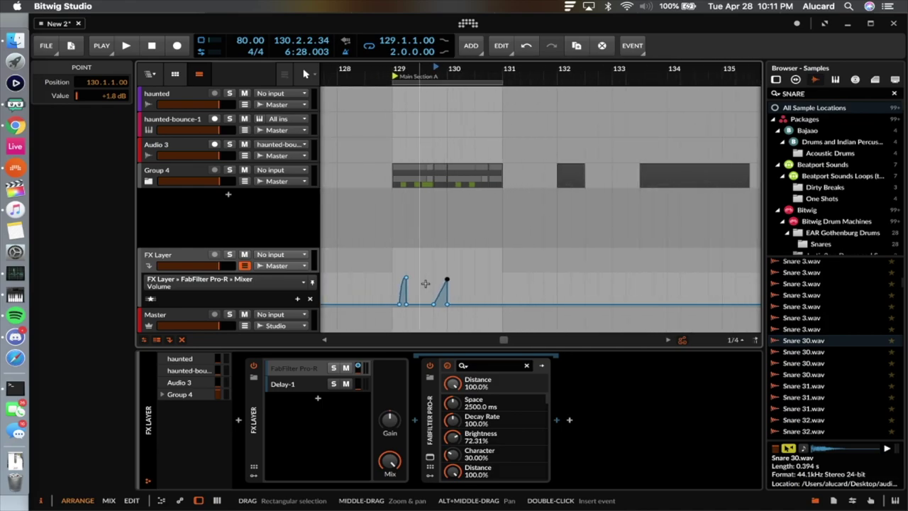
scroll(449, 278, left, 2)
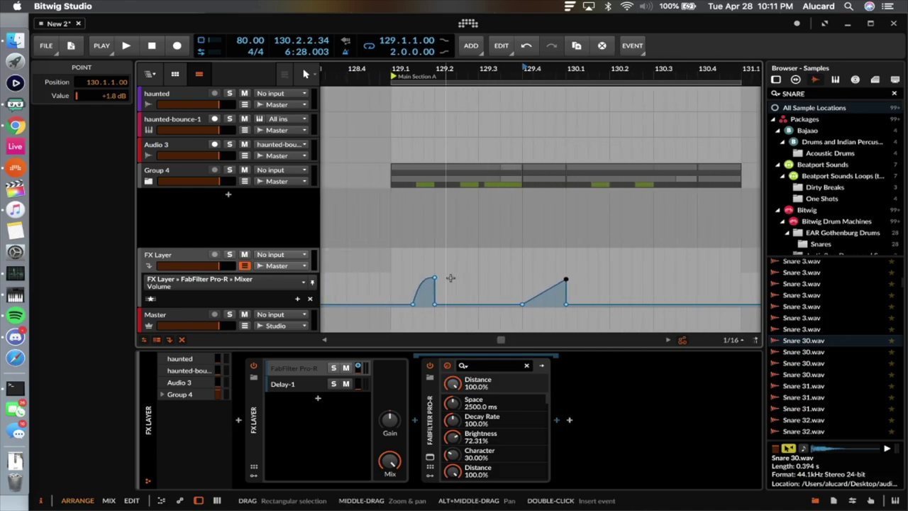
scroll(540, 284, right, 3)
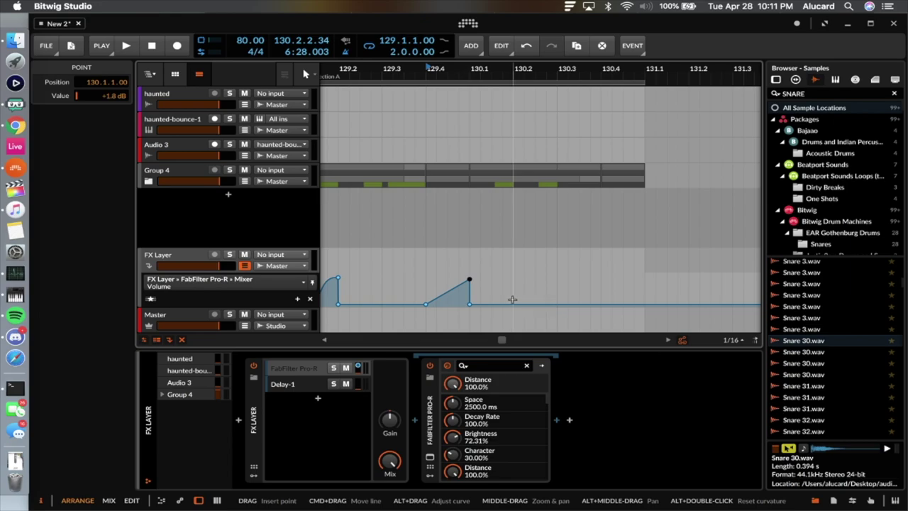
Select the Delay-1 layer in the FX Layer container and hide its device chain.
click(291, 367)
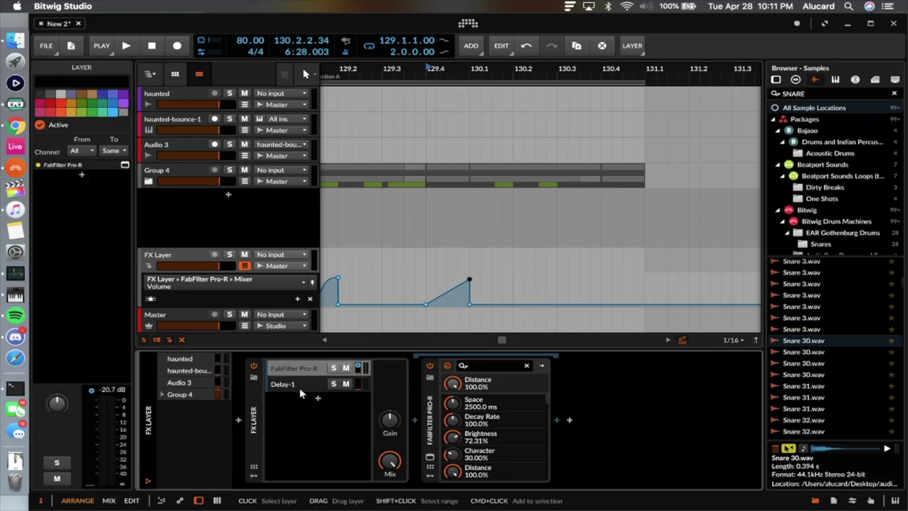
click(294, 385)
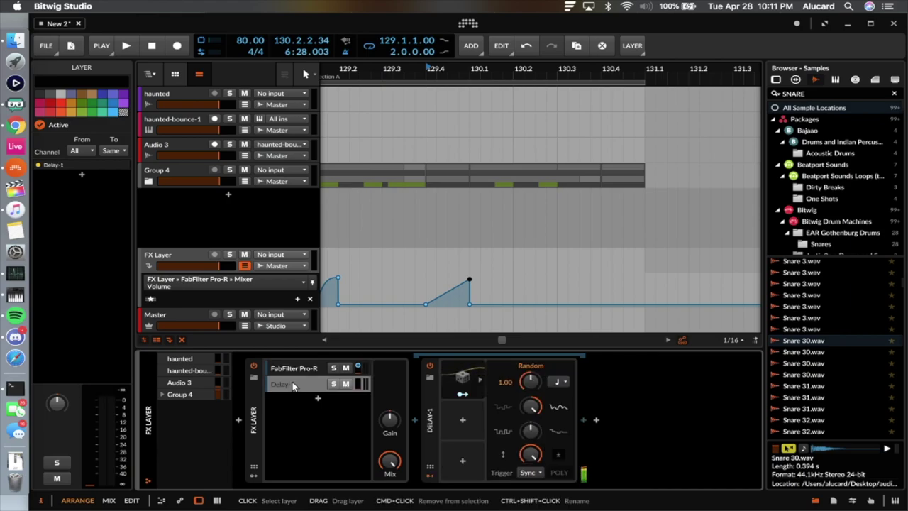
click(293, 386)
scroll(397, 295, left, 2)
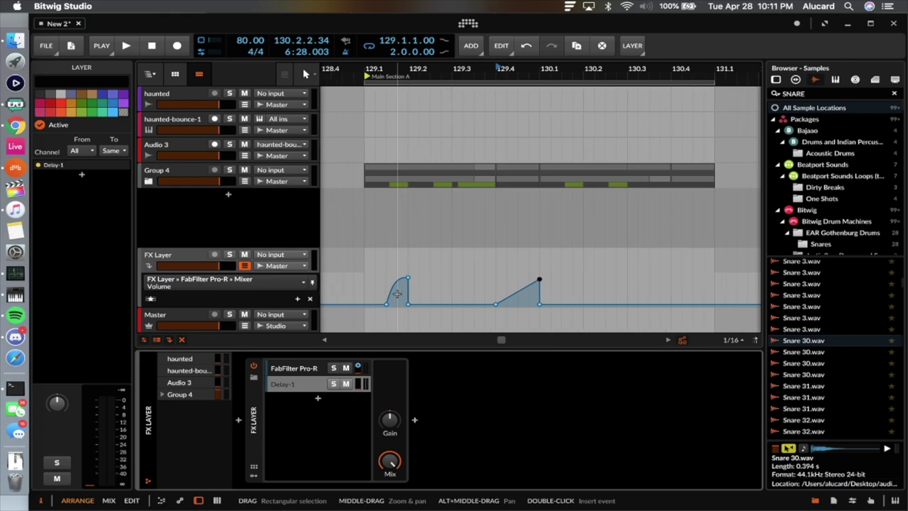
scroll(396, 295, down, 2)
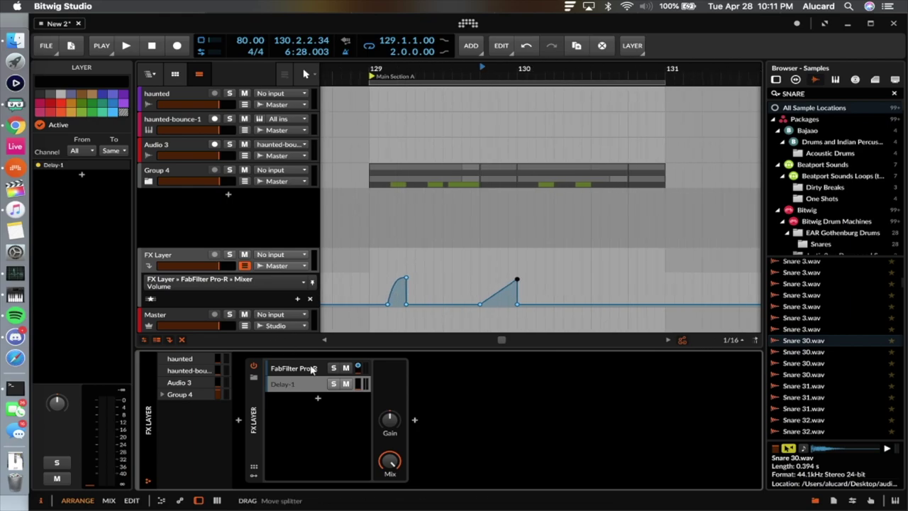
Show the Delay-1 layer's volume automation lane and play the beat from 129.1.1.
click(357, 389)
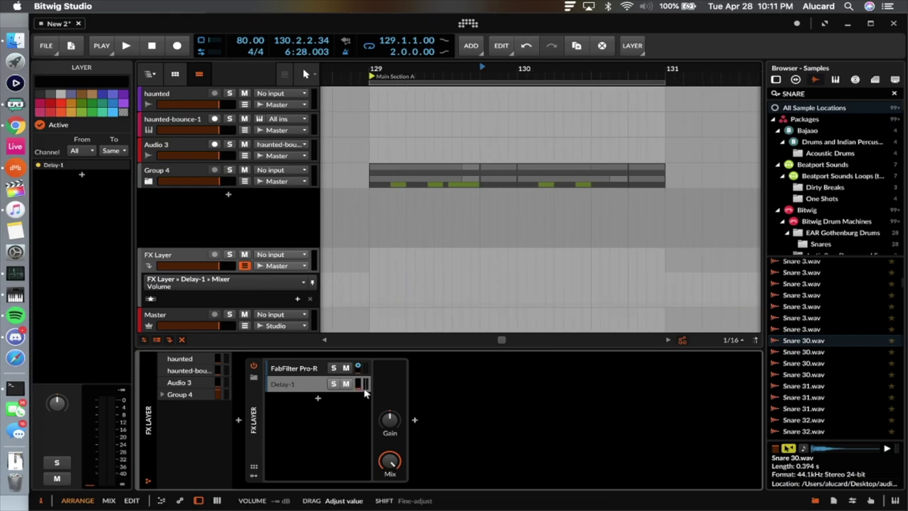
click(370, 288)
key(space)
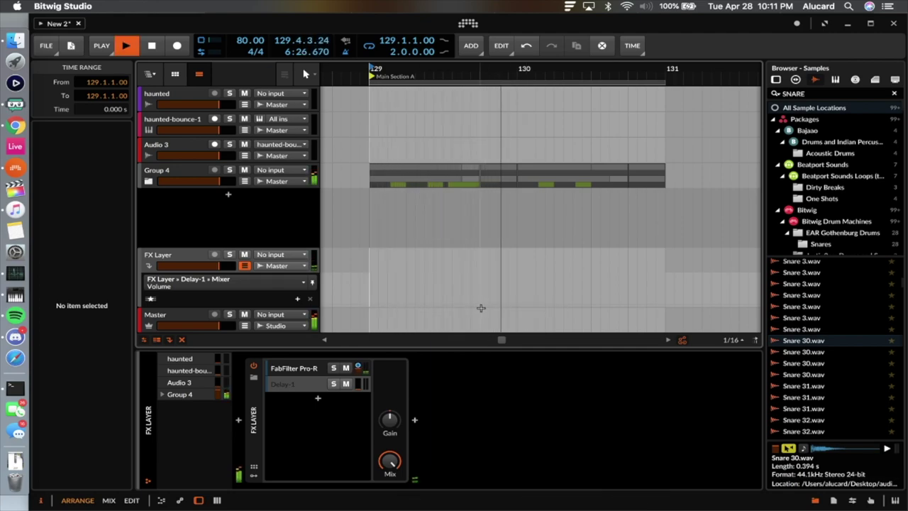
key(space)
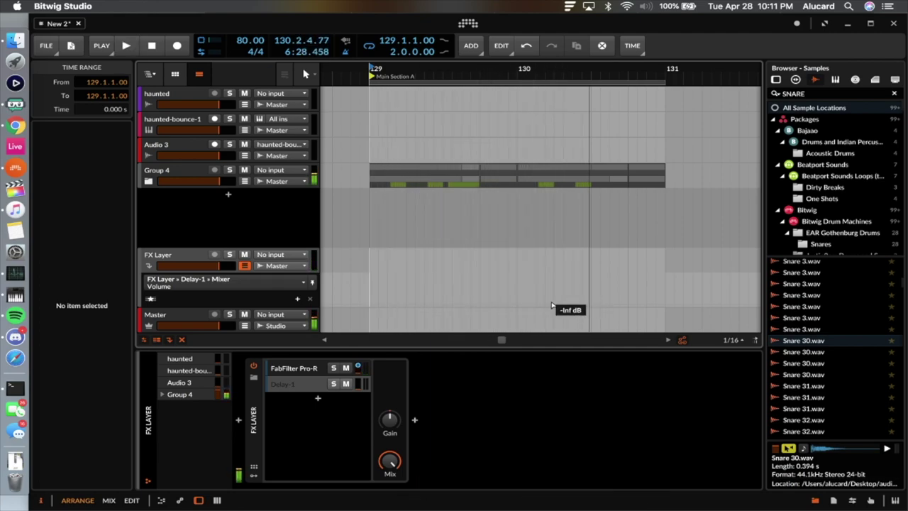
Draw a Delay-1 volume block at about -0.1 dB from 130.2.2 to 130.3.1, with minimum volume on both sides.
scroll(553, 306, up, 3)
scroll(566, 308, up, 1)
drag(575, 310, 574, 281)
click(594, 282)
click(626, 286)
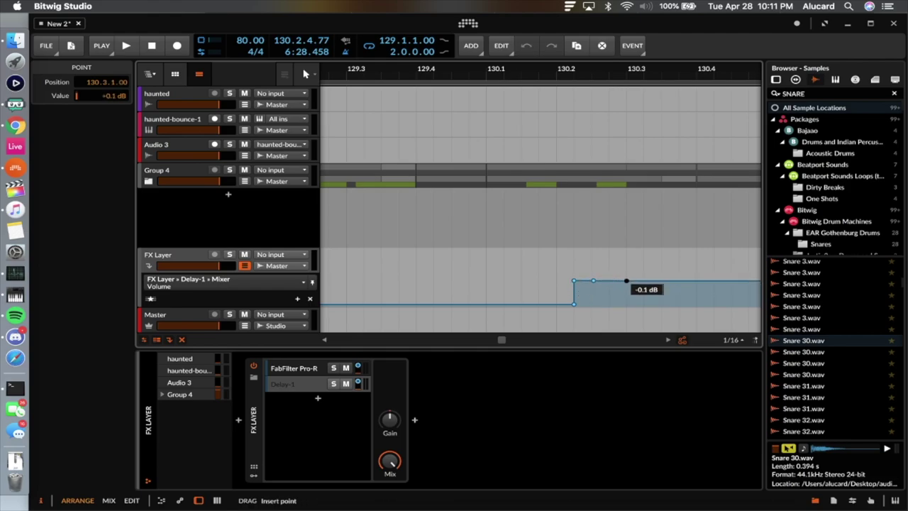
drag(626, 281, 626, 304)
Play the beat from 130.2.1 to hear the Delay-1 volume automation.
click(559, 291)
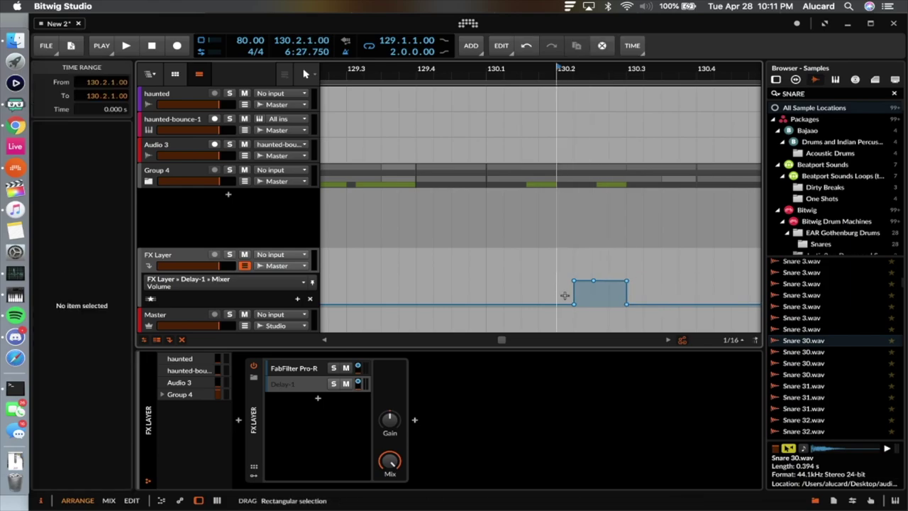
key(space)
scroll(630, 307, down, 5)
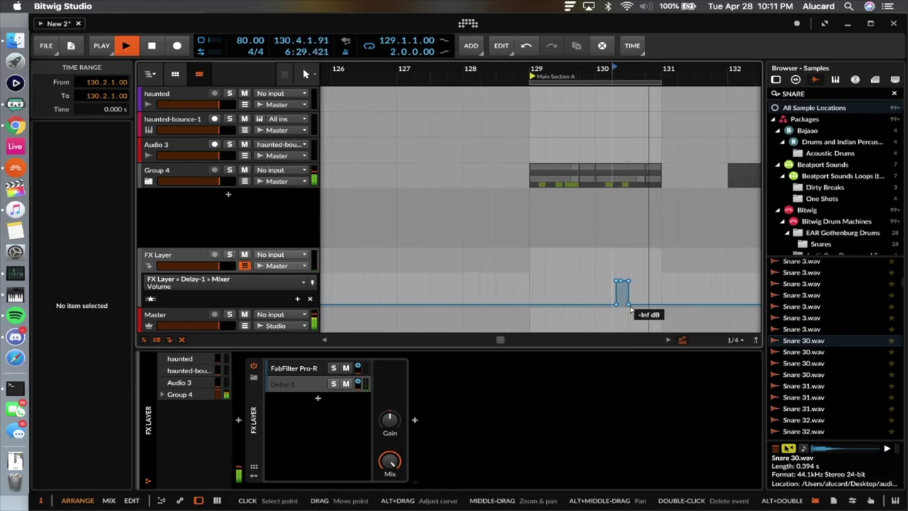
key(space)
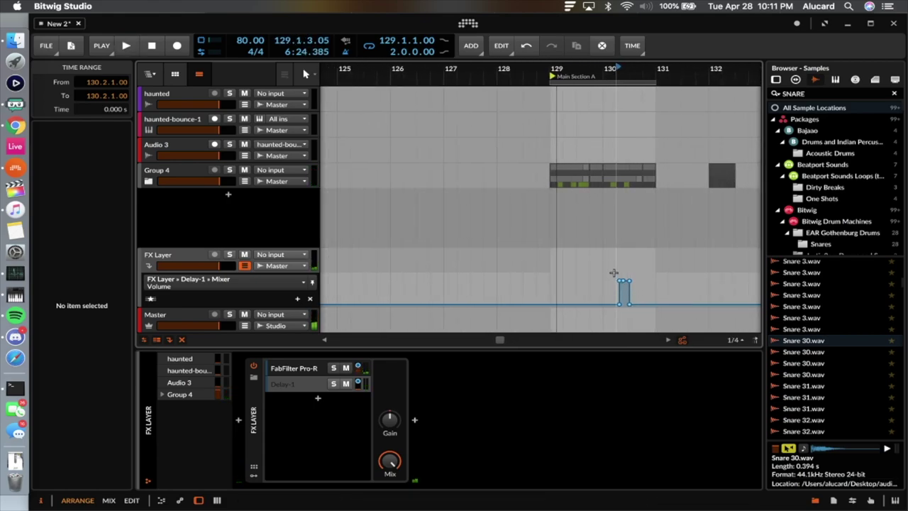
Select the Delay-1 layer and play the beat from 130.2.2, where its volume block starts.
click(550, 223)
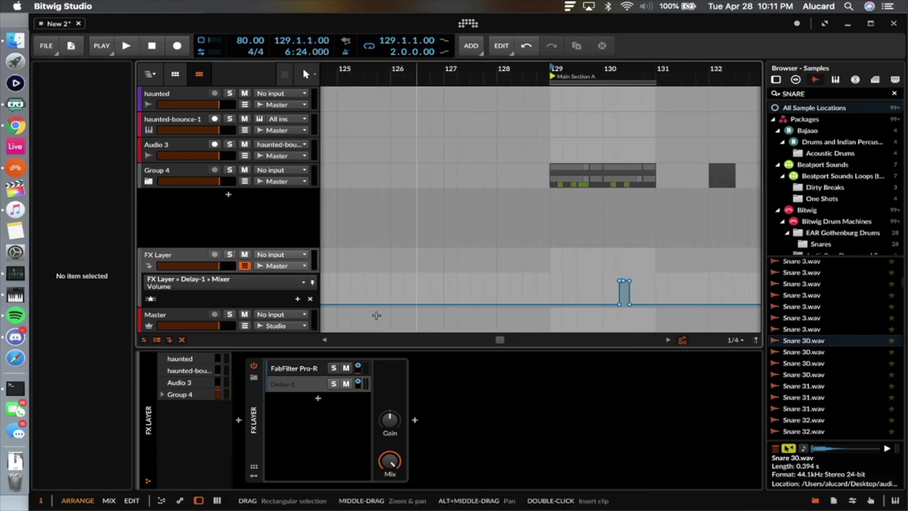
click(299, 383)
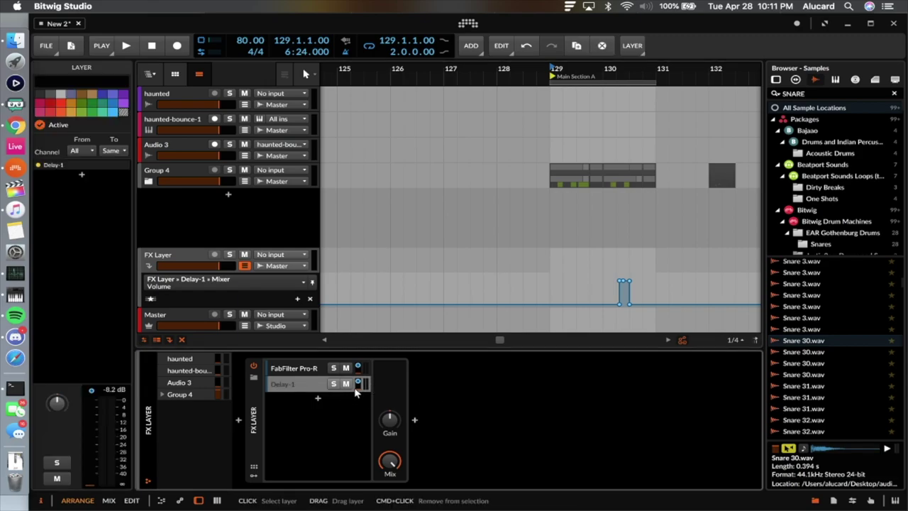
scroll(618, 286, up, 2)
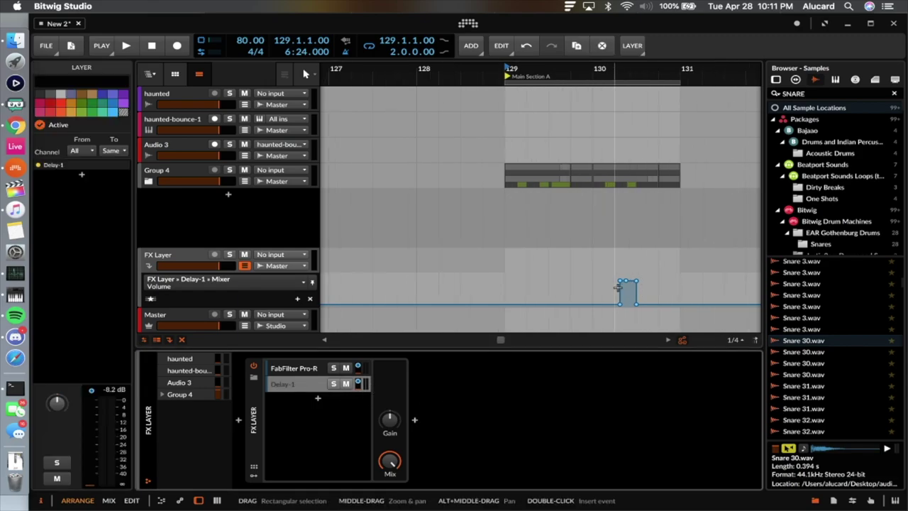
scroll(618, 287, up, 3)
click(612, 295)
key(space)
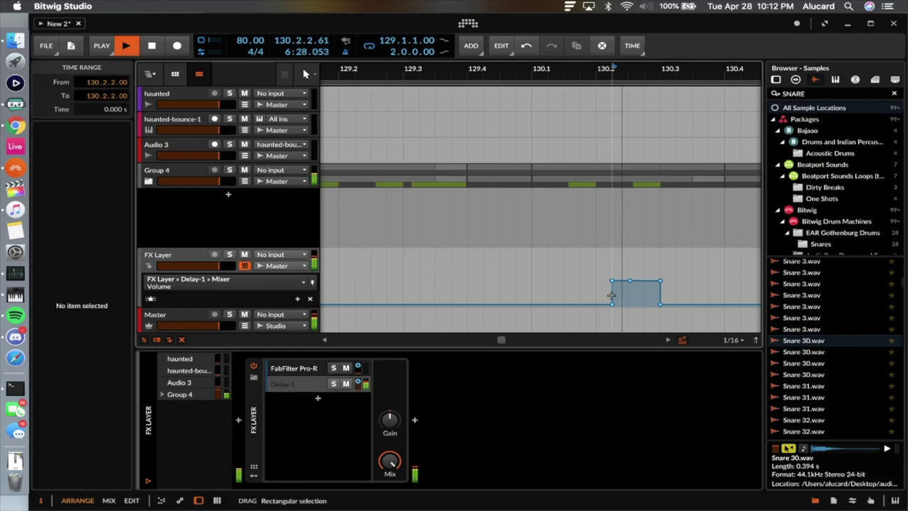
key(space)
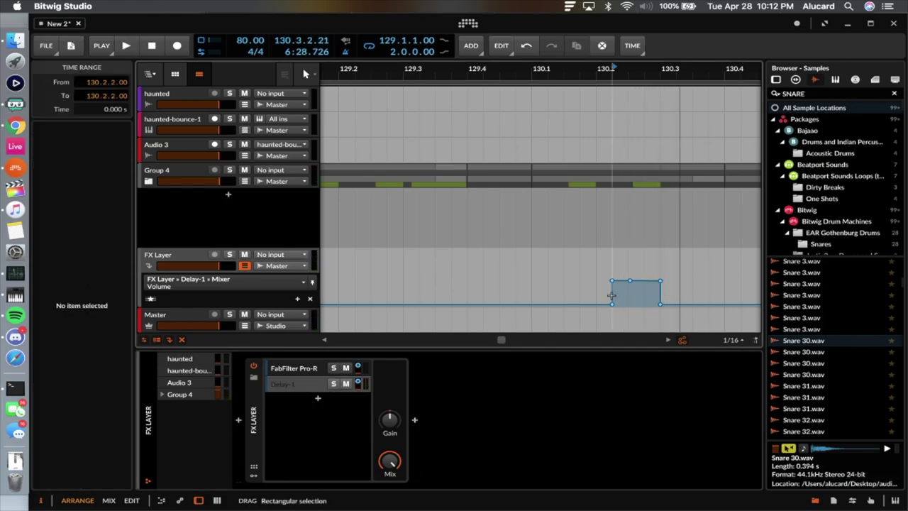
Play the whole Main Section A loop from 129.1.1.
scroll(611, 295, down, 3)
click(488, 288)
key(space)
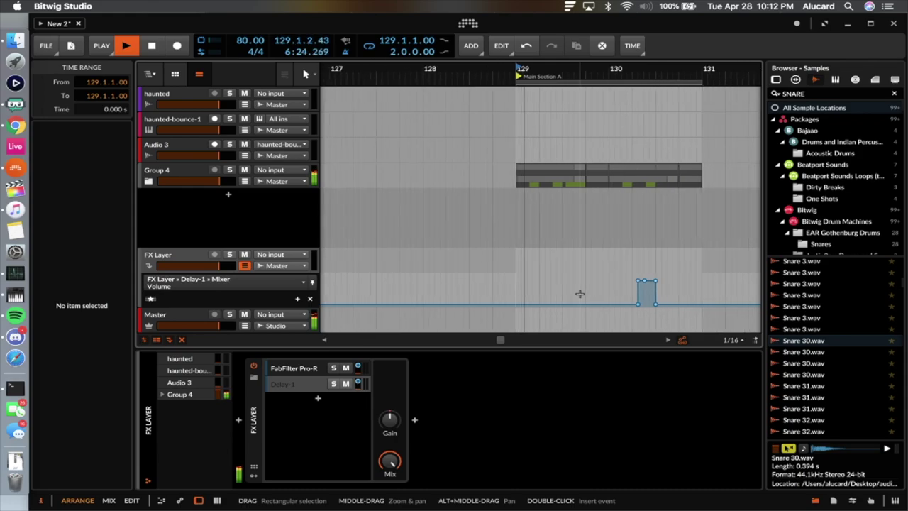
key(space)
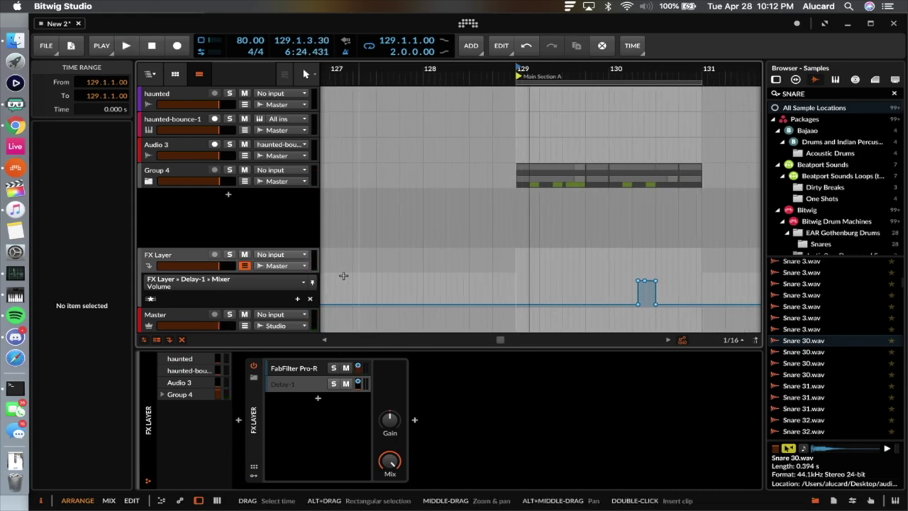
Insert a Tremolo device before OTT in the Master track's device chain.
click(191, 316)
click(263, 351)
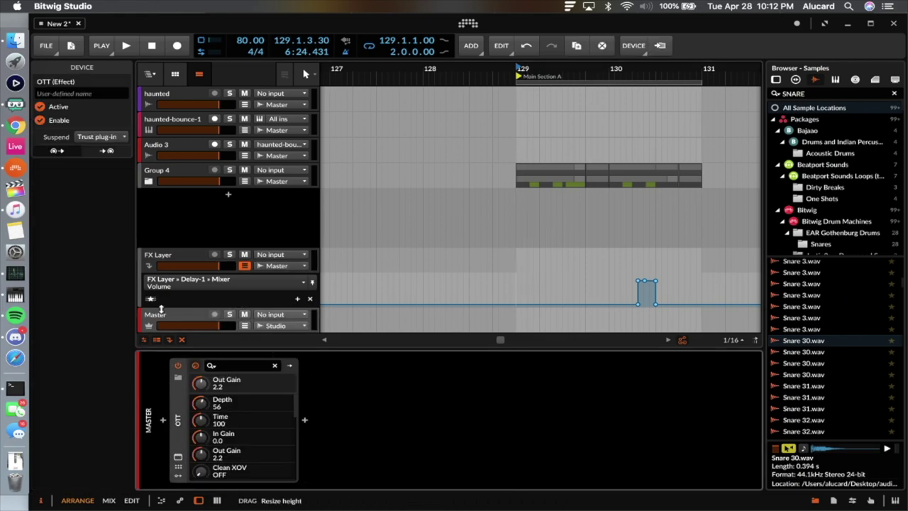
click(161, 423)
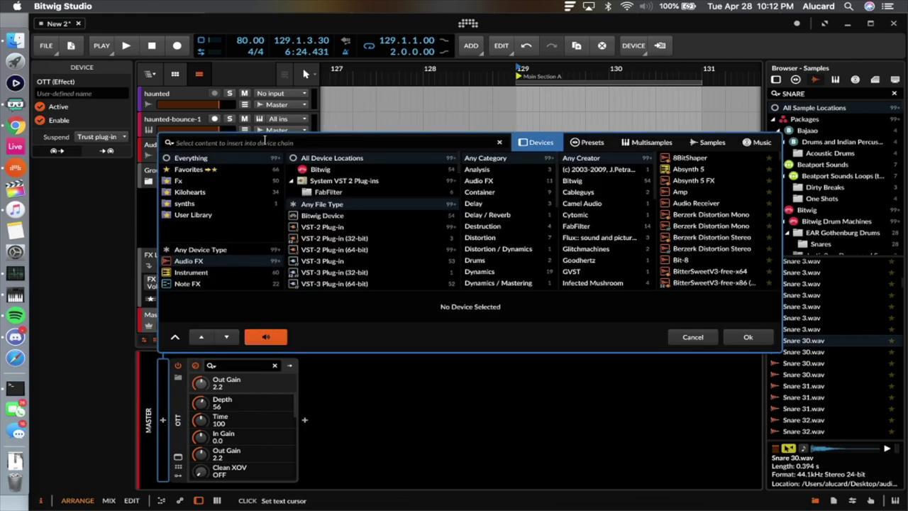
text(tremolo)
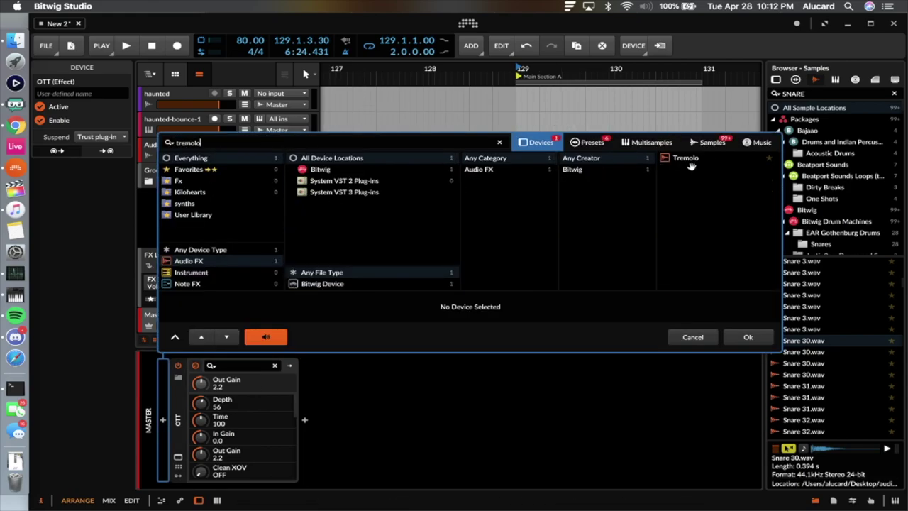
click(688, 163)
click(750, 337)
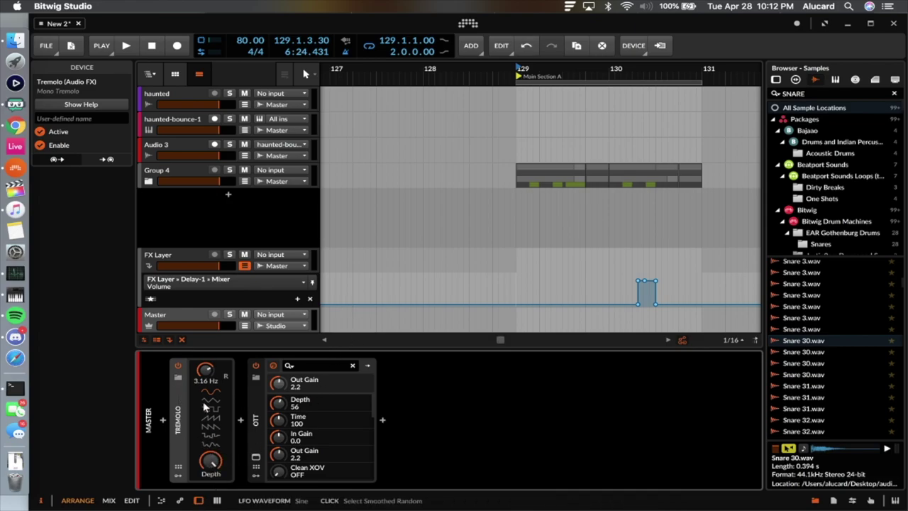
Disable the Tremolo device and set its rate to 8.15 Hz.
click(178, 378)
click(178, 378)
click(178, 367)
drag(203, 372, 203, 373)
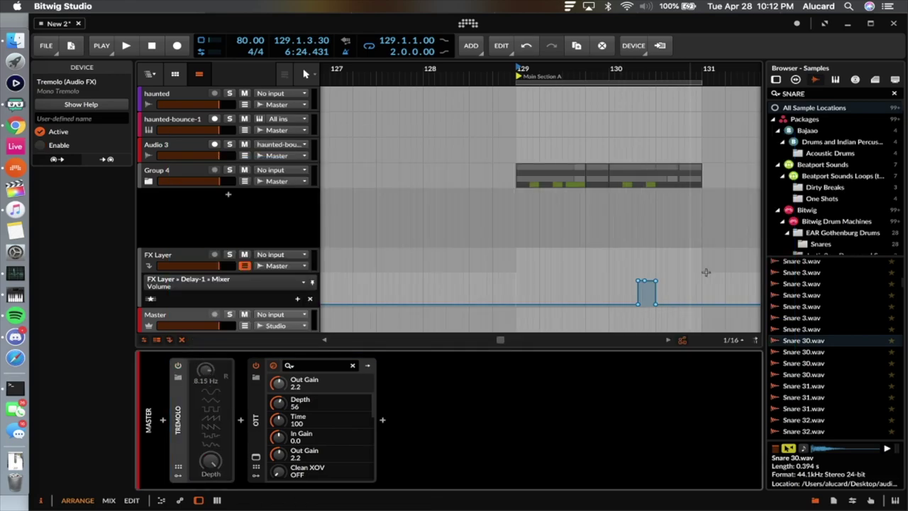
Hide the FX Layer track's automation lane and show the Master track's automation lane.
scroll(699, 273, right, 5)
scroll(620, 291, up, 5)
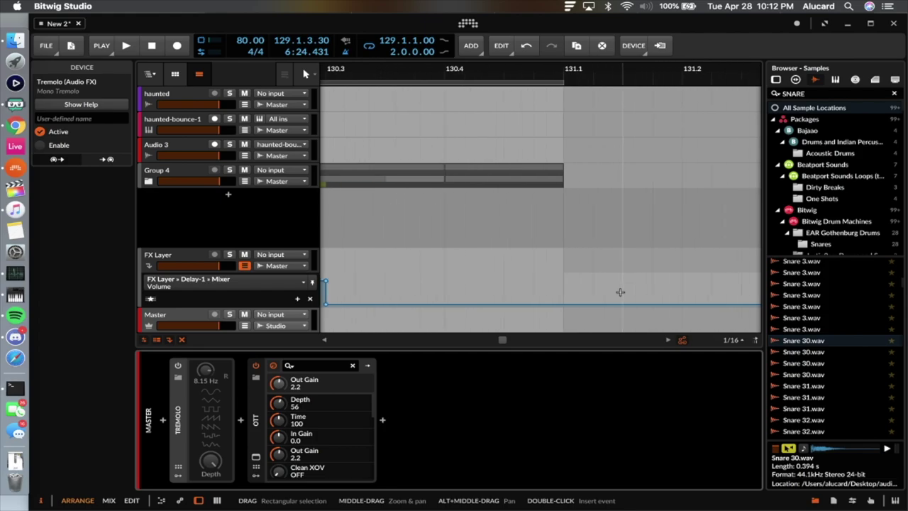
scroll(620, 292, left, 3)
click(246, 266)
click(244, 325)
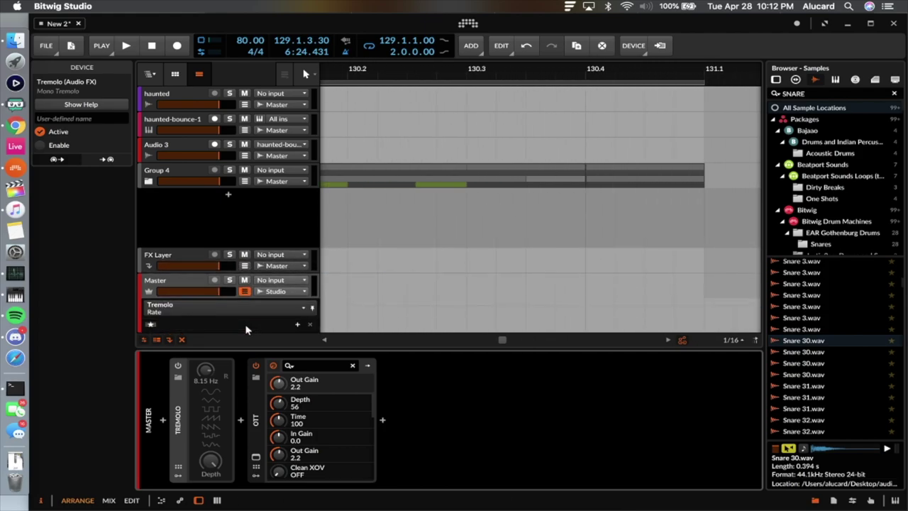
Play the beat and audition it from 129.4.3 to locate the spot for the tremolo.
key(space)
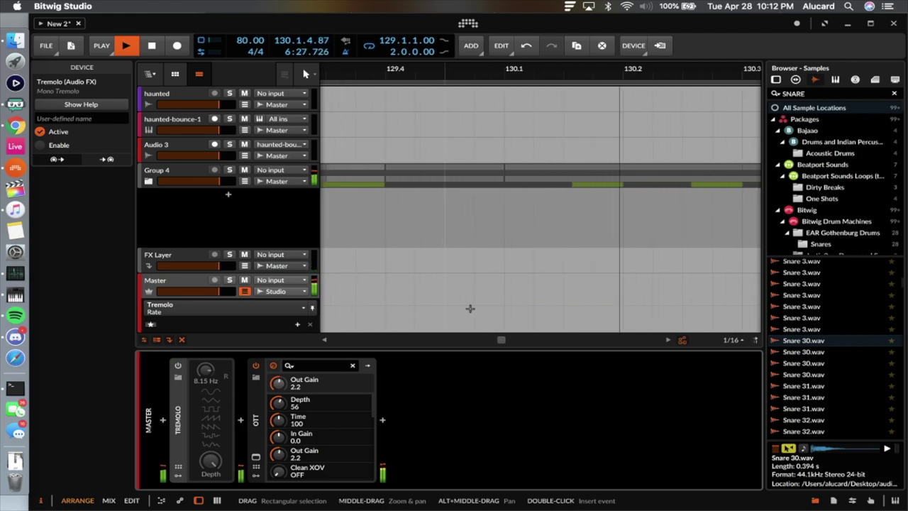
key(space)
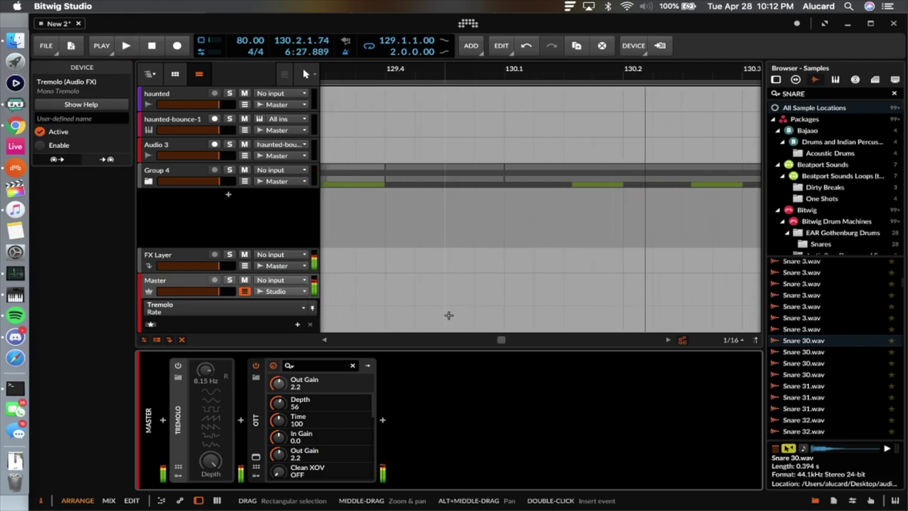
click(448, 315)
key(space)
key(space)
Draw OTT on/off automation on the Master track, switching it on at 129.4.3 and off at about 130.1.1.
click(444, 311)
click(257, 366)
click(445, 331)
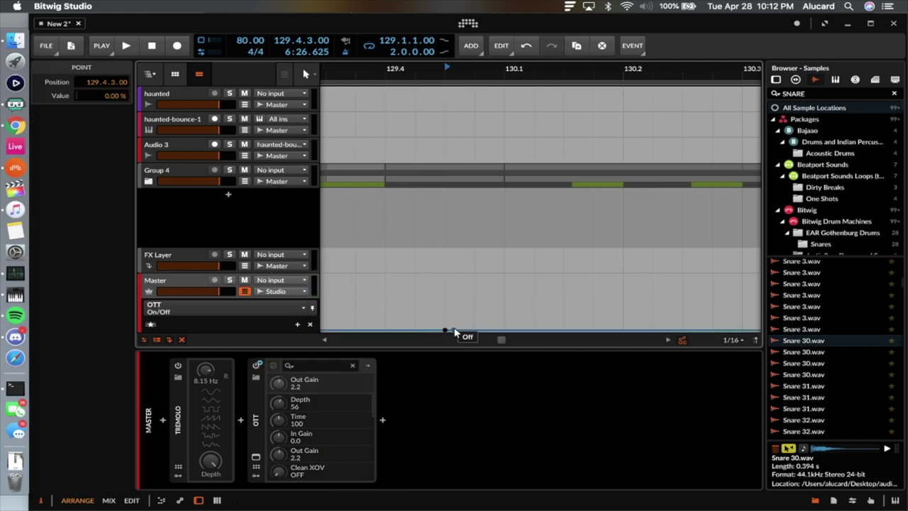
drag(455, 334, 506, 330)
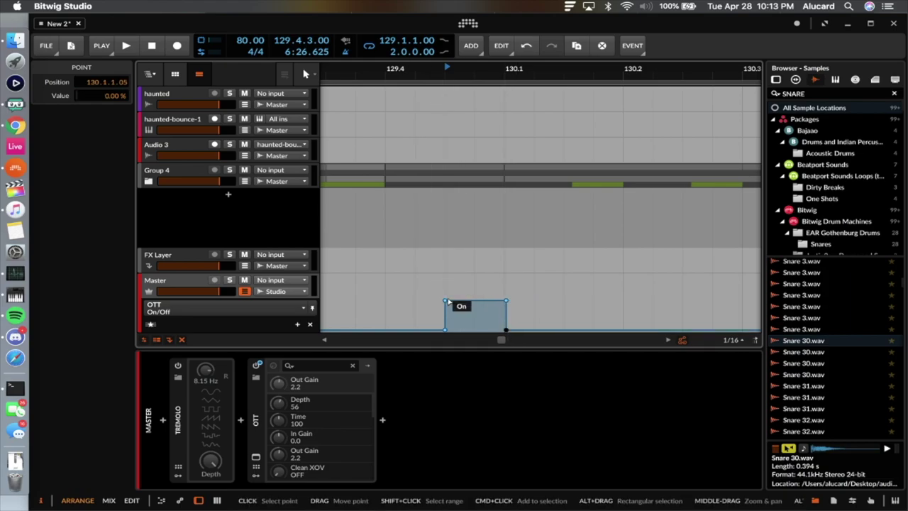
scroll(448, 302, down, 5)
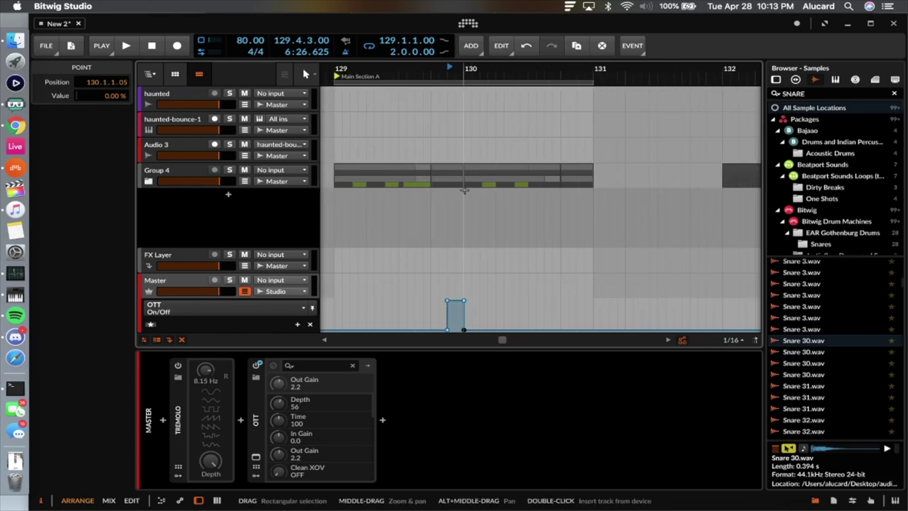
scroll(464, 190, up, 3)
scroll(464, 191, down, 3)
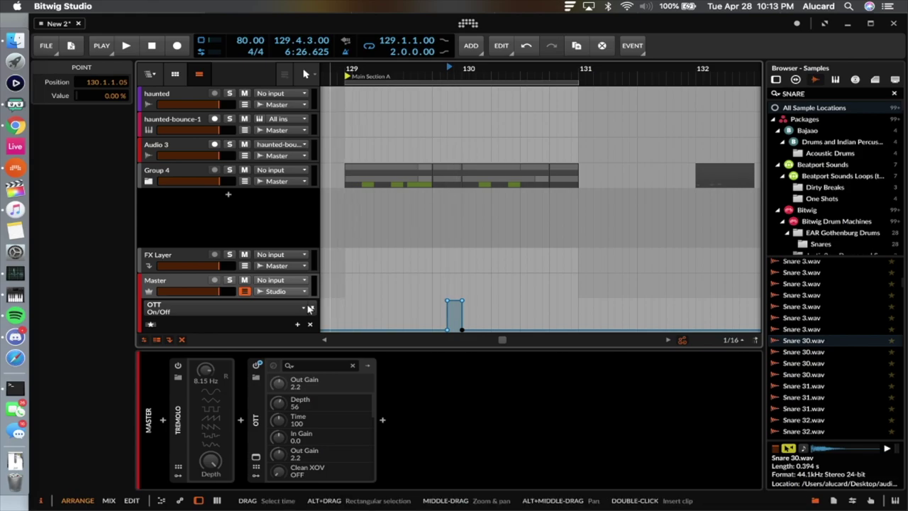
Enable the Tremolo, audition the beat with it from 129.4.3, and disable it again.
click(200, 387)
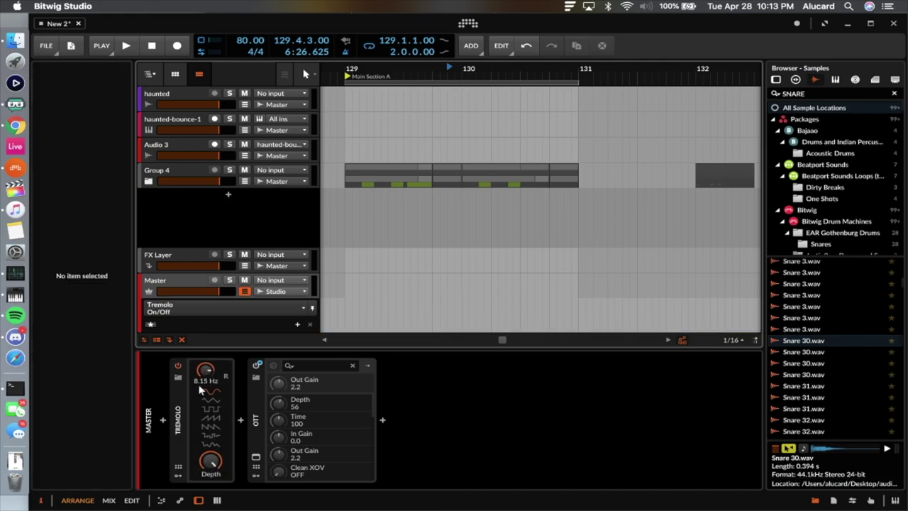
key(space)
key(space)
key(space)
key(space)
key(space)
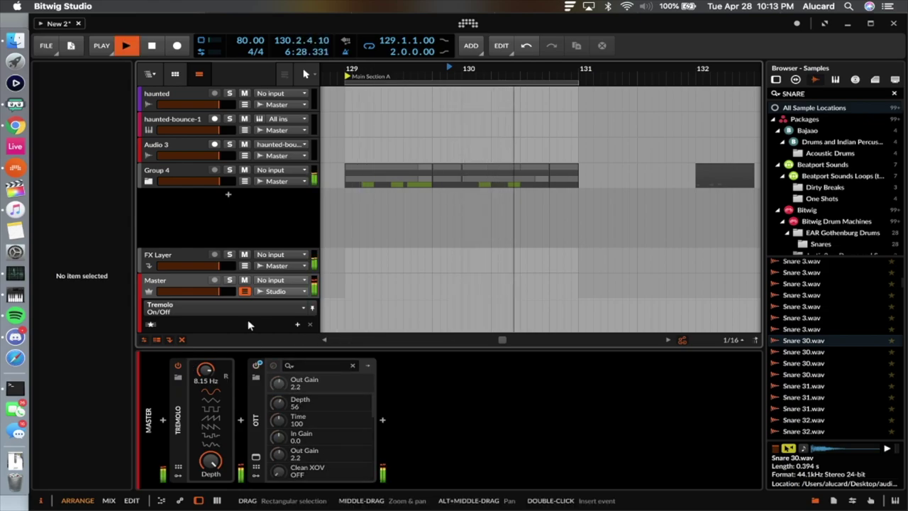
key(space)
click(178, 366)
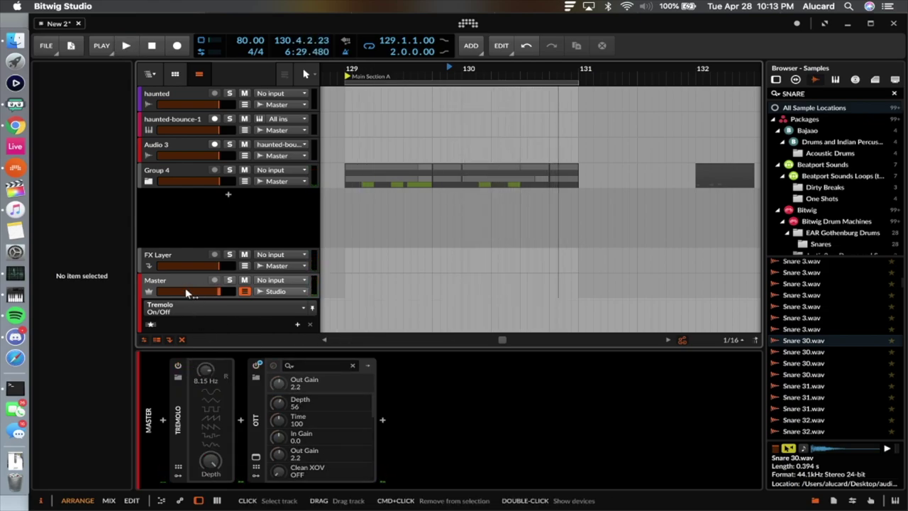
Select the Master track, replay the beat from 129.4.3 without Tremolo, and show the OTT on/off automation lane.
click(169, 285)
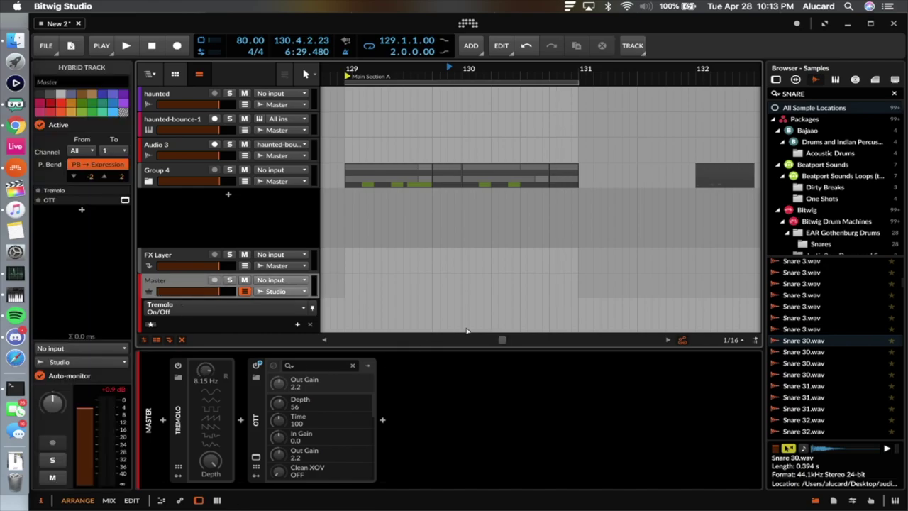
key(space)
key(space)
key(space)
key(space)
click(257, 365)
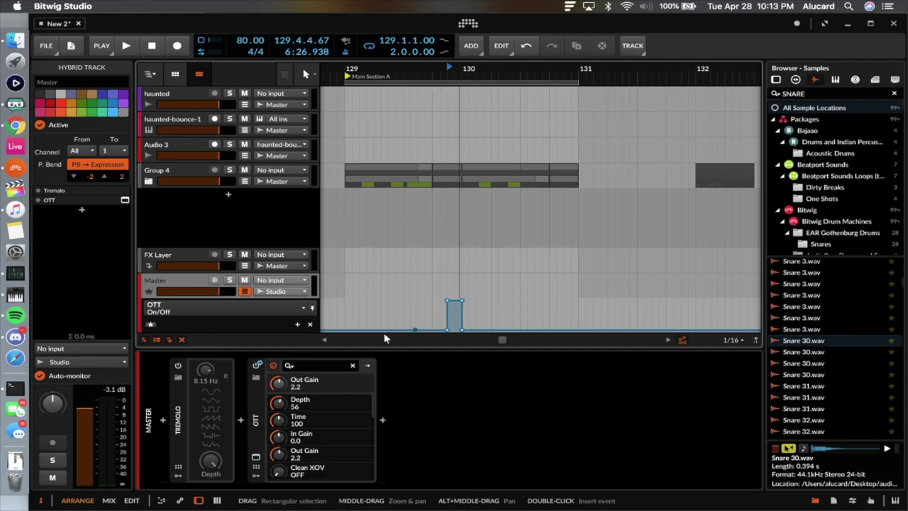
Enable the Tremolo and draw its on/off automation, switching it on at 129.4.3 and off at 130.1.2.
click(178, 366)
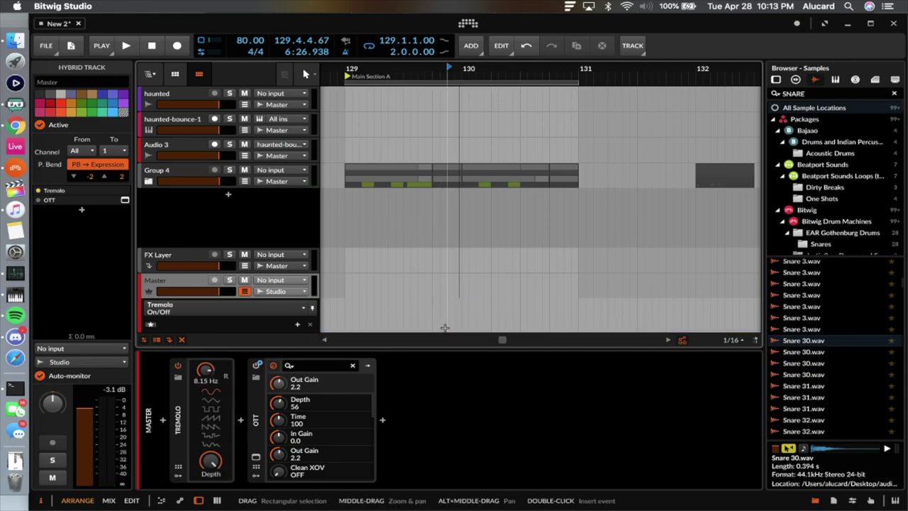
click(458, 327)
double_click(448, 328)
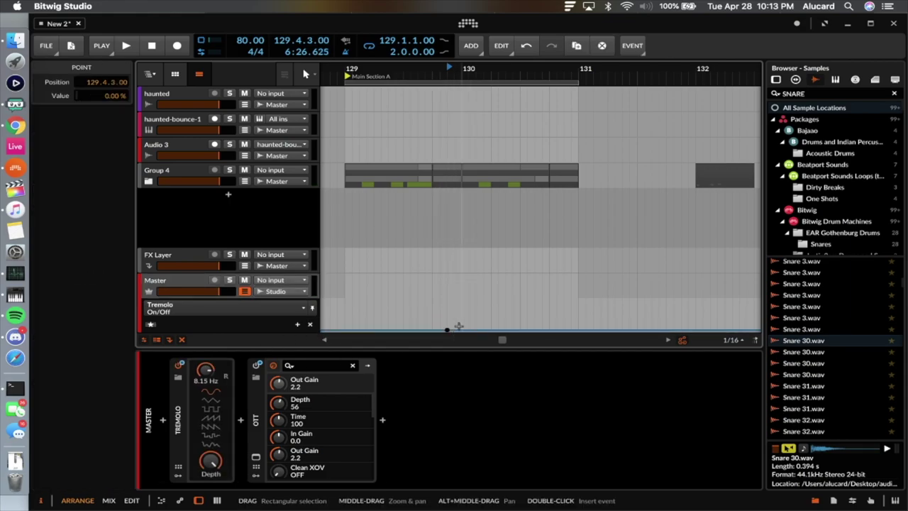
mouse_move(458, 327)
mouse_down()
mouse_move(459, 301)
mouse_move(461, 329)
mouse_up()
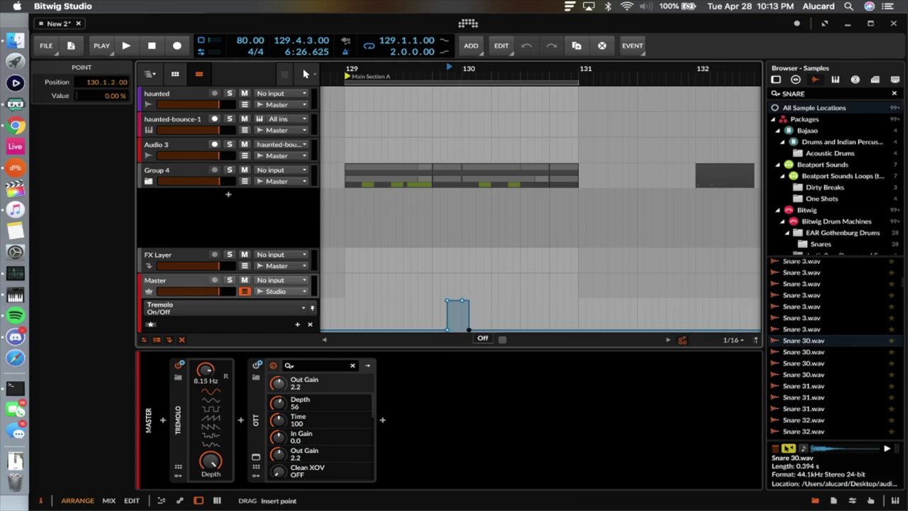
Delete the OTT on/off automation on the Master track and audition the beat from 129.4.3.
scroll(439, 323, up, 5)
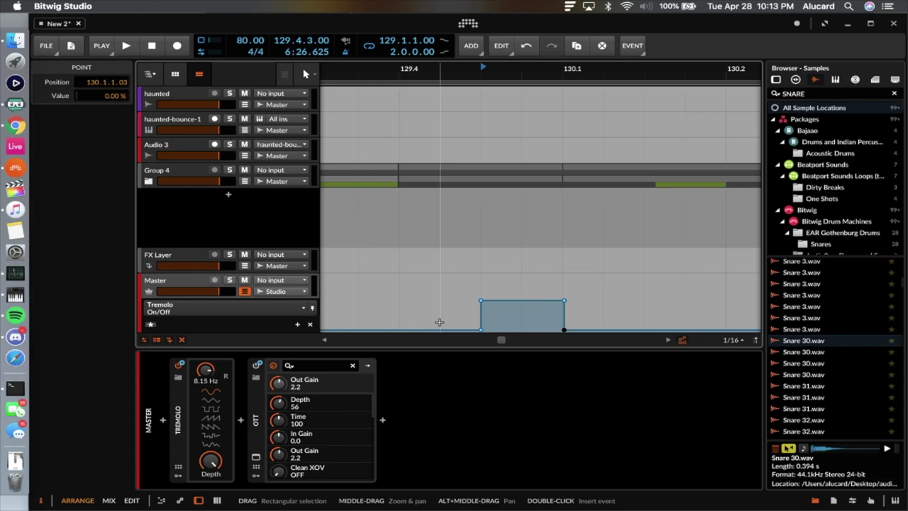
right_click(258, 365)
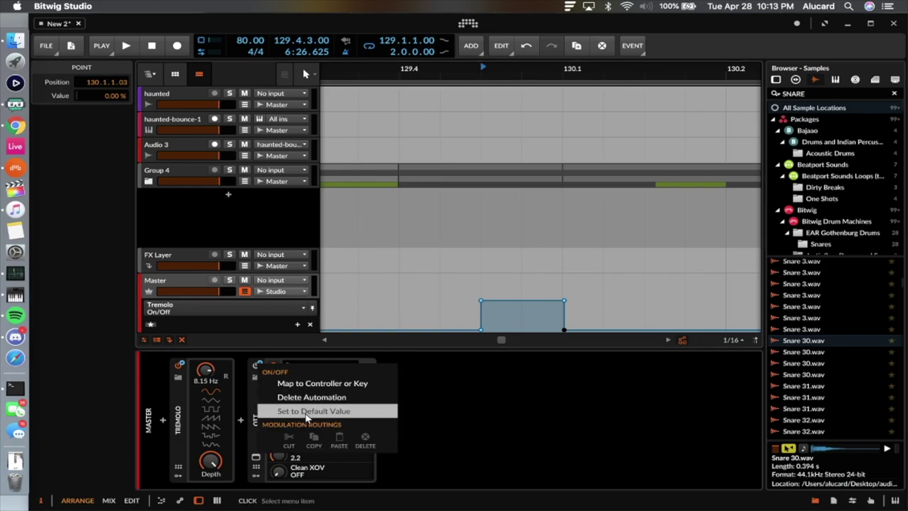
click(277, 395)
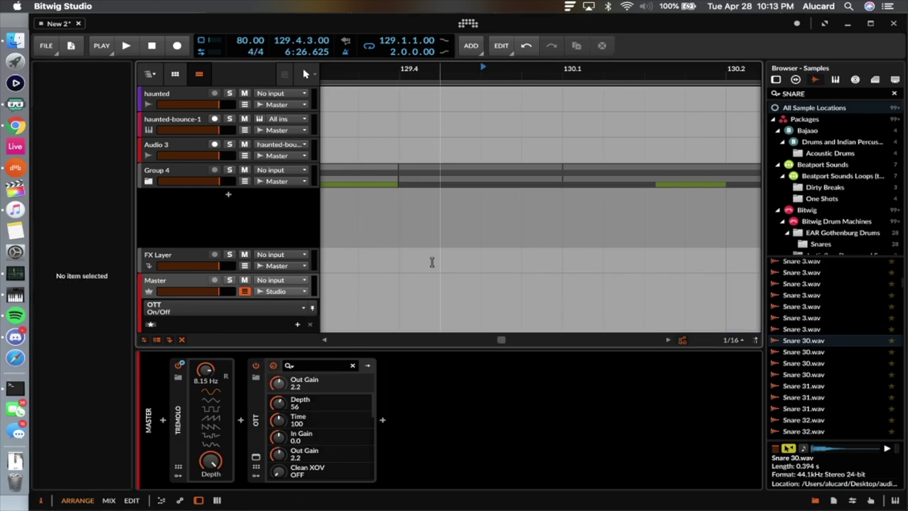
click(484, 308)
key(space)
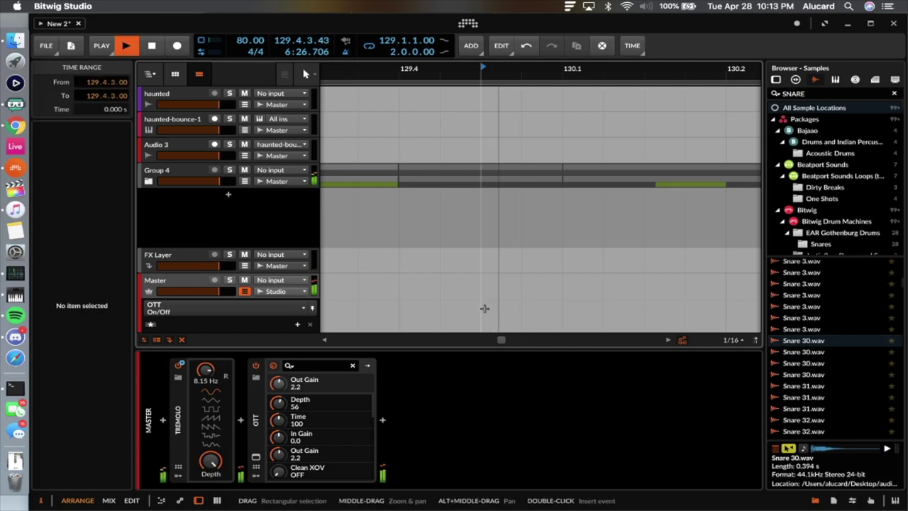
key(space)
Set the Tremolo to a square waveform with Retrig on, audition it, and hide the Master track's automation lane.
click(212, 406)
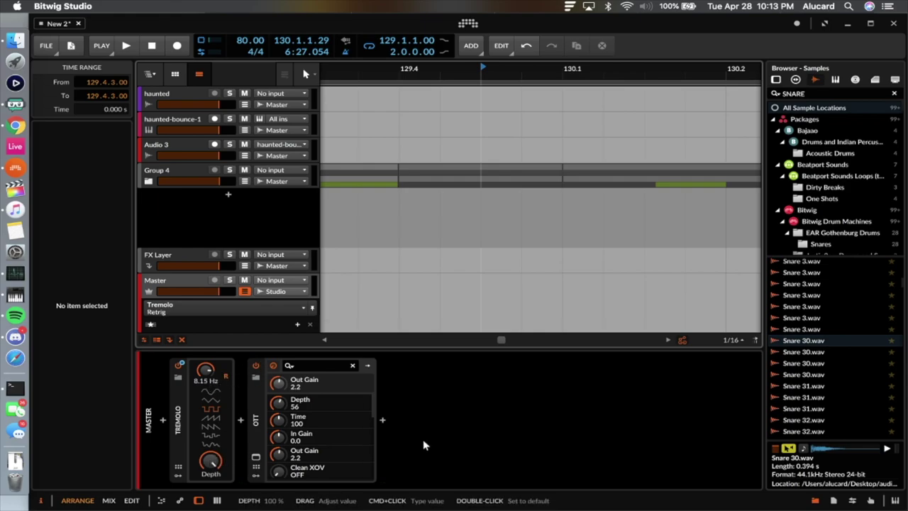
key(space)
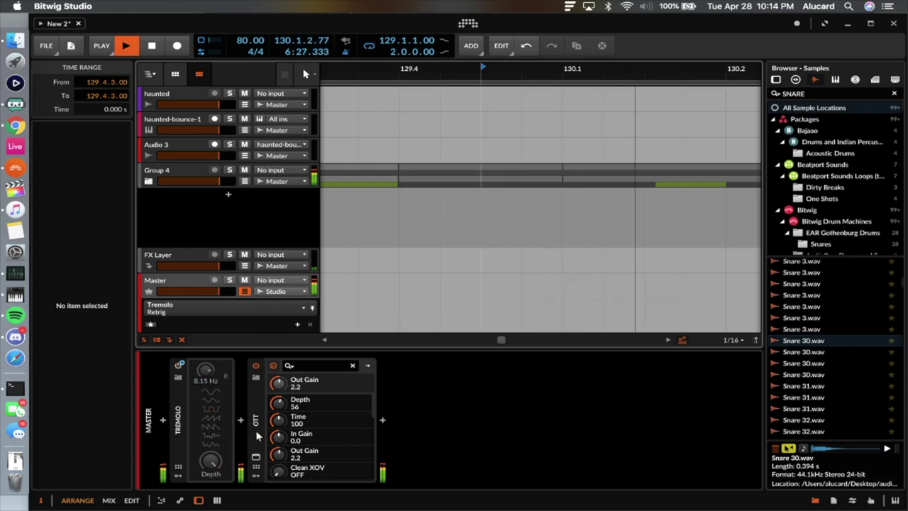
key(space)
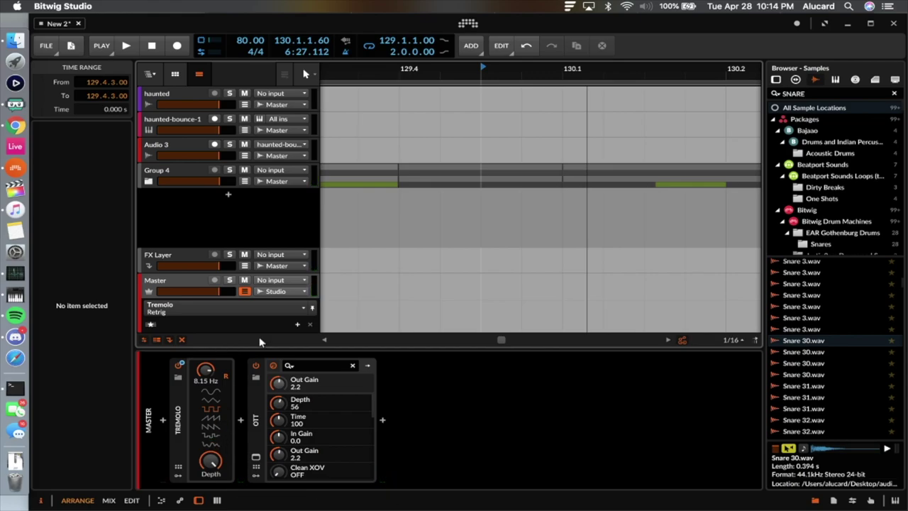
scroll(454, 245, down, 3)
click(245, 290)
scroll(366, 275, down, 3)
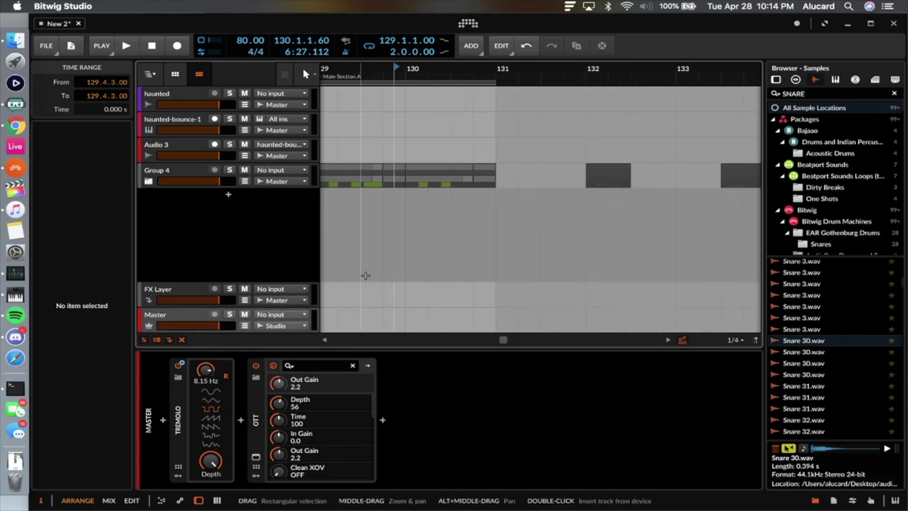
scroll(365, 275, left, 2)
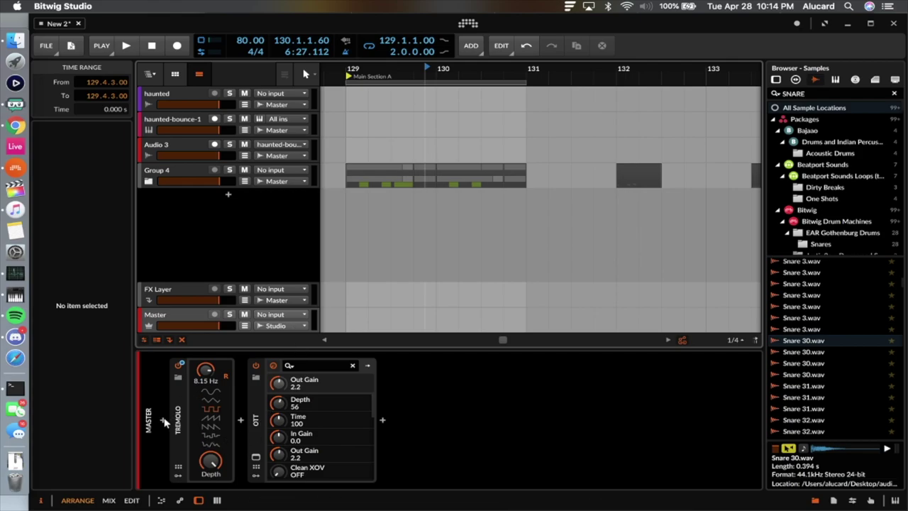
Insert the Bitwig Filter device before the Tremolo on the Master track.
click(164, 421)
text(filter)
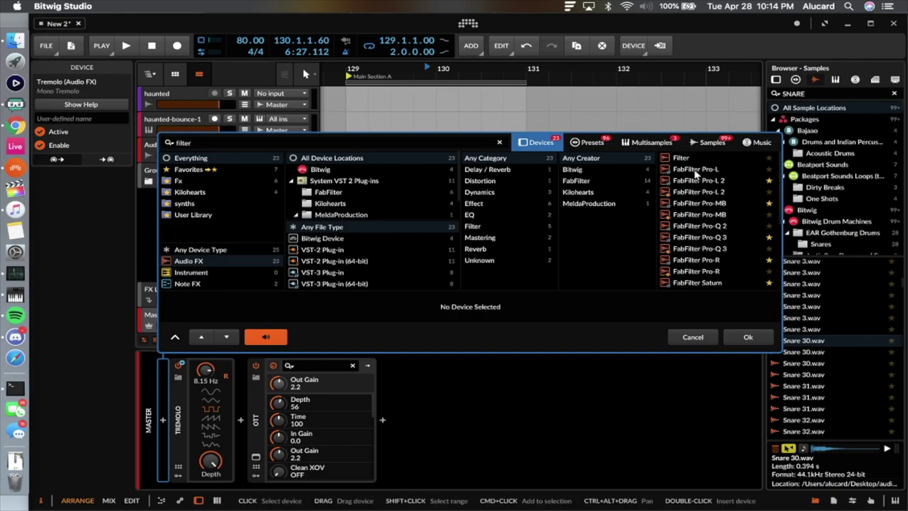
click(687, 158)
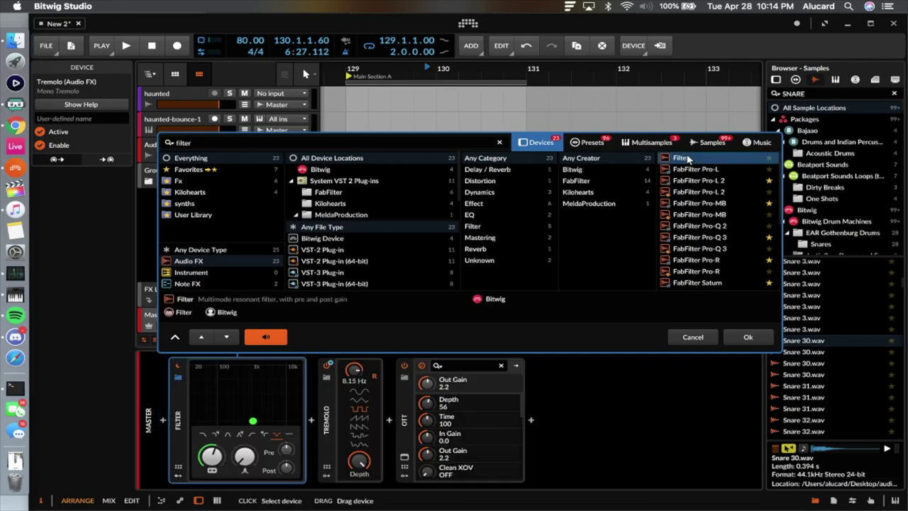
click(748, 337)
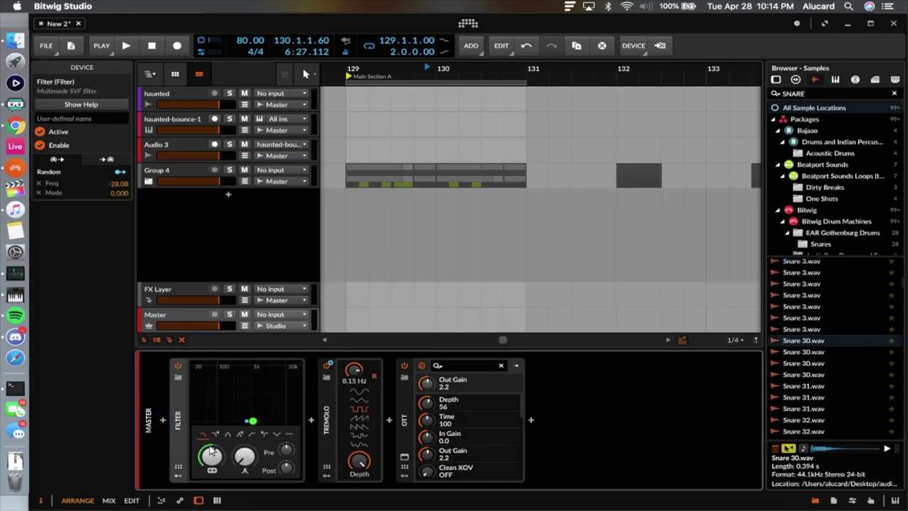
Remove the Random modulator from the Filter and raise its cutoff frequency to 19.9 kHz.
click(178, 467)
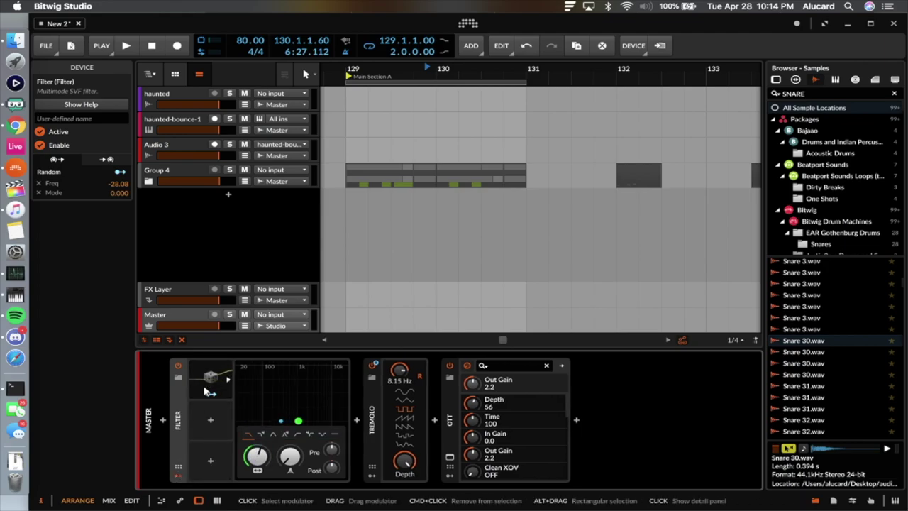
click(206, 391)
key(Delete)
click(197, 380)
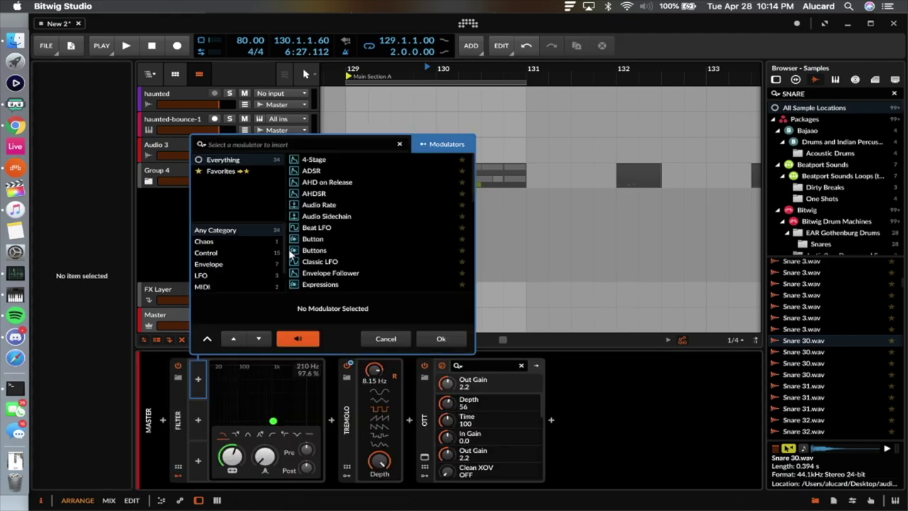
click(388, 340)
drag(236, 455, 456, 370)
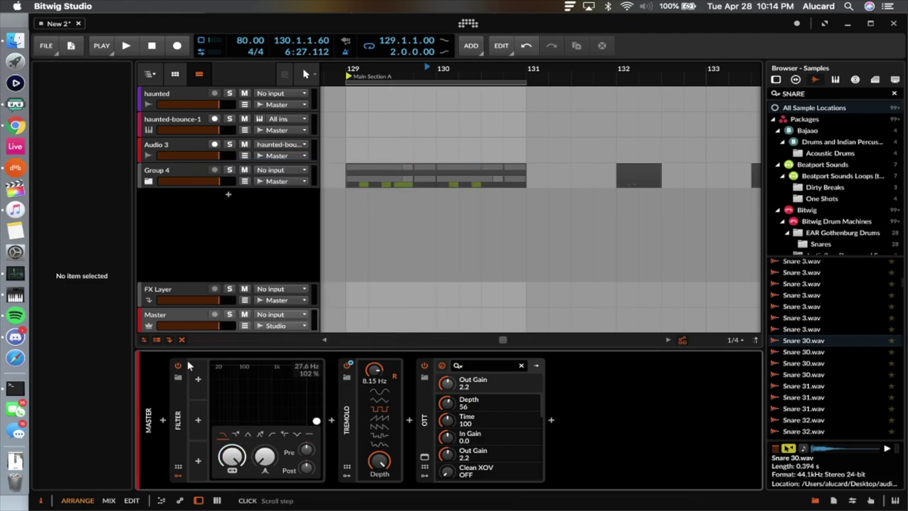
Show the Filter Freq automation lane on the Master track and play the beat to find the filtering spot.
click(245, 326)
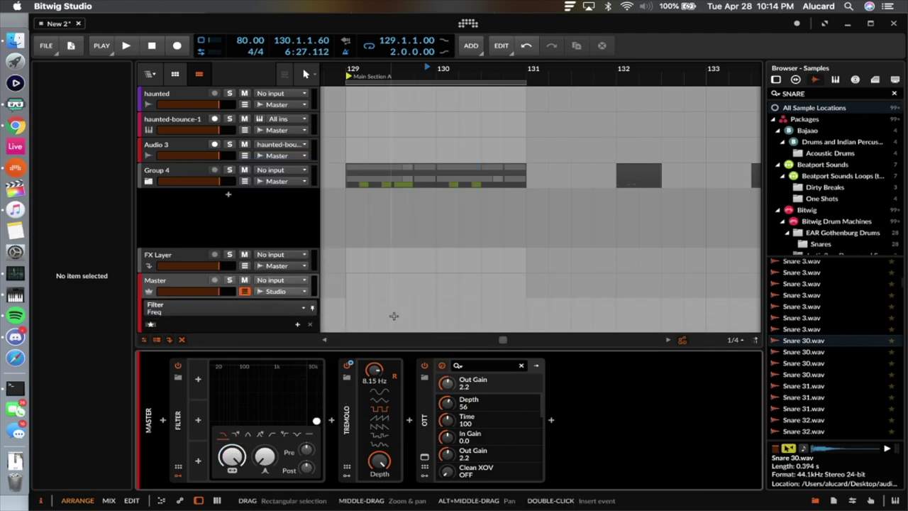
scroll(393, 316, up, 2)
scroll(394, 316, left, 1)
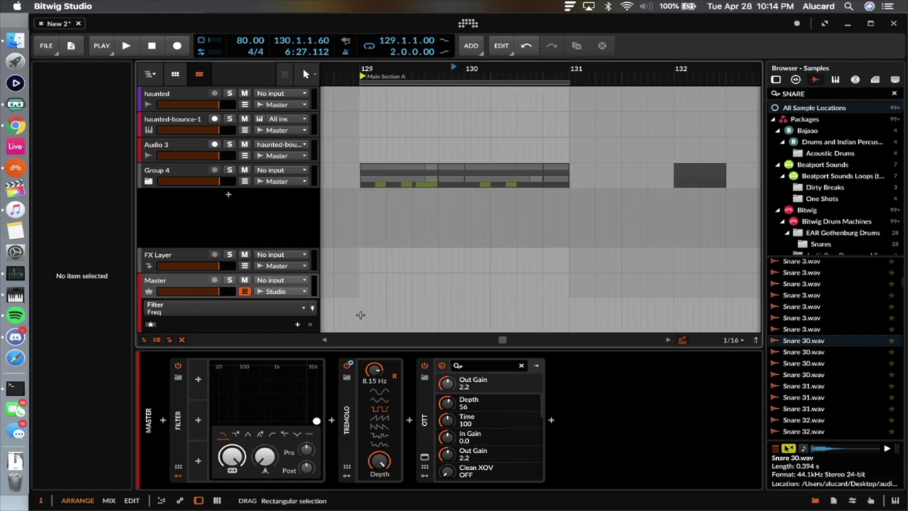
key(space)
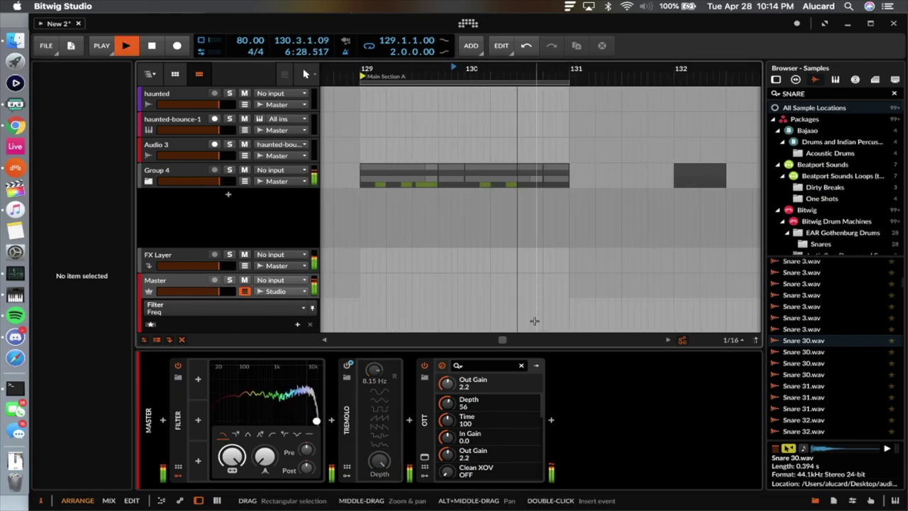
key(space)
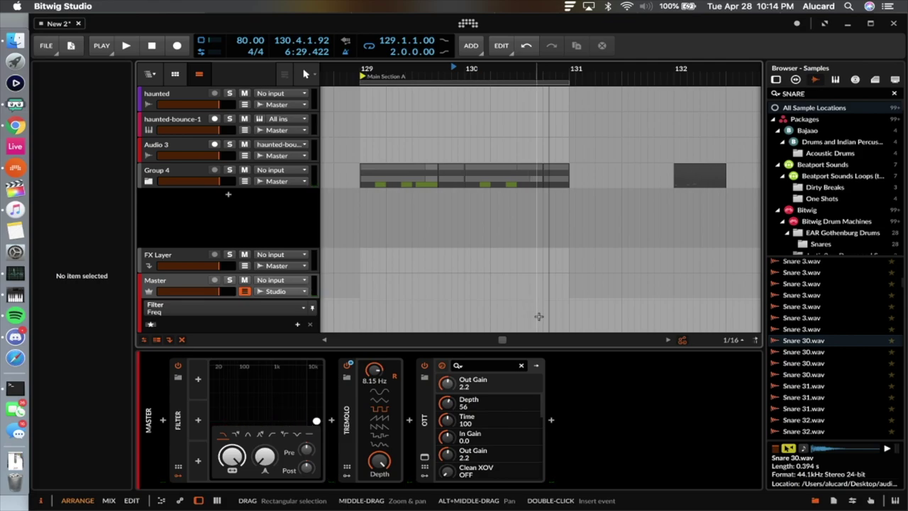
Draw a V-shaped Filter Freq dip between 130.4.1 and 130.4.3, returning to 19.9 kHz, and audition it from 130.4.1.
scroll(539, 317, up, 5)
click(539, 318)
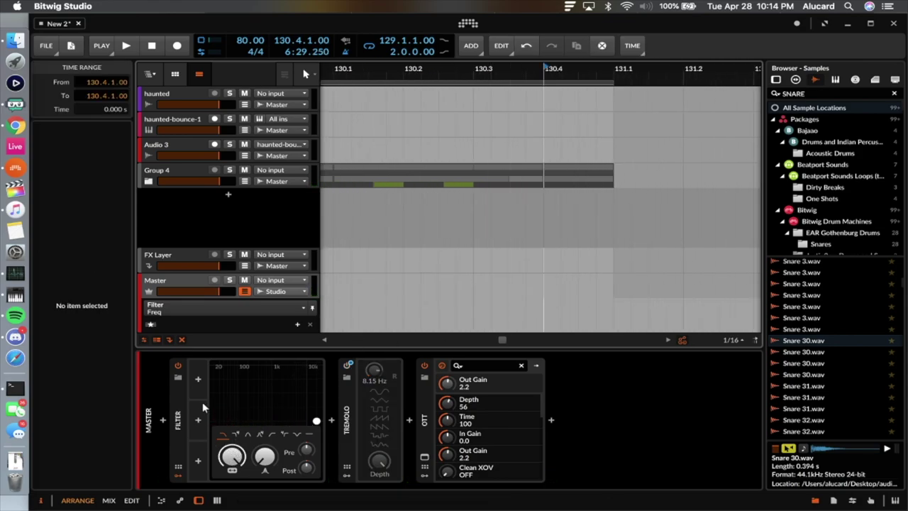
double_click(544, 301)
drag(544, 301, 578, 301)
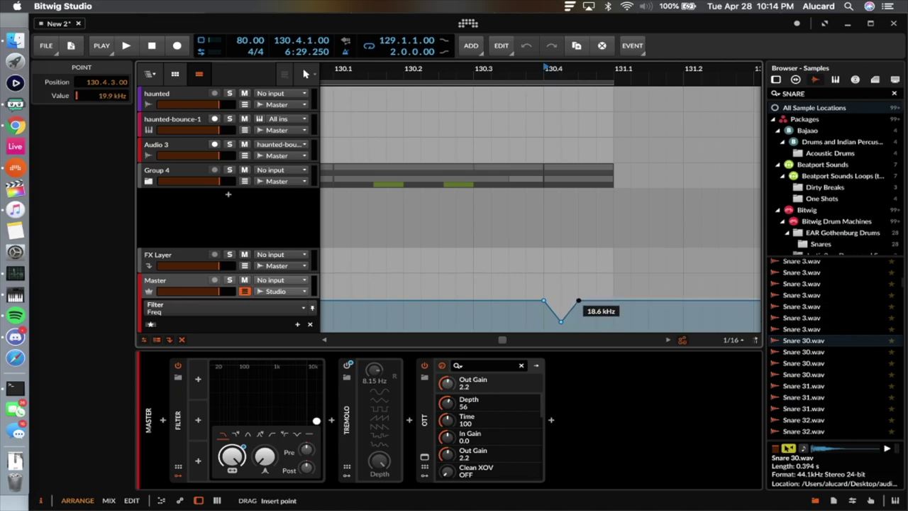
key(space)
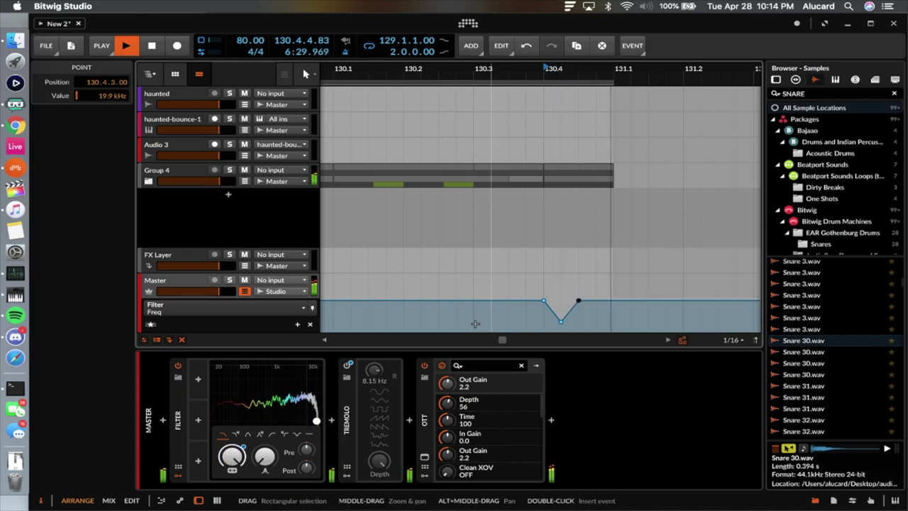
key(space)
Toggle the Filter off and on to bring up its on/off automation lane, leaving it enabled.
click(178, 367)
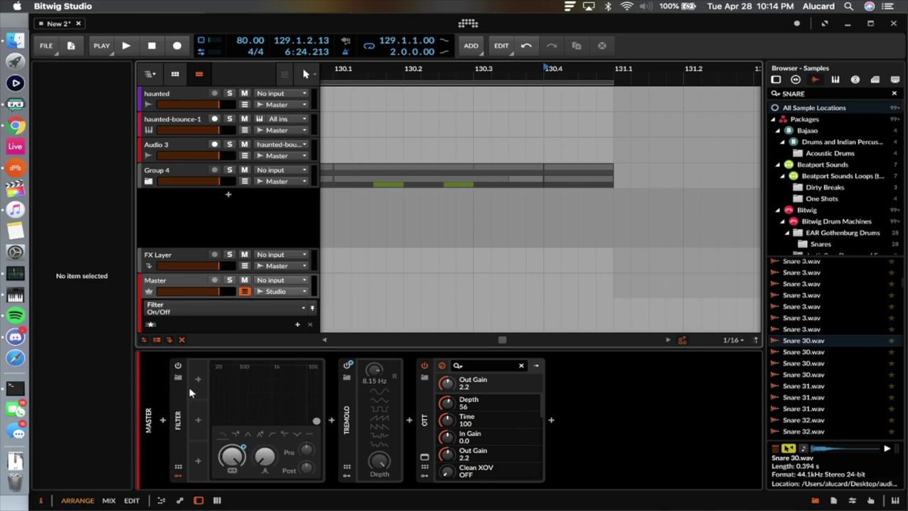
click(178, 366)
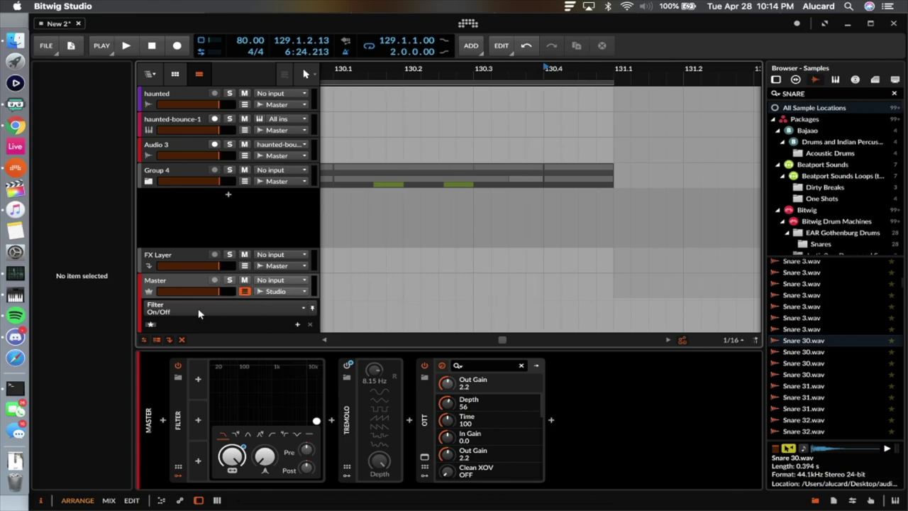
click(178, 366)
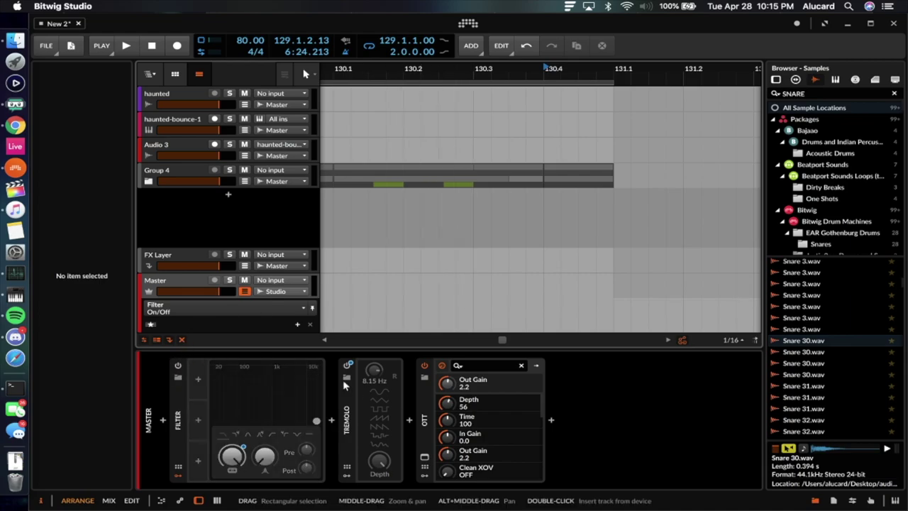
click(176, 371)
click(178, 366)
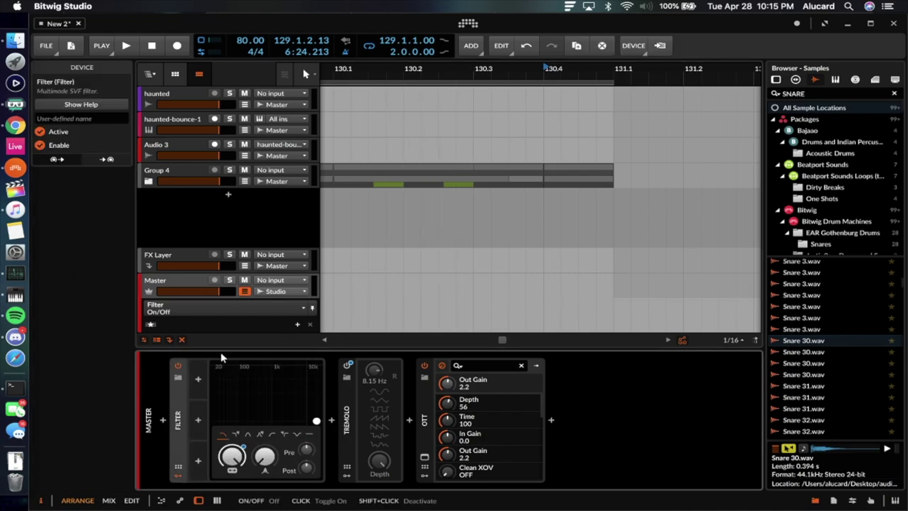
Draw the Filter's on/off automation, switching it on just before 130.4.1 and off at 130.4.4.
click(473, 301)
drag(532, 301, 473, 330)
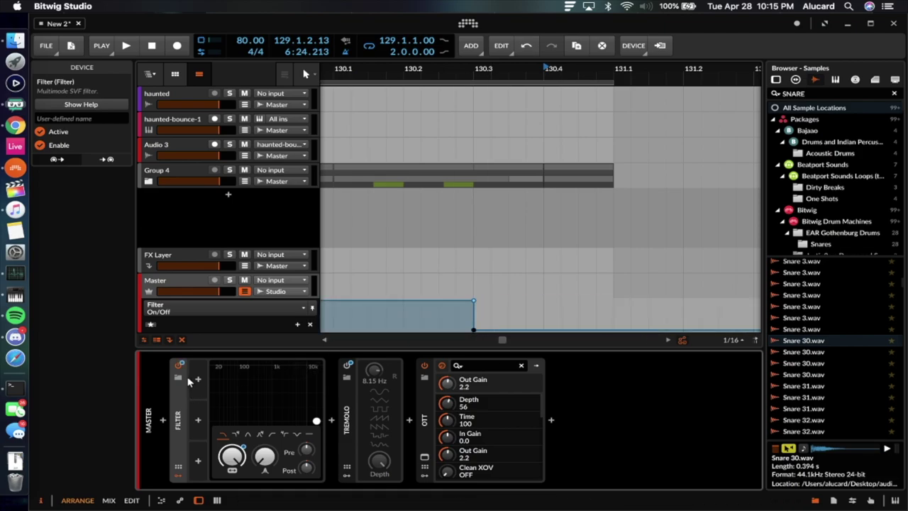
key(space)
key(space)
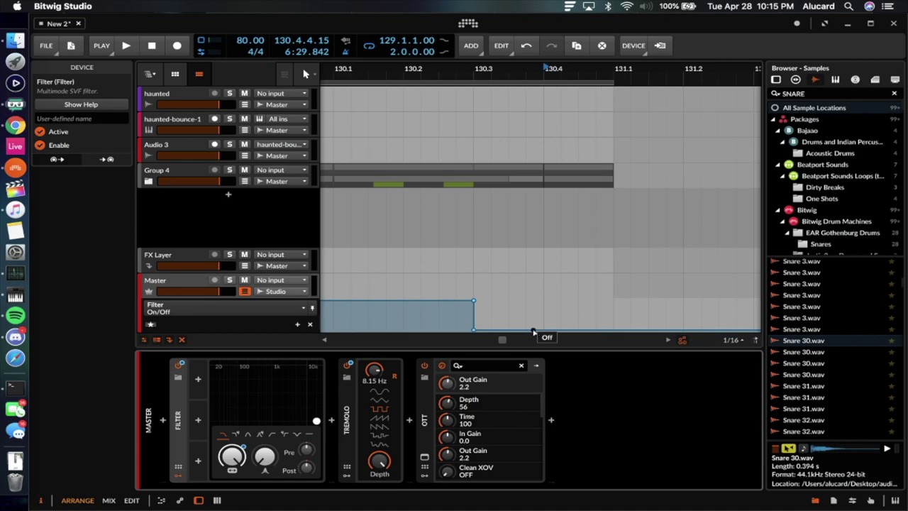
click(544, 301)
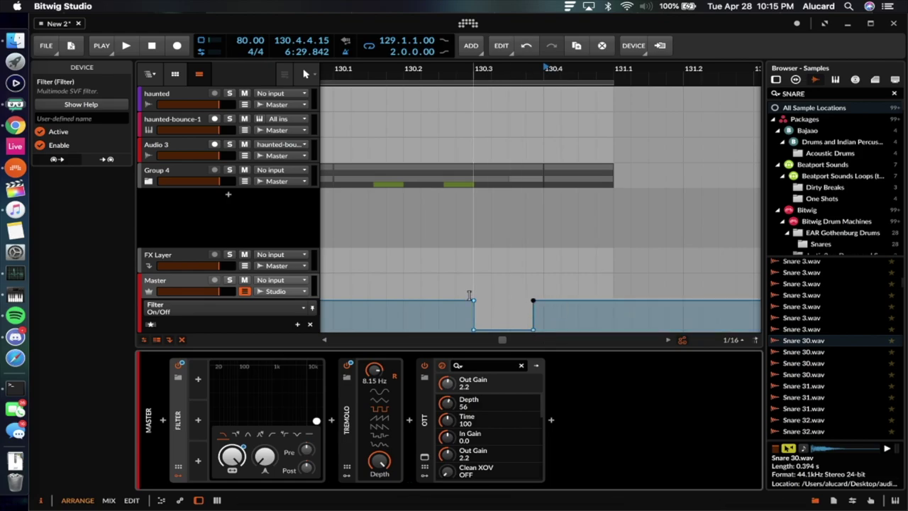
drag(473, 301, 476, 332)
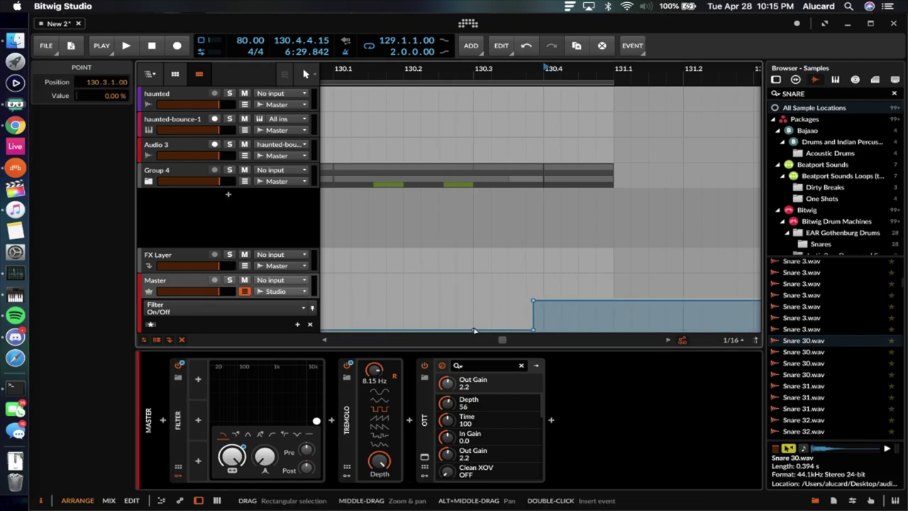
click(579, 300)
drag(596, 301, 596, 330)
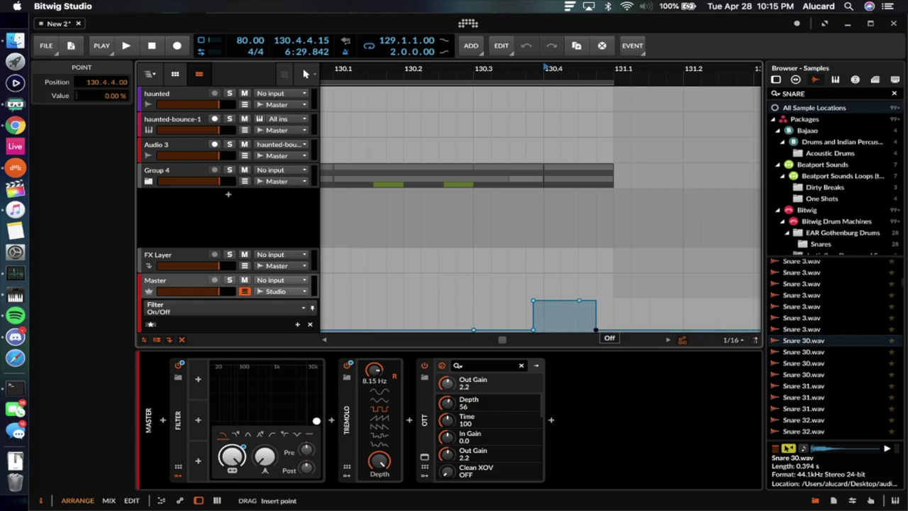
Show the Filter Freq automation again and play the Main Section A loop from bar 129 to check the effects.
click(233, 460)
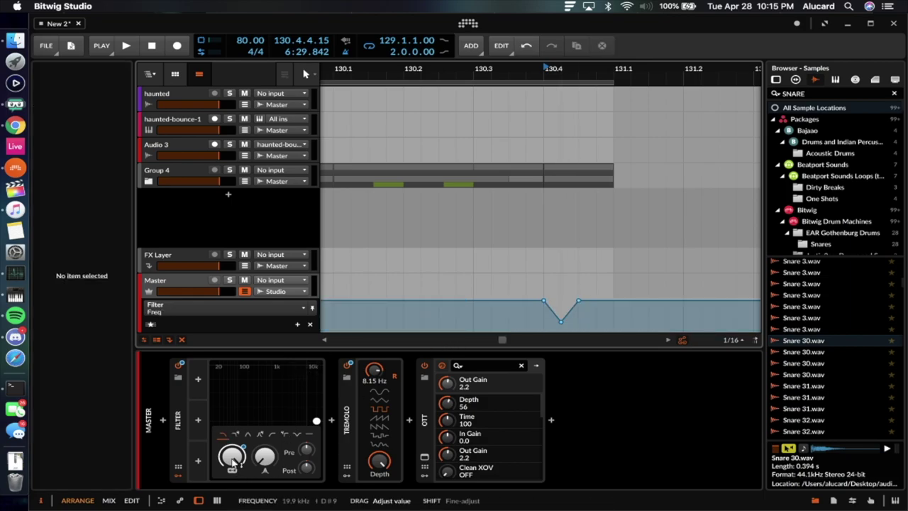
key(space)
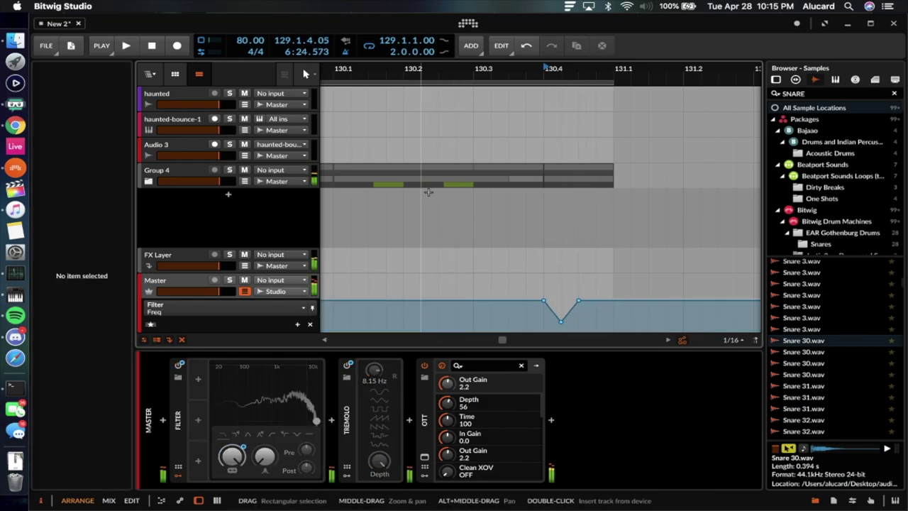
scroll(429, 192, down, 5)
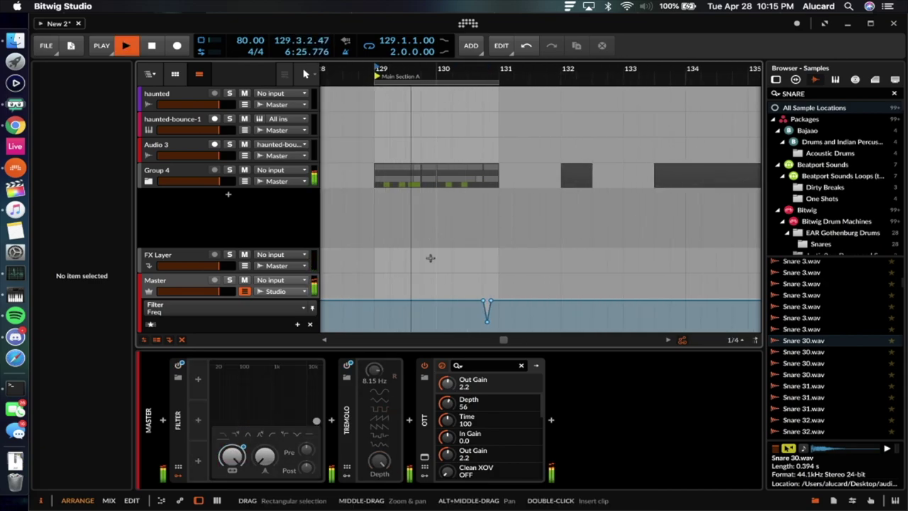
click(435, 300)
key(super+z)
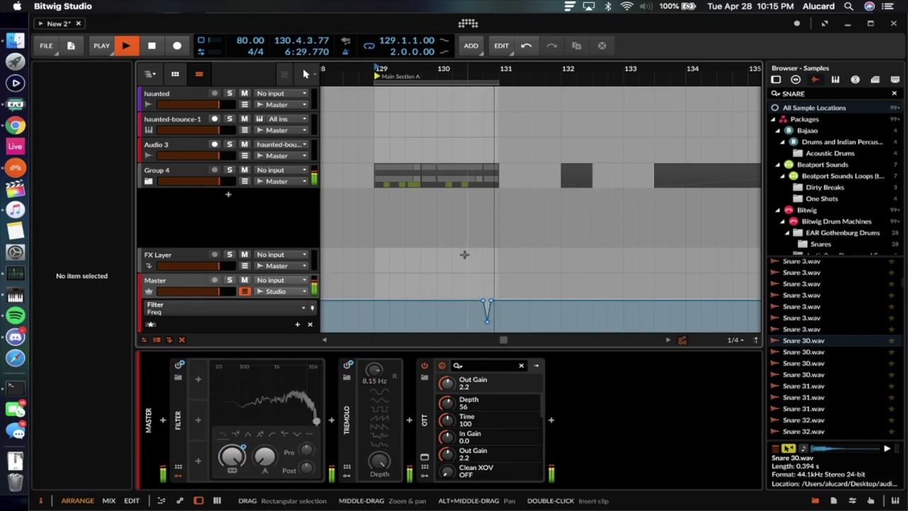
Stop the loop, set the start position to 129.1.1 on the Audio 3 track, and briefly audition the opening of Main Section A.
key(space)
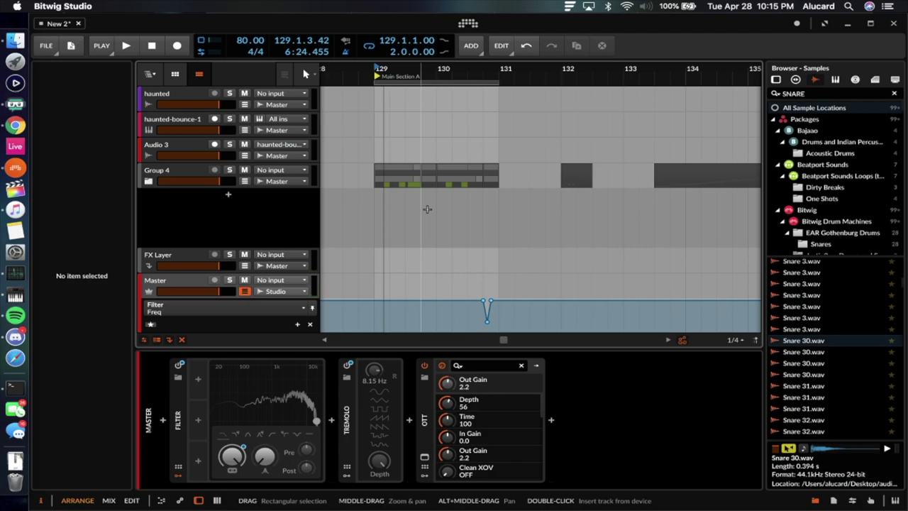
click(162, 99)
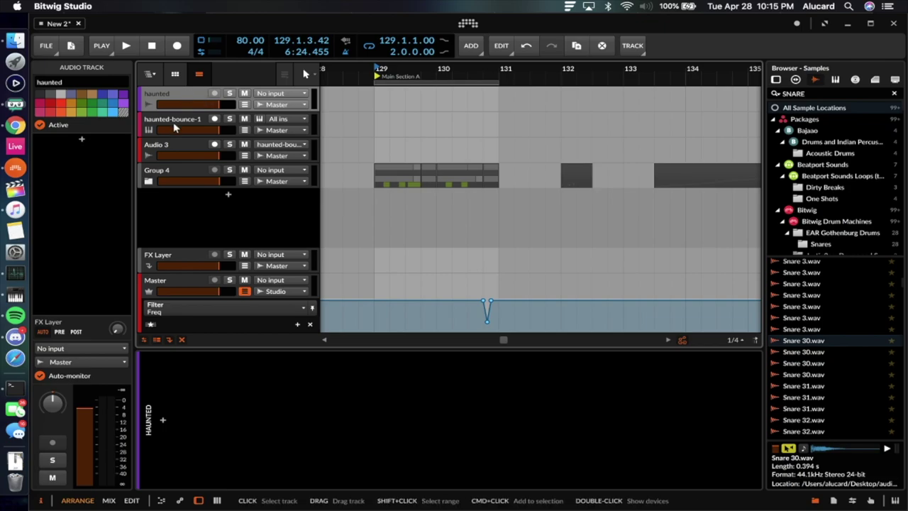
click(376, 148)
scroll(377, 148, up, 3)
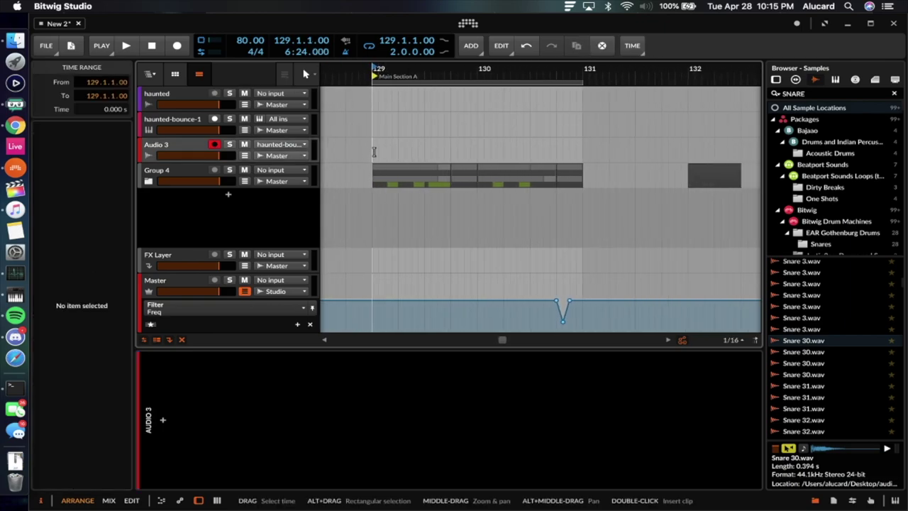
scroll(373, 151, up, 2)
key(space)
key(space)
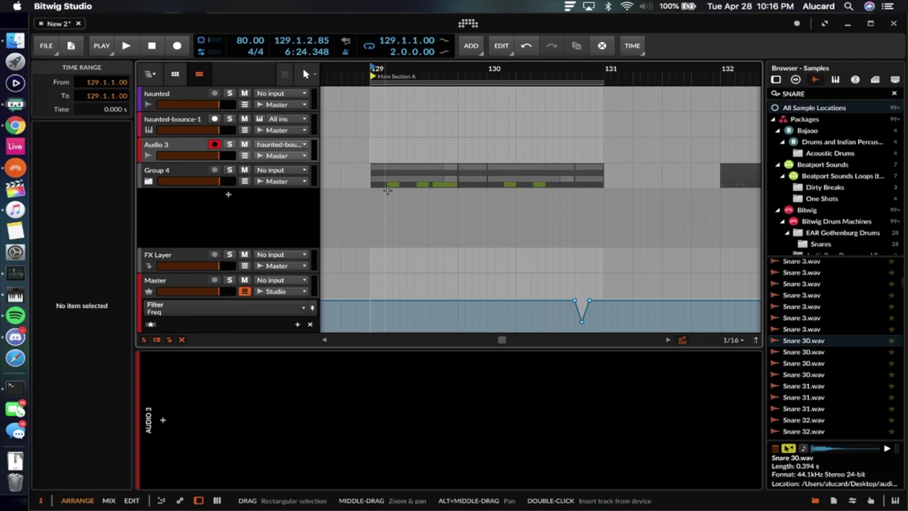
Show the automation lane of the Group 4 track, with its Mixer FX Layer send.
click(174, 176)
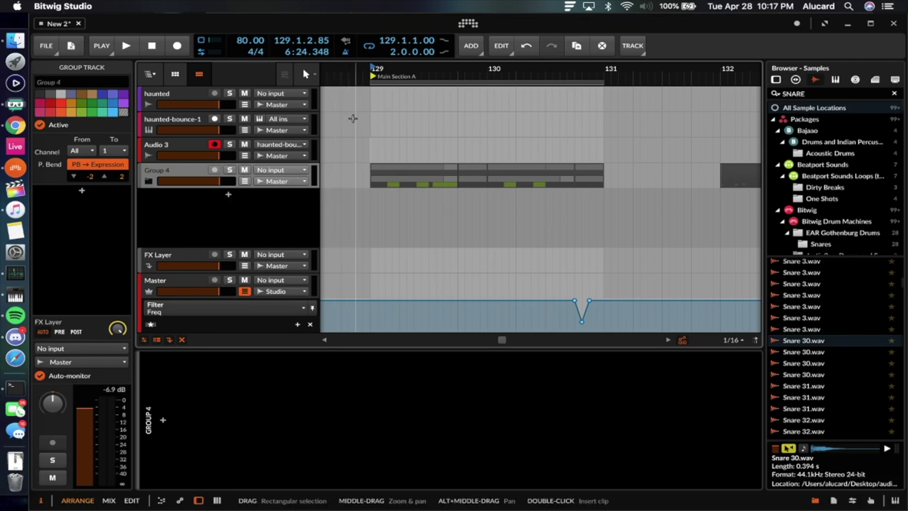
scroll(355, 121, right, 1)
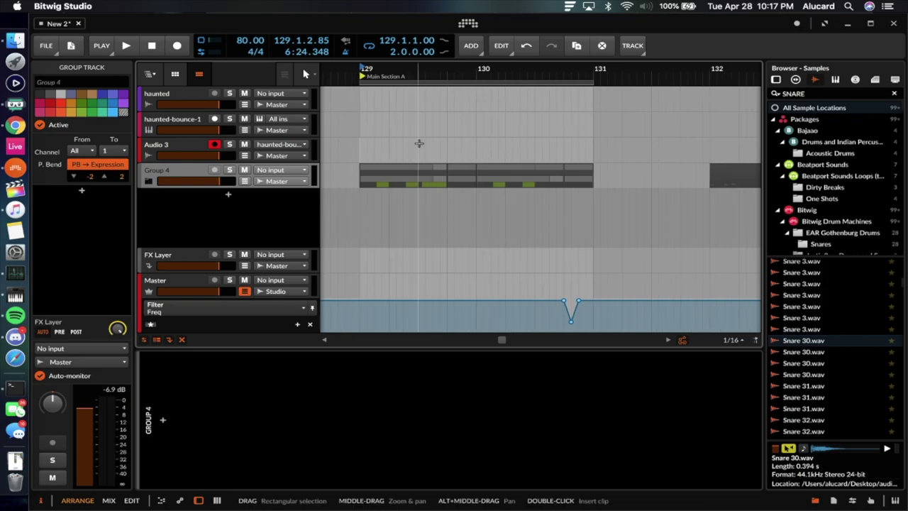
scroll(420, 143, right, 3)
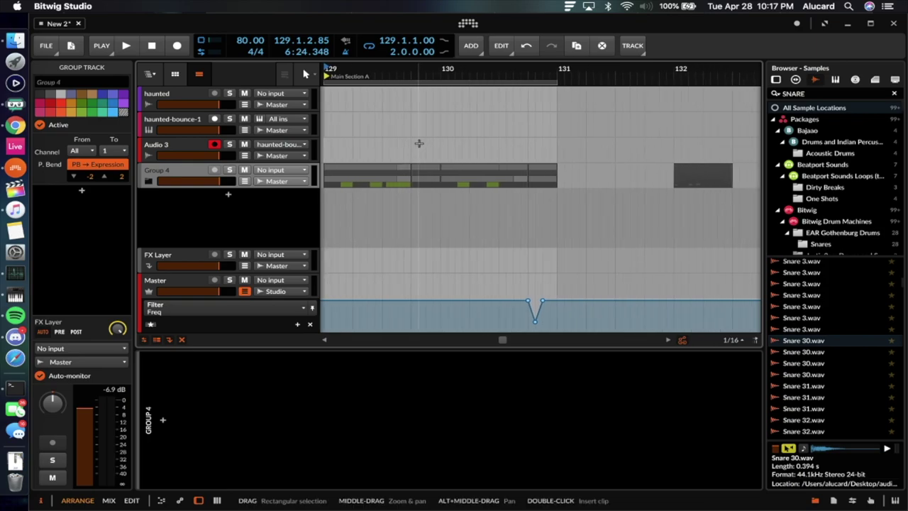
click(244, 182)
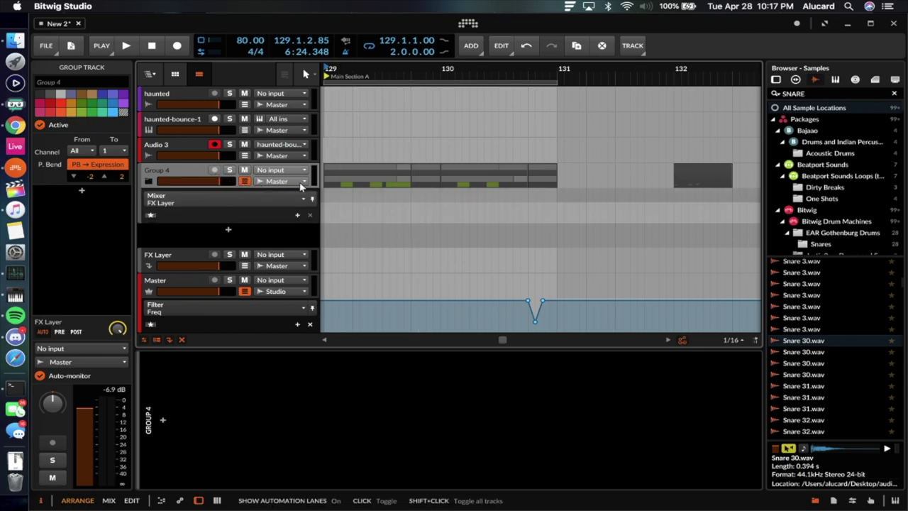
scroll(458, 227, left, 3)
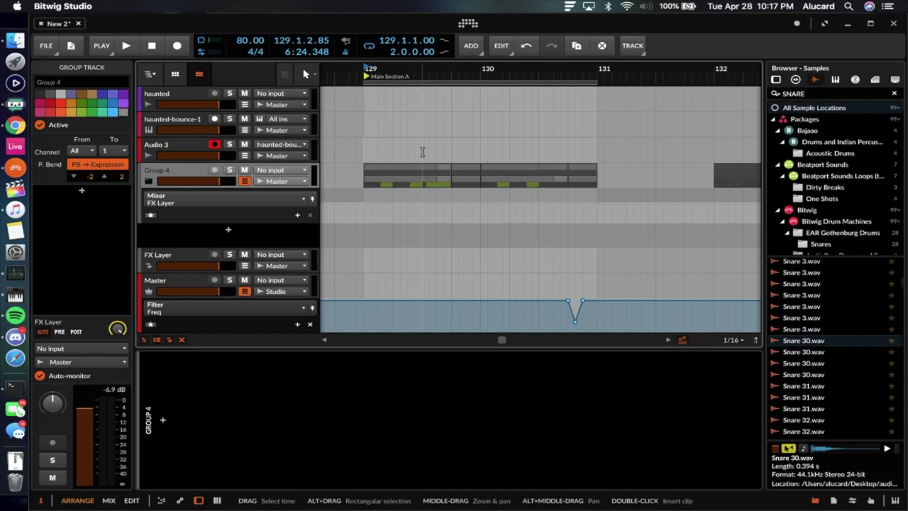
click(584, 197)
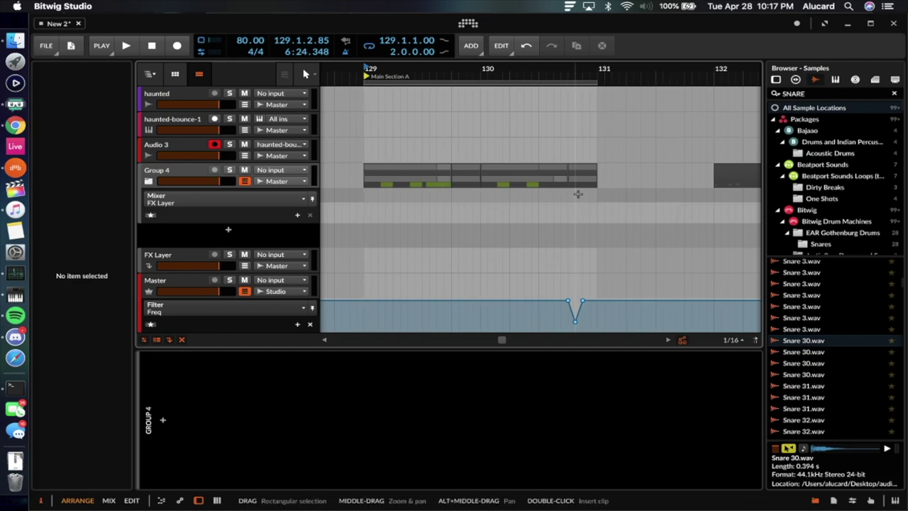
scroll(578, 194, right, 6)
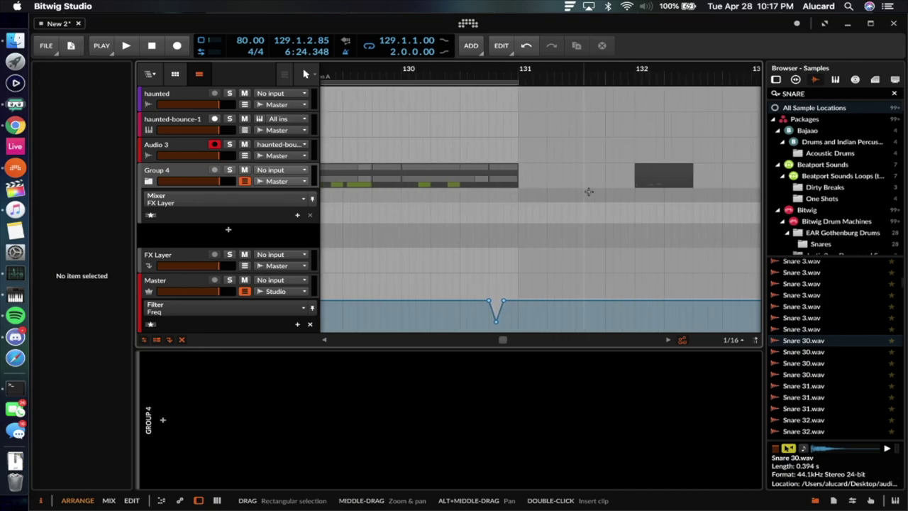
scroll(496, 190, left, 1)
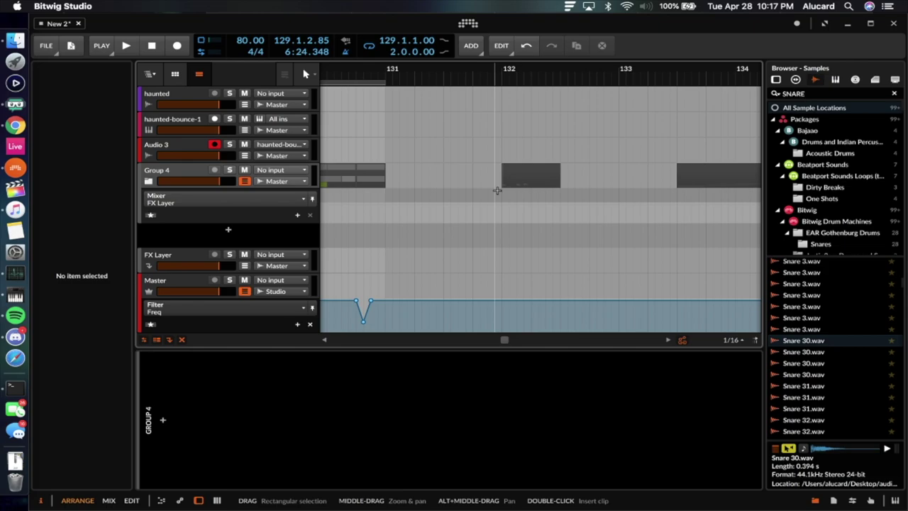
scroll(497, 190, down, 4)
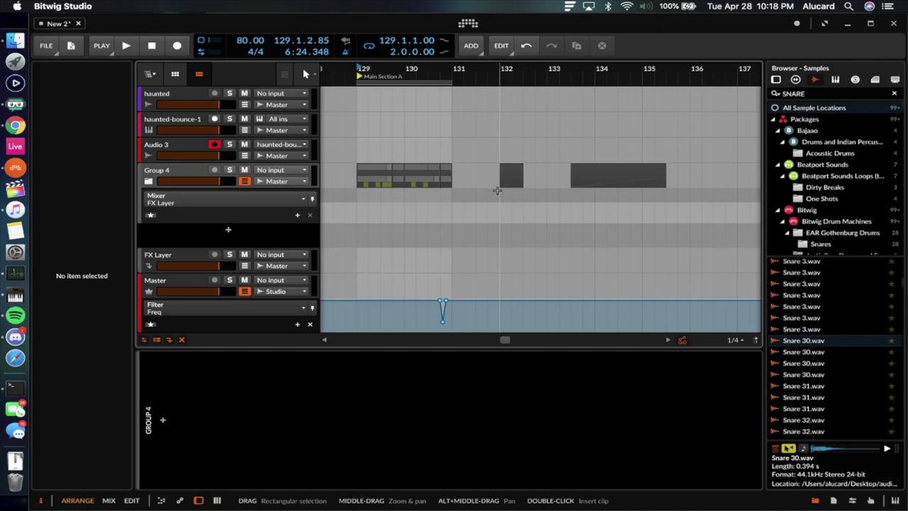
scroll(497, 190, right, 1)
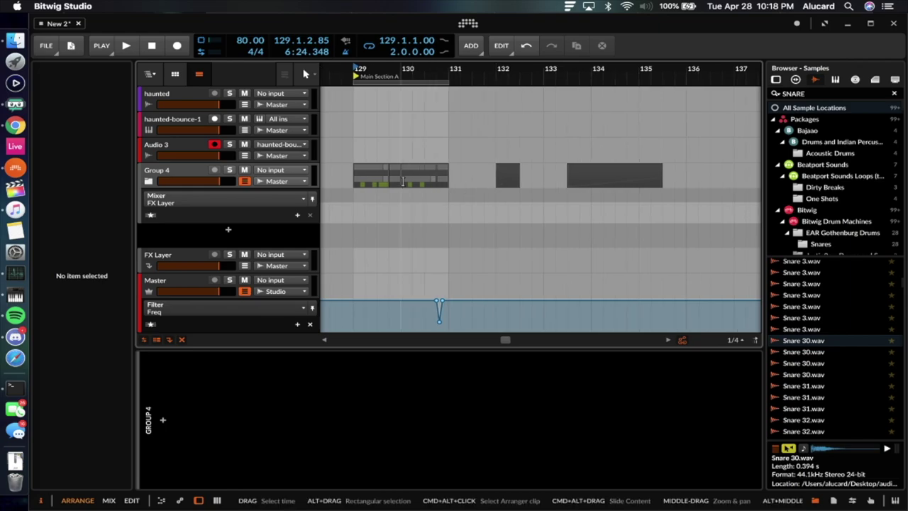
scroll(399, 183, down, 3)
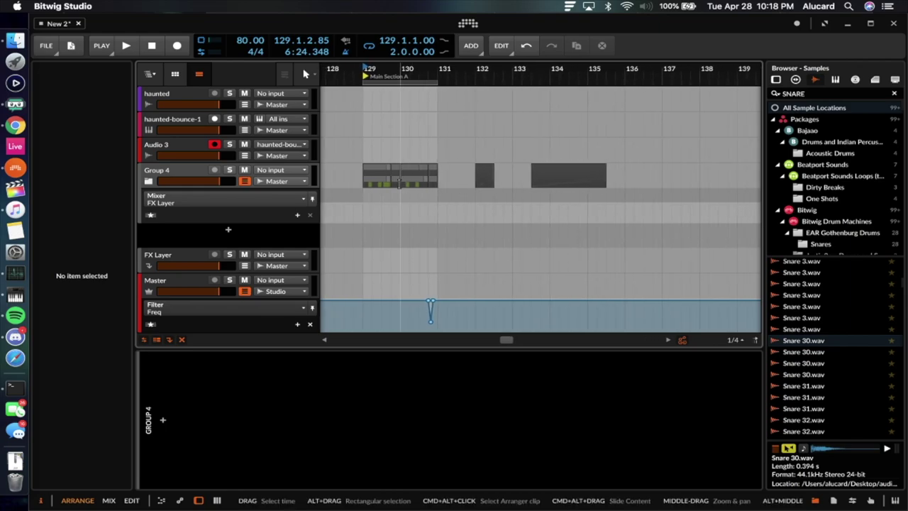
scroll(399, 183, down, 1)
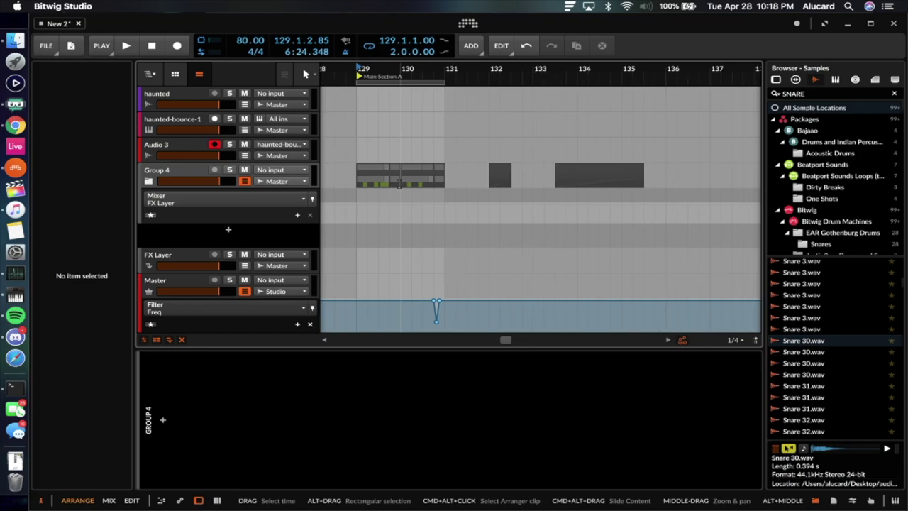